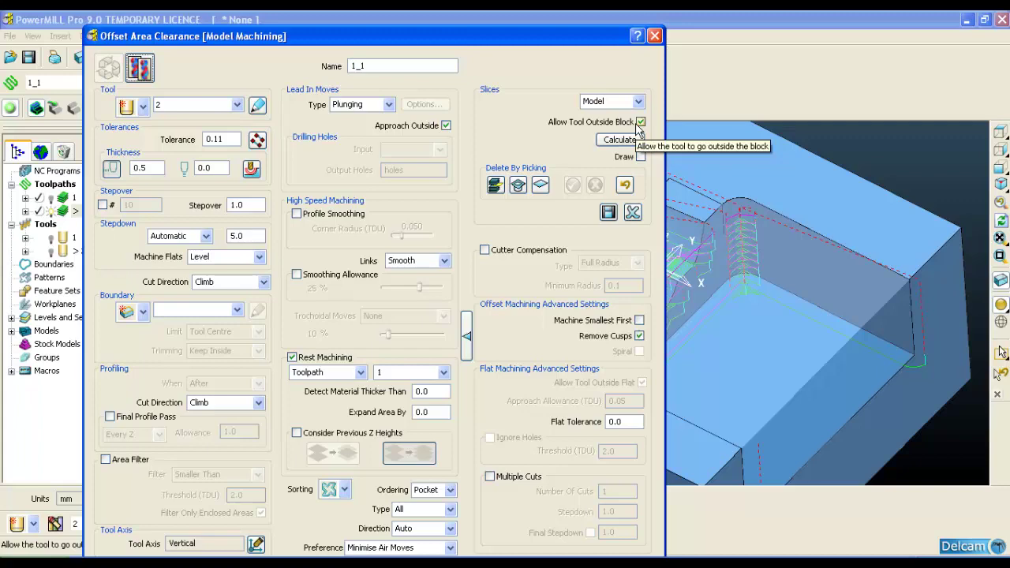
# Move the Offset Area Clearance dialog clear of the main toolbar and bring up Save Project As
pyautogui.moveTo(409, 33); pyautogui.dragTo(403, 70)
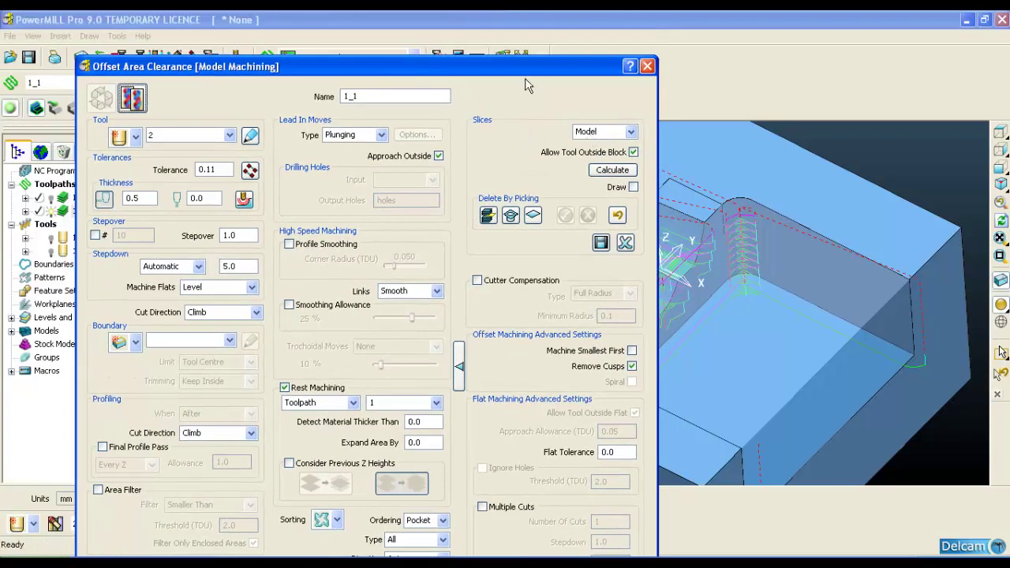
pyautogui.moveTo(503, 66); pyautogui.dragTo(492, 179)
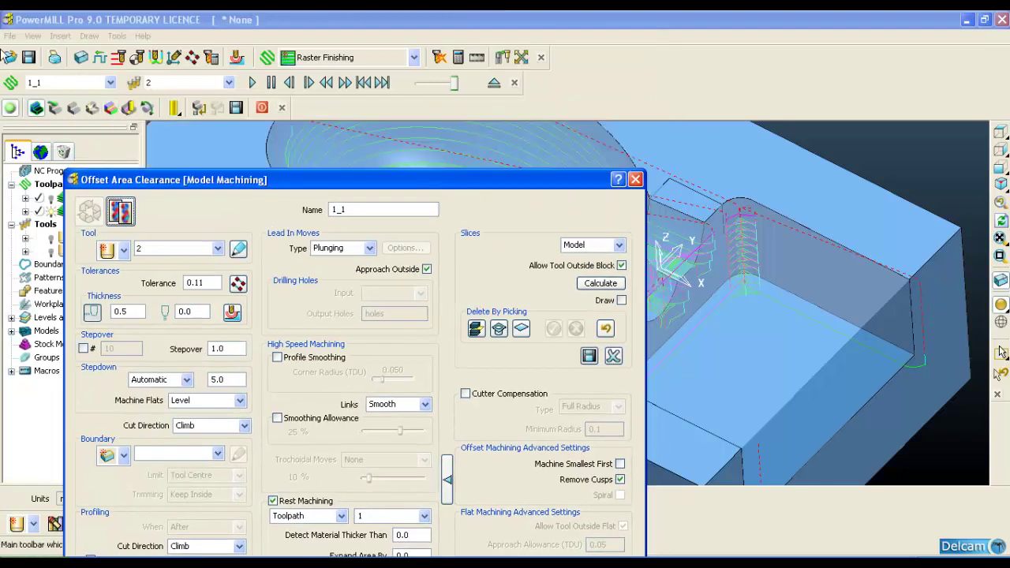
pyautogui.click(7, 57)
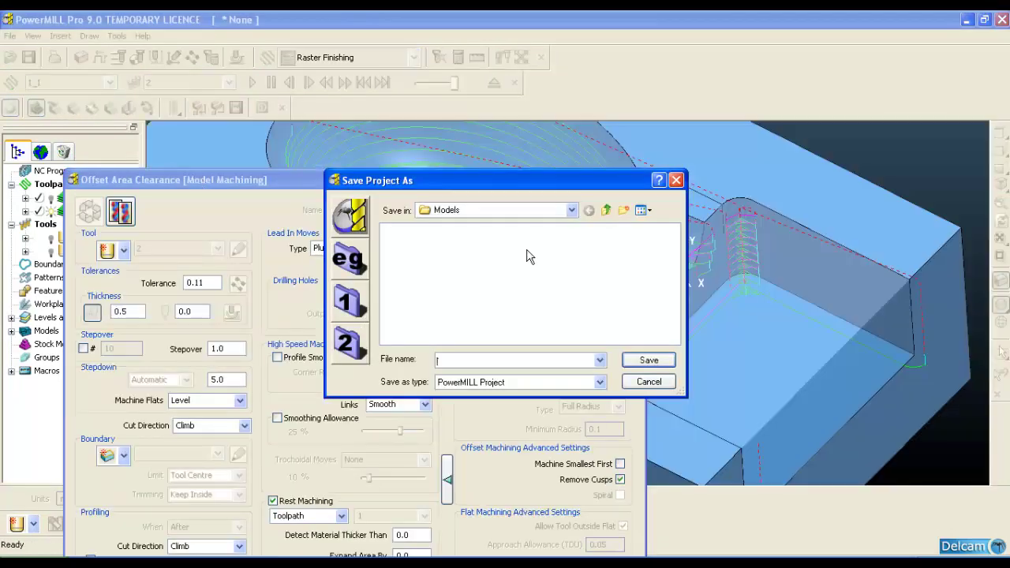
pyautogui.click(571, 210)
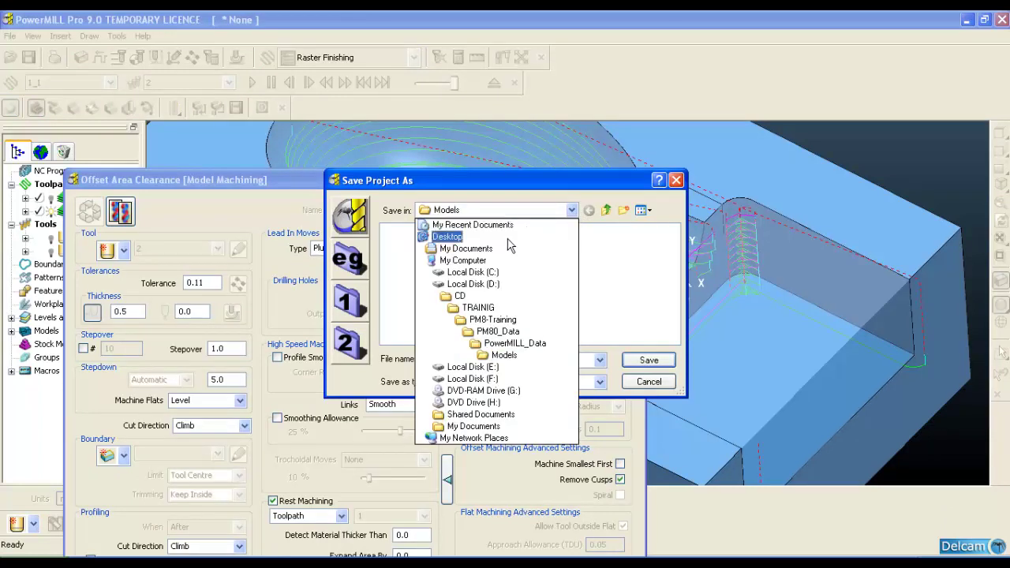
pyautogui.click(495, 250)
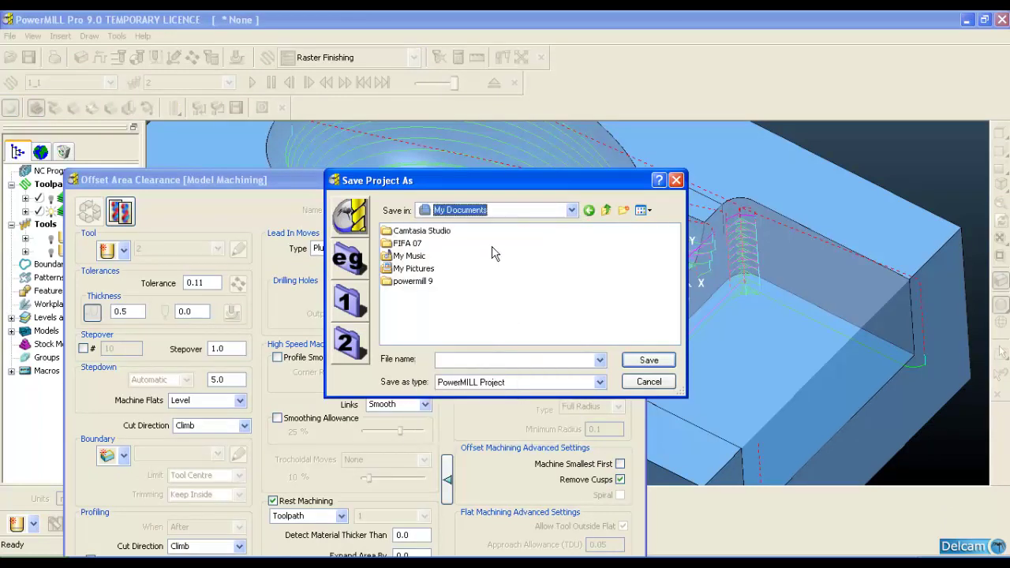
pyautogui.doubleClick(426, 282)
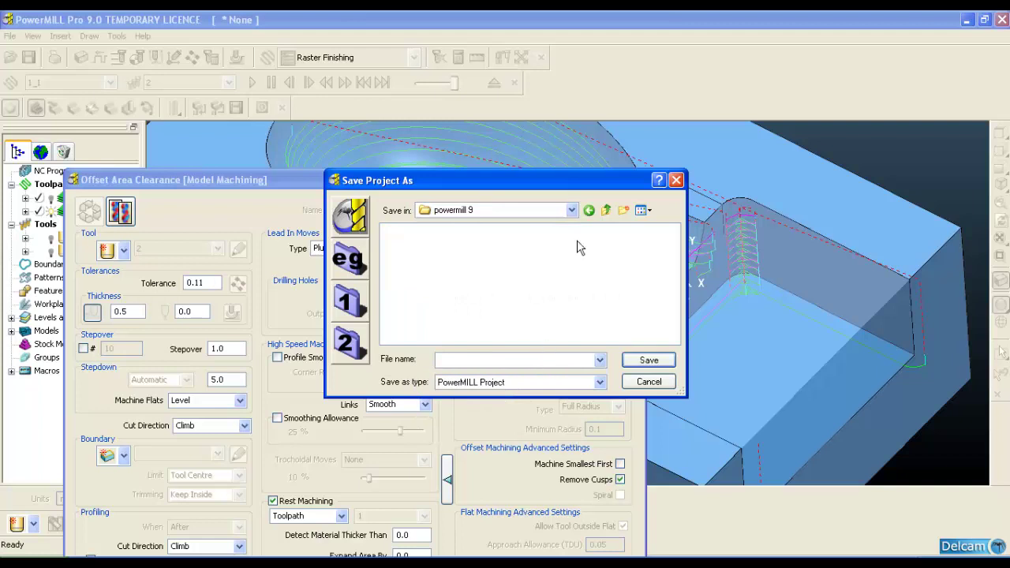
pyautogui.click(606, 210)
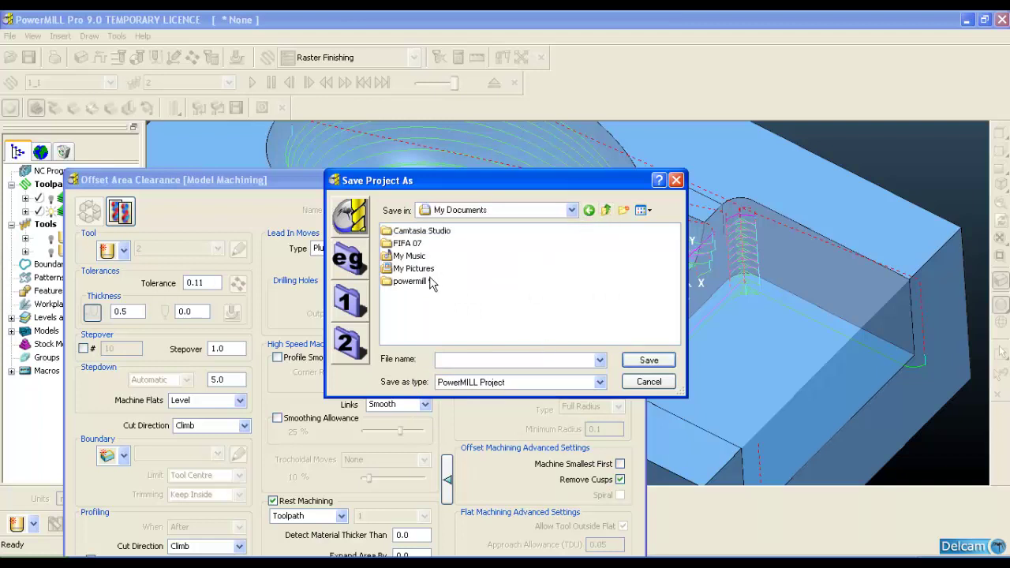
pyautogui.click(571, 211)
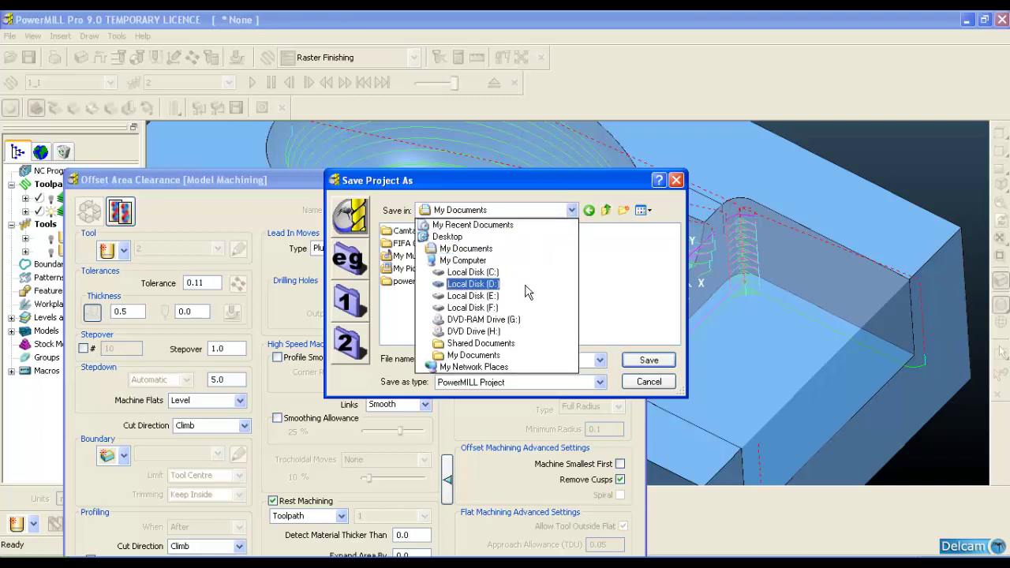
pyautogui.click(396, 307)
pyautogui.click(360, 306)
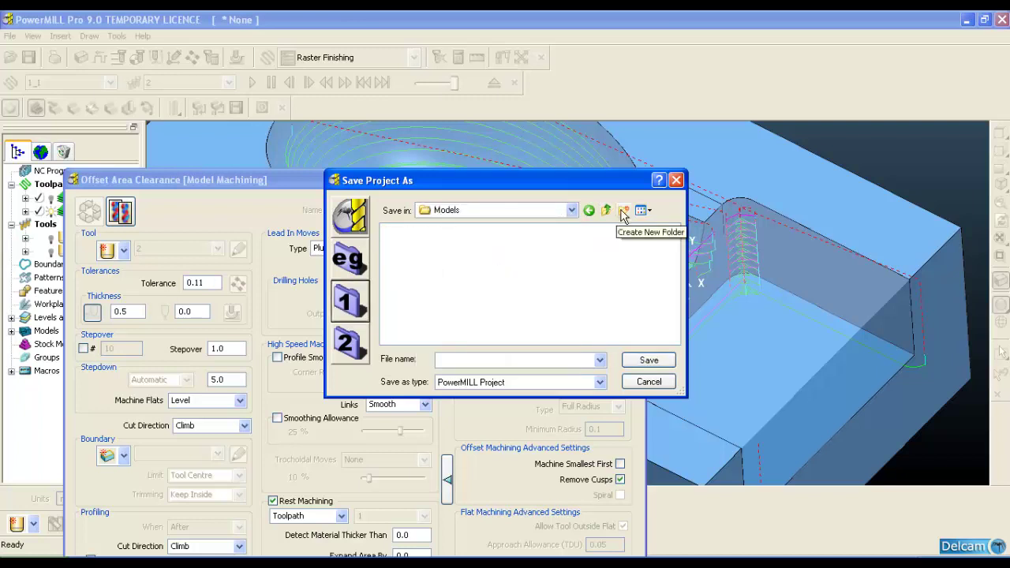
# Save the project under the name 02 in the training folder inside TRAINIG
pyautogui.click(606, 211)
pyautogui.click(606, 211)
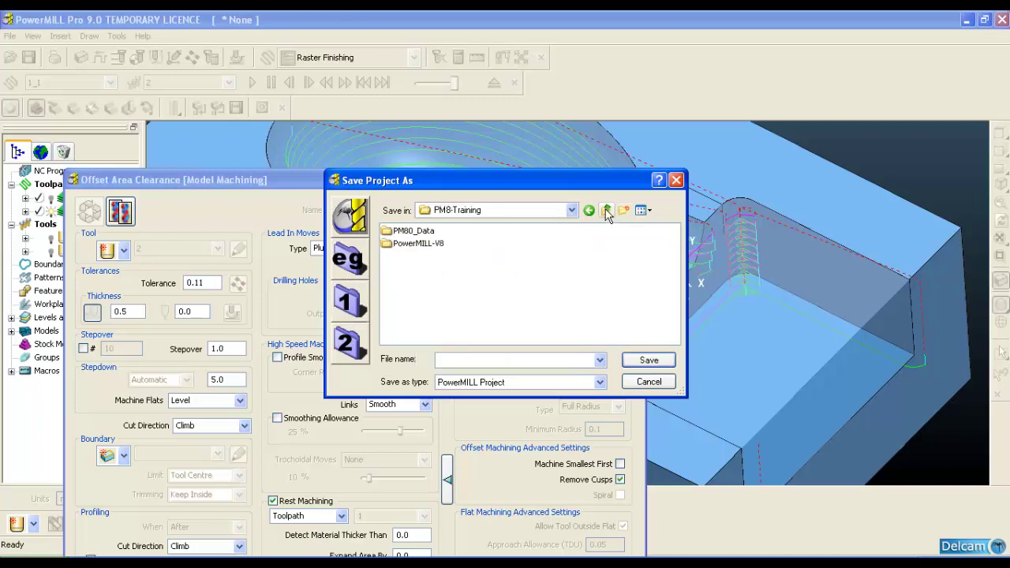
pyautogui.click(606, 211)
pyautogui.doubleClick(415, 297)
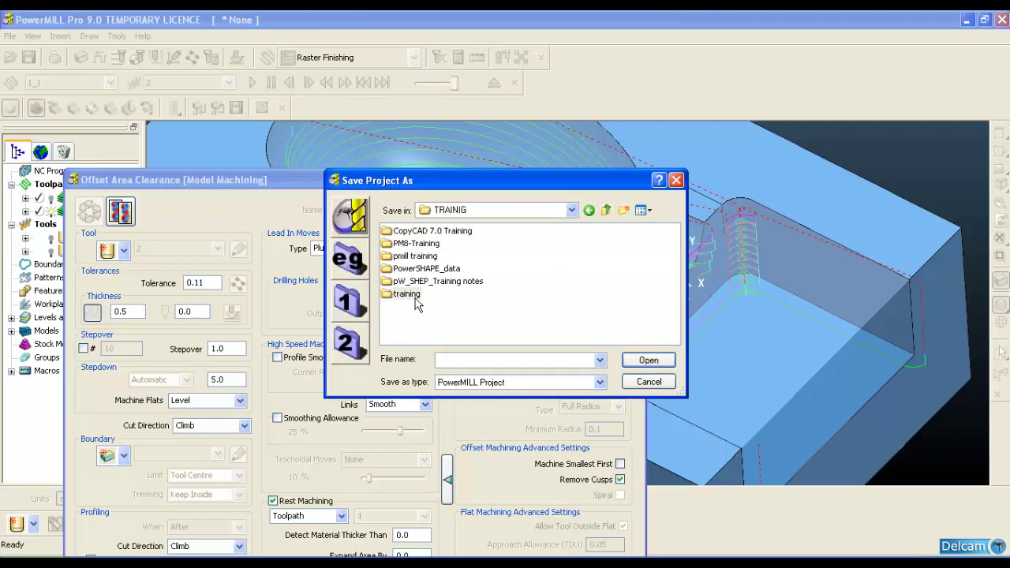
pyautogui.click(461, 357)
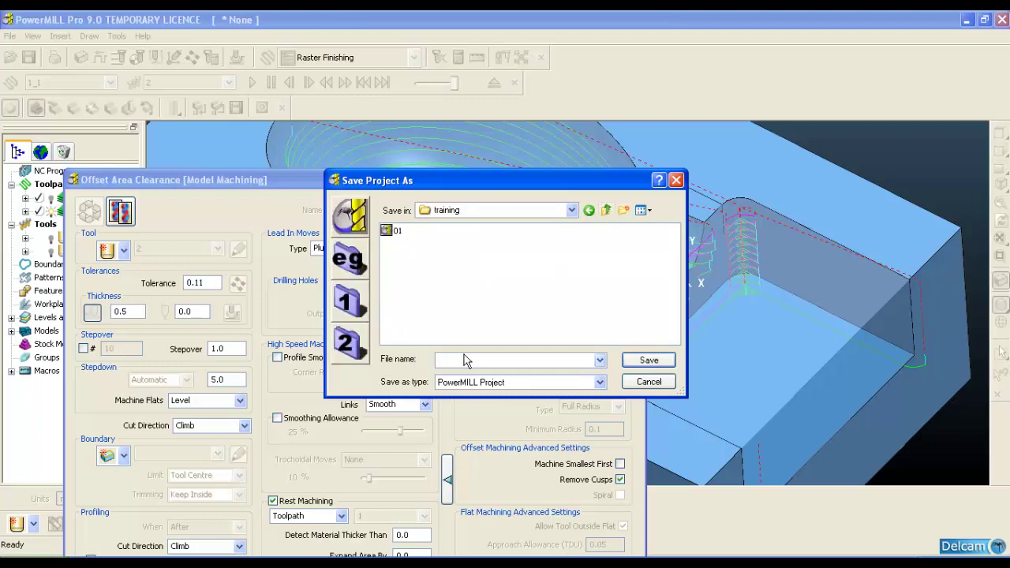
pyautogui.write('02')
pyautogui.click(648, 360)
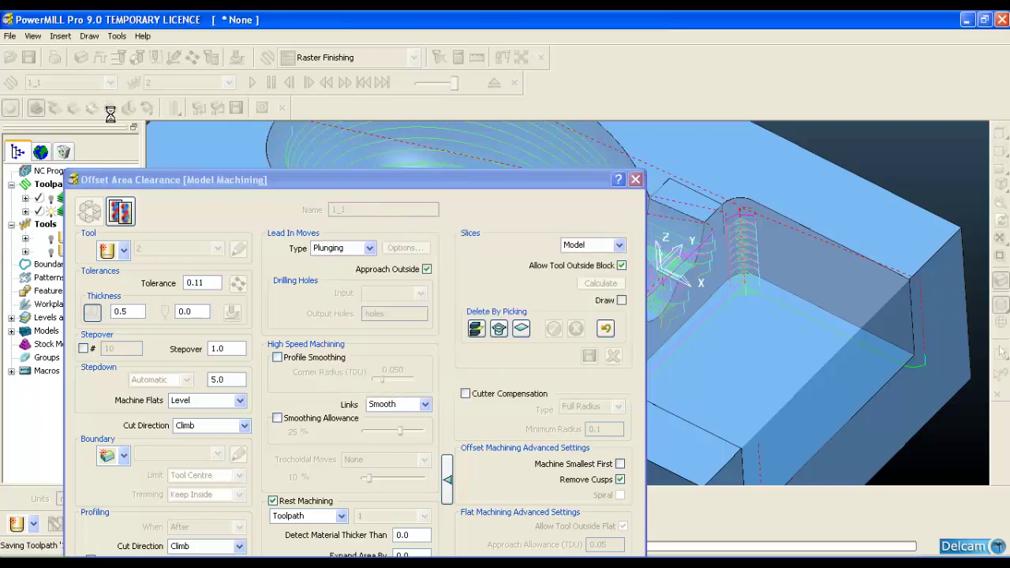
# Open the recent project 01 from D:\CD\TRAINIG\training
pyautogui.click(8, 37)
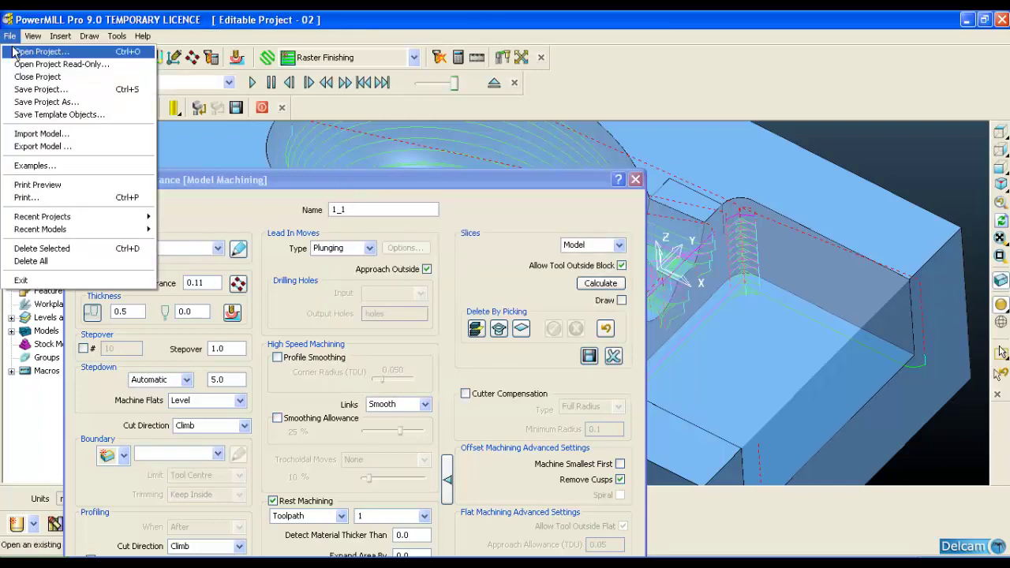
pyautogui.moveTo(45, 221)
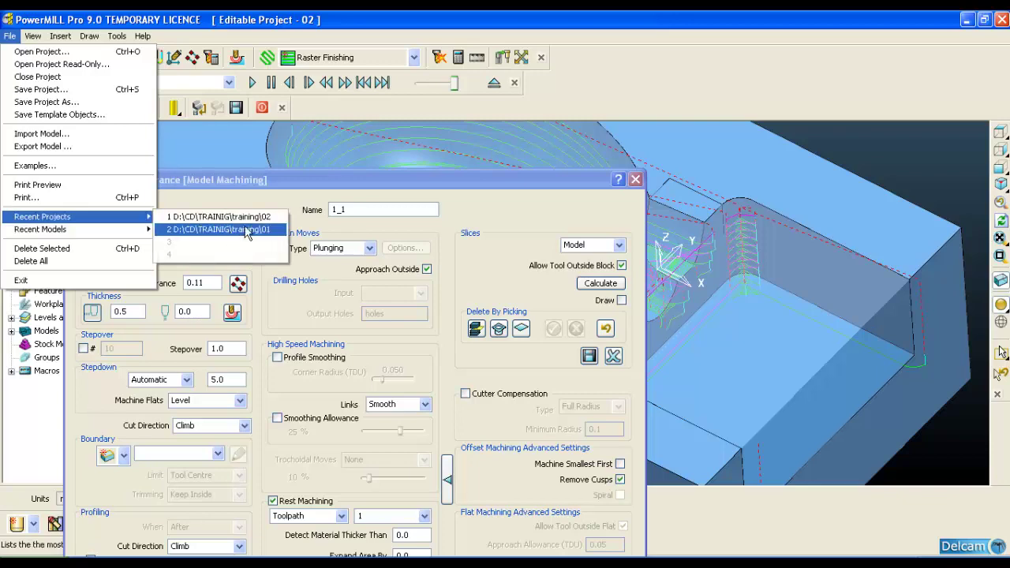
pyautogui.click(228, 229)
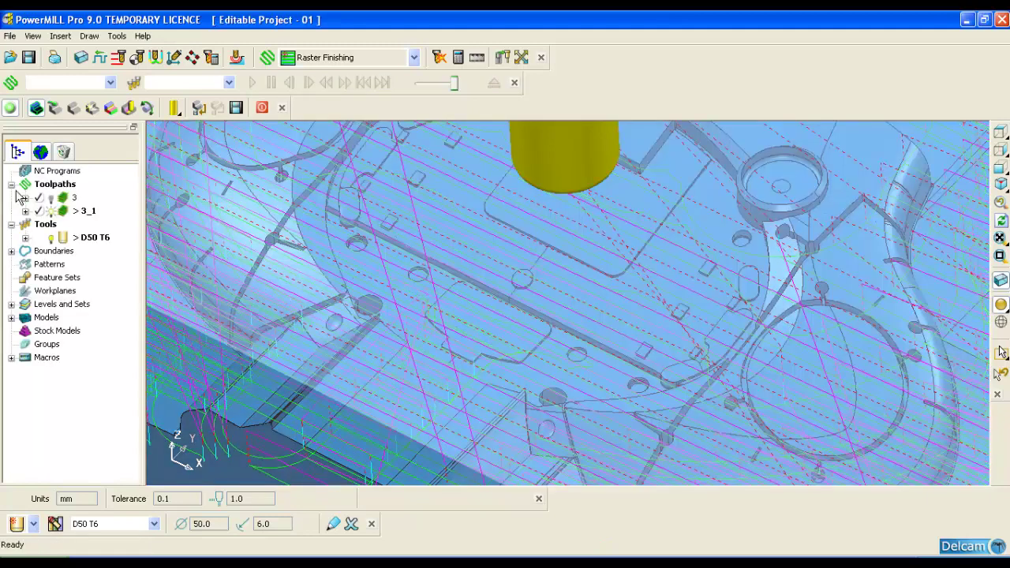
# Activate and display toolpath 3, hide toolpath 3_1, and show the whole part from above
pyautogui.click(74, 197)
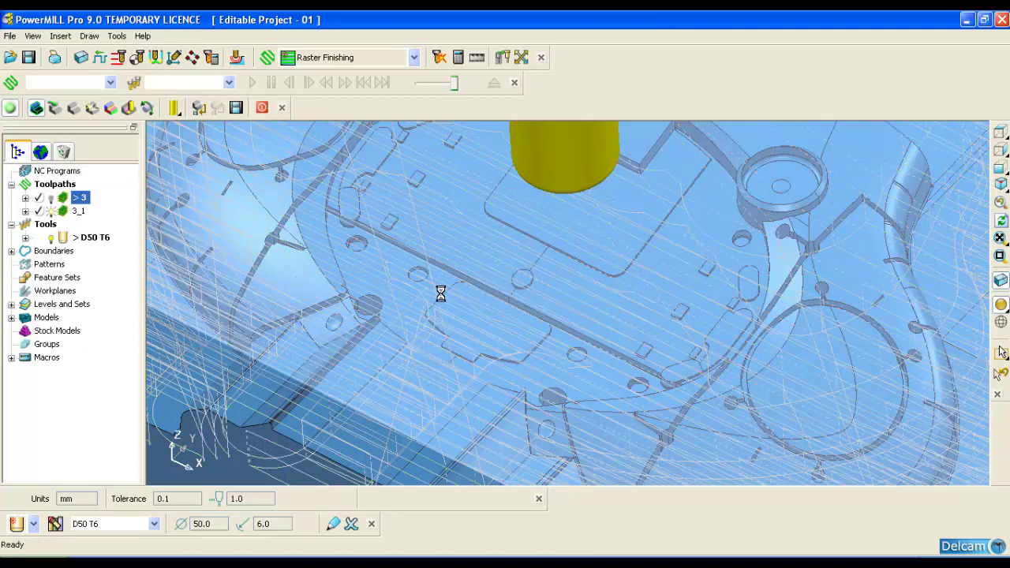
pyautogui.click(60, 213)
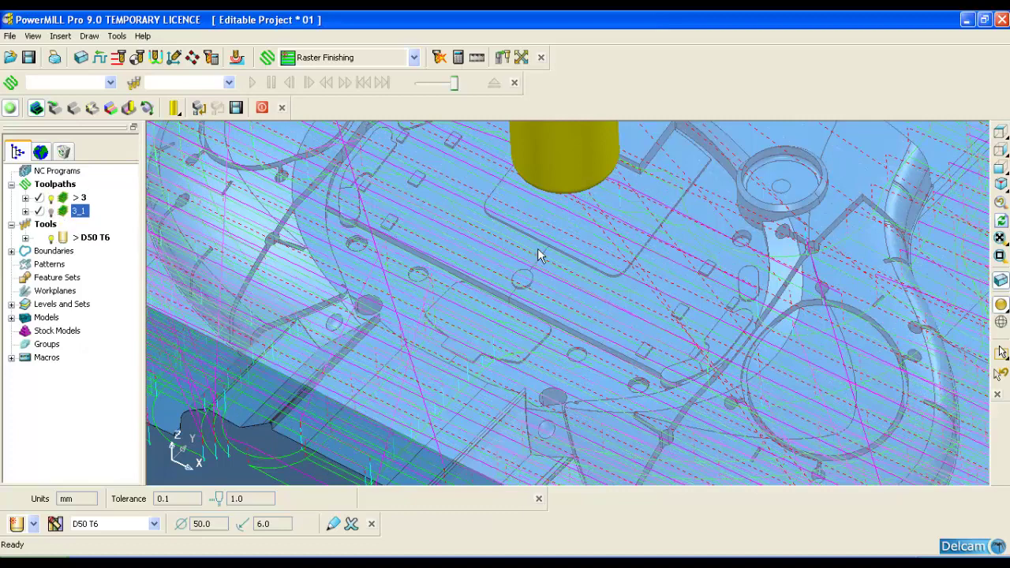
pyautogui.click(999, 184)
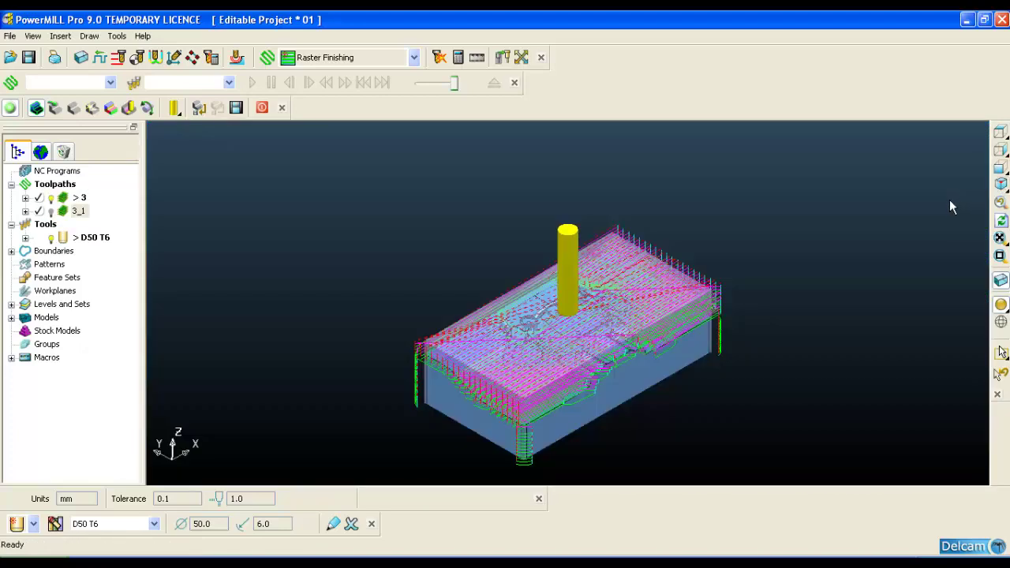
pyautogui.click(999, 132)
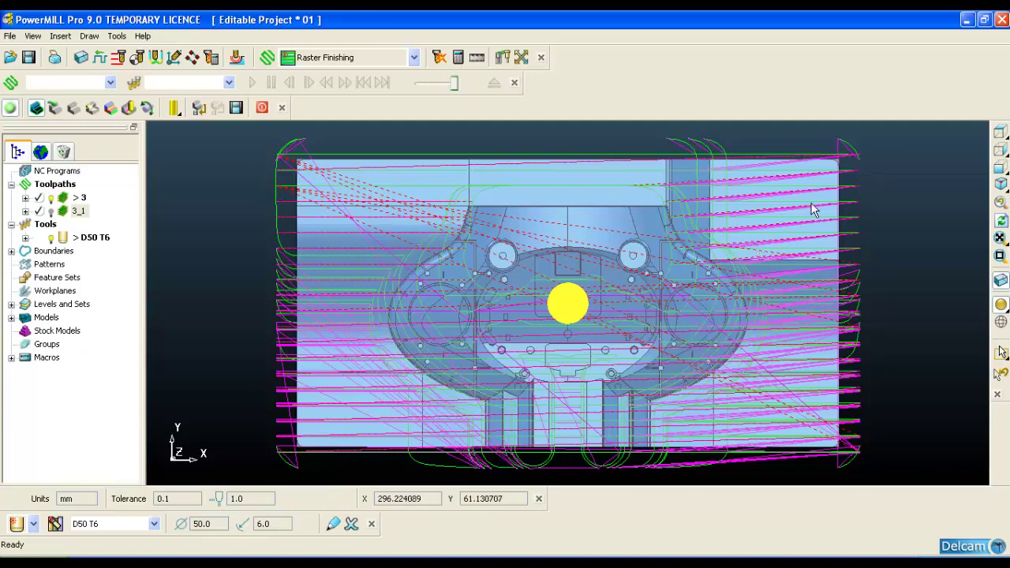
# Simulate toolpath 3 from the nearest point at the outer end of a raster pass beyond the block's +X edge
pyautogui.keyDown('ctrl'); pyautogui.keyDown('shift'); pyautogui.moveTo(878, 175); pyautogui.dragTo(800, 251, button='middle'); pyautogui.keyUp('shift'); pyautogui.keyUp('ctrl')
pyautogui.rightClick(684, 252)
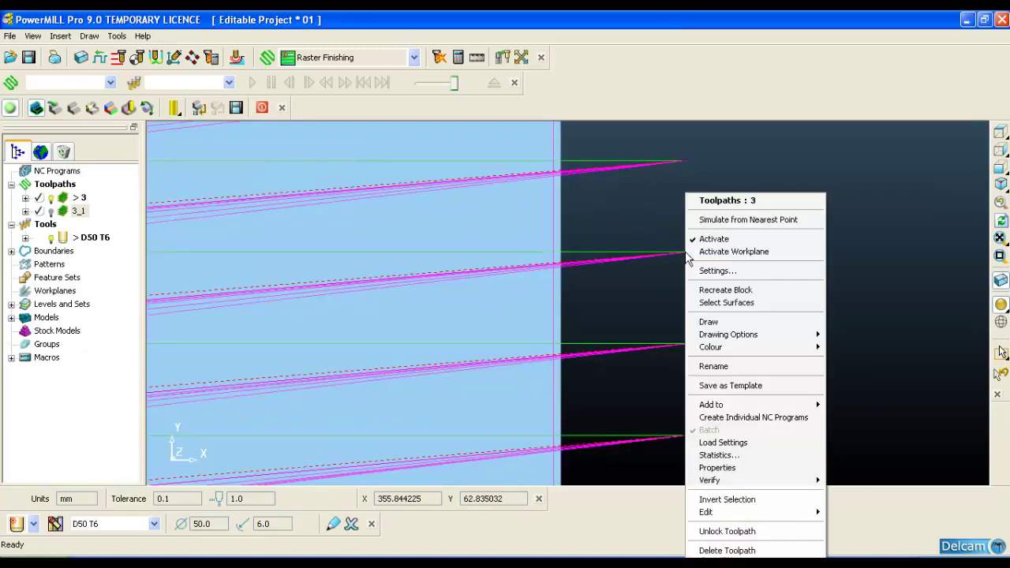
pyautogui.click(751, 224)
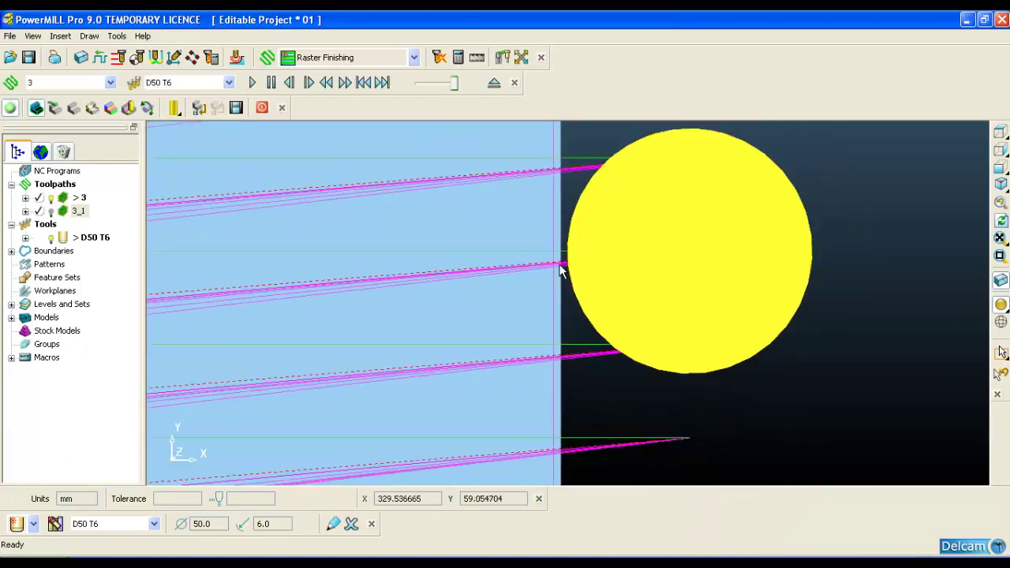
pyautogui.scroll(-2, 560, 270)
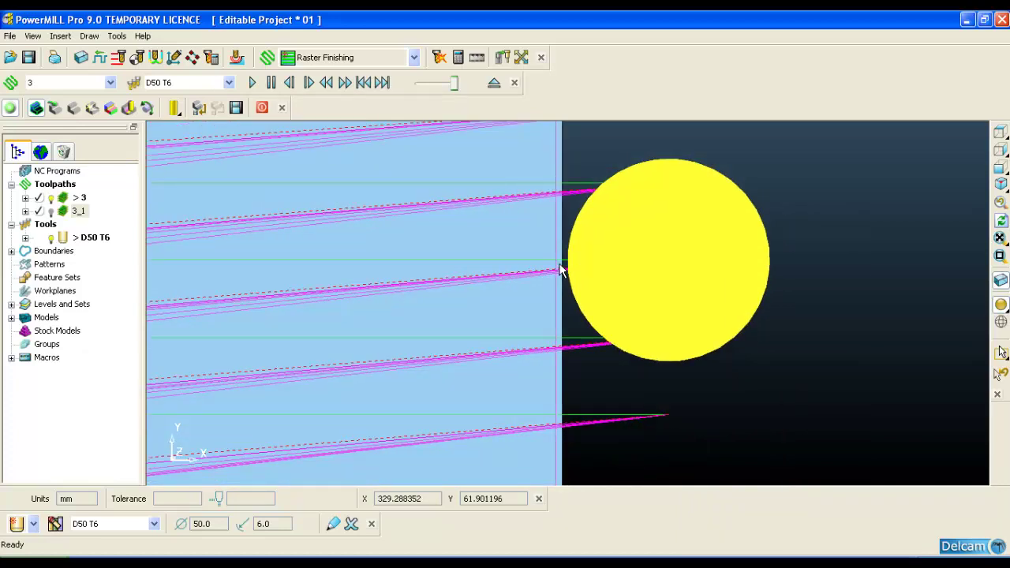
pyautogui.scroll(-4, 560, 268)
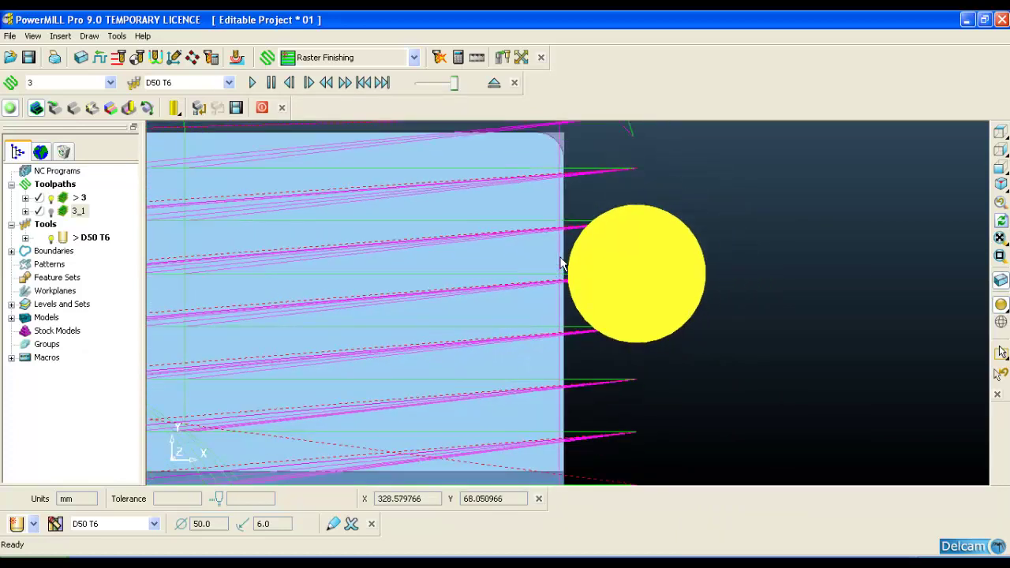
pyautogui.scroll(-2, 560, 262)
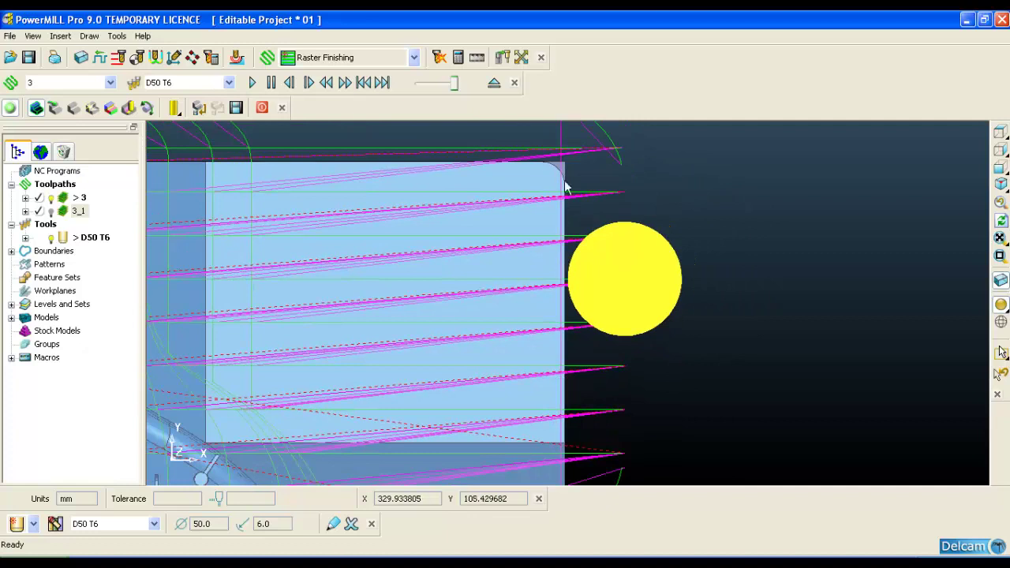
# Simulate toolpath 3 from the nearest point on the pass along the block's +Y edge and inspect the tool at the corner
pyautogui.rightClick(515, 152)
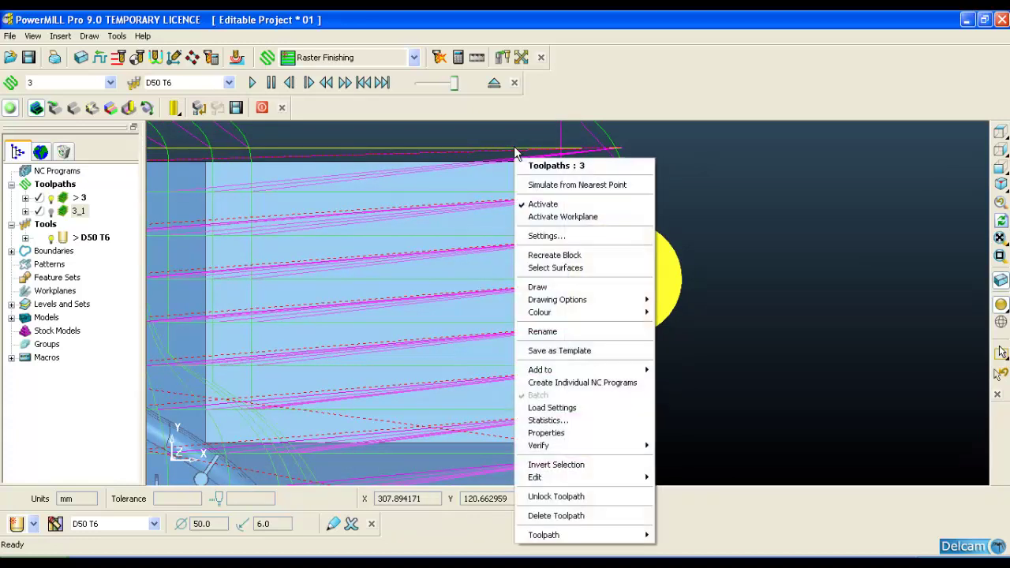
pyautogui.click(550, 186)
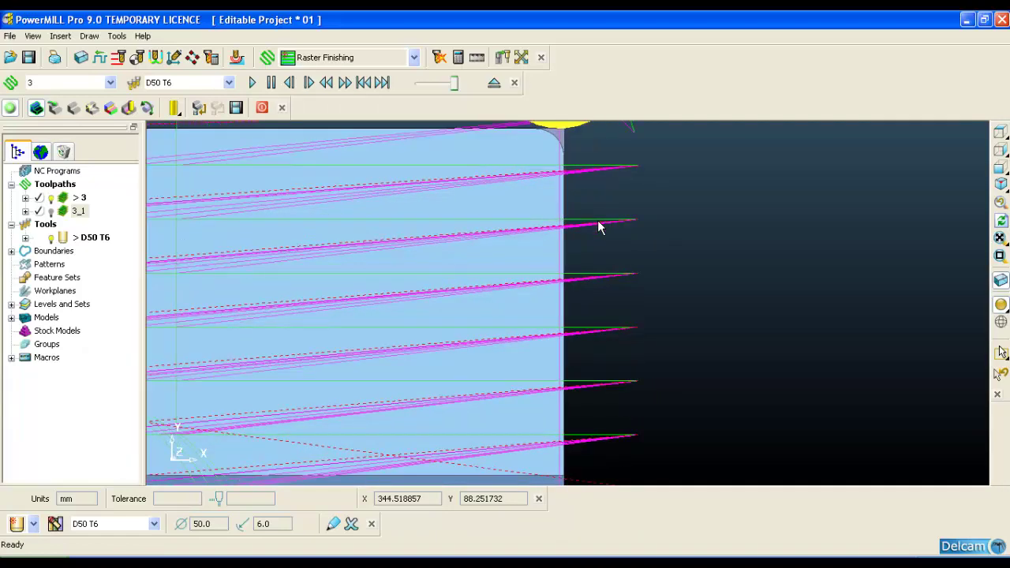
pyautogui.scroll(-3, 600, 221)
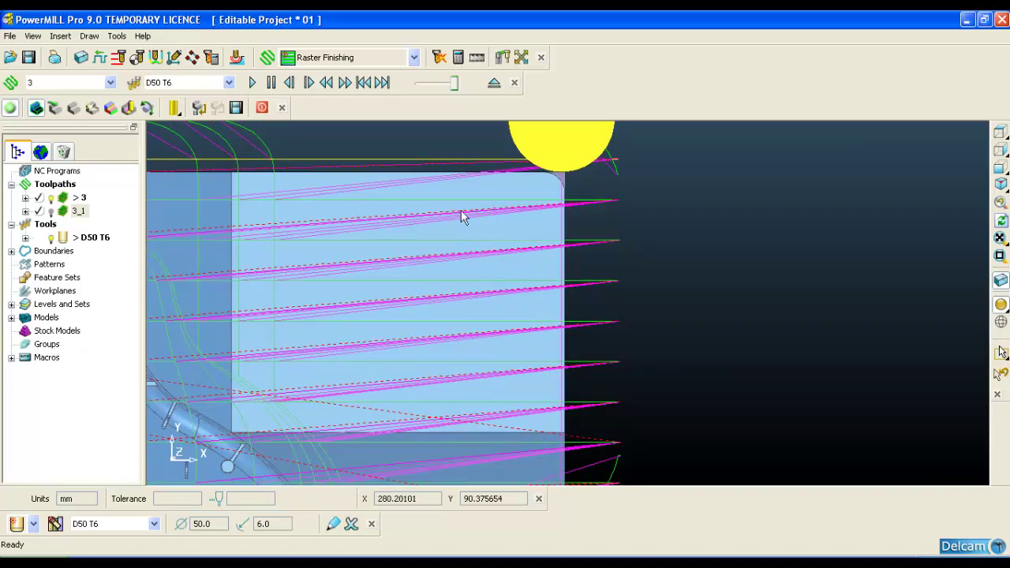
pyautogui.moveTo(462, 212); pyautogui.dragTo(551, 223, button='middle')
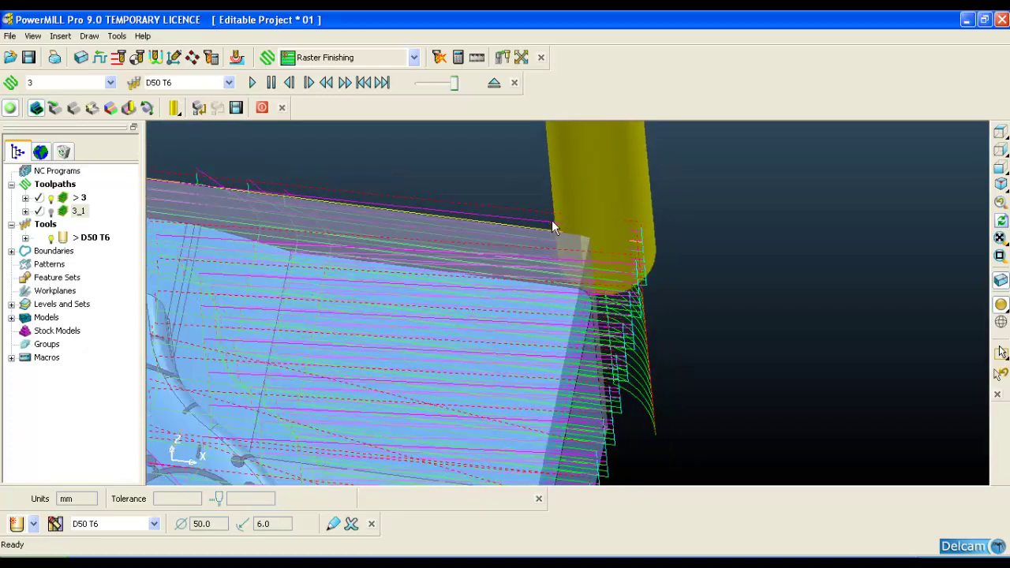
pyautogui.moveTo(530, 217); pyautogui.dragTo(602, 369, button='middle')
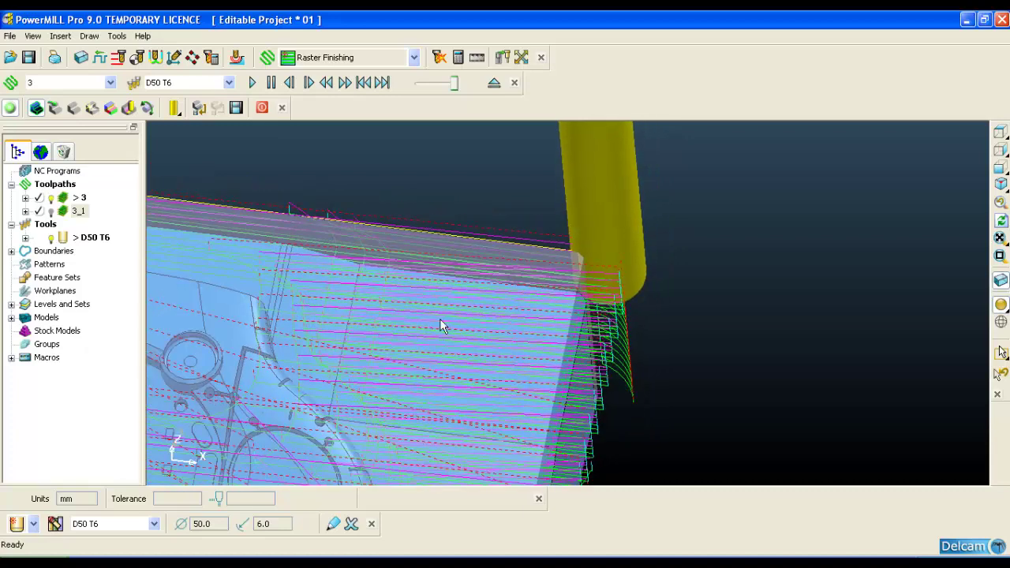
pyautogui.moveTo(433, 293); pyautogui.dragTo(437, 272, button='middle')
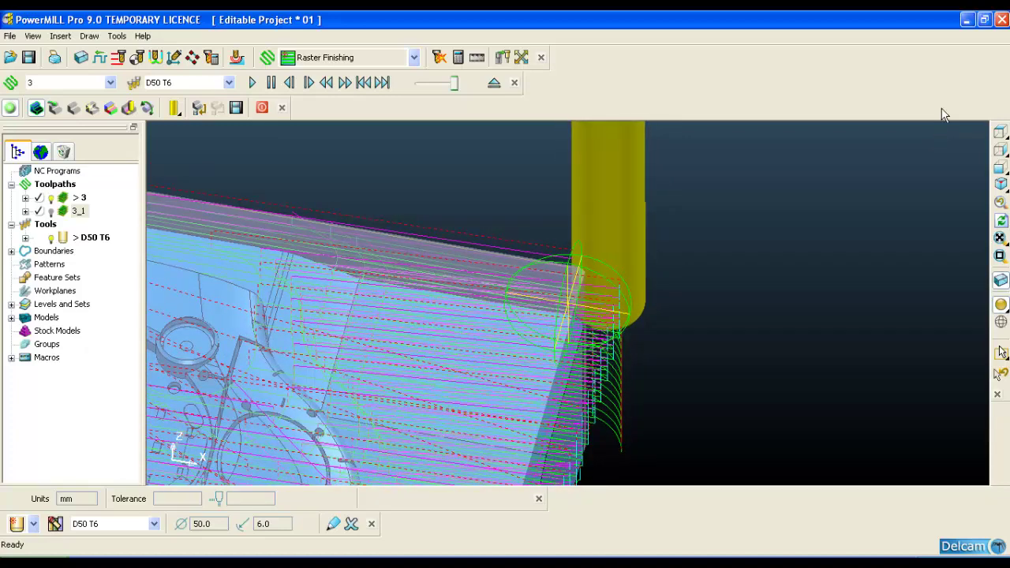
pyautogui.hotkey('ctrl', '5')
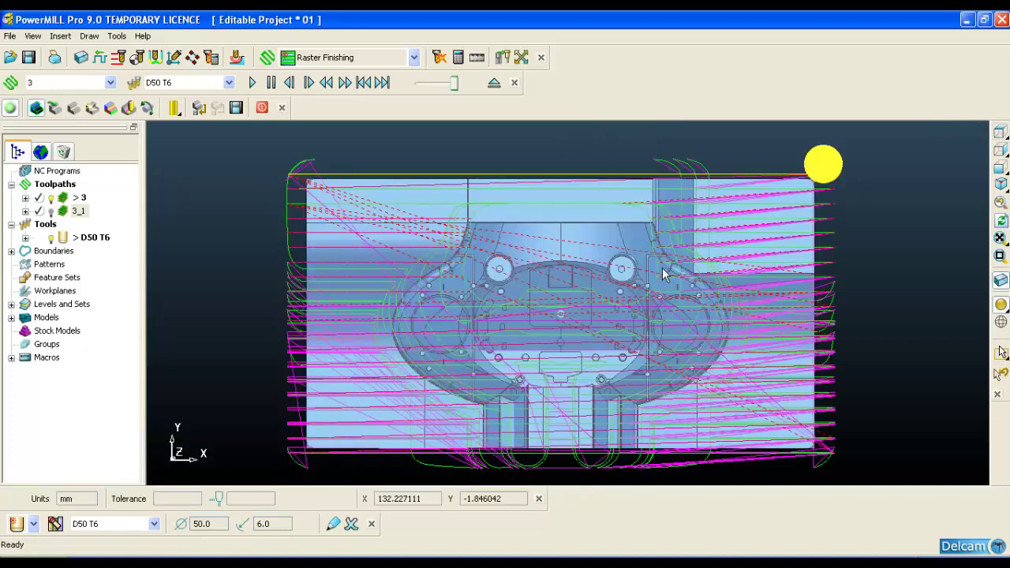
# Open the settings of toolpath 3 and expand the Raster Area Clearance dialog to show the Slices options
pyautogui.rightClick(81, 198)
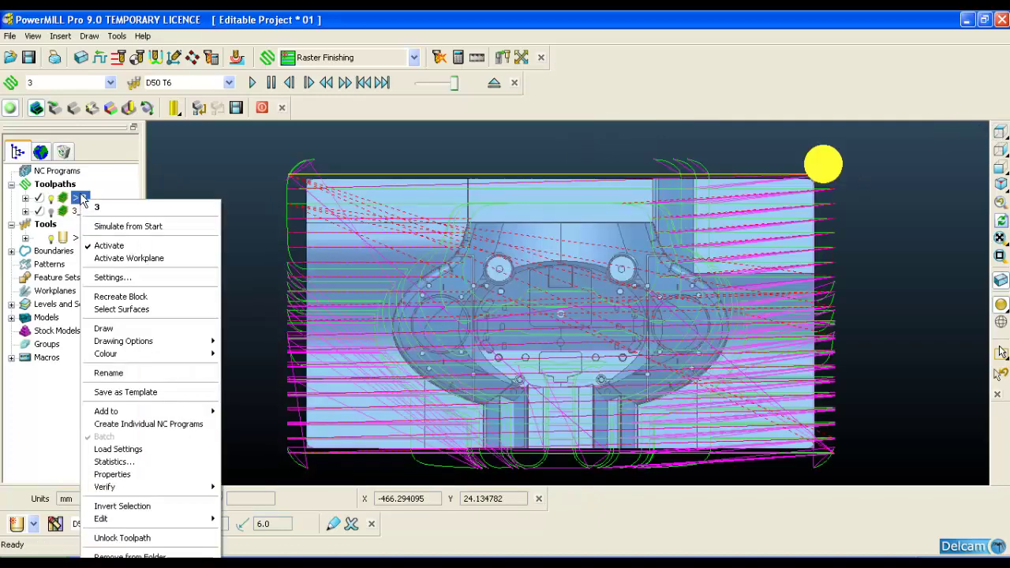
pyautogui.click(135, 280)
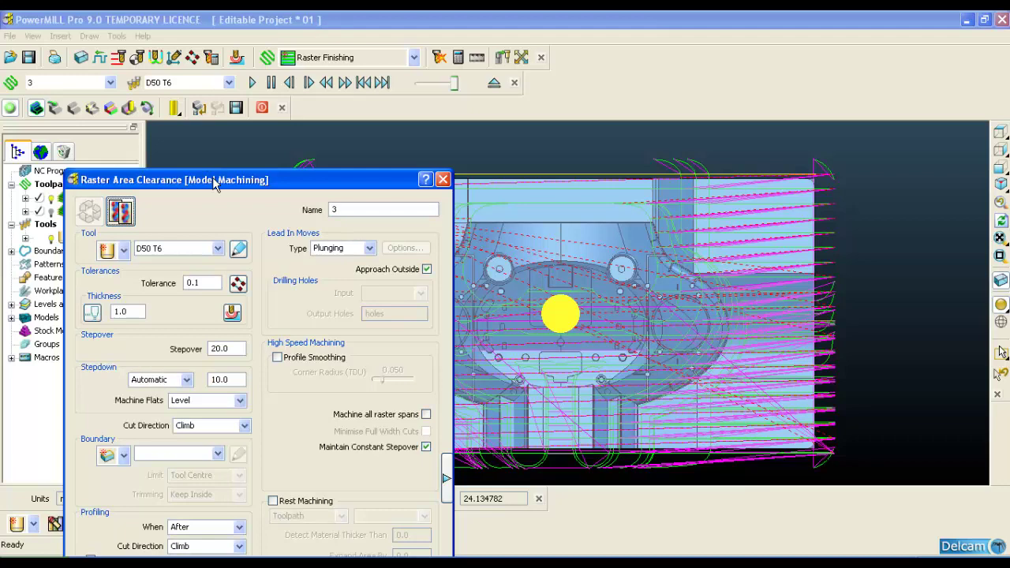
pyautogui.moveTo(212, 179); pyautogui.dragTo(175, 93)
pyautogui.click(410, 391)
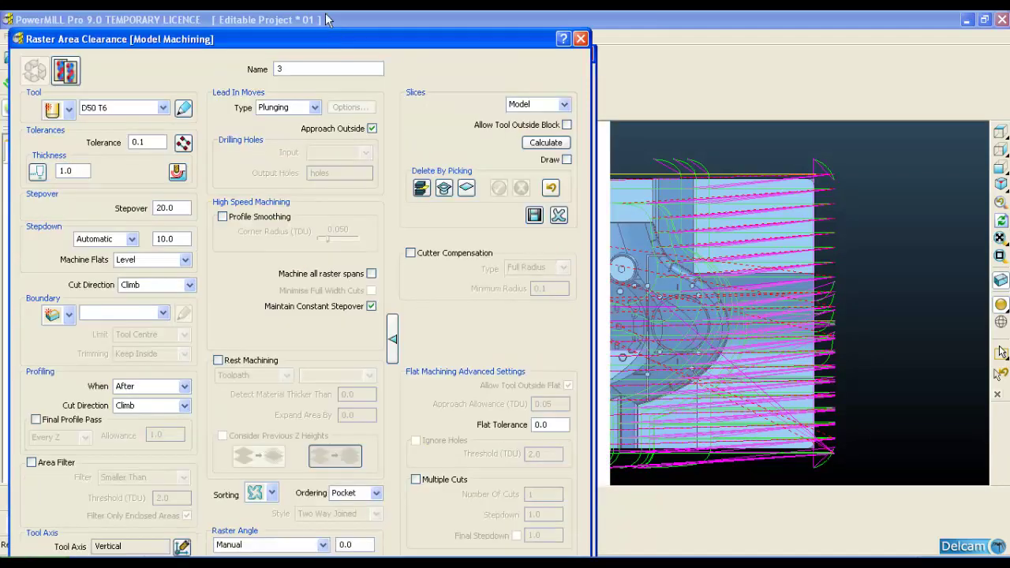
# Recalculate toolpath 3 with Allow Tool Outside Block off, and recalculate it again with Approach Outside also disabled
pyautogui.moveTo(237, 23); pyautogui.dragTo(217, 15)
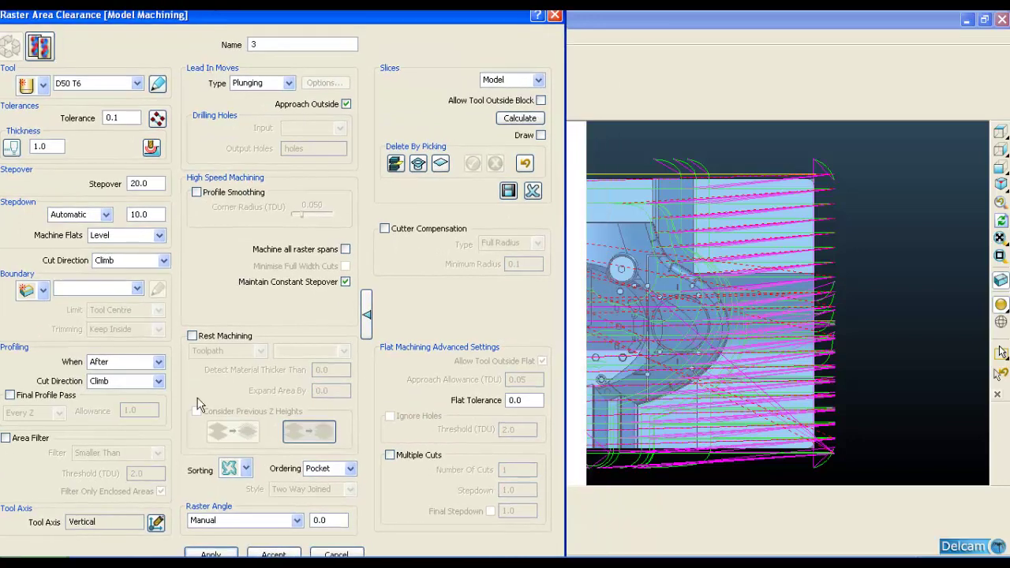
pyautogui.click(211, 554)
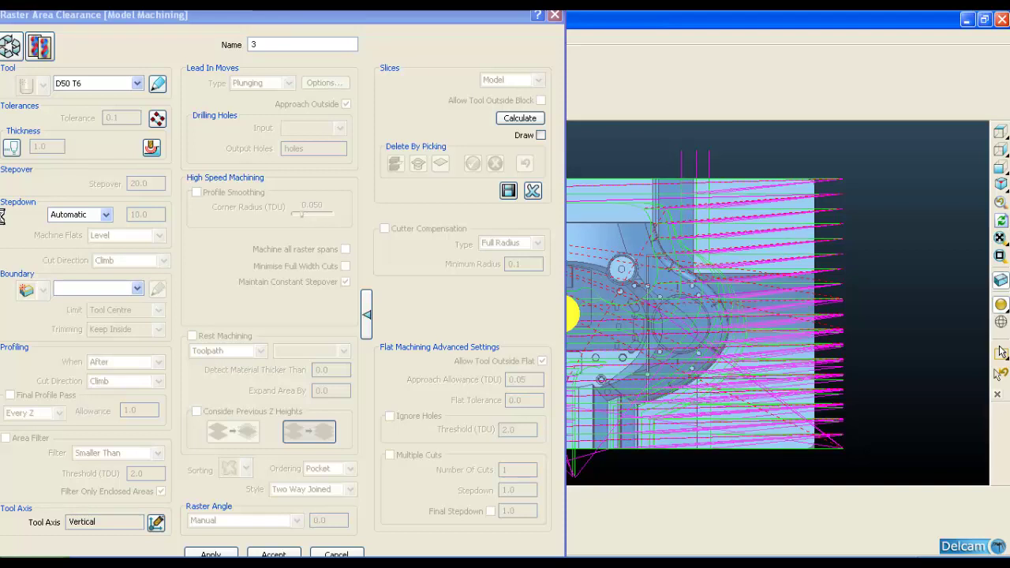
pyautogui.click(13, 47)
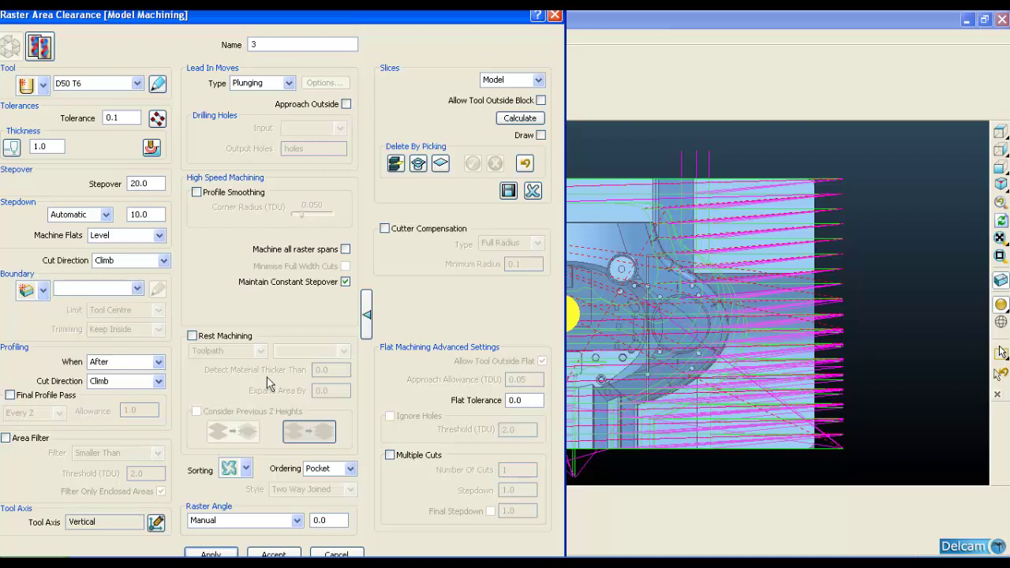
pyautogui.click(207, 553)
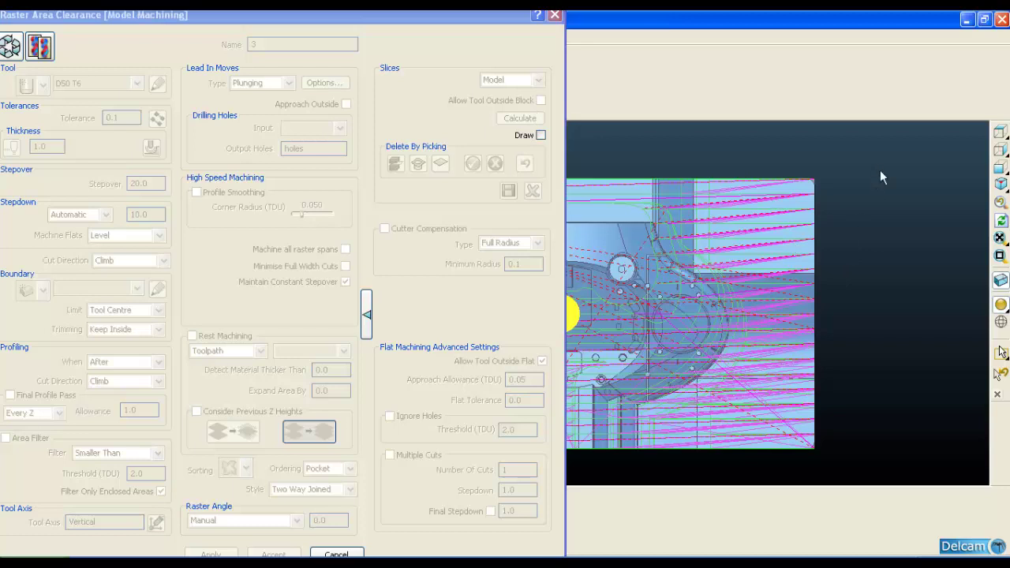
# Simulate toolpath 3 from the nearest point on the pass at the block's +X+Y corner
pyautogui.hotkey('ctrl', '1')
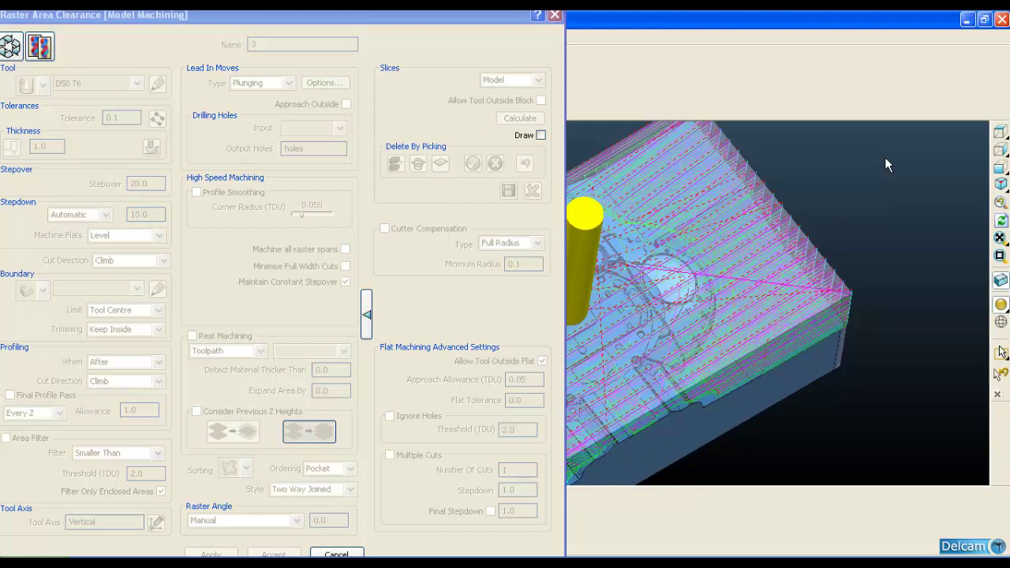
pyautogui.click(999, 134)
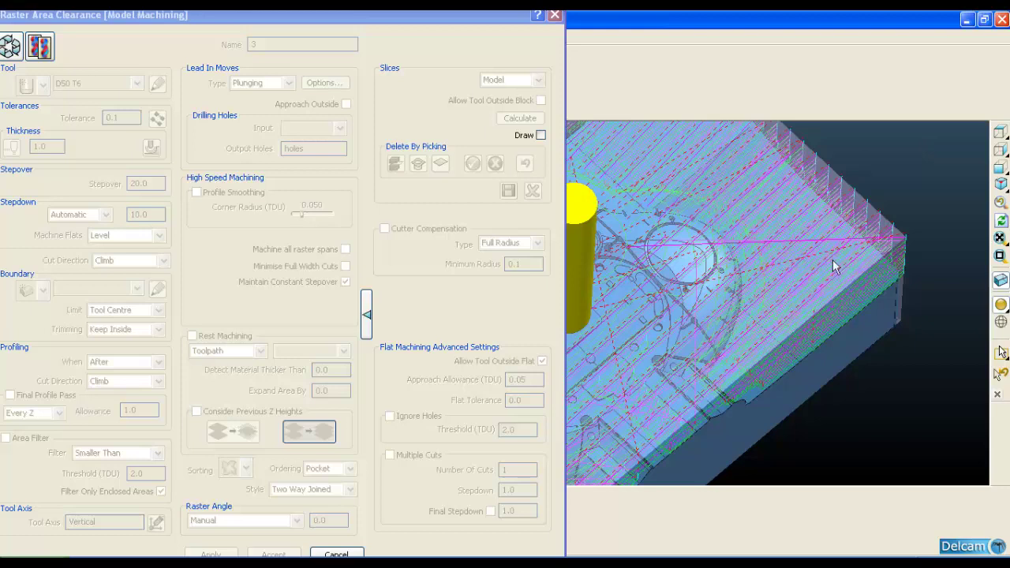
pyautogui.moveTo(823, 311); pyautogui.dragTo(867, 331, button='middle')
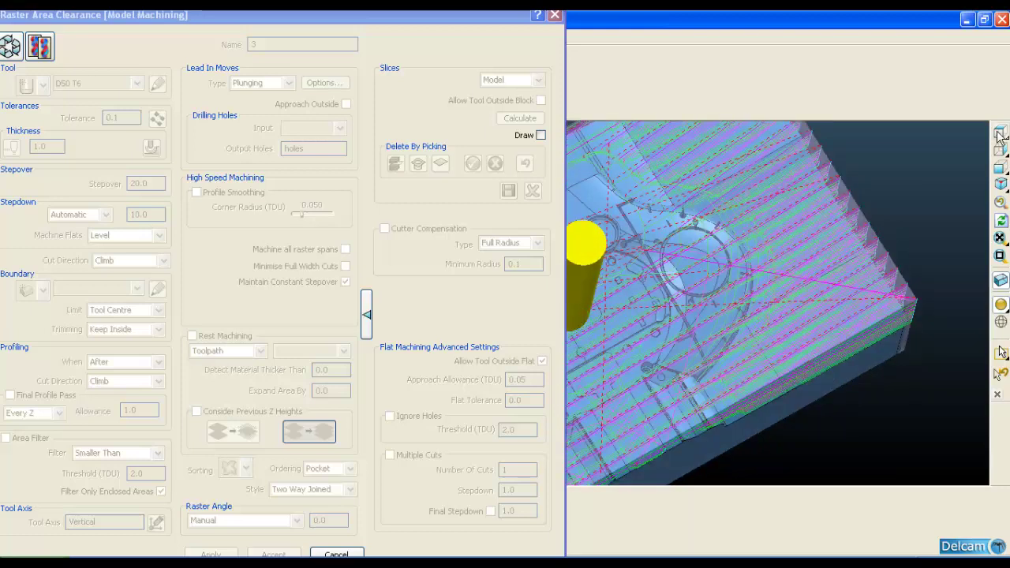
pyautogui.hotkey('ctrl', '5')
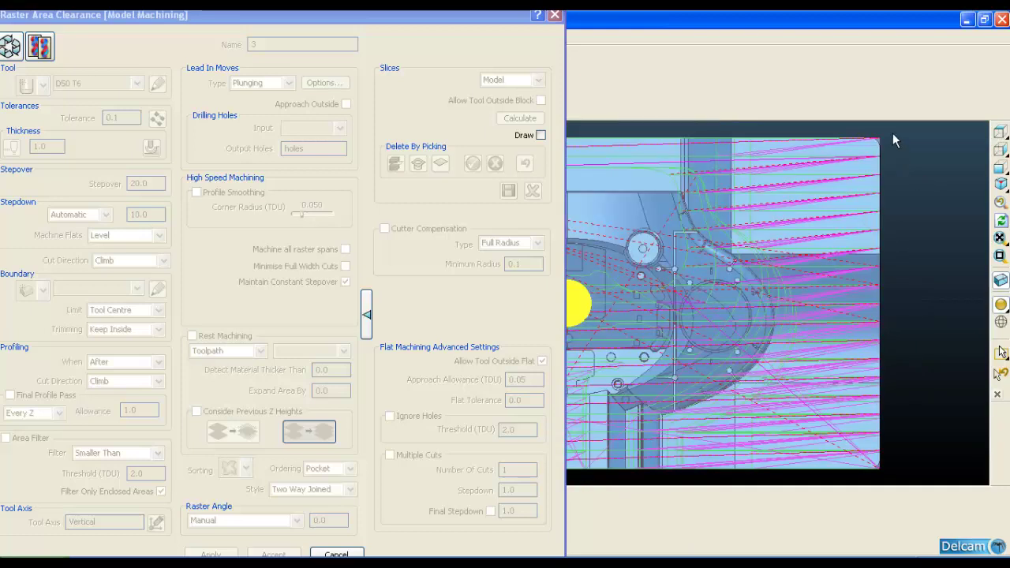
pyautogui.scroll(5, 889, 127)
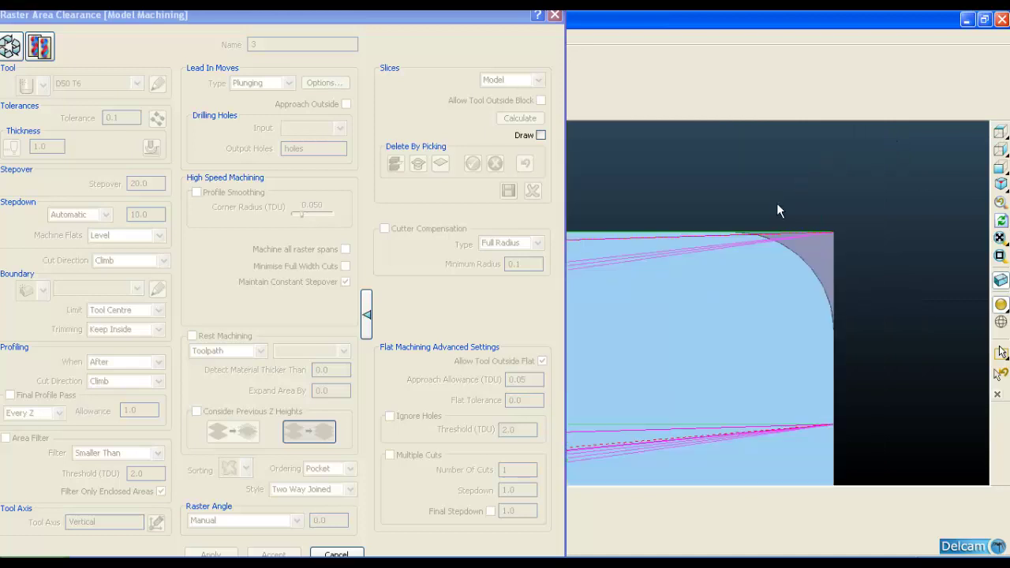
pyautogui.rightClick(738, 235)
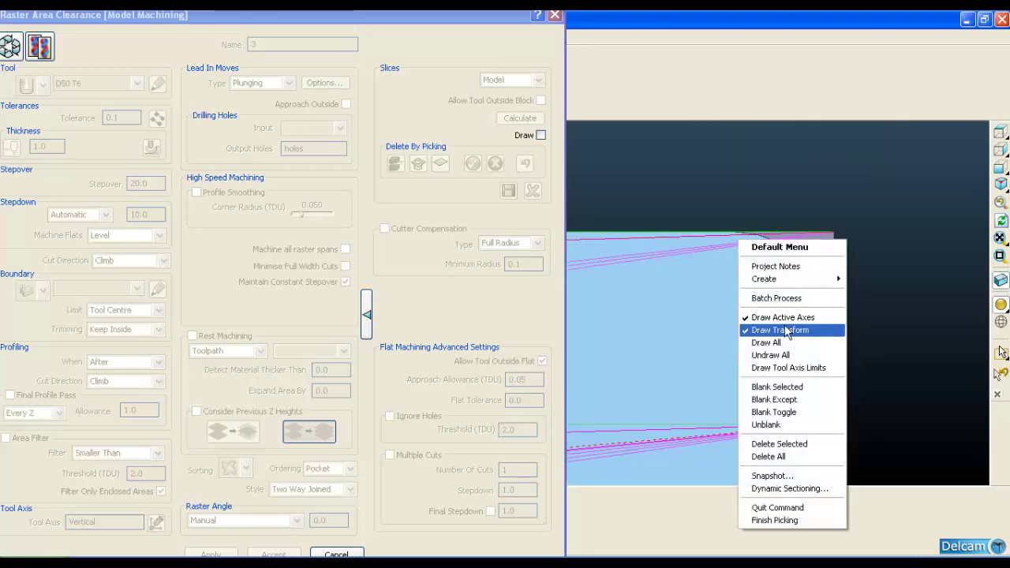
pyautogui.click(822, 387)
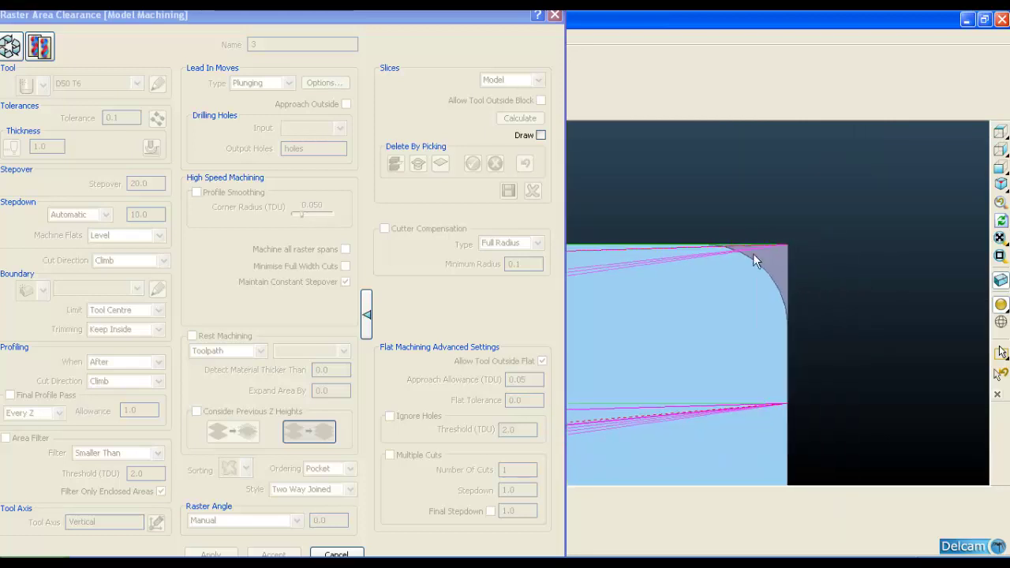
pyautogui.rightClick(759, 249)
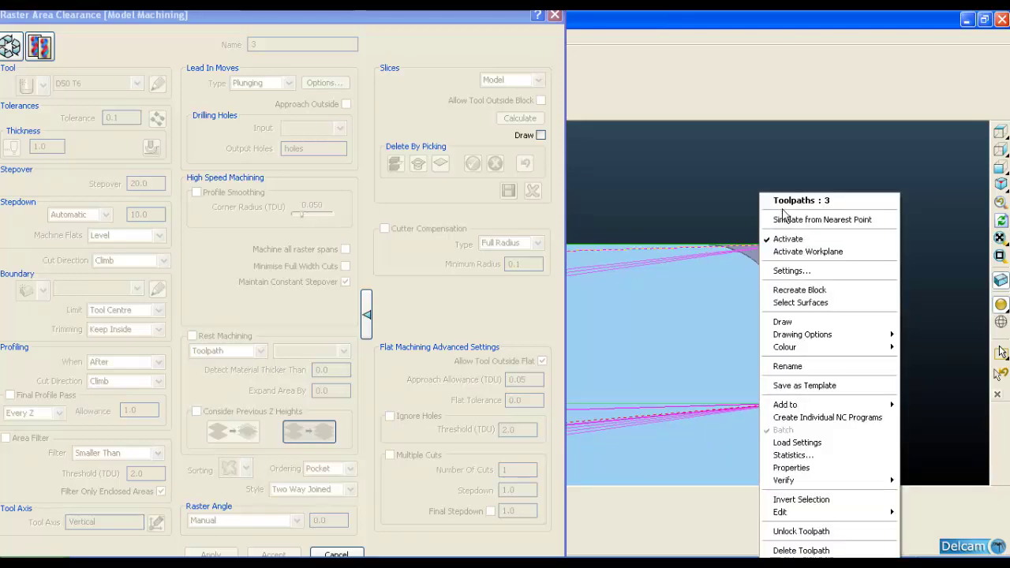
pyautogui.click(783, 221)
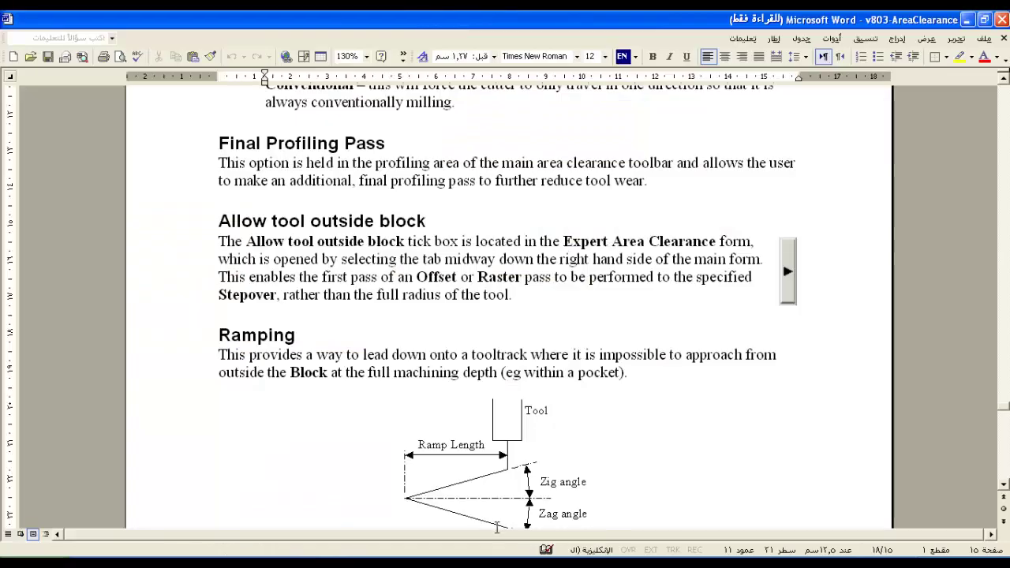
# Read the v803-AreaClearance Word document from Allow tool outside block through Ramping to the Machining Flats exercise
pyautogui.scroll(-3, 488, 282)
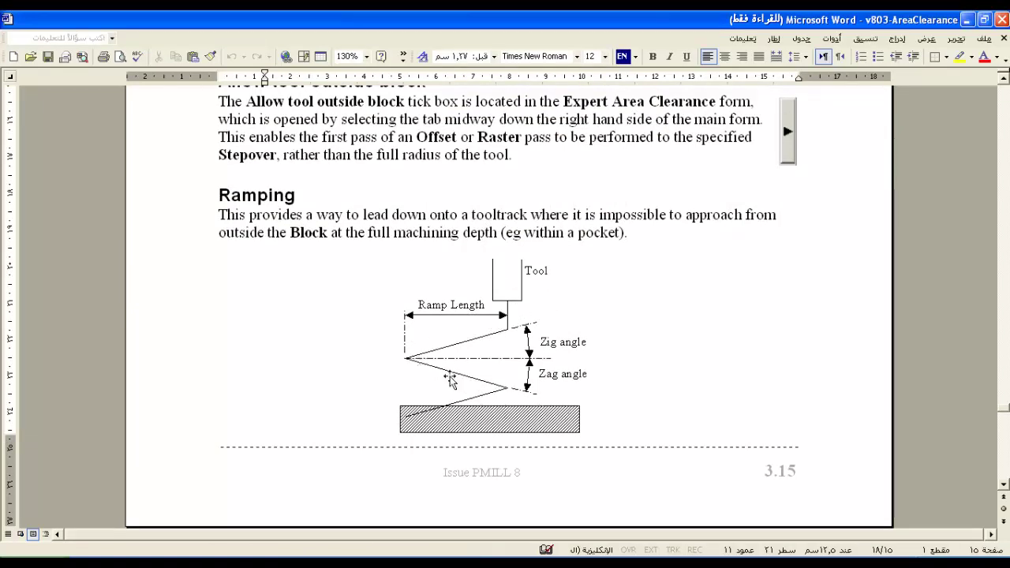
pyautogui.scroll(-10, 482, 294)
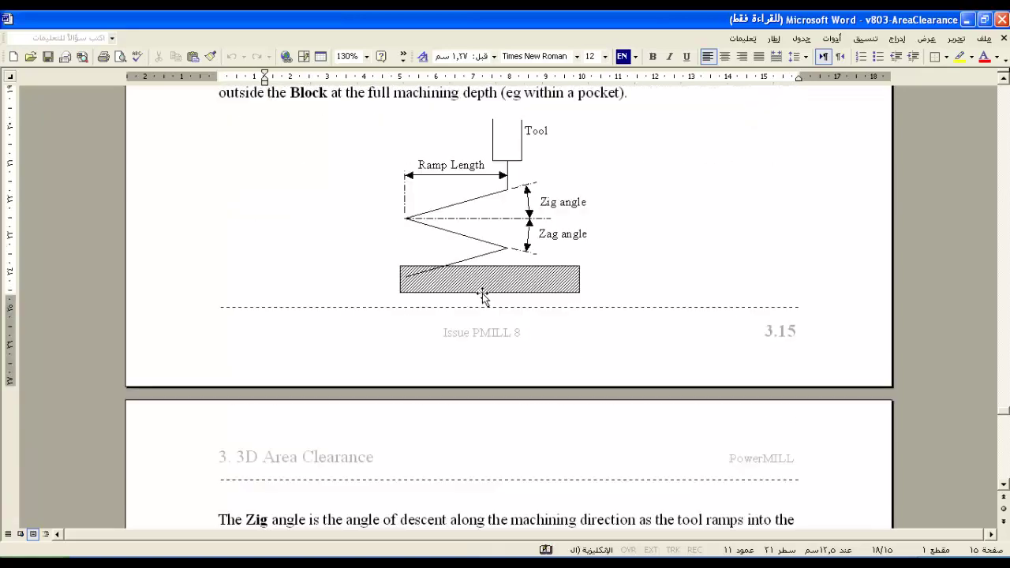
pyautogui.scroll(-7, 482, 294)
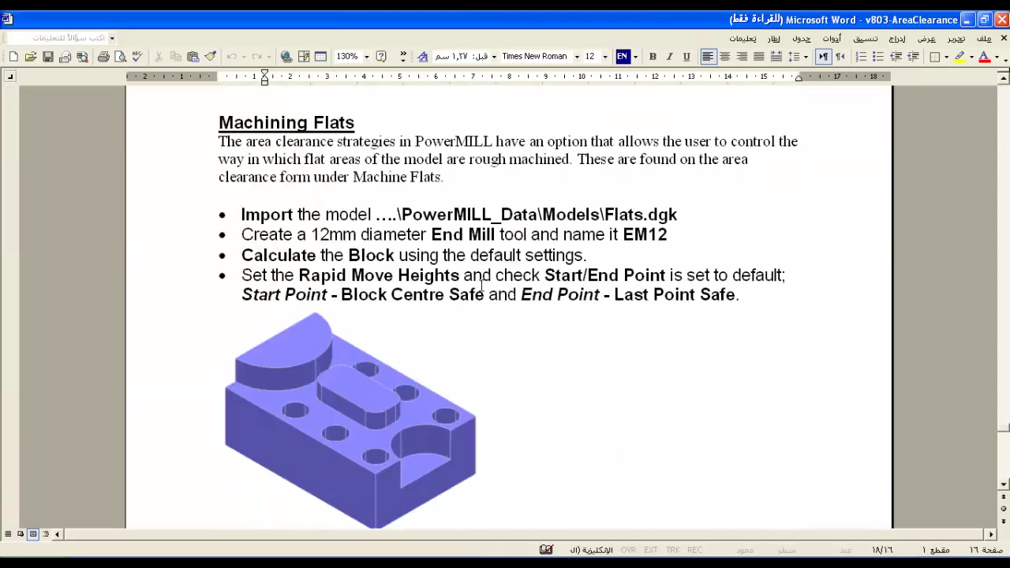
pyautogui.scroll(4, 481, 286)
pyautogui.scroll(3, 482, 286)
pyautogui.scroll(-12, 481, 286)
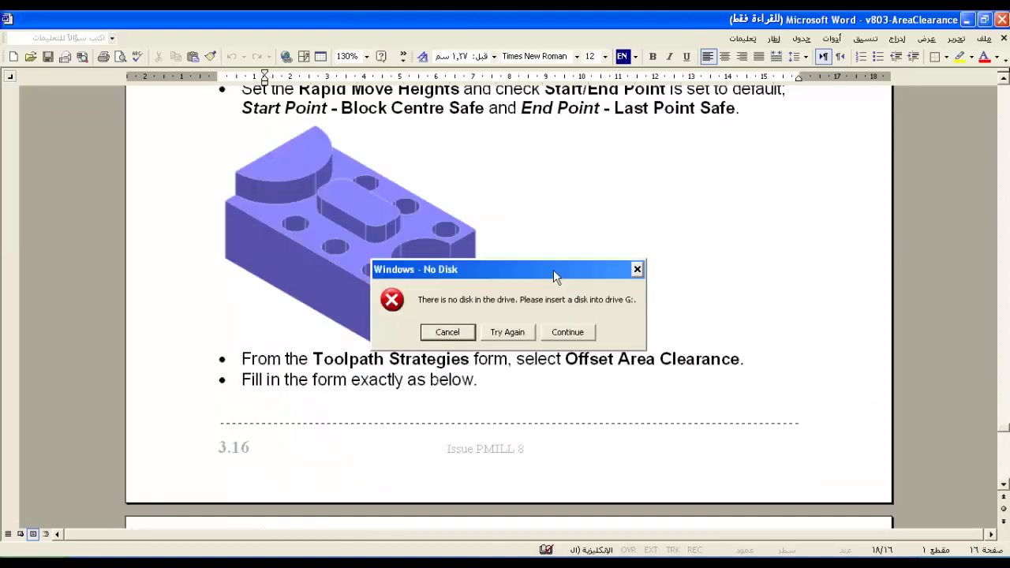
# Continue past the missing-disk error and cancel Word's retry at reading the v803-AreaClearance file
pyautogui.moveTo(553, 270); pyautogui.dragTo(532, 258)
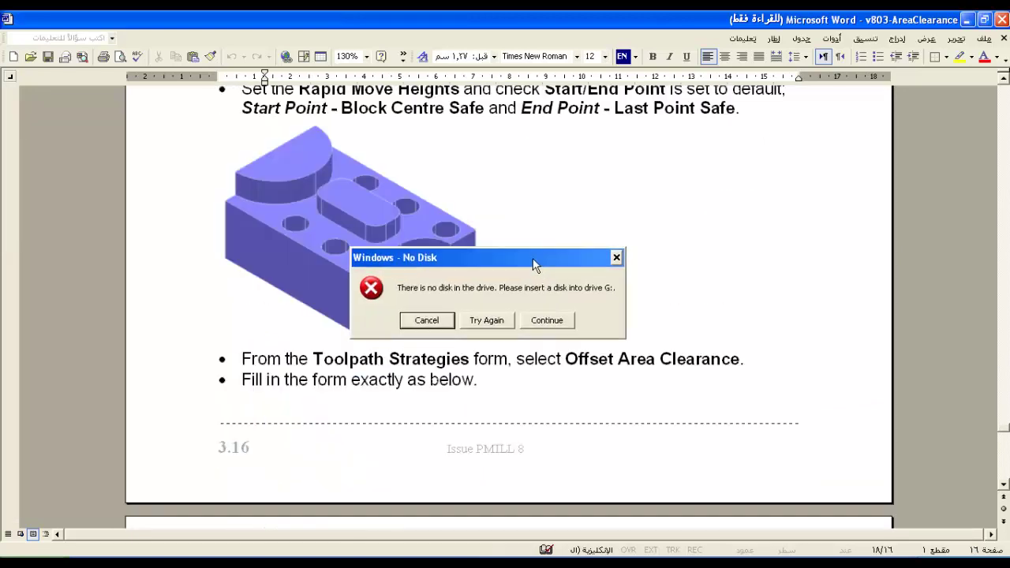
pyautogui.click(547, 320)
pyautogui.moveTo(565, 289); pyautogui.dragTo(563, 252)
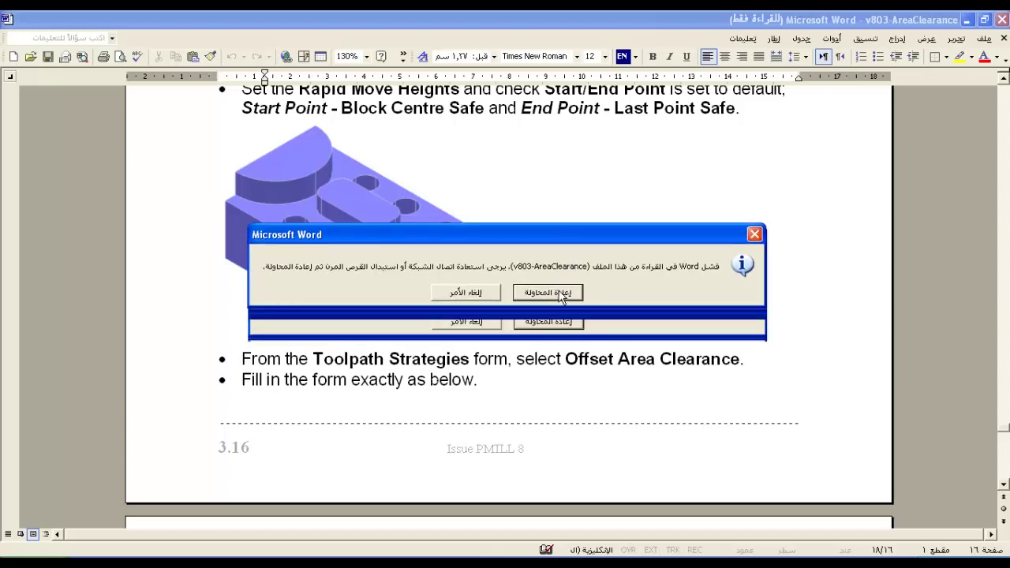
pyautogui.moveTo(561, 234); pyautogui.dragTo(573, 214)
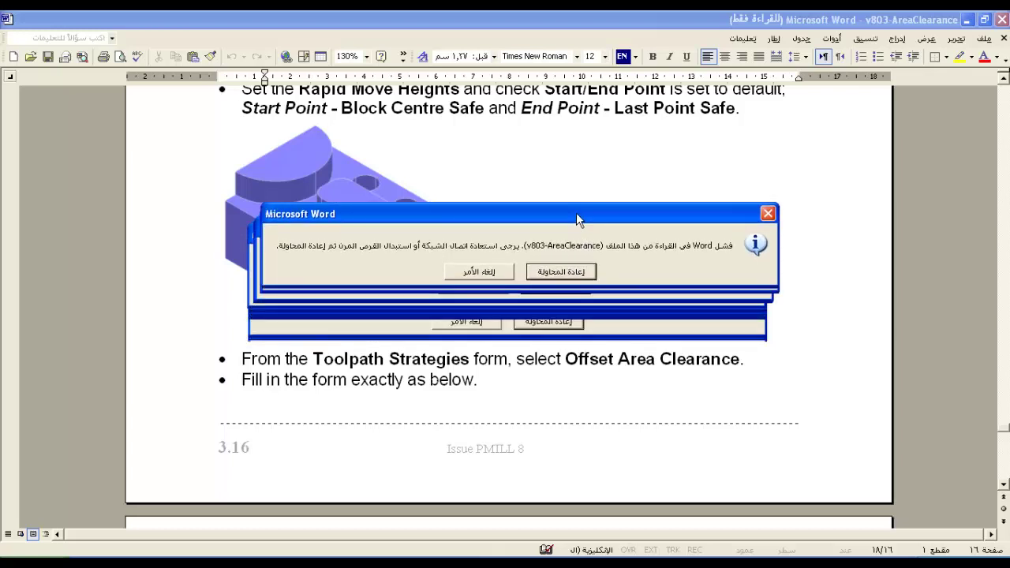
pyautogui.click(506, 273)
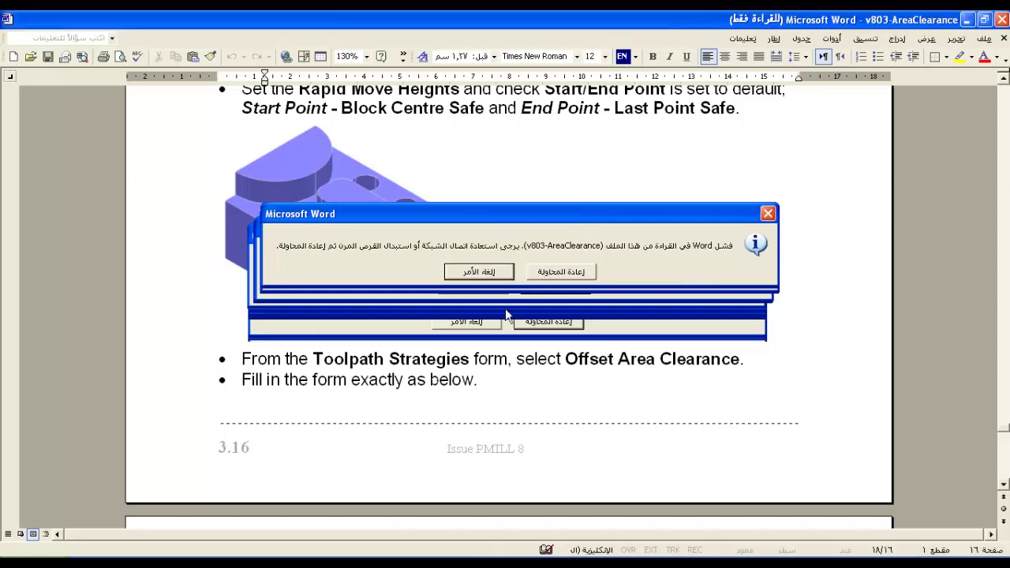
# Switch to the Models folder window, go up to the TRAINIG folder, and acknowledge Word's lost-data error
pyautogui.hotkey('alt', 'Tab')
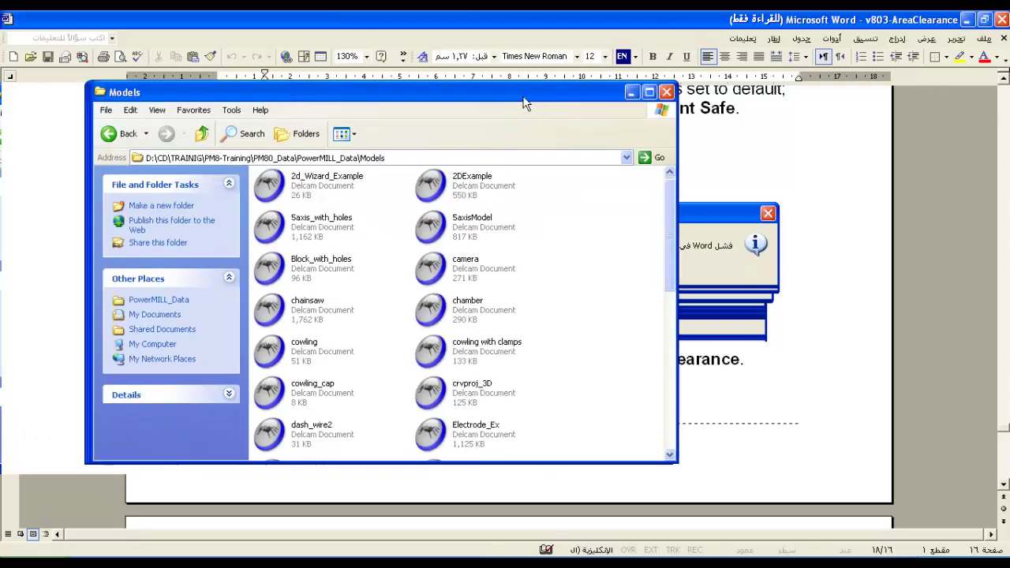
pyautogui.click(235, 136)
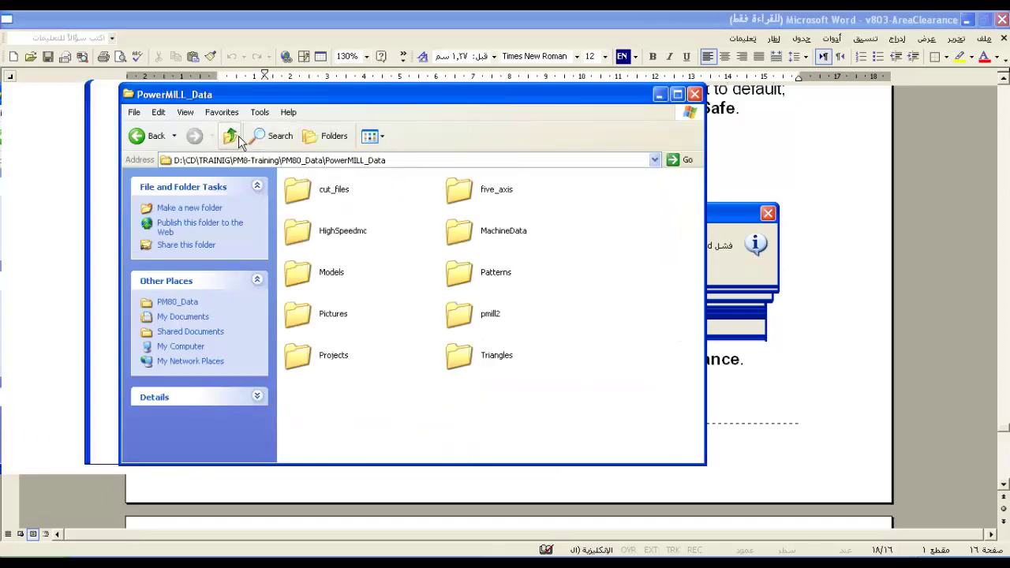
pyautogui.click(237, 137)
pyautogui.click(239, 139)
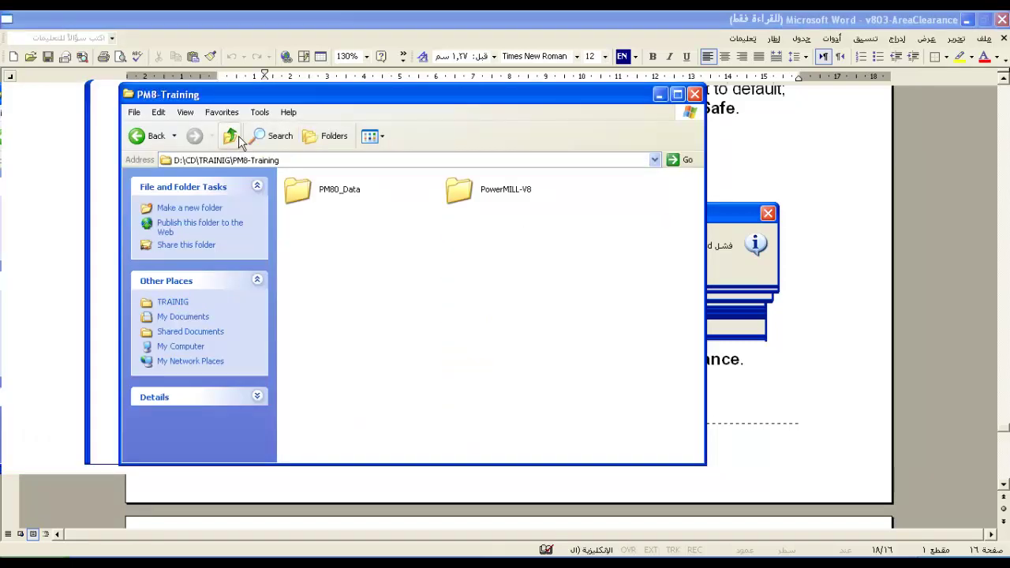
pyautogui.click(239, 139)
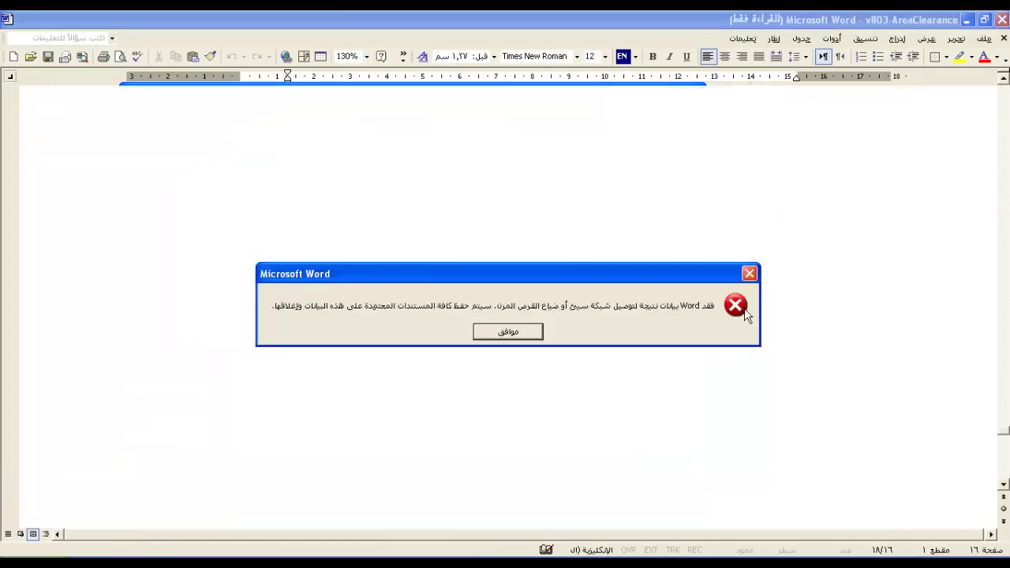
pyautogui.click(513, 331)
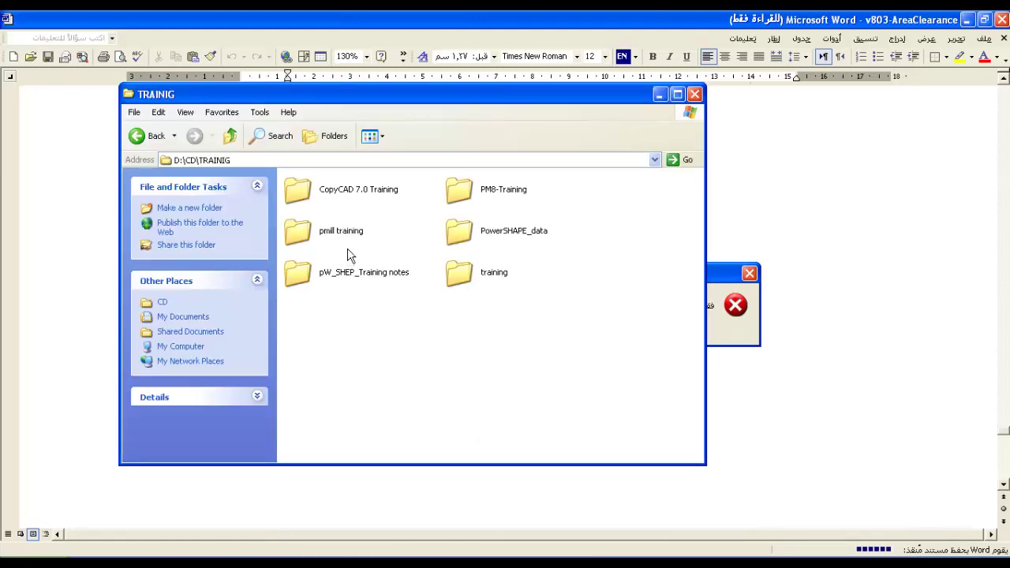
# Open the v803-AreaClearance document from the PowerMILL-V8 folder inside PM8-Training
pyautogui.doubleClick(469, 195)
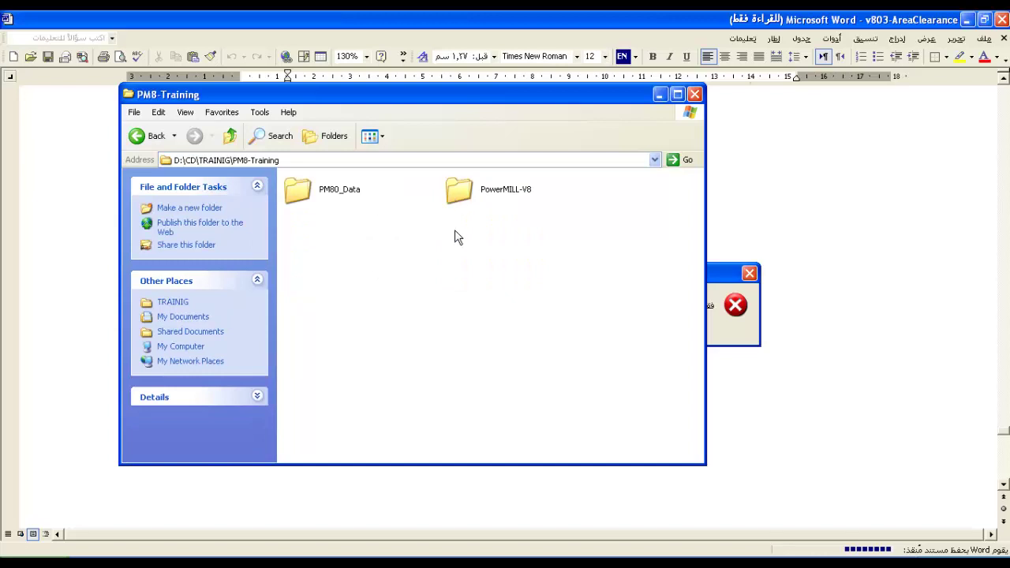
pyautogui.doubleClick(463, 197)
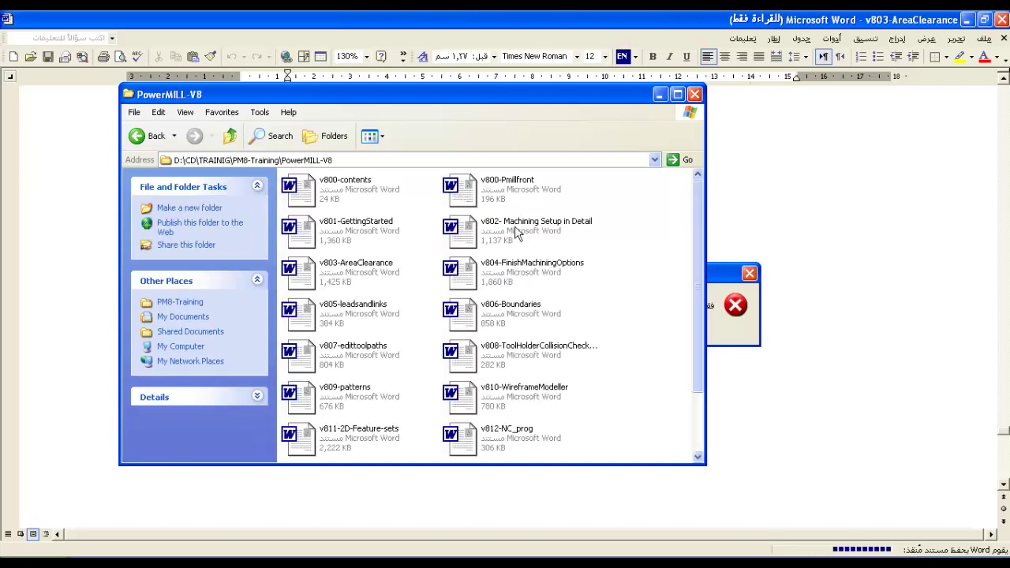
pyautogui.scroll(-3, 601, 286)
pyautogui.scroll(3, 600, 285)
pyautogui.click(377, 273)
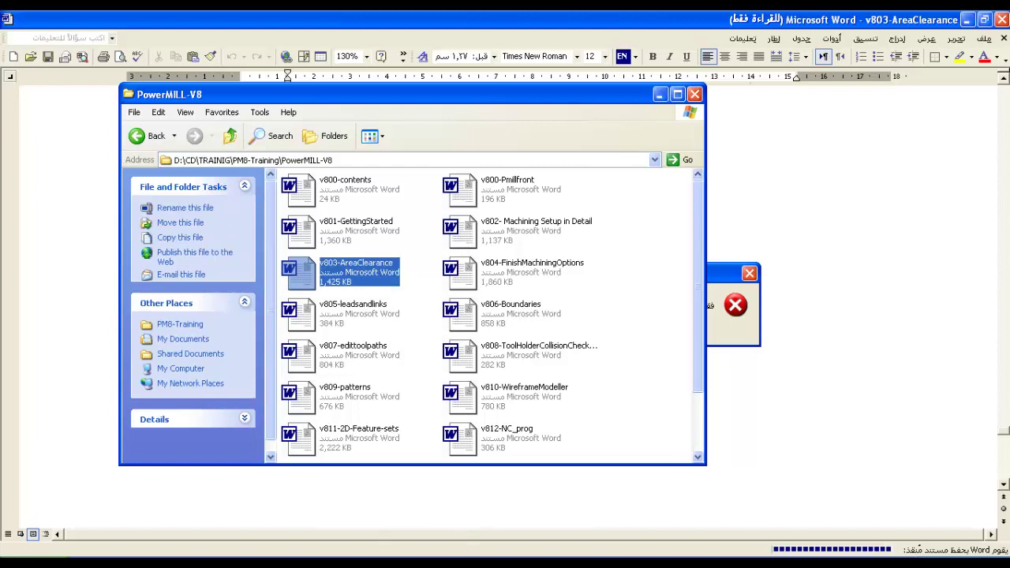
# Force the unresponsive Word instance to end and decline to send the error report
pyautogui.click(477, 560)
pyautogui.rightClick(490, 555)
pyautogui.click(490, 550)
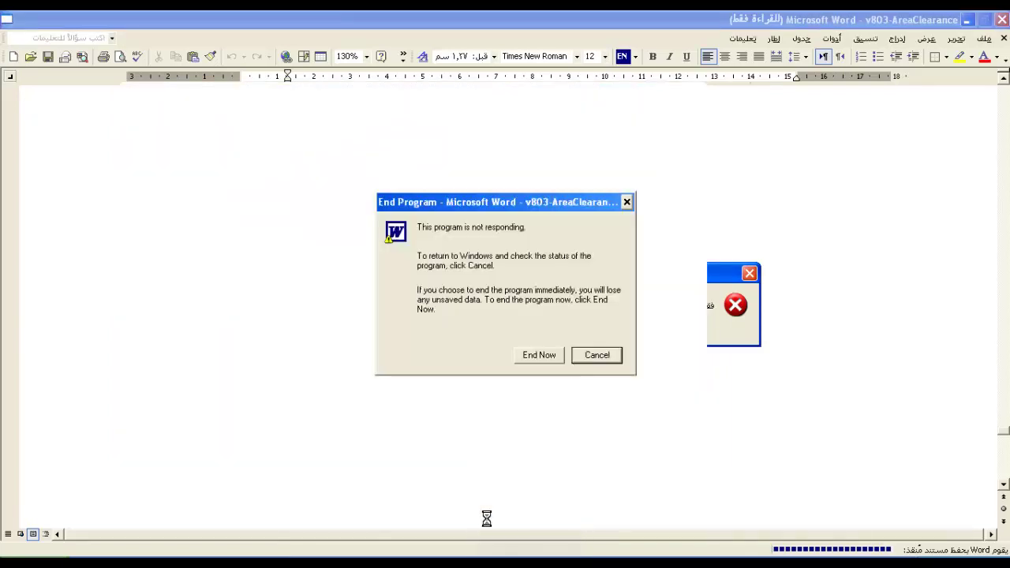
pyautogui.click(544, 356)
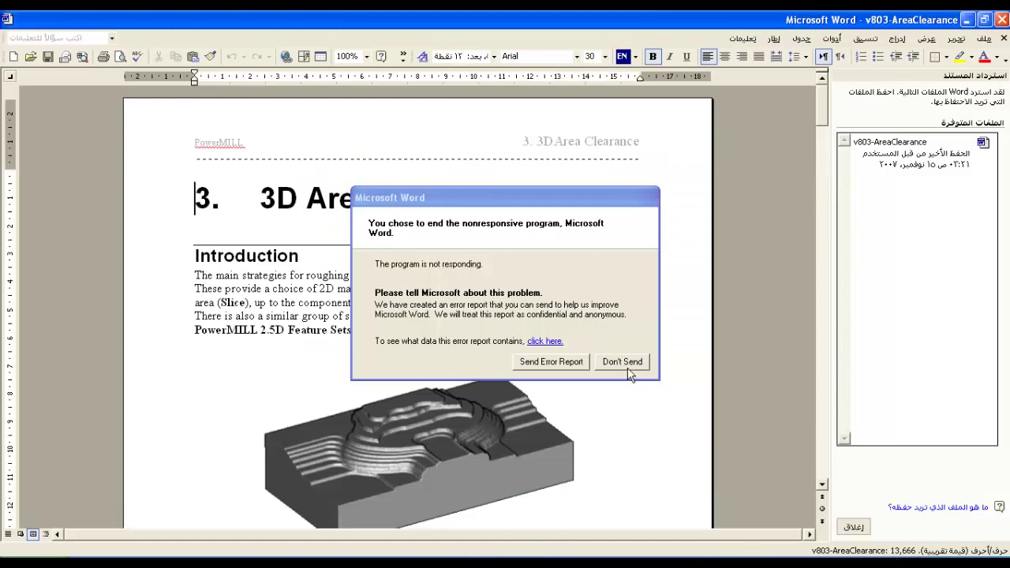
pyautogui.click(622, 362)
# Close the document recovery list, enlarge the document to 150%, and go to the Profiling section on page 15
pyautogui.scroll(-6, 573, 340)
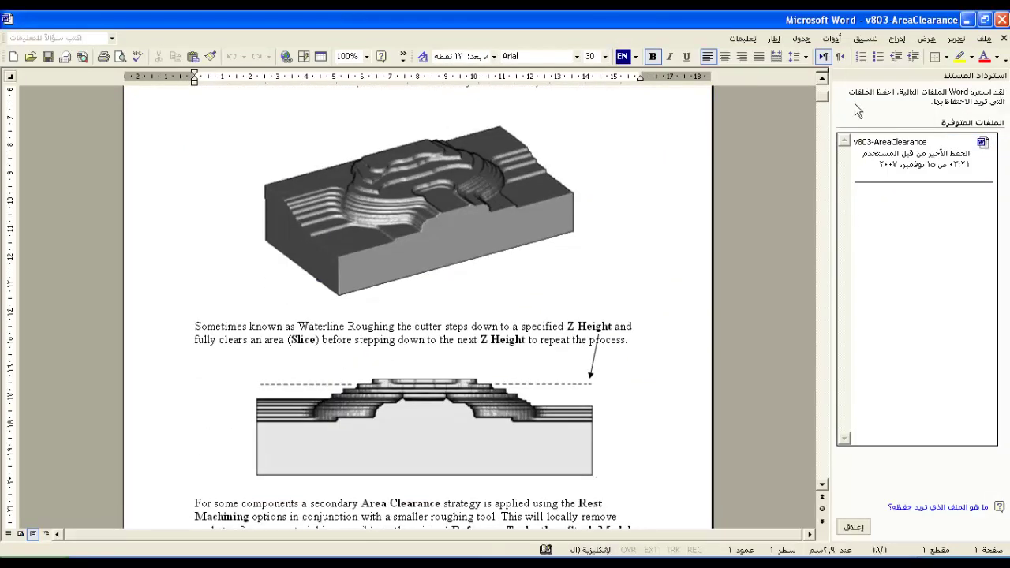
pyautogui.click(854, 526)
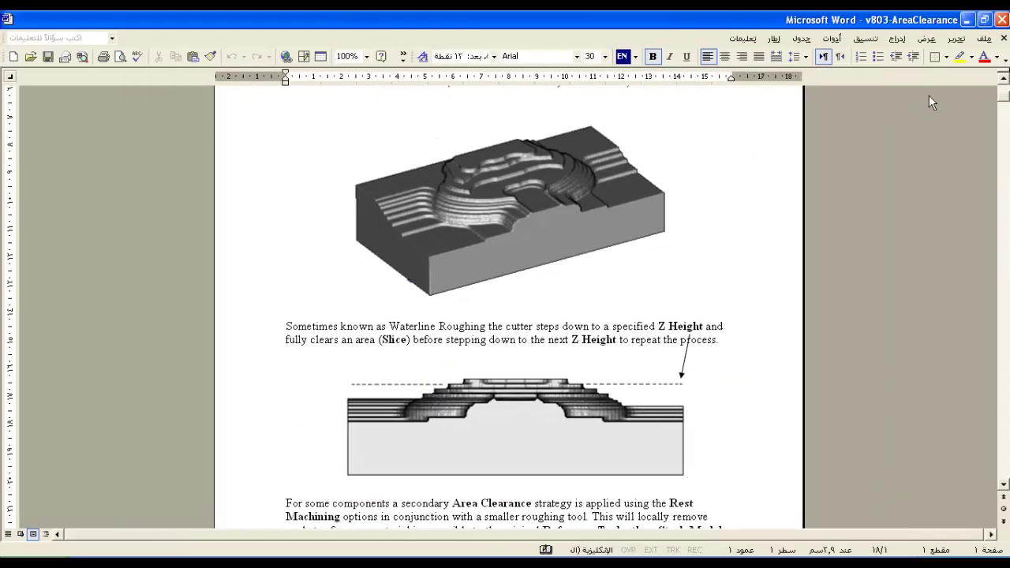
pyautogui.keyDown('ctrl'); pyautogui.scroll(5, 673, 255); pyautogui.keyUp('ctrl')
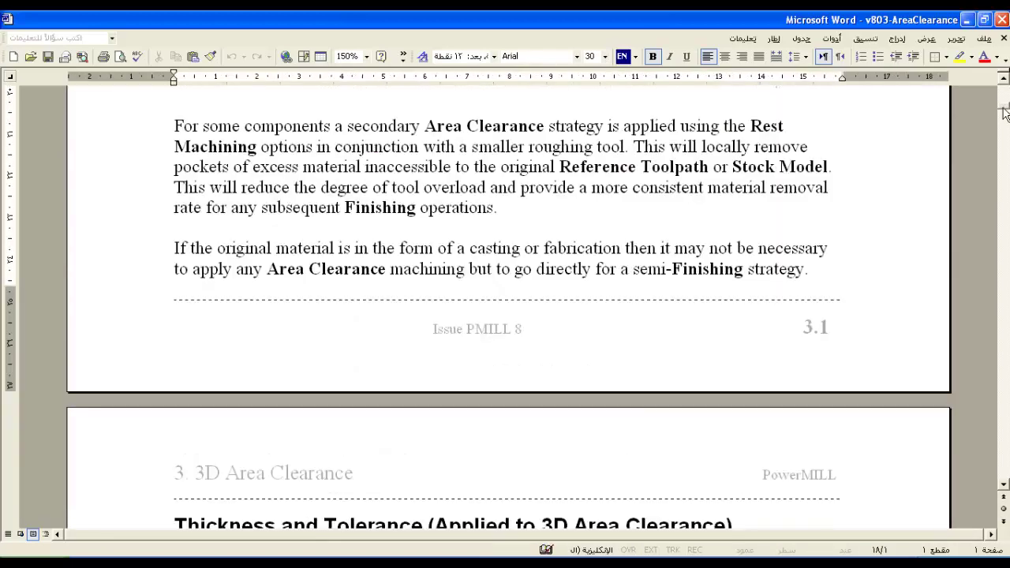
pyautogui.moveTo(1005, 110); pyautogui.dragTo(1003, 399)
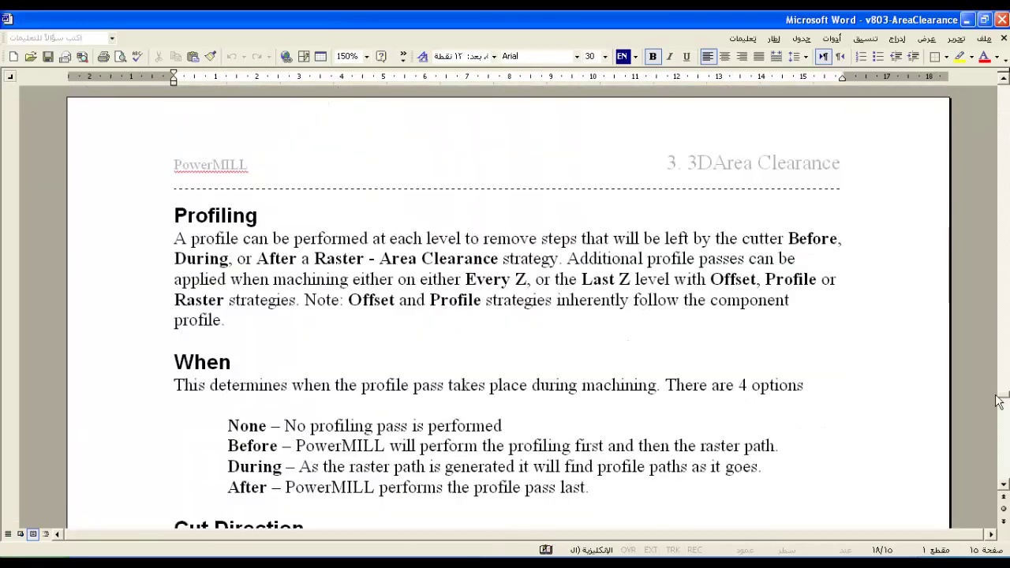
# Read on through the area clearance notes from the Profiling section to the Machining Flats section on page 16
pyautogui.scroll(-5, 620, 326)
pyautogui.scroll(-12, 347, 312)
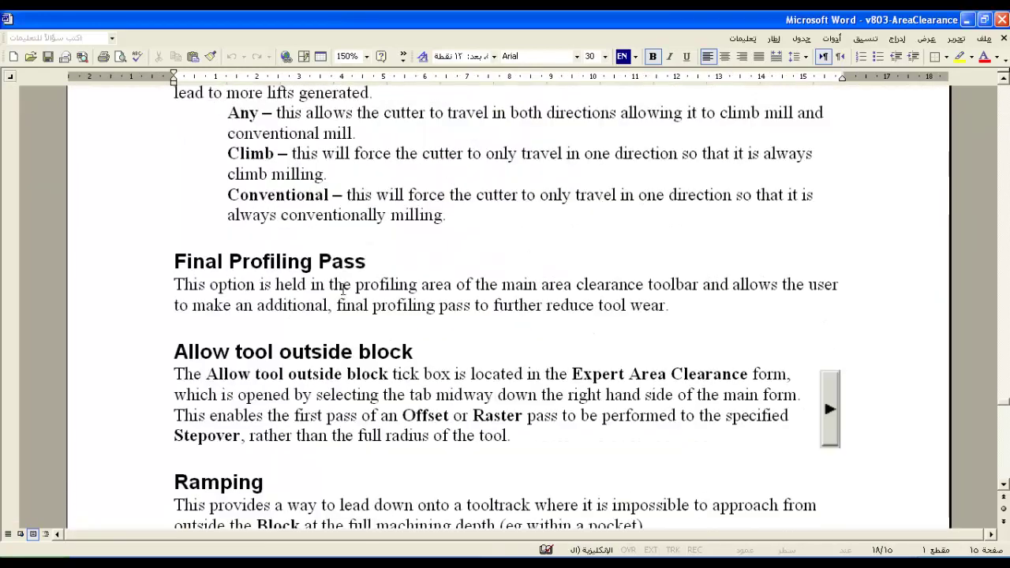
pyautogui.scroll(-2, 347, 307)
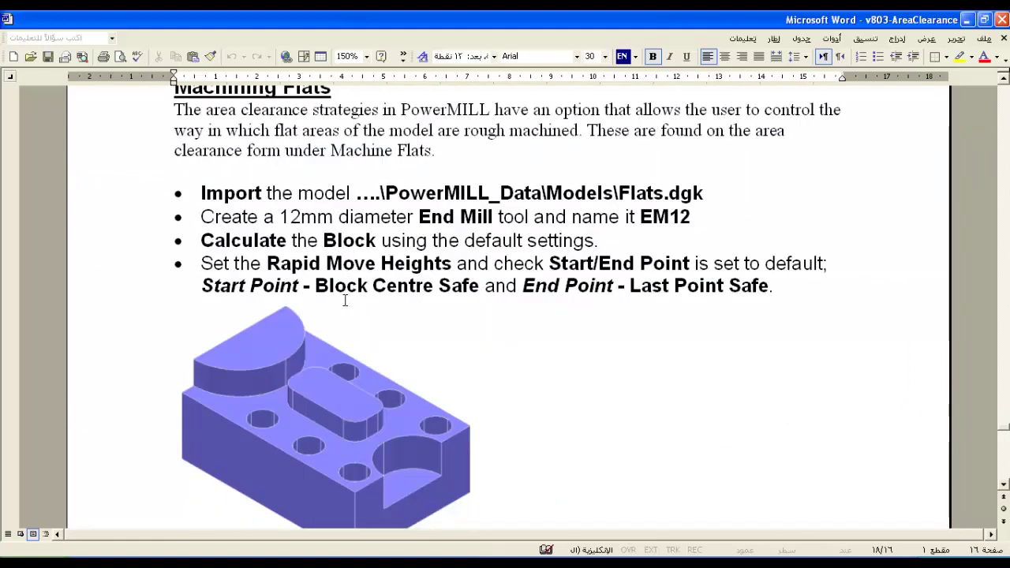
pyautogui.scroll(2, 344, 300)
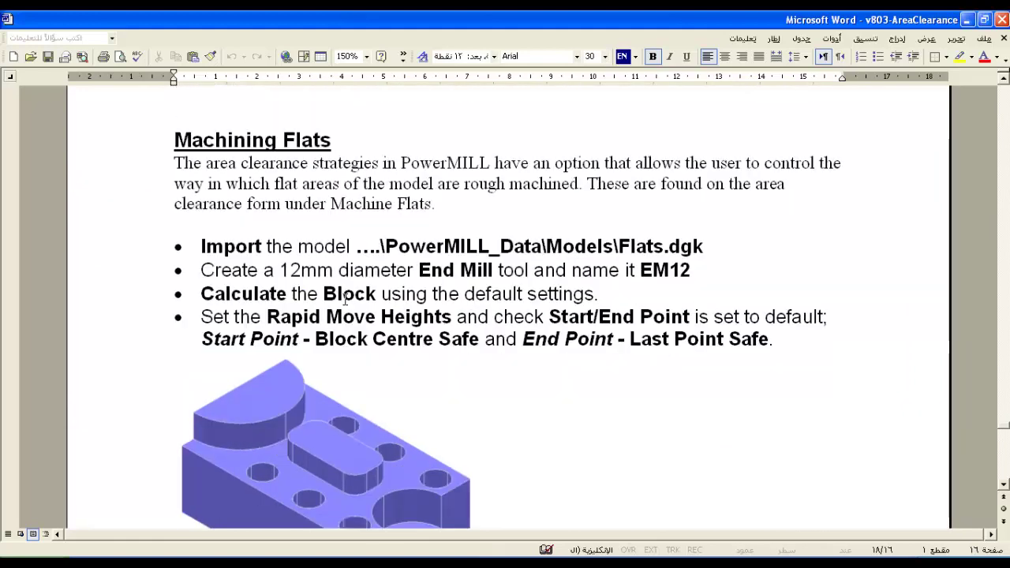
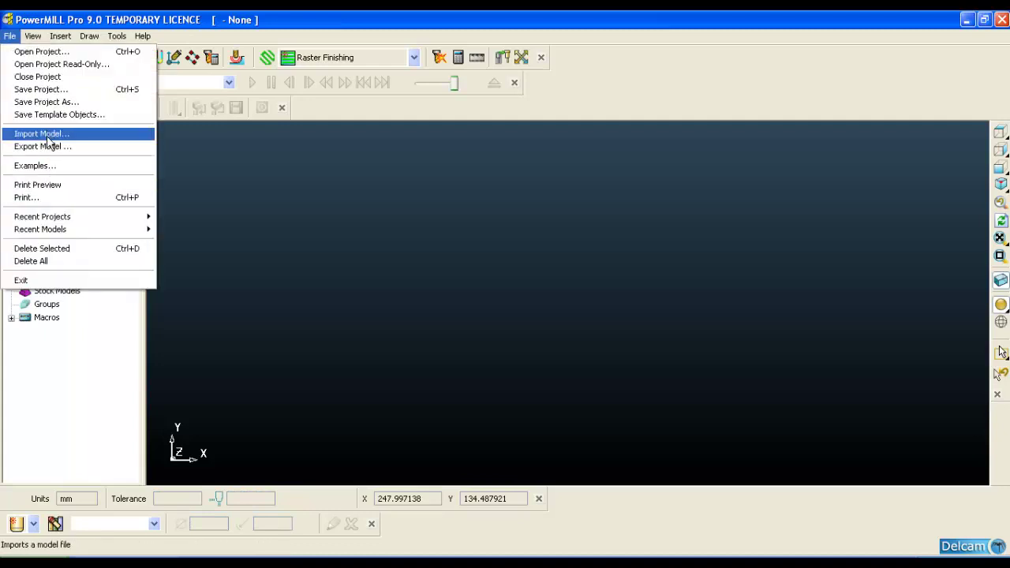
# Import the Flats model from the Models folder into PowerMILL
pyautogui.click(48, 135)
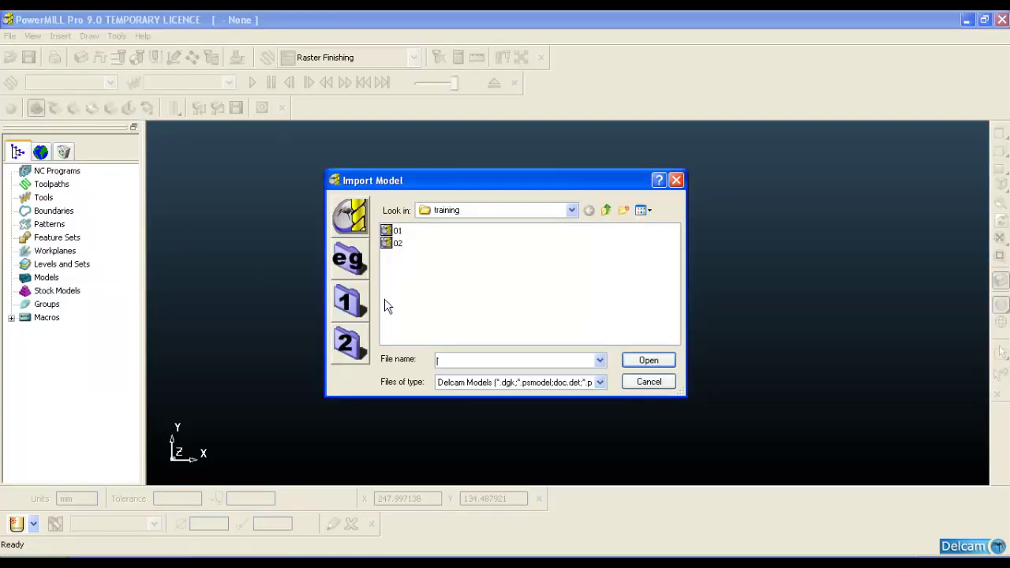
pyautogui.click(349, 301)
pyautogui.click(416, 293)
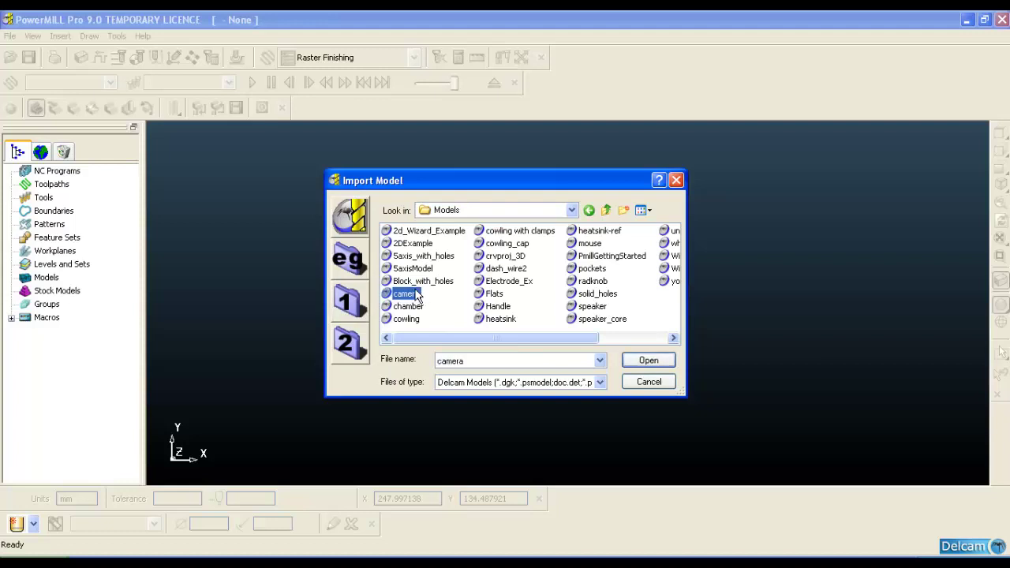
pyautogui.press('Right')
pyautogui.click(648, 360)
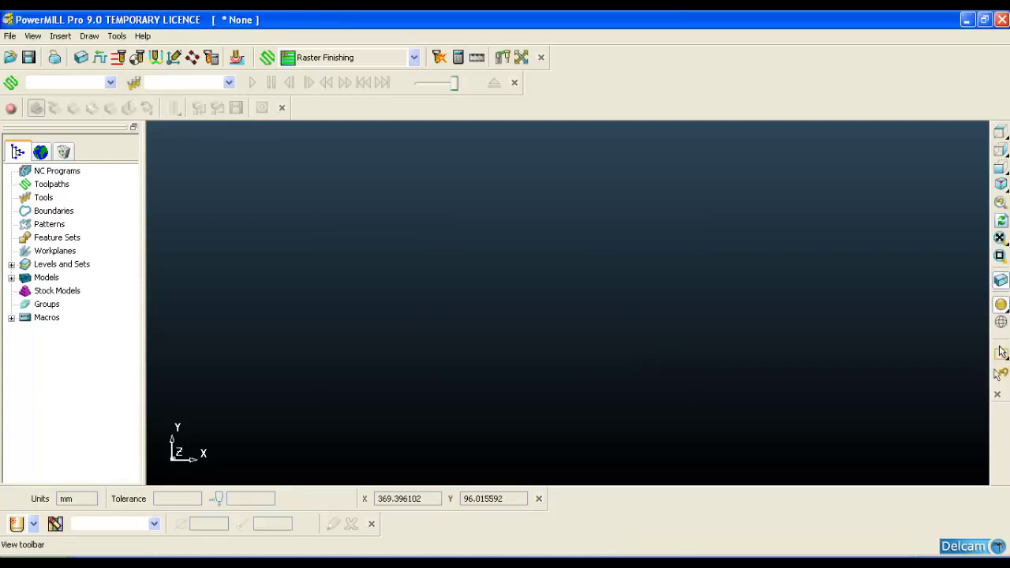
# Show the Flats model in isometric view and calculate a box block from the model with the default settings
pyautogui.click(1001, 184)
pyautogui.moveTo(682, 308)
pyautogui.mouseDown(button='middle')
pyautogui.moveTo(635, 270)
pyautogui.moveTo(652, 308)
pyautogui.mouseUp(button='middle')
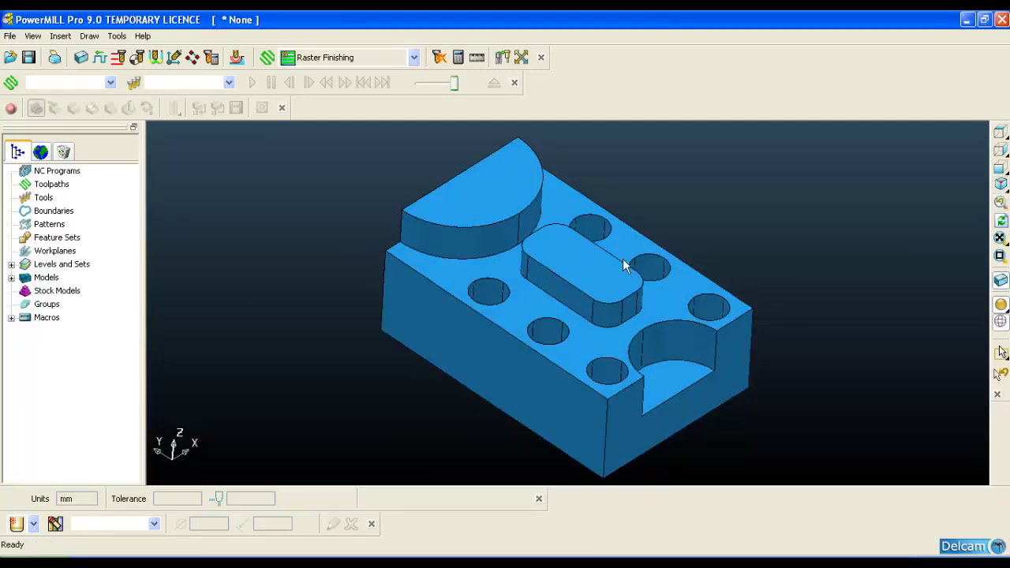
pyautogui.moveTo(622, 259)
pyautogui.mouseDown(button='middle')
pyautogui.moveTo(638, 220)
pyautogui.moveTo(630, 138)
pyautogui.moveTo(619, 269)
pyautogui.moveTo(868, 323)
pyautogui.moveTo(652, 304)
pyautogui.moveTo(610, 169)
pyautogui.moveTo(587, 310)
pyautogui.mouseUp(button='middle')
pyautogui.click(1000, 305)
pyautogui.click(1001, 304)
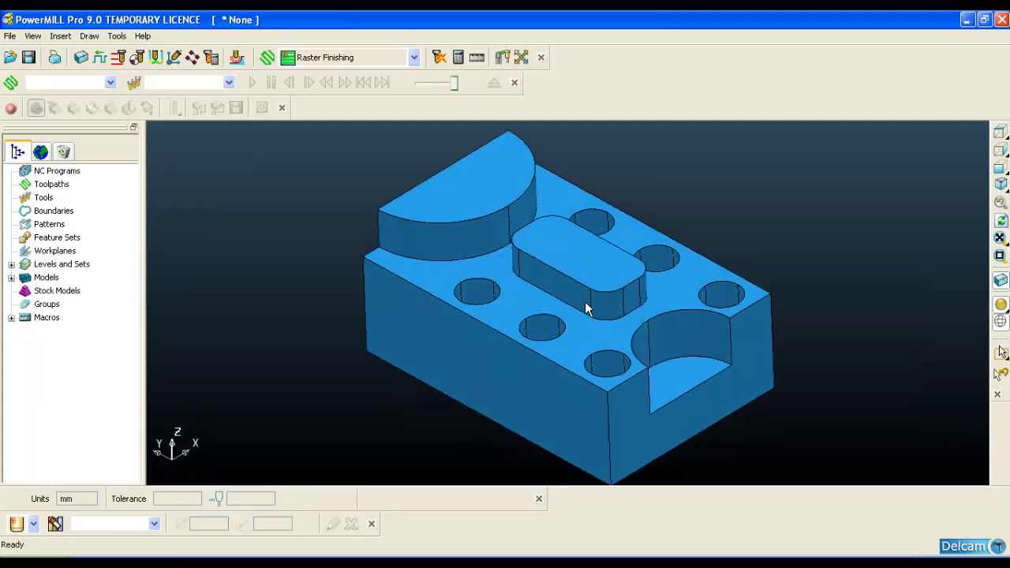
pyautogui.click(81, 58)
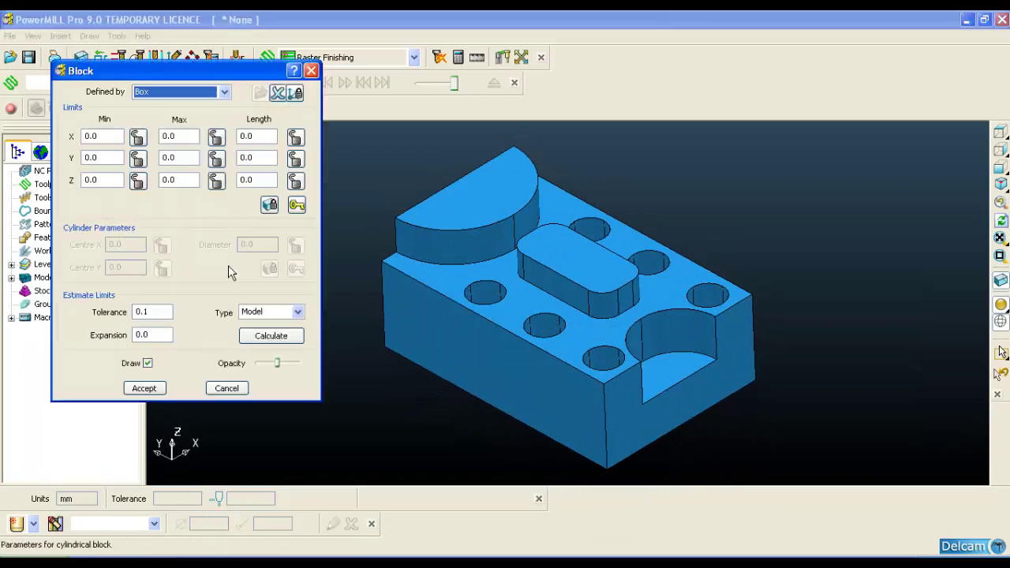
pyautogui.click(286, 335)
pyautogui.click(144, 388)
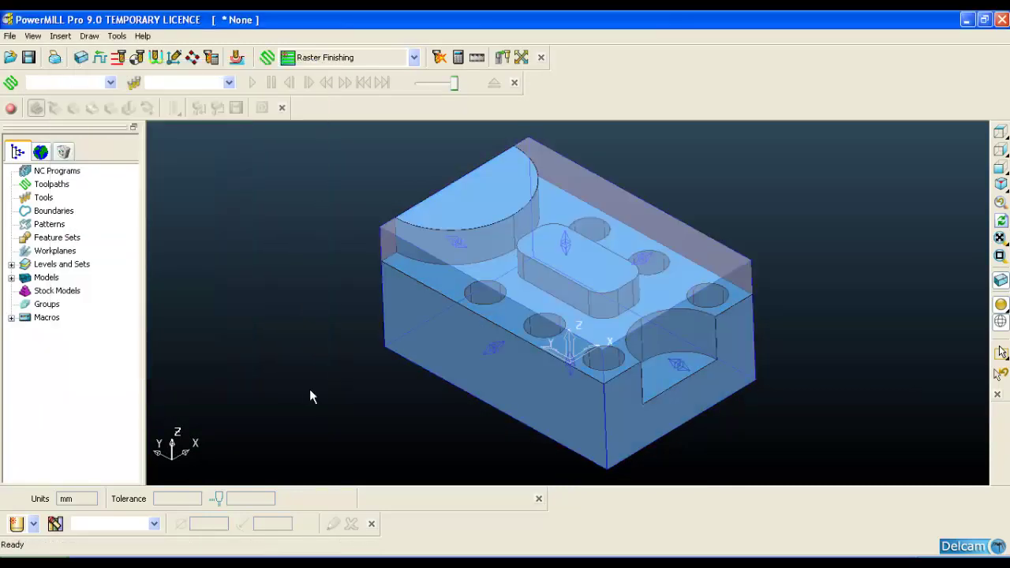
# Check the Machining Flats setup instructions in the Word notes, and return to PowerMILL
pyautogui.hotkey('alt', 'Tab')
pyautogui.scroll(-1, 416, 343)
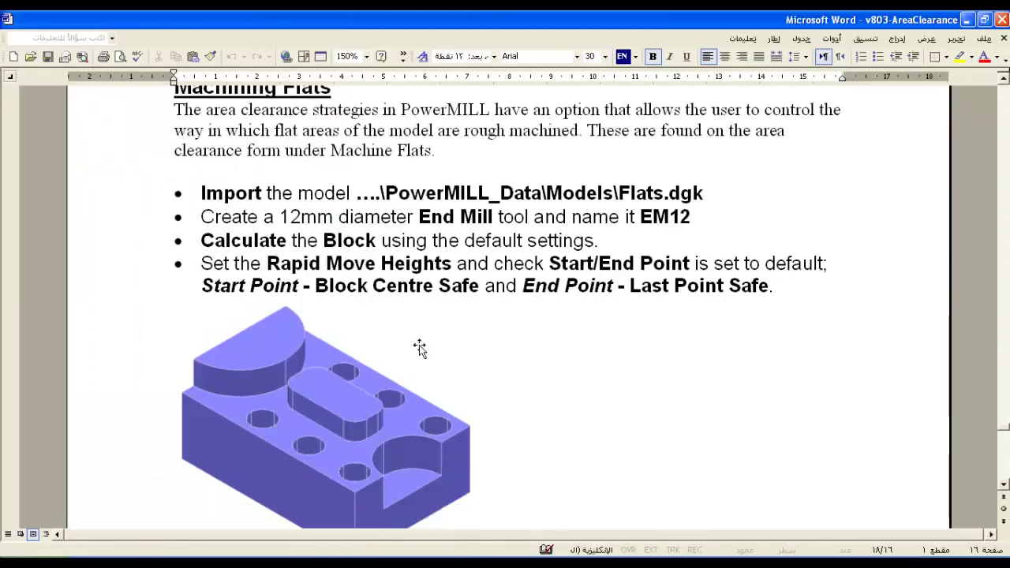
pyautogui.scroll(-1, 418, 342)
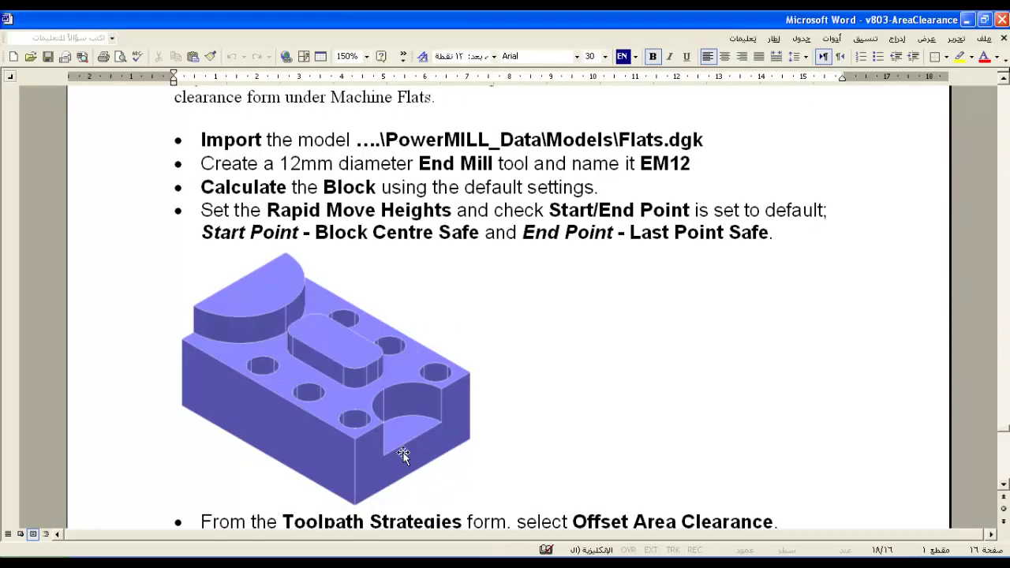
pyautogui.hotkey('alt', 'Tab')
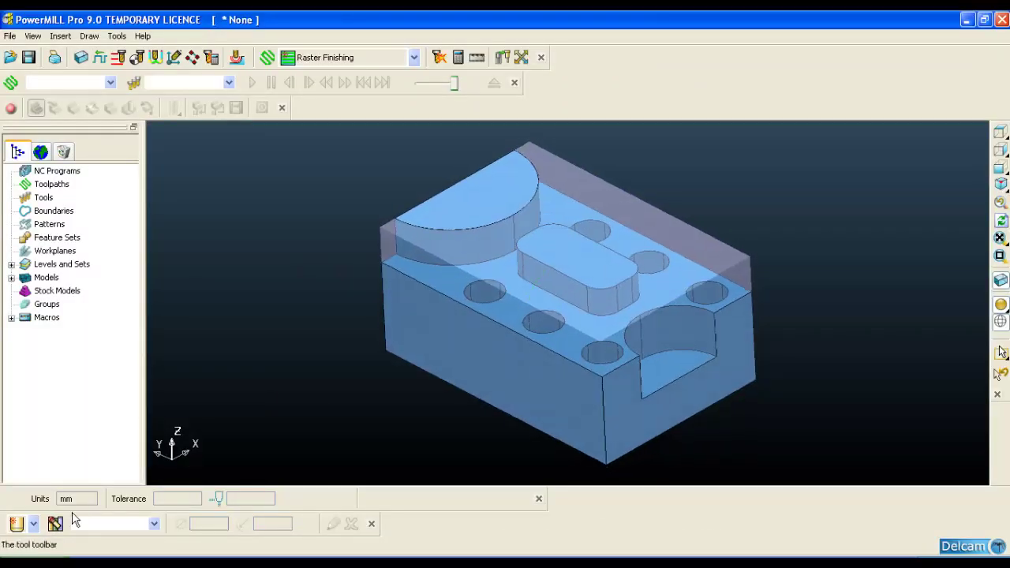
# Create an end mill tool with a 12 mm diameter and inspect it against the part
pyautogui.moveTo(542, 384); pyautogui.dragTo(541, 462, button='middle')
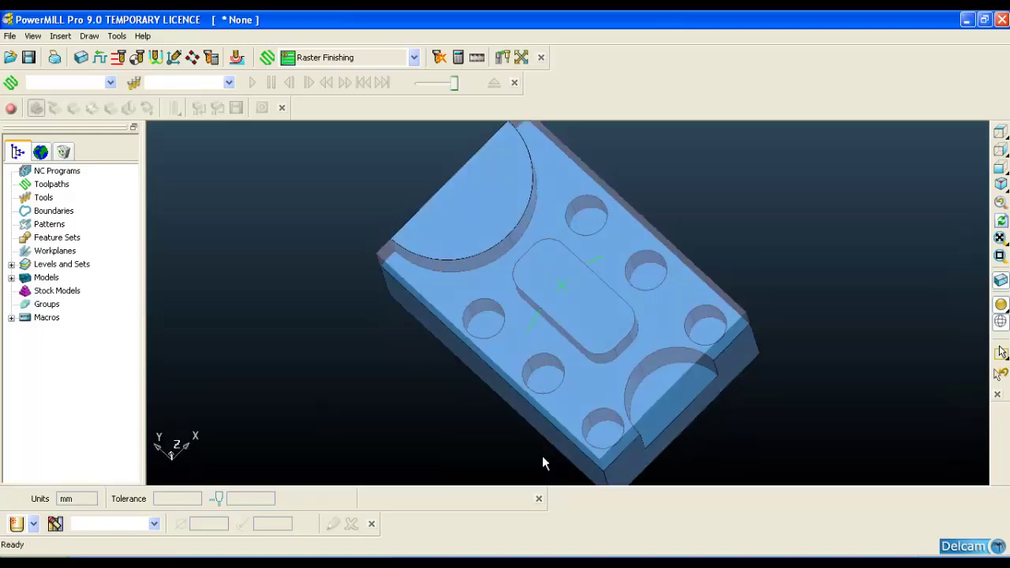
pyautogui.moveTo(544, 367); pyautogui.dragTo(555, 331, button='middle')
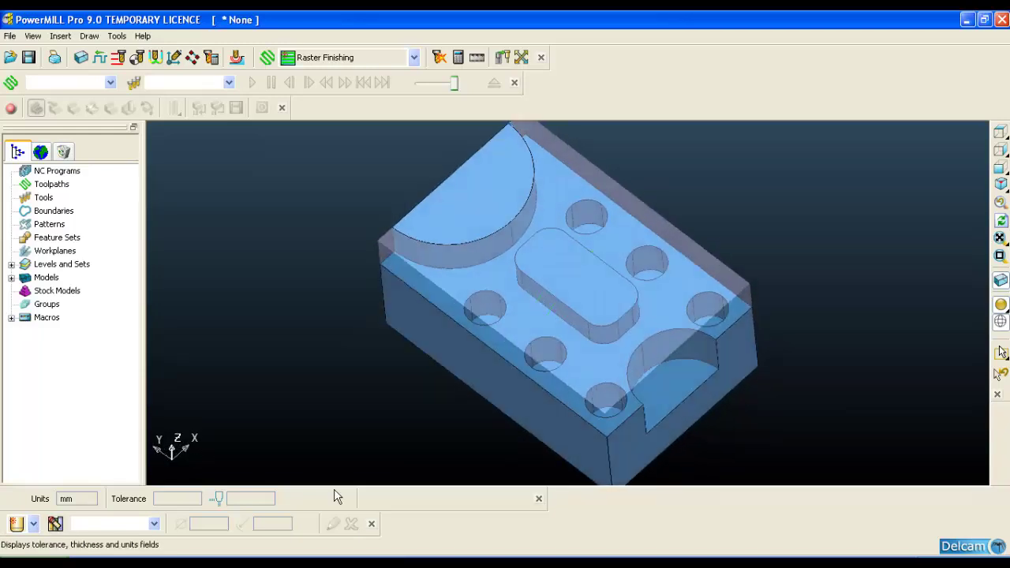
pyautogui.click(34, 524)
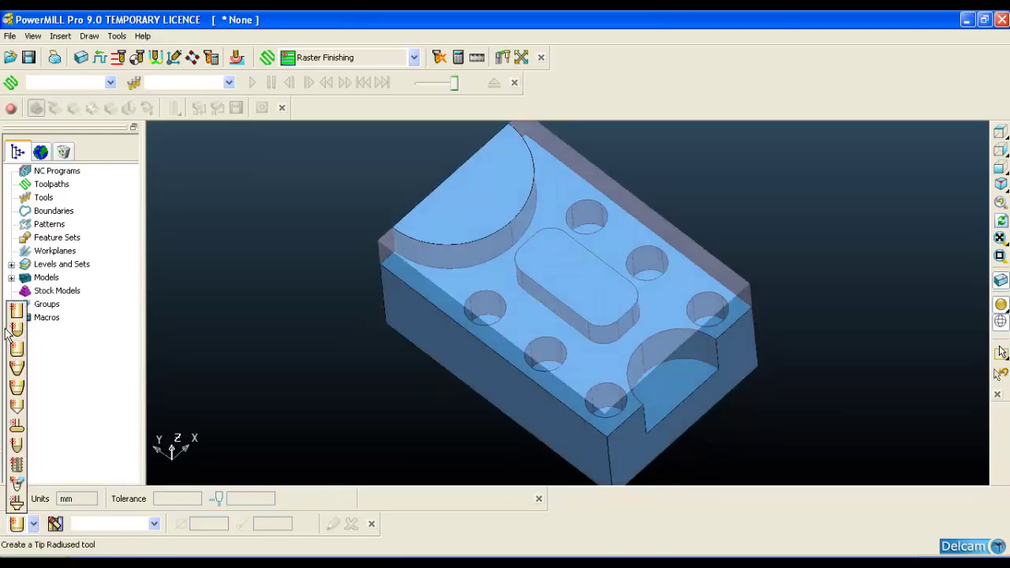
pyautogui.click(17, 342)
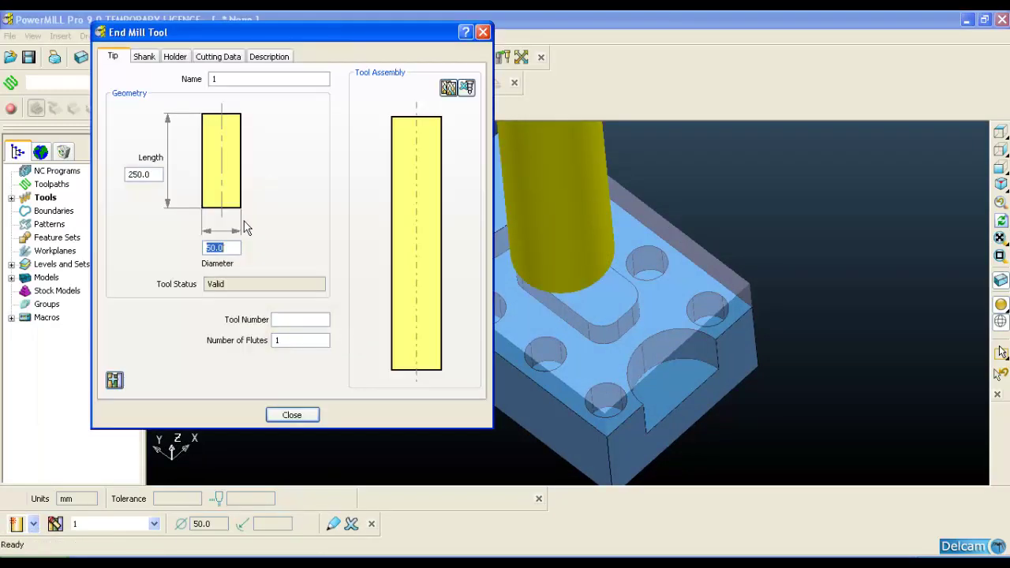
pyautogui.write('12')
pyautogui.press('Tab')
pyautogui.click(1004, 135)
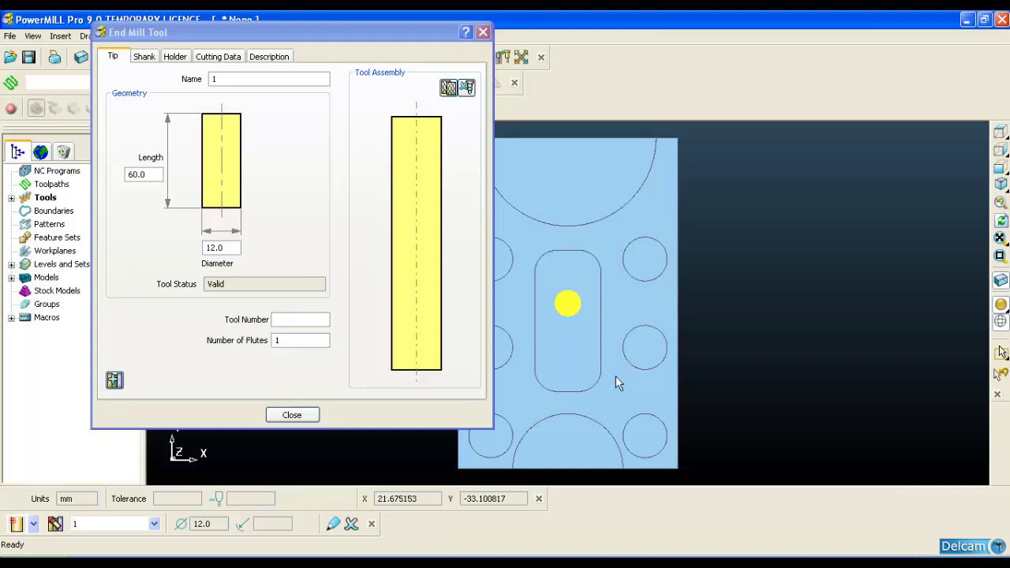
pyautogui.moveTo(615, 377); pyautogui.dragTo(580, 287, button='middle')
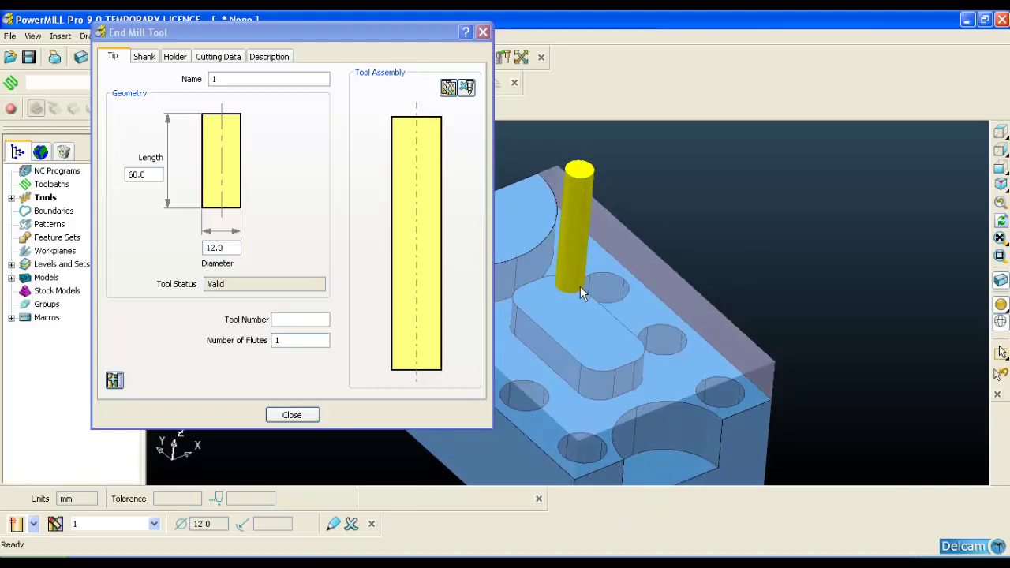
# Read the Word notes on the Offset Area Clearance form and the Machine Flats Off option, and return to PowerMILL
pyautogui.click(552, 561)
pyautogui.scroll(-1, 440, 339)
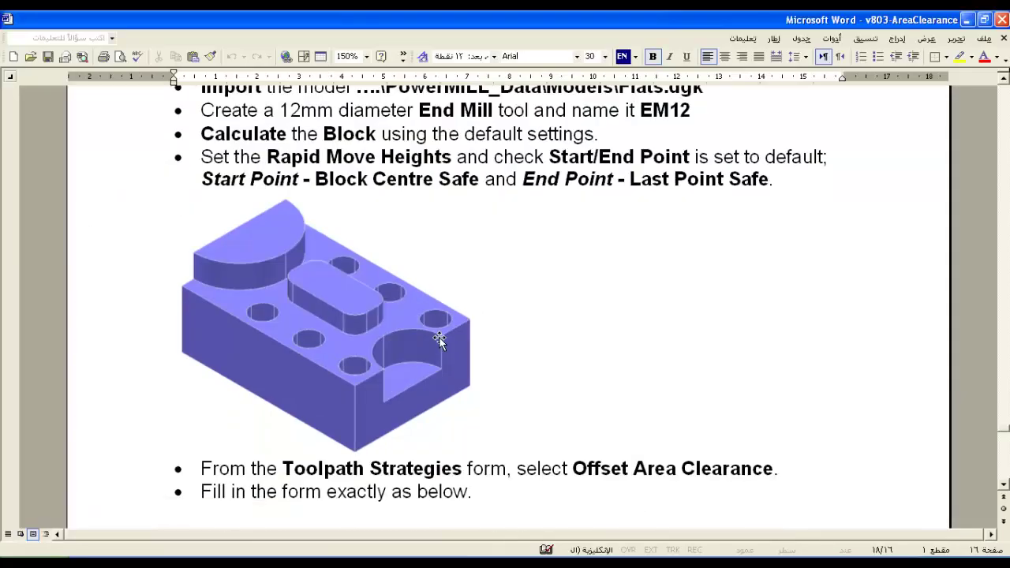
pyautogui.scroll(-6, 439, 339)
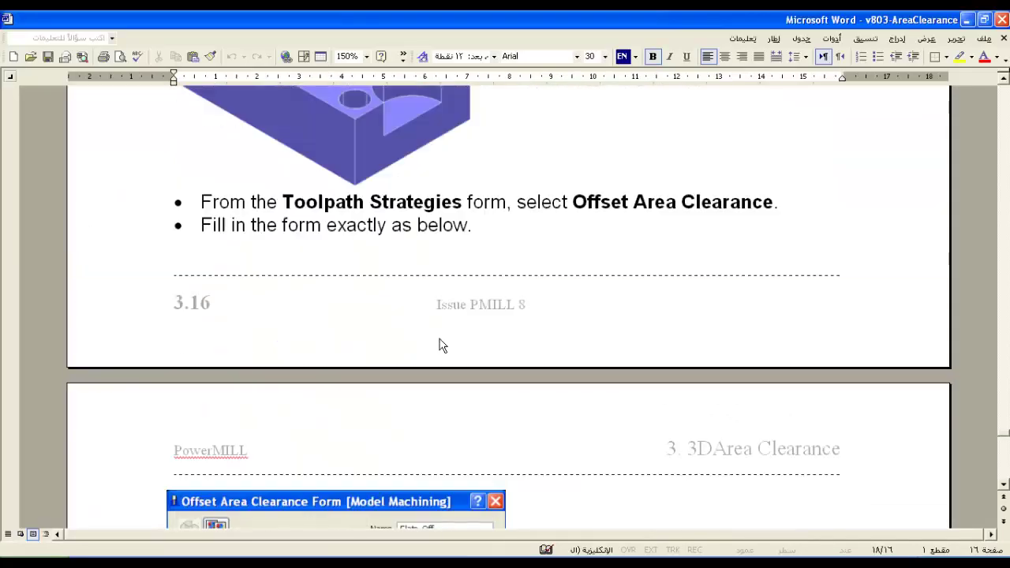
pyautogui.scroll(-8, 439, 346)
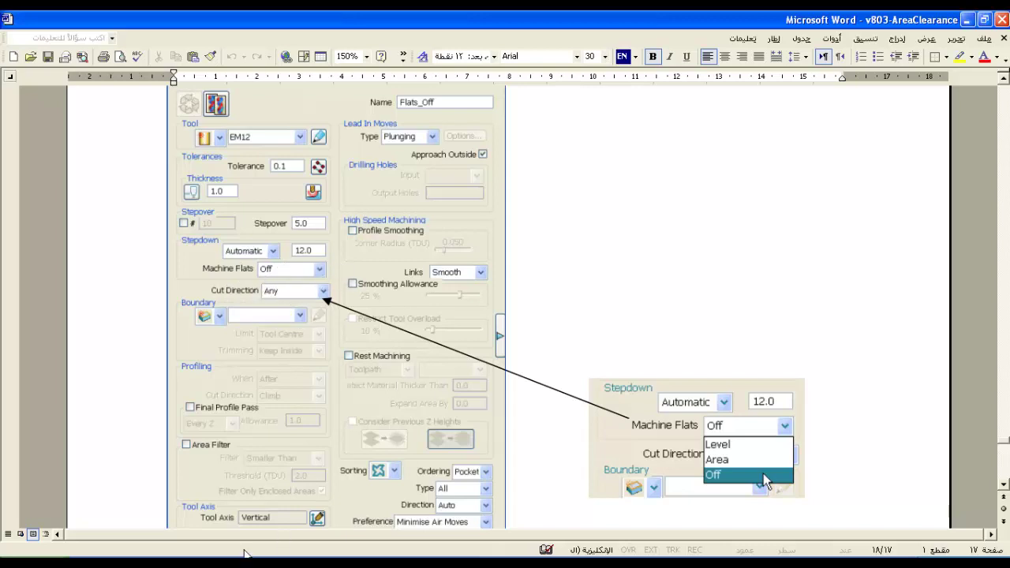
pyautogui.scroll(-5, 474, 284)
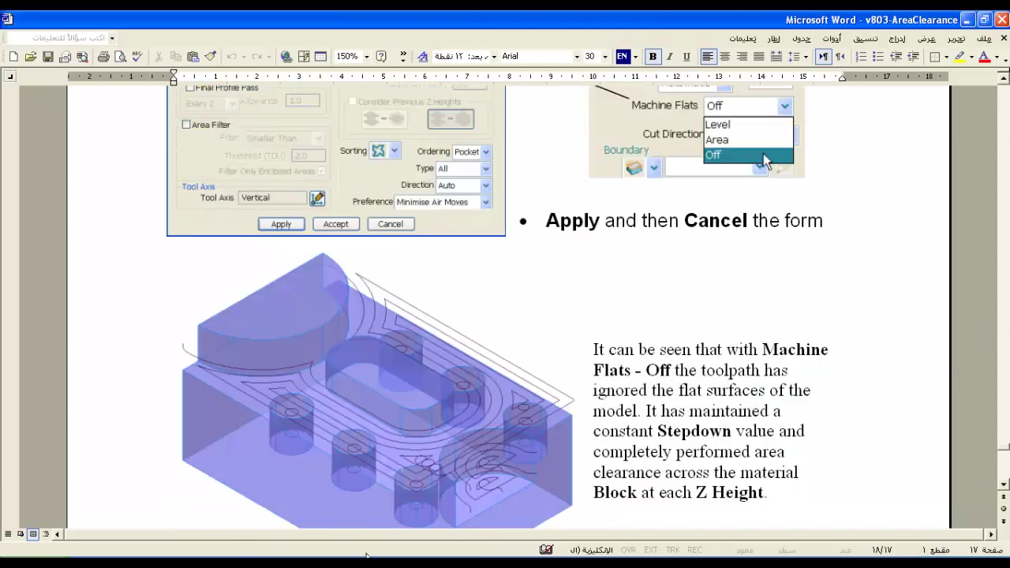
pyautogui.hotkey('alt', 'Tab')
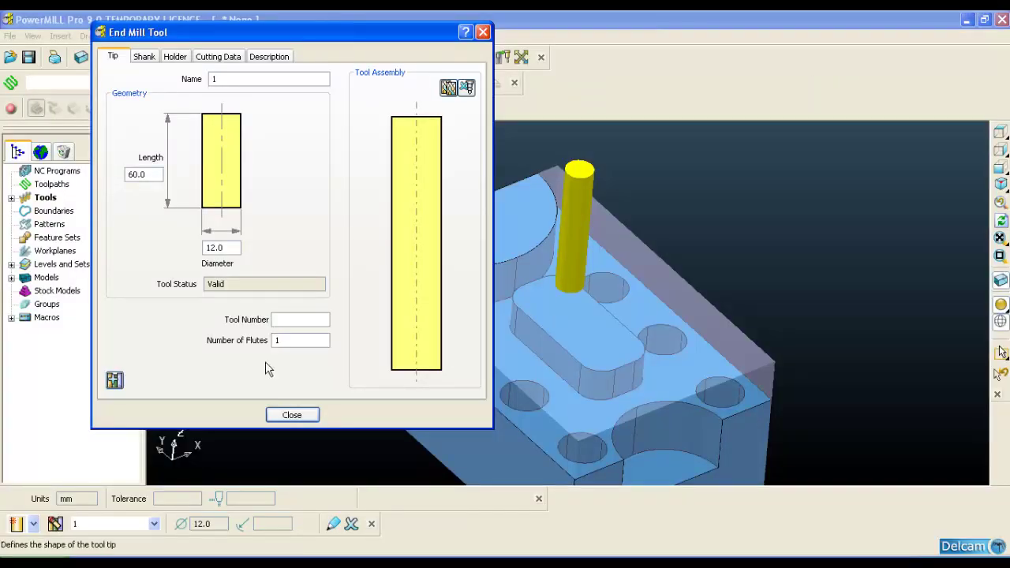
# Close the end mill definition and create a new Offset AreaClear Model toolpath from the 3D Area Clearance strategies
pyautogui.click(291, 414)
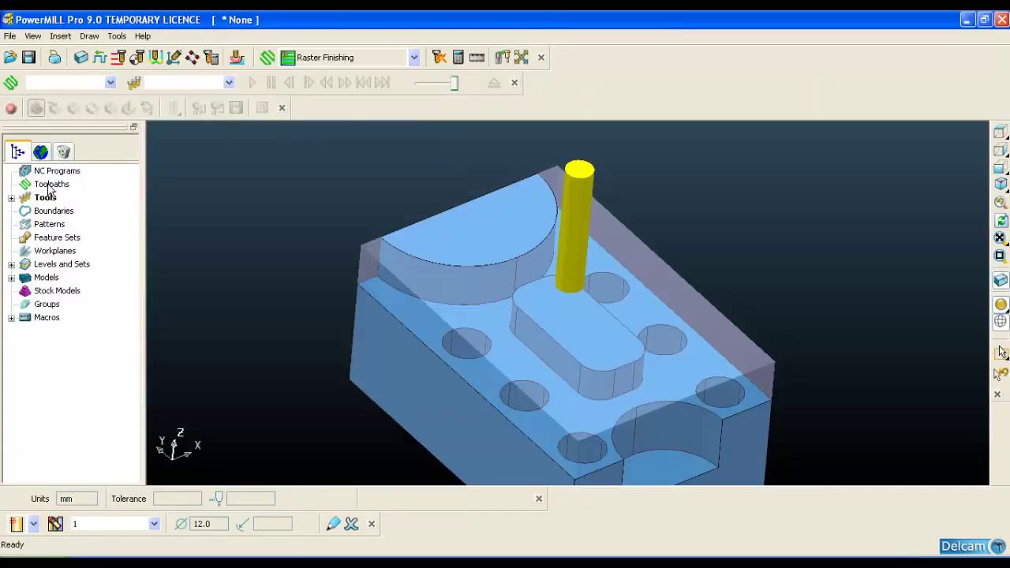
pyautogui.click(267, 57)
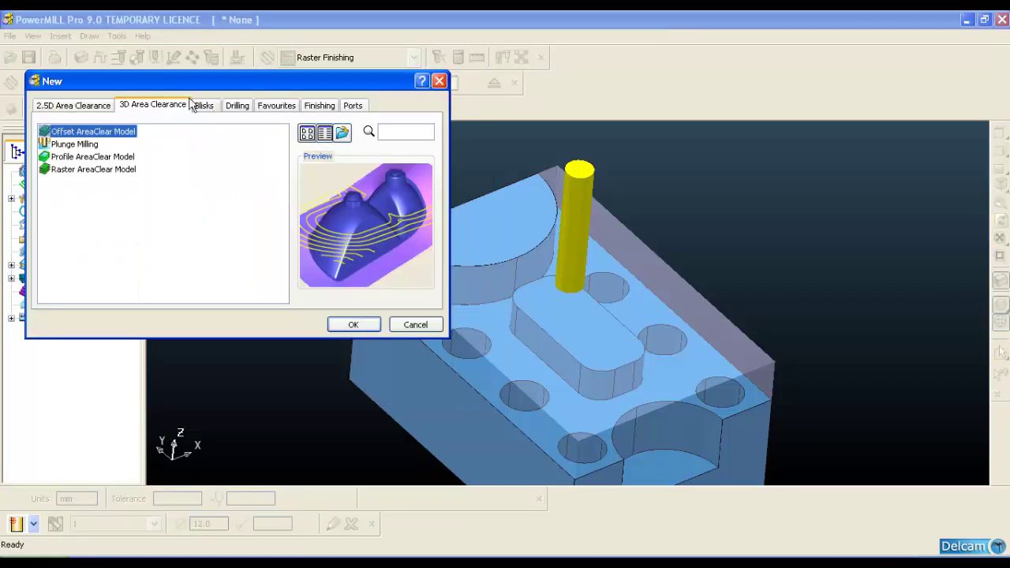
pyautogui.click(353, 325)
# Check the example Offset Area Clearance form values in the Word notes, and return to the toolpath form in PowerMILL
pyautogui.hotkey('alt', 'Tab')
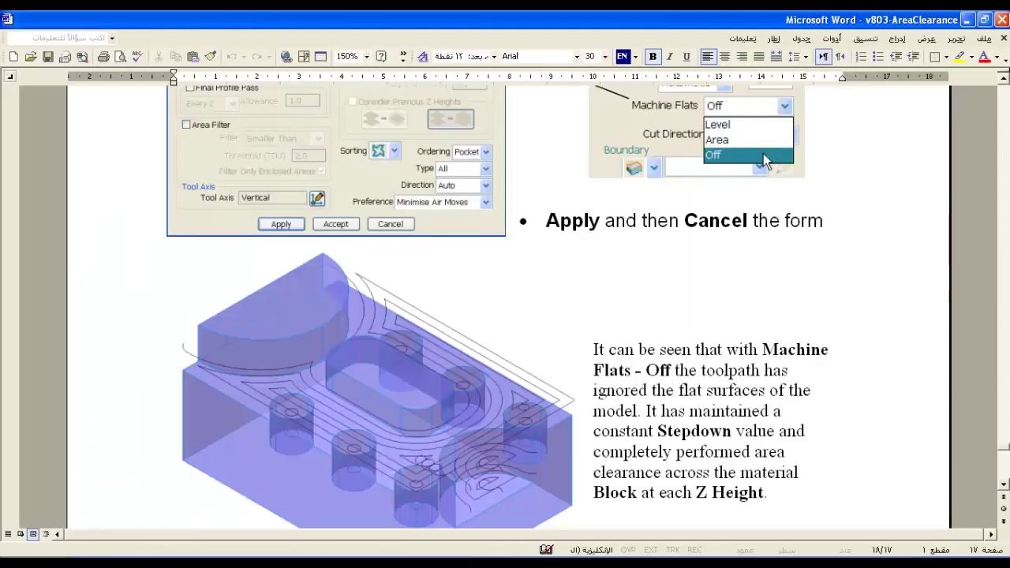
pyautogui.scroll(5, 474, 351)
pyautogui.hotkey('alt', 'Tab')
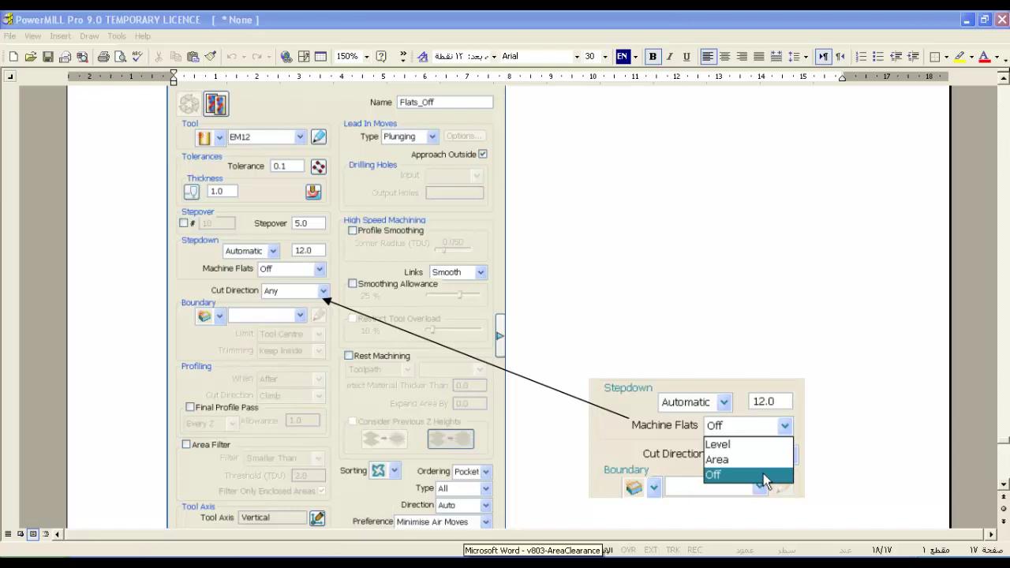
pyautogui.hotkey('alt', 'Tab')
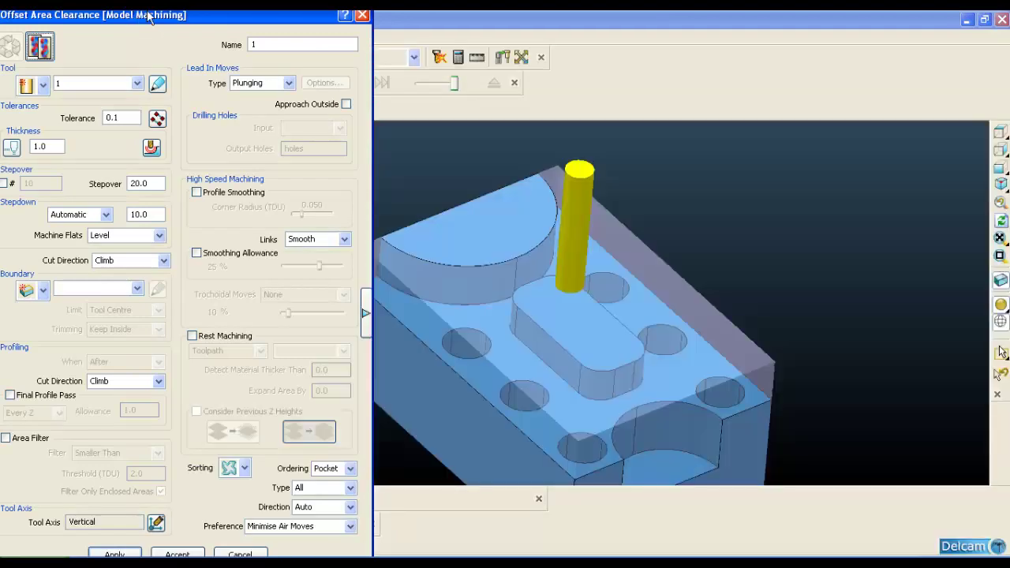
# Set the toolpath's stepover to 5.0 and its automatic stepdown to 12.0
pyautogui.moveTo(148, 15); pyautogui.dragTo(263, 15)
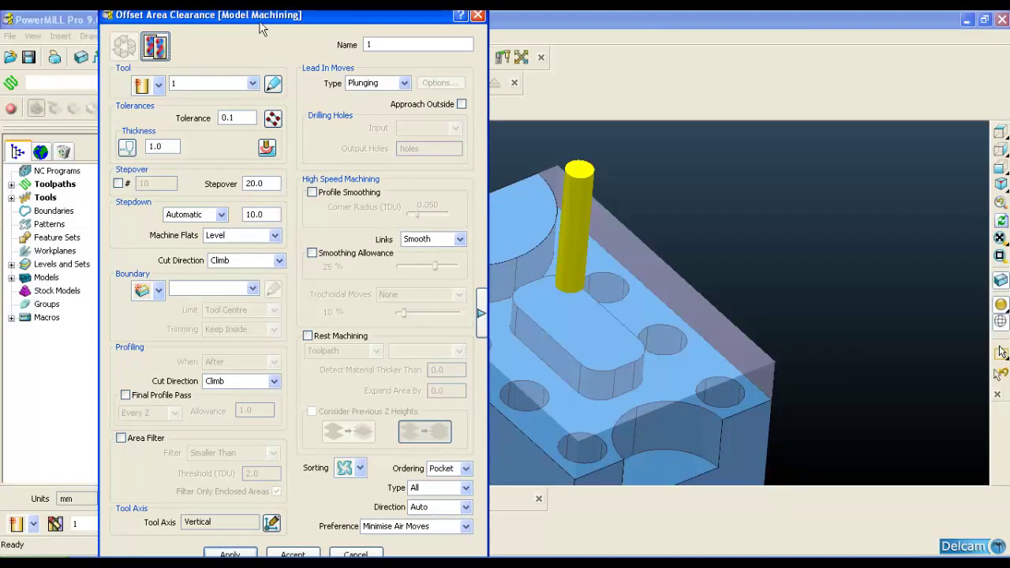
pyautogui.moveTo(274, 215); pyautogui.dragTo(237, 221)
pyautogui.write('15.0')
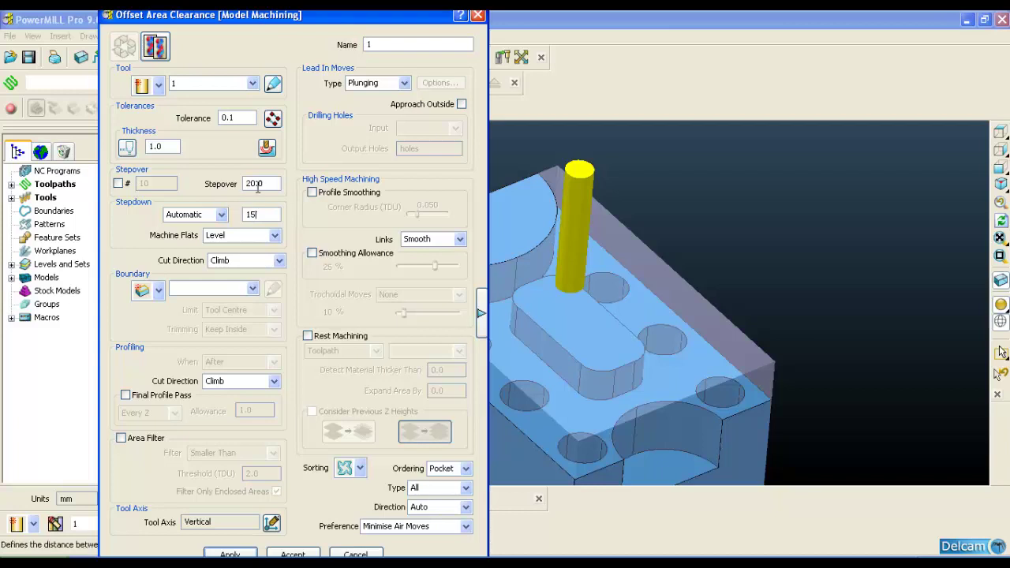
pyautogui.doubleClick(257, 187)
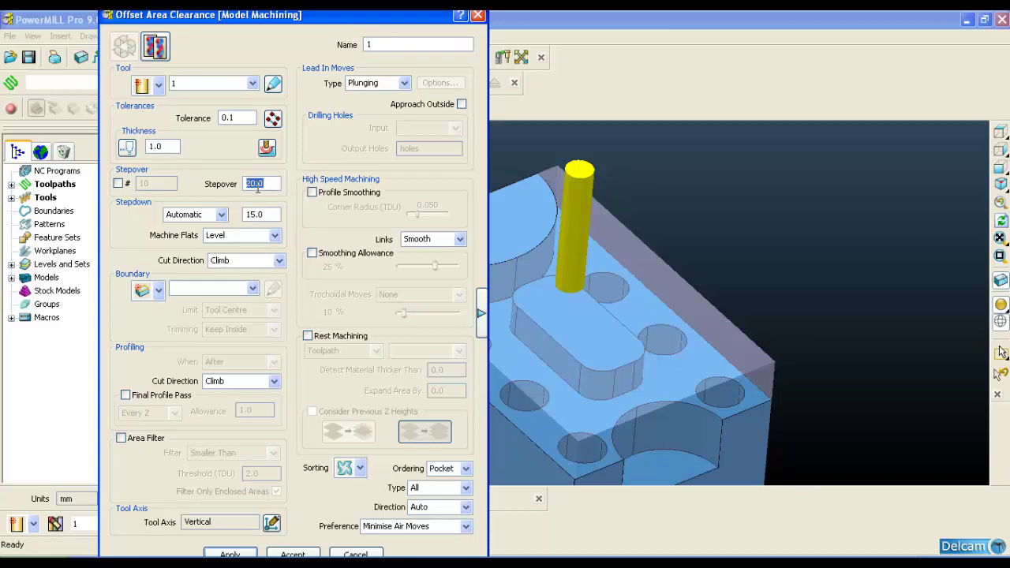
pyautogui.write('5.0')
pyautogui.click(239, 214)
pyautogui.write('12.0')
pyautogui.click(261, 183)
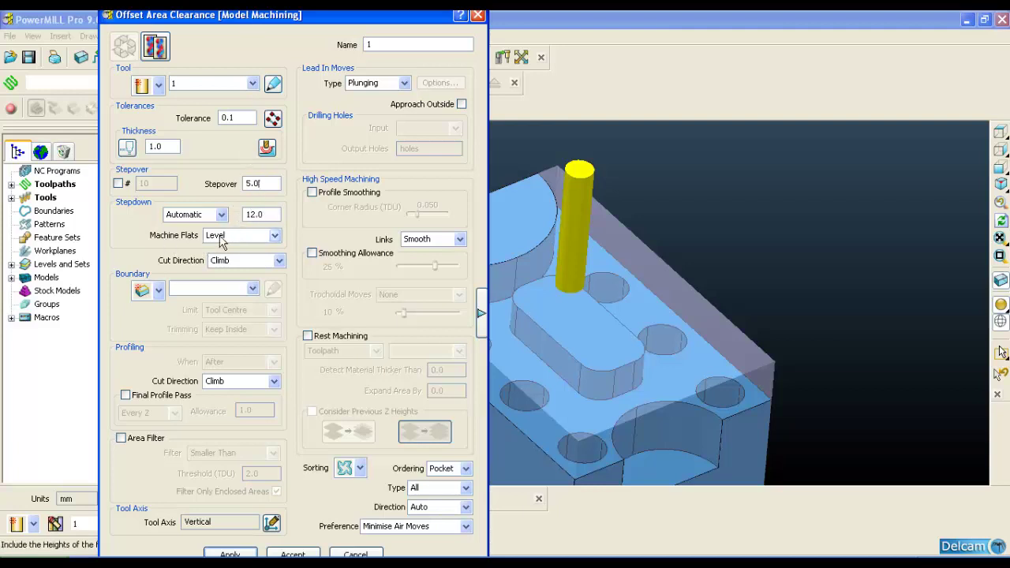
# Set Machine Flats to Off and calculate the Offset Area Clearance toolpath
pyautogui.click(274, 235)
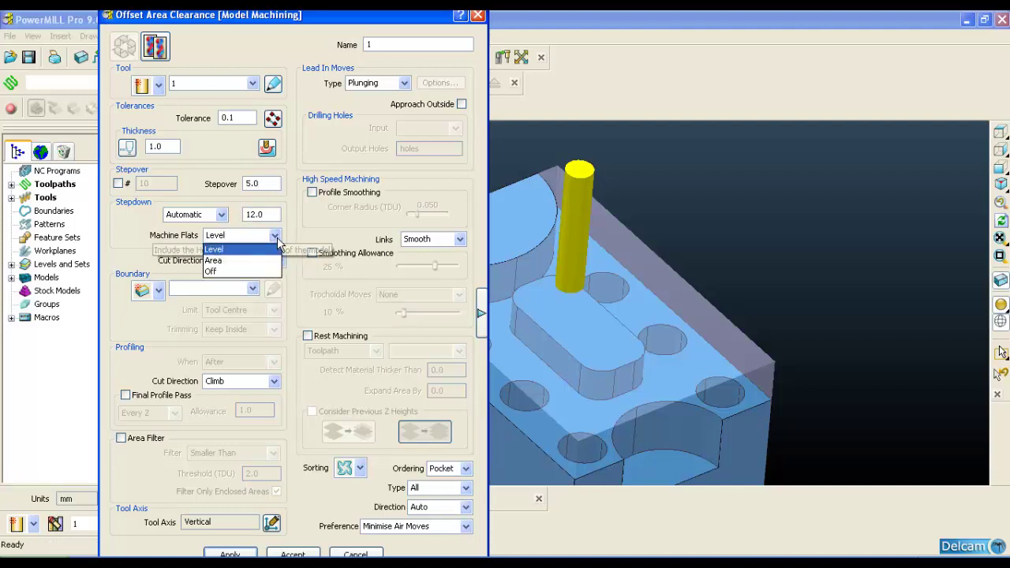
pyautogui.click(232, 271)
pyautogui.moveTo(296, 16); pyautogui.dragTo(277, 15)
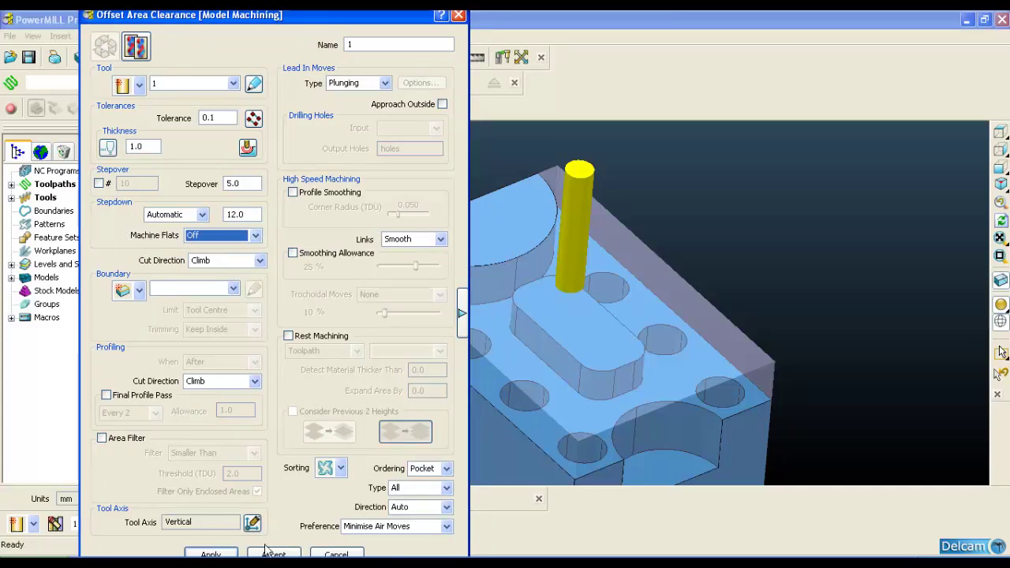
pyautogui.click(220, 554)
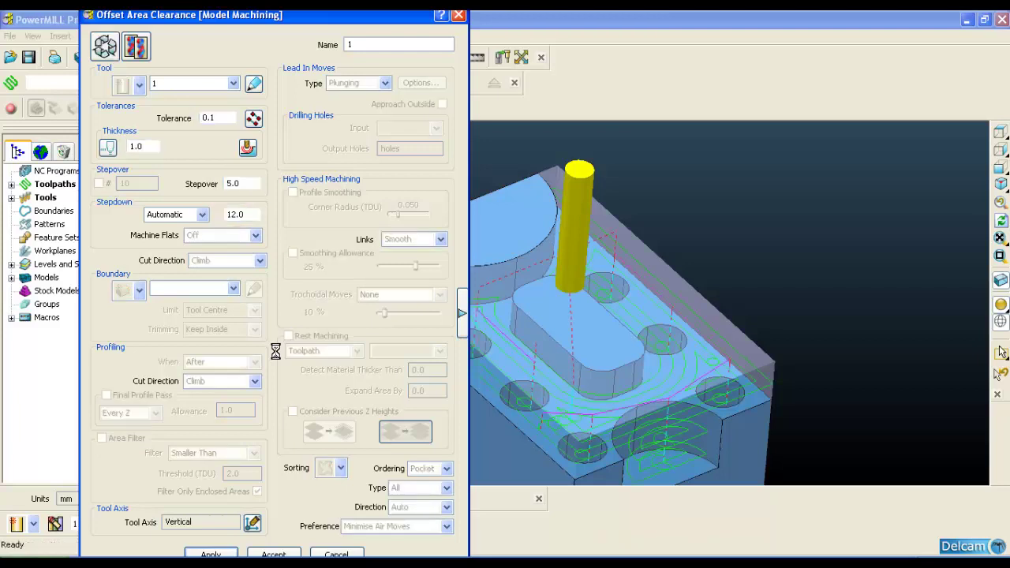
# Examine from above, side-on and at an angle how the Machine Flats Off passes lie relative to the part's flat faces
pyautogui.moveTo(706, 269); pyautogui.dragTo(719, 275, button='middle')
pyautogui.click(1001, 132)
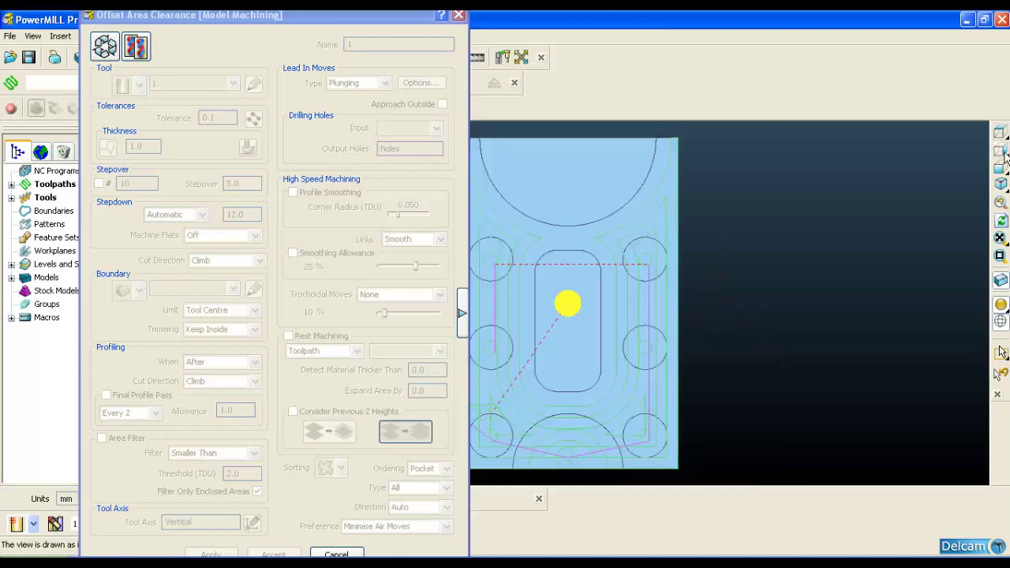
pyautogui.click(1000, 183)
pyautogui.hotkey('ctrl', '1')
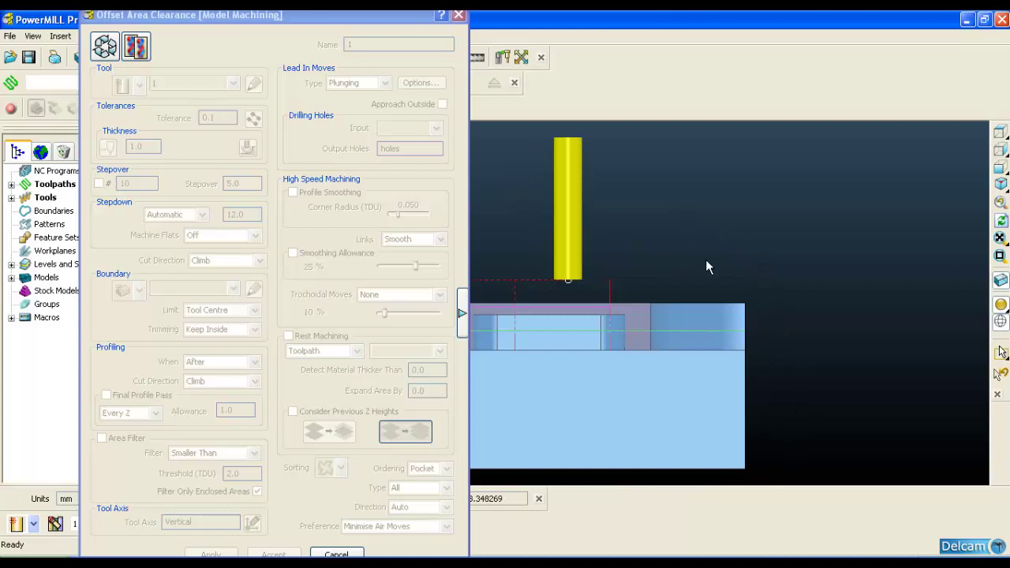
pyautogui.keyDown('shift'); pyautogui.moveTo(705, 265); pyautogui.dragTo(888, 213, button='middle'); pyautogui.keyUp('shift')
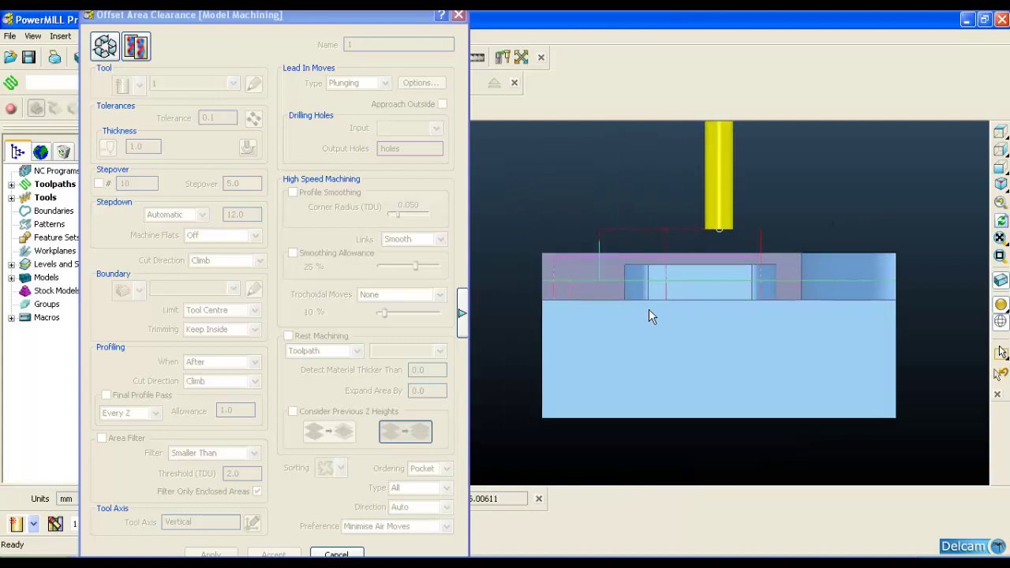
pyautogui.moveTo(649, 308); pyautogui.dragTo(803, 325, button='middle')
pyautogui.scroll(4, 551, 313)
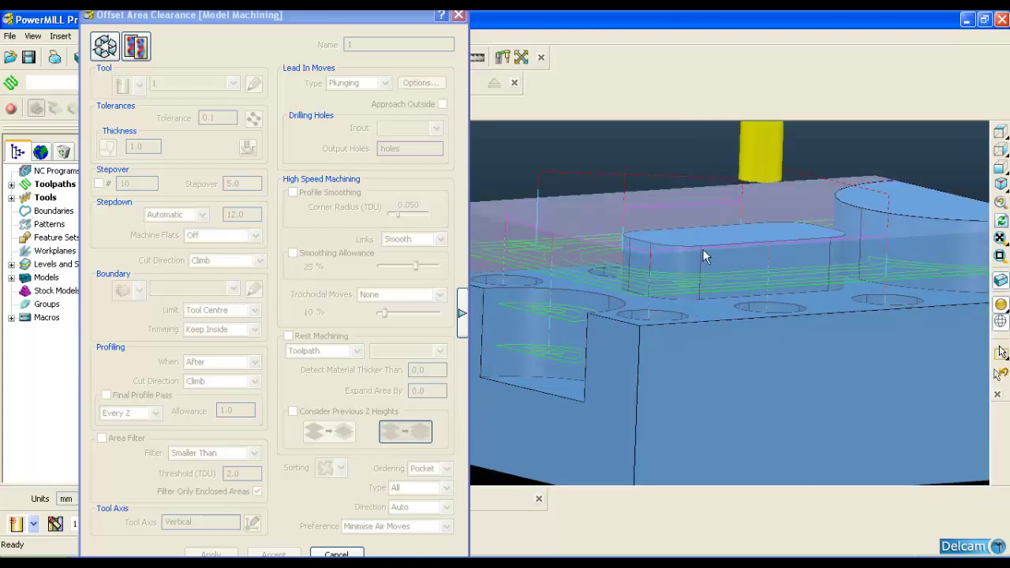
pyautogui.moveTo(702, 248); pyautogui.dragTo(698, 304, button='middle')
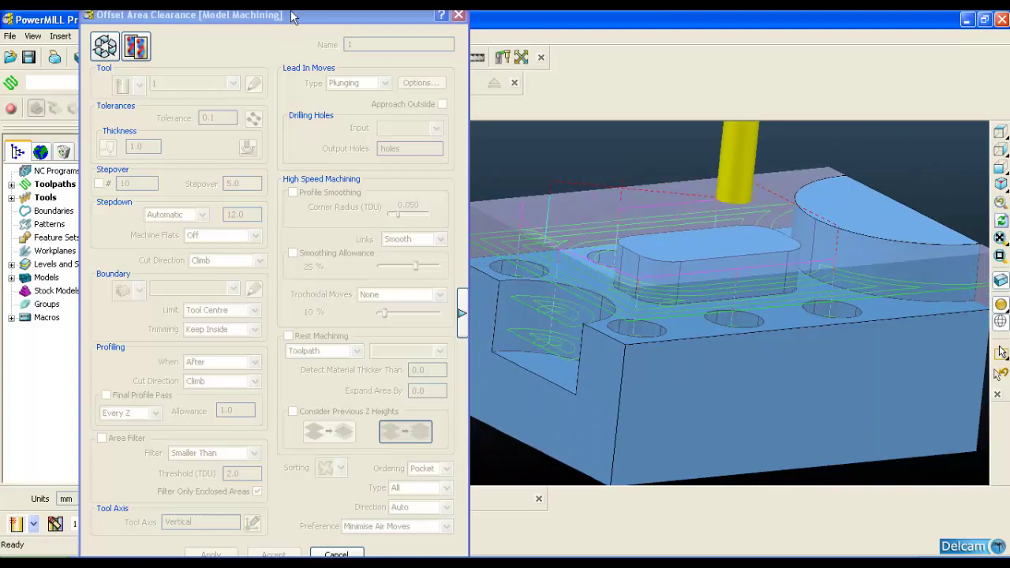
pyautogui.moveTo(292, 18); pyautogui.dragTo(267, 336)
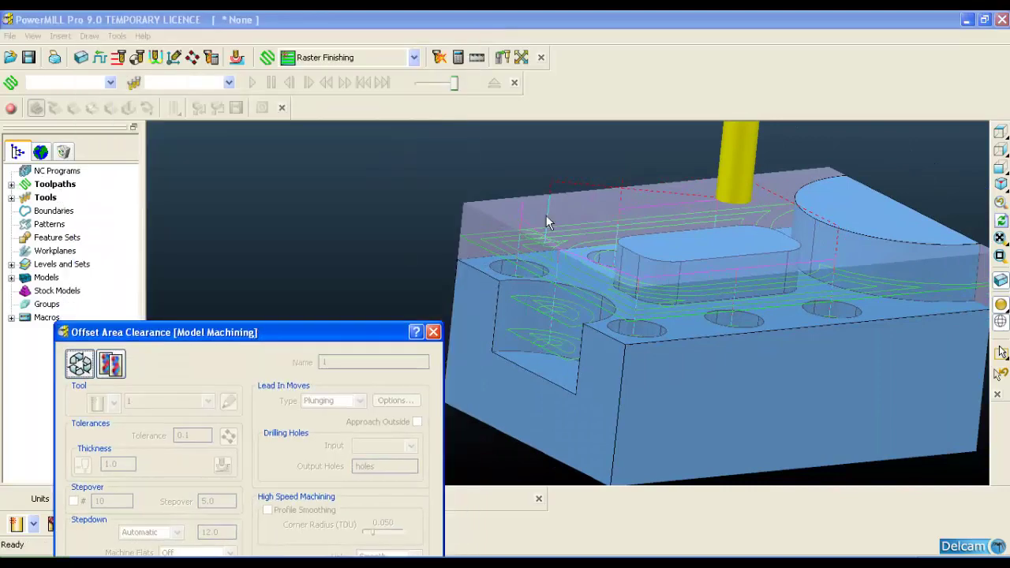
pyautogui.moveTo(546, 215); pyautogui.dragTo(534, 321, button='middle')
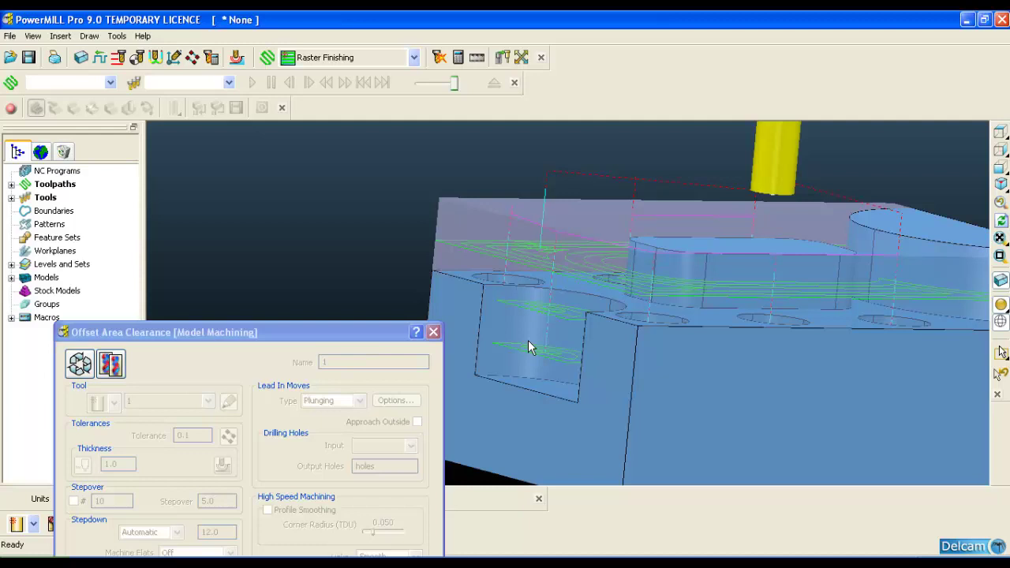
pyautogui.moveTo(559, 263); pyautogui.dragTo(555, 293, button='middle')
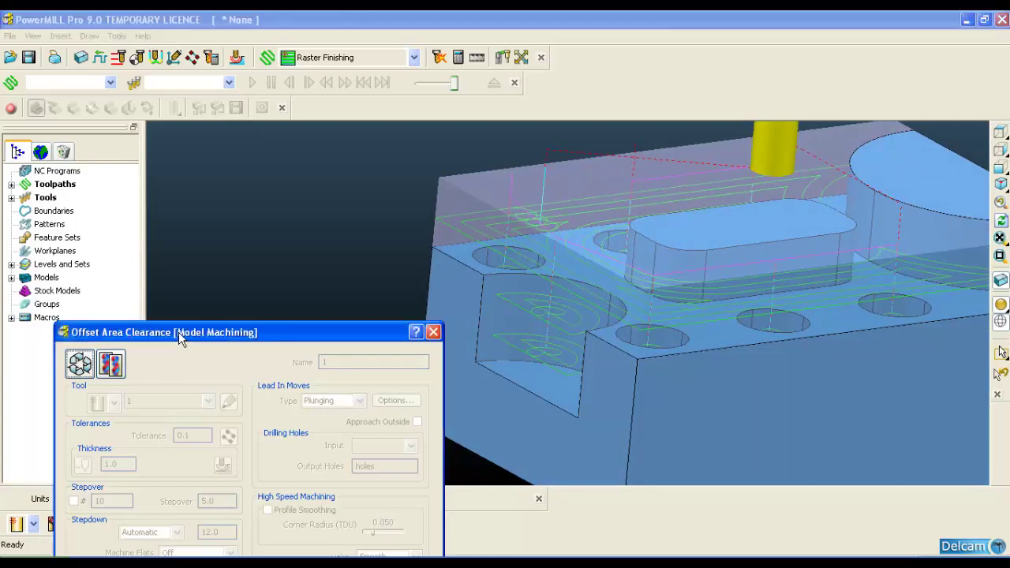
# Reopen the toolpath for editing, set Machine Flats to Level and recalculate it
pyautogui.moveTo(181, 339); pyautogui.dragTo(132, 64)
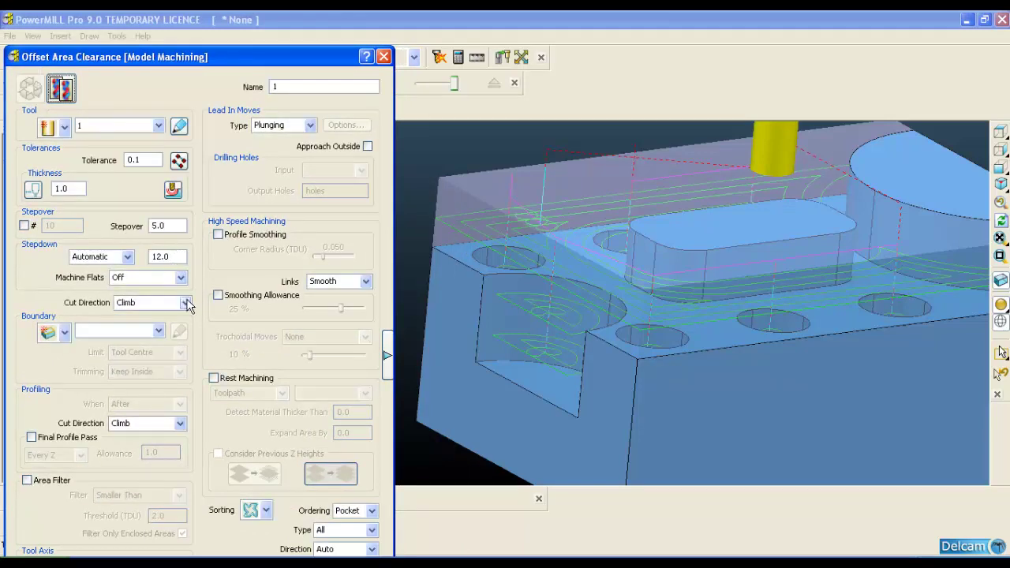
pyautogui.click(182, 278)
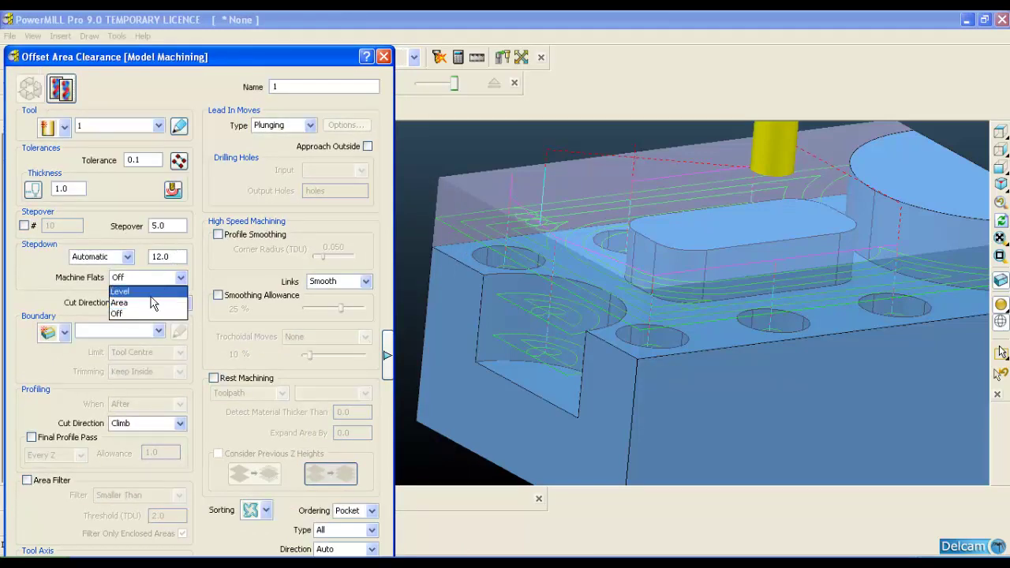
pyautogui.click(150, 291)
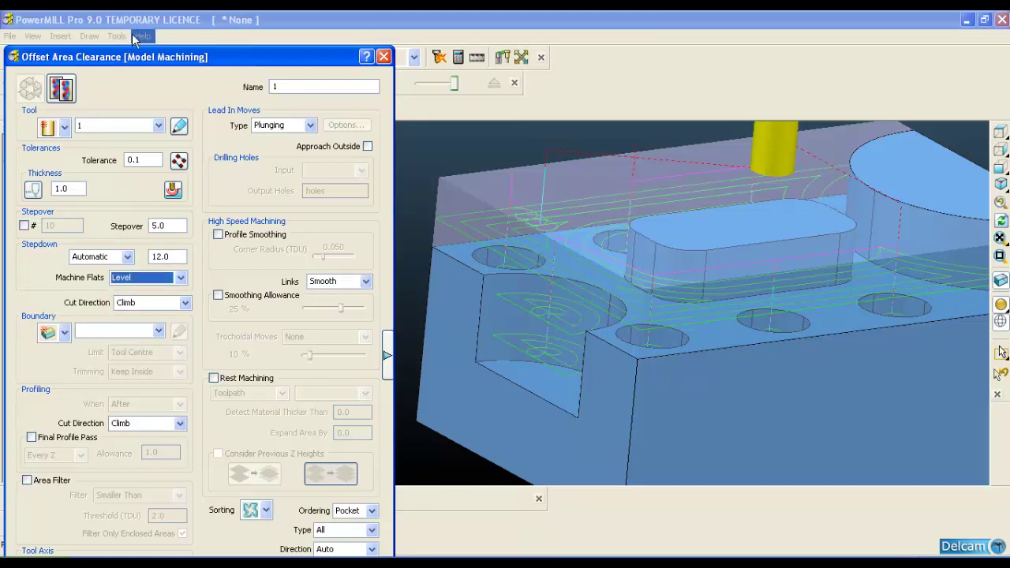
pyautogui.moveTo(119, 62); pyautogui.dragTo(115, 14)
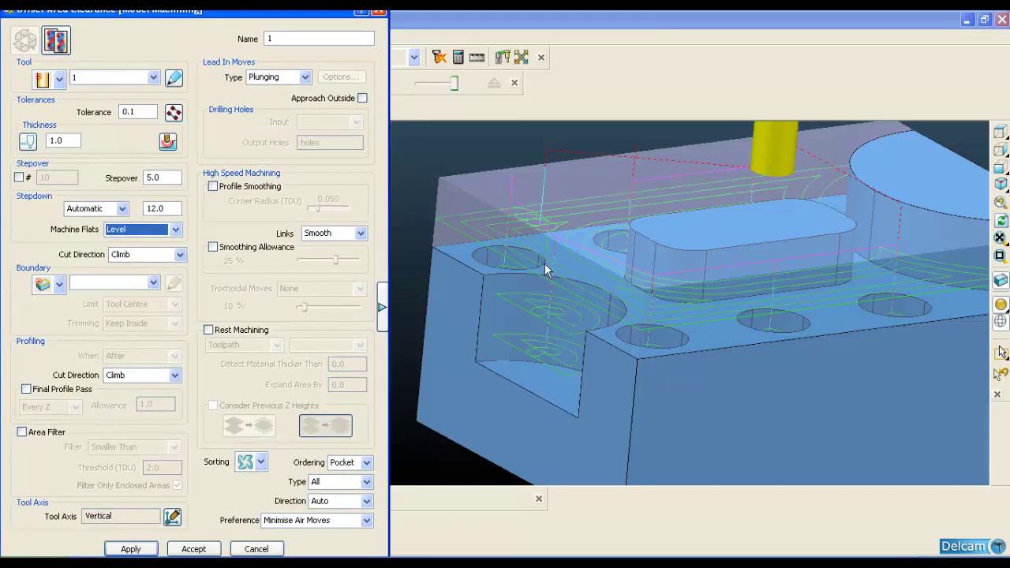
pyautogui.moveTo(626, 278); pyautogui.dragTo(574, 266, button='middle')
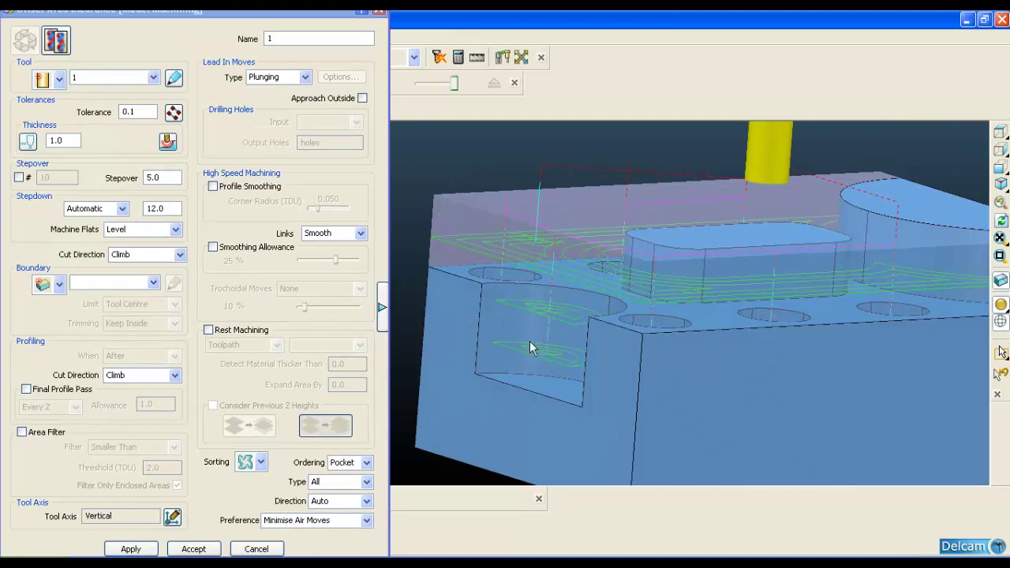
pyautogui.click(130, 549)
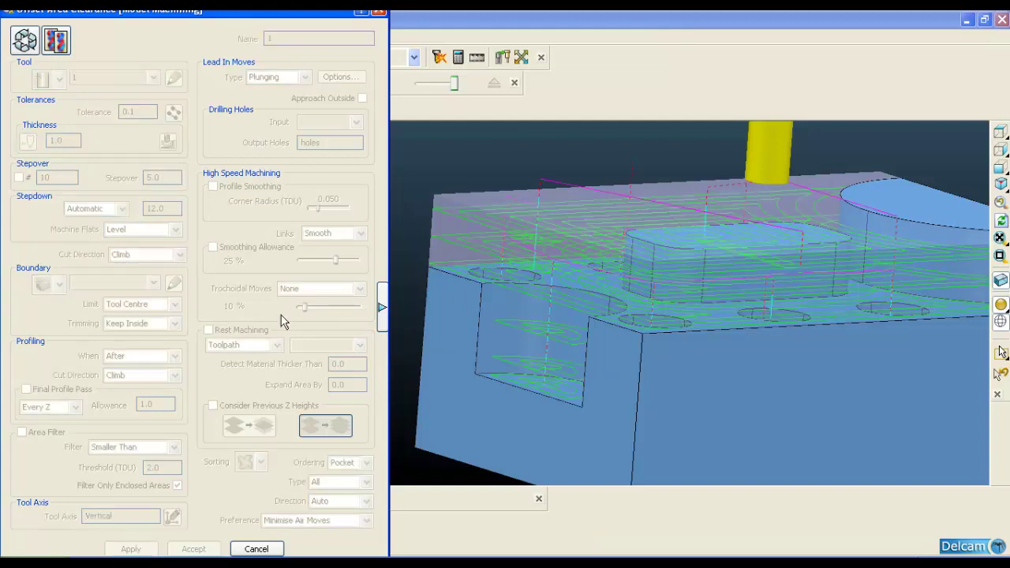
# Examine the Level passes at the open pocket's floor and, in a close side view, their height above the part's upper flat
pyautogui.moveTo(587, 328); pyautogui.dragTo(541, 336, button='middle')
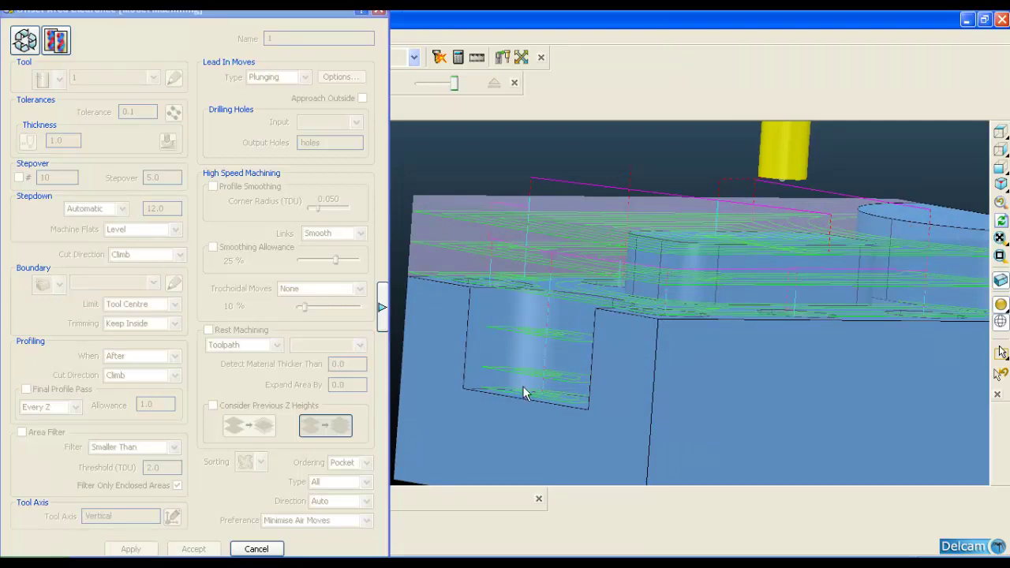
pyautogui.moveTo(525, 392); pyautogui.dragTo(542, 345, button='middle')
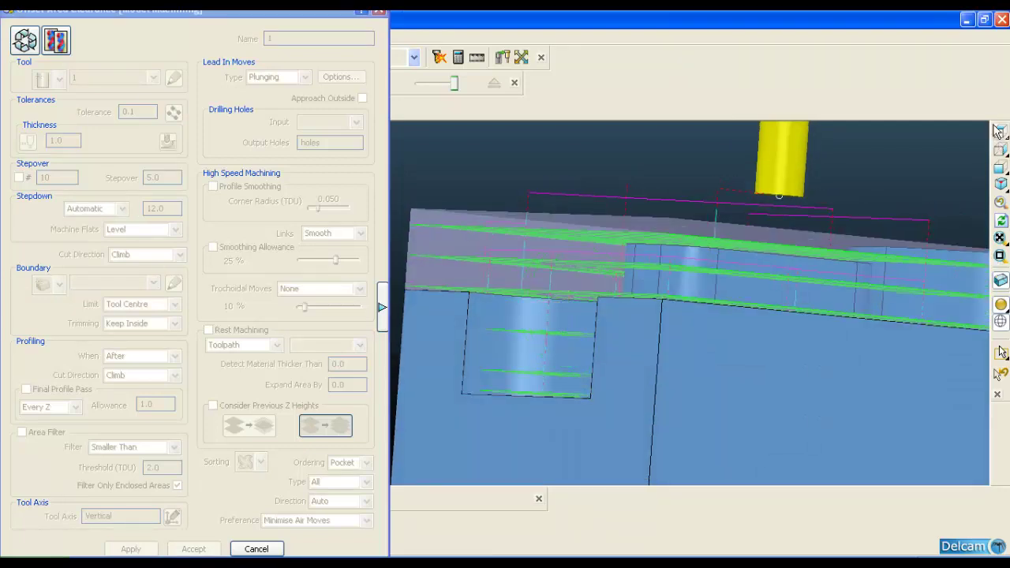
pyautogui.click(1000, 149)
pyautogui.click(1000, 166)
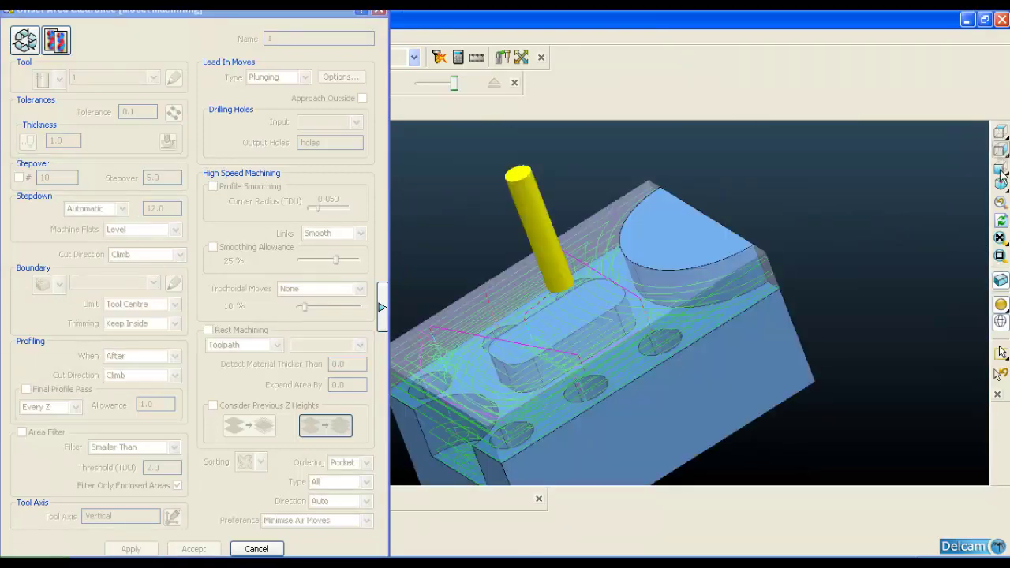
pyautogui.click(1000, 183)
pyautogui.keyDown('shift'); pyautogui.moveTo(541, 348); pyautogui.dragTo(683, 309, button='middle'); pyautogui.keyUp('shift')
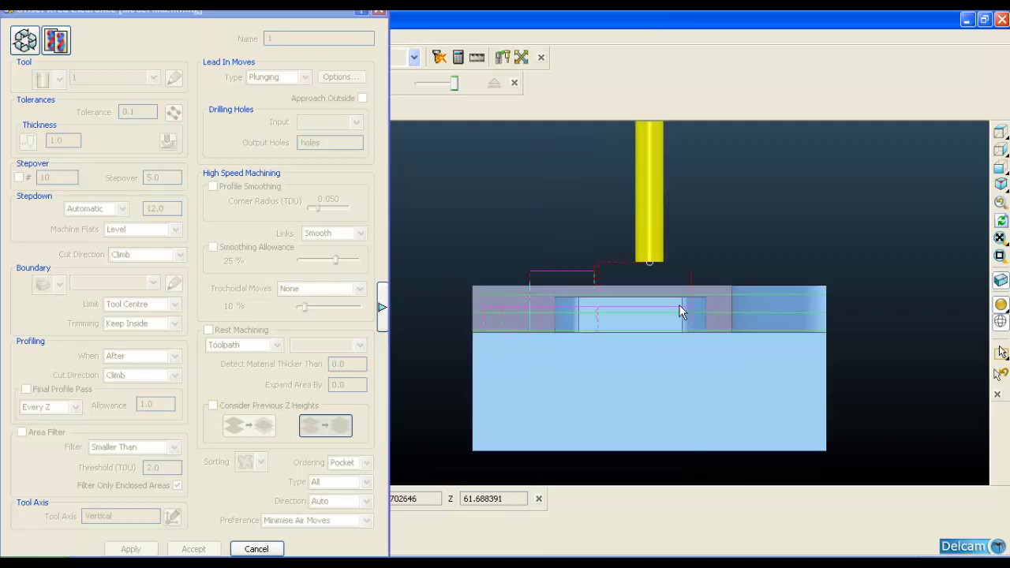
pyautogui.scroll(5, 493, 325)
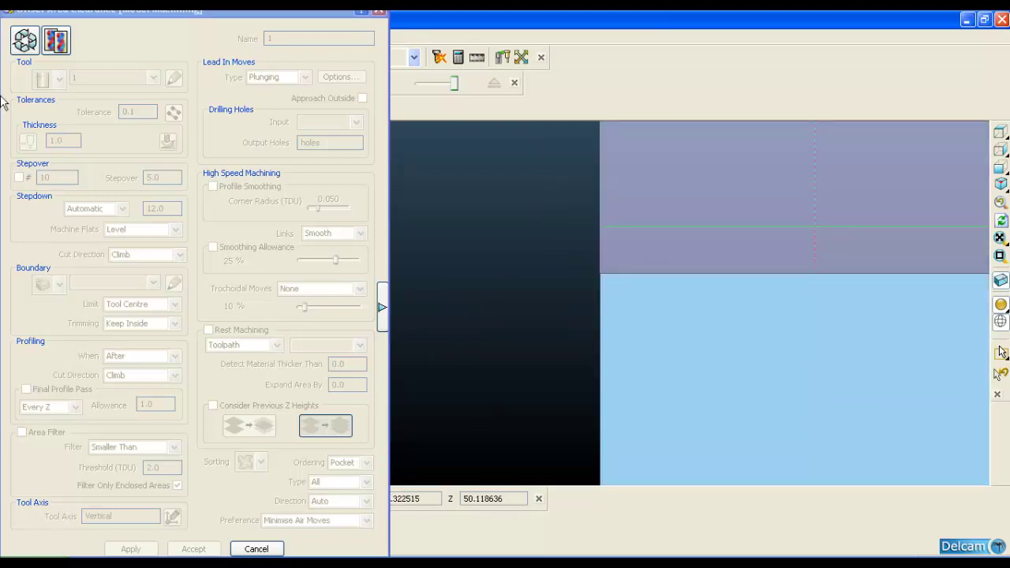
# Set the toolpath thickness to 0, recalculate it and check the passes against the flat faces
pyautogui.moveTo(26, 19); pyautogui.dragTo(114, 17)
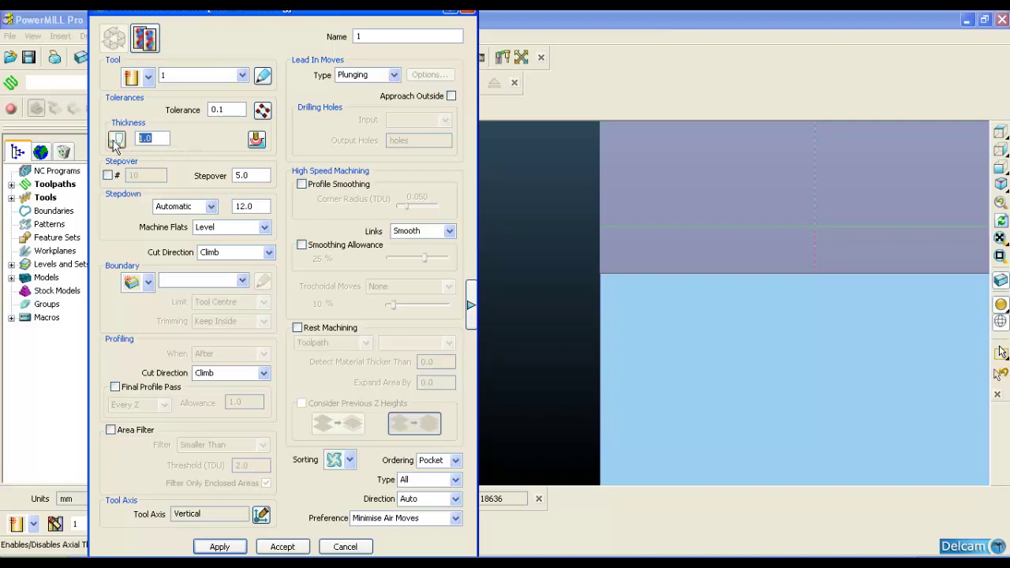
pyautogui.write('0')
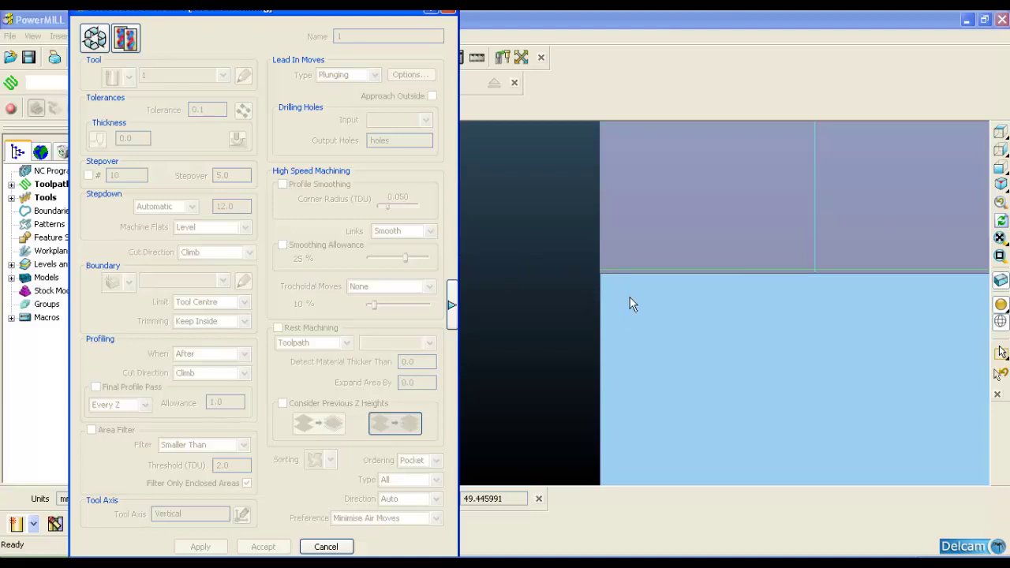
pyautogui.moveTo(633, 303); pyautogui.dragTo(671, 337, button='middle')
pyautogui.scroll(-6, 681, 320)
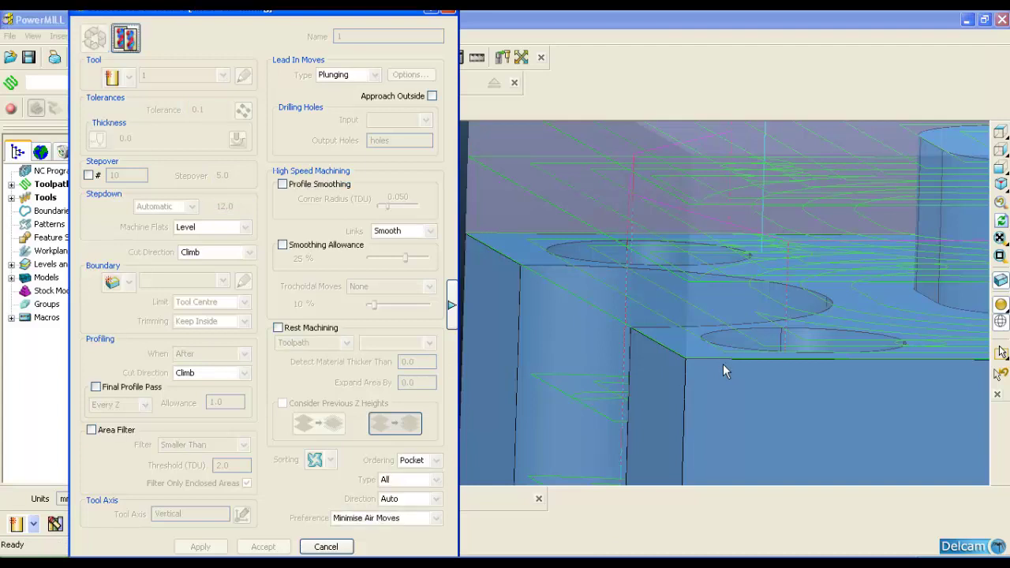
# Set Machine Flats to Area, recalculate the toolpath and inspect the passes over the raised boss and open pocket
pyautogui.moveTo(219, 17); pyautogui.dragTo(202, 22)
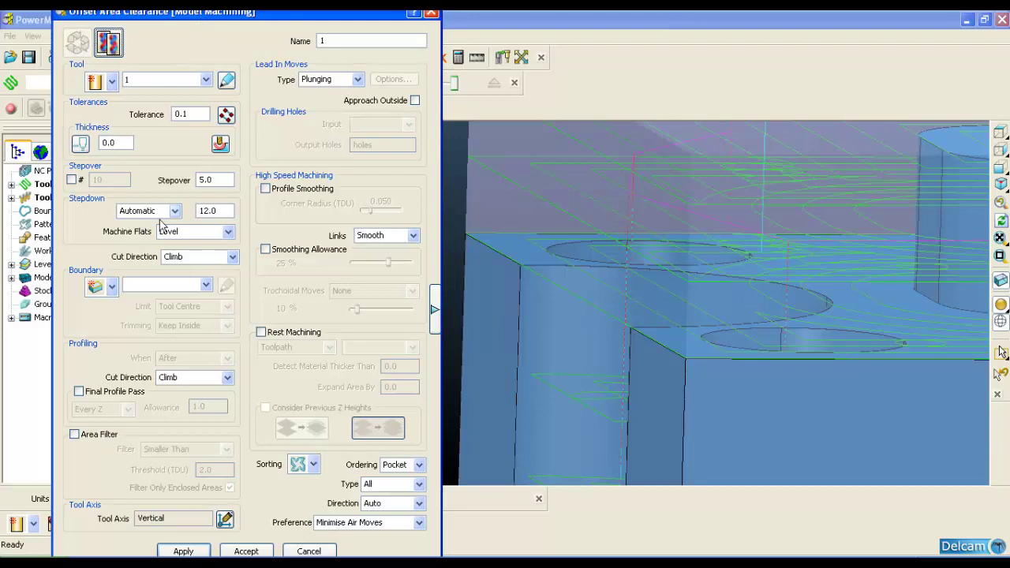
pyautogui.click(223, 233)
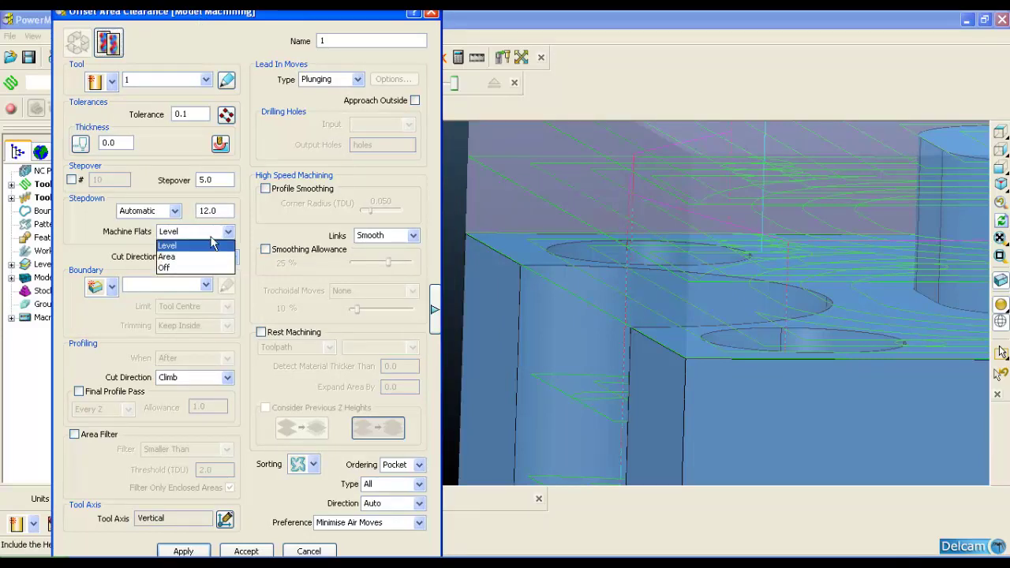
pyautogui.click(199, 257)
pyautogui.moveTo(571, 260); pyautogui.dragTo(658, 238, button='middle')
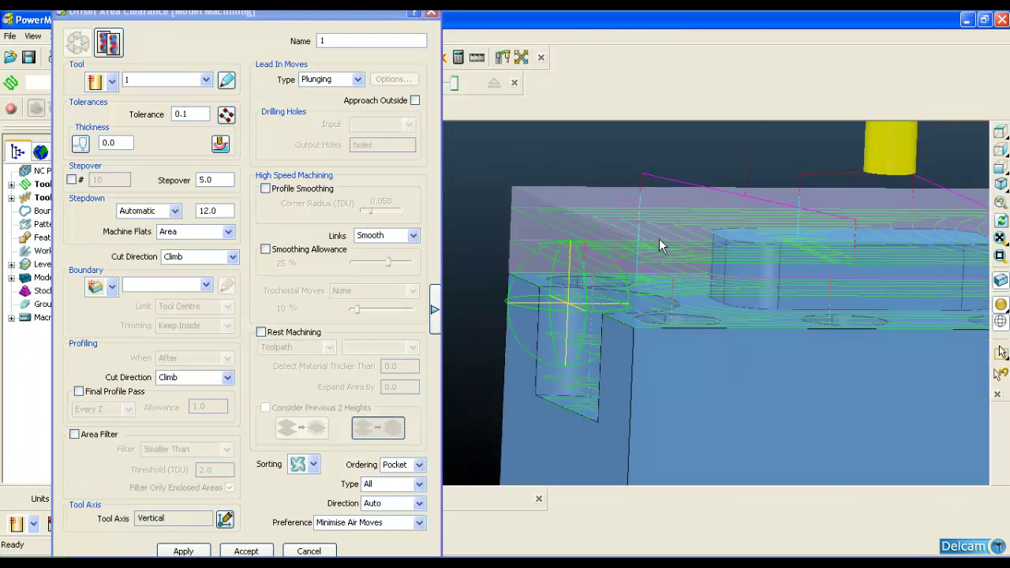
pyautogui.click(170, 551)
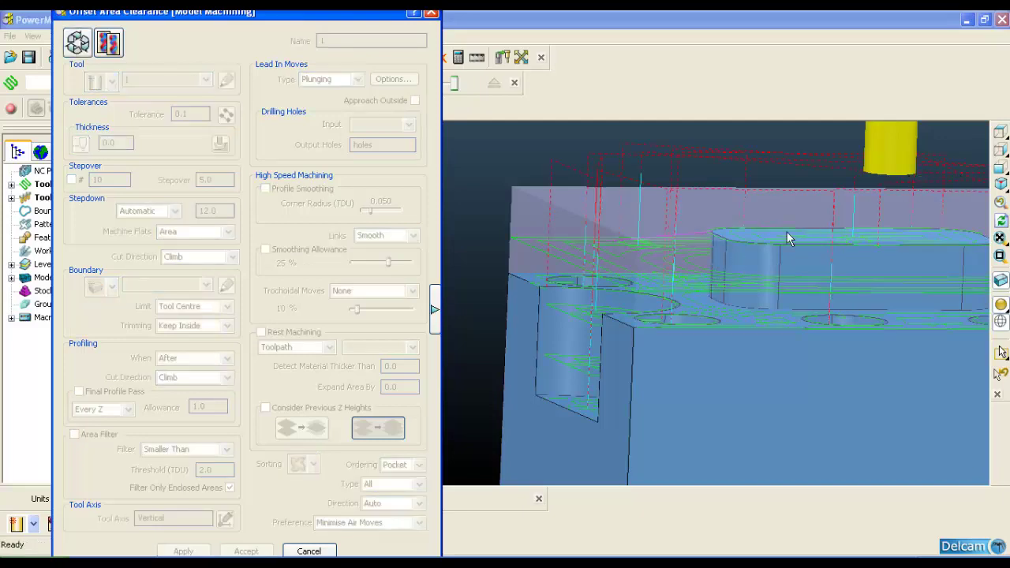
pyautogui.moveTo(787, 236)
pyautogui.mouseDown(button='middle')
pyautogui.moveTo(793, 278)
pyautogui.moveTo(825, 221)
pyautogui.moveTo(662, 255)
pyautogui.moveTo(658, 284)
pyautogui.moveTo(659, 241)
pyautogui.moveTo(641, 300)
pyautogui.moveTo(647, 249)
pyautogui.moveTo(656, 273)
pyautogui.moveTo(654, 245)
pyautogui.moveTo(658, 268)
pyautogui.mouseUp(button='middle')
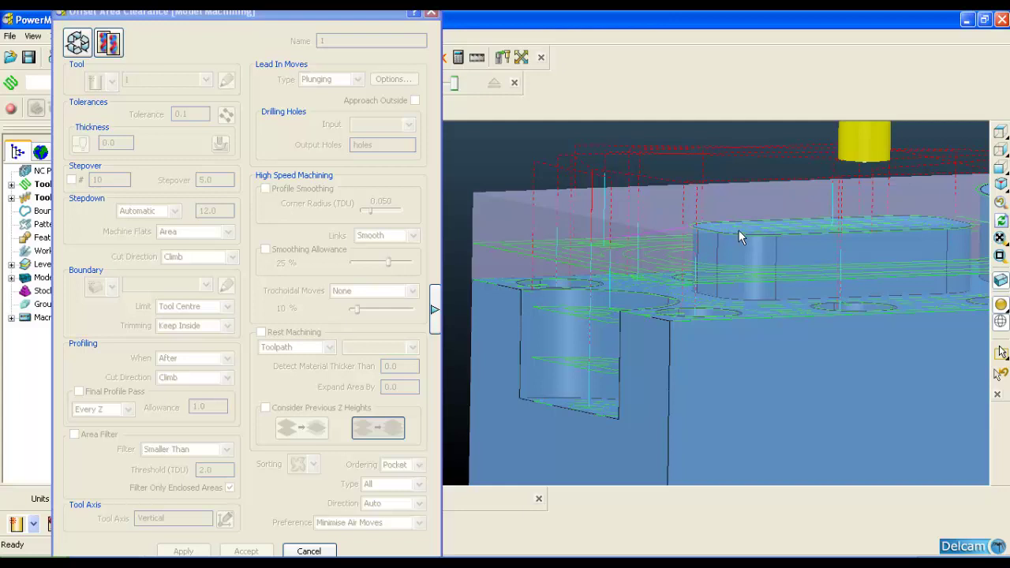
pyautogui.moveTo(738, 231)
pyautogui.mouseDown(button='middle')
pyautogui.moveTo(741, 246)
pyautogui.moveTo(745, 220)
pyautogui.mouseUp(button='middle')
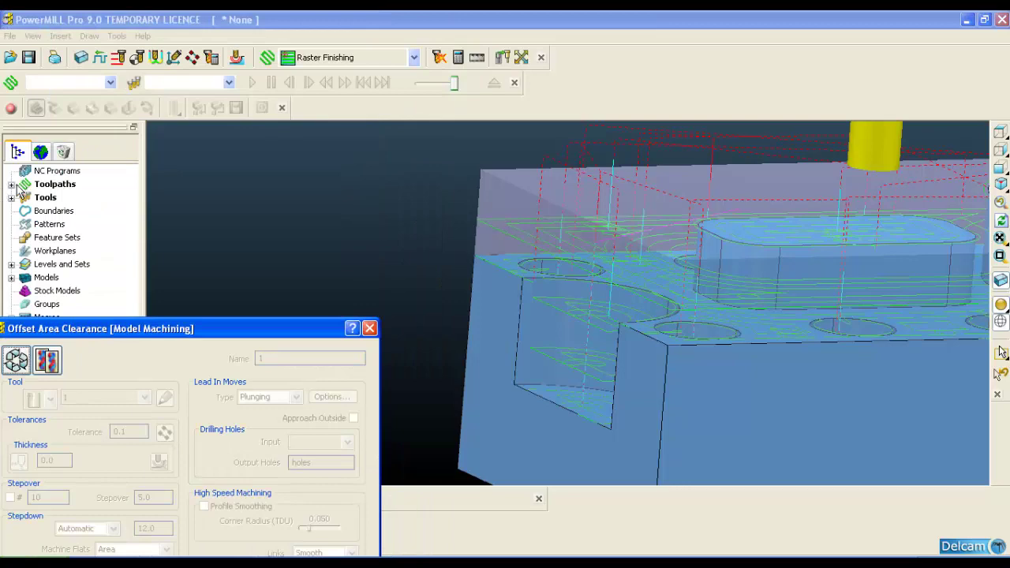
# List the toolpaths, show the part in isometric view and attach toolpath 1 to the simulation from its start
pyautogui.click(12, 184)
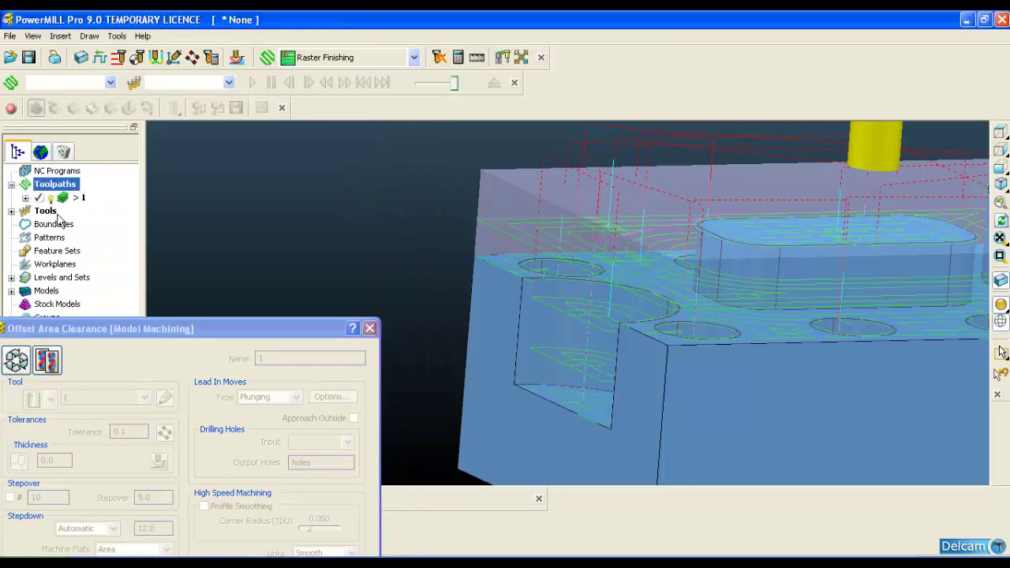
pyautogui.click(1000, 184)
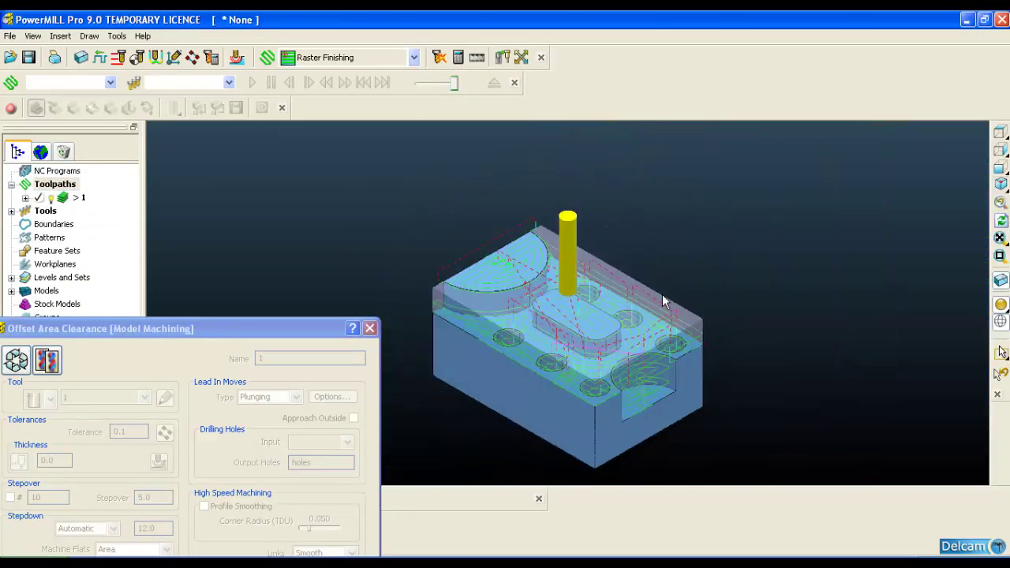
pyautogui.scroll(5, 538, 367)
pyautogui.scroll(-3, 550, 320)
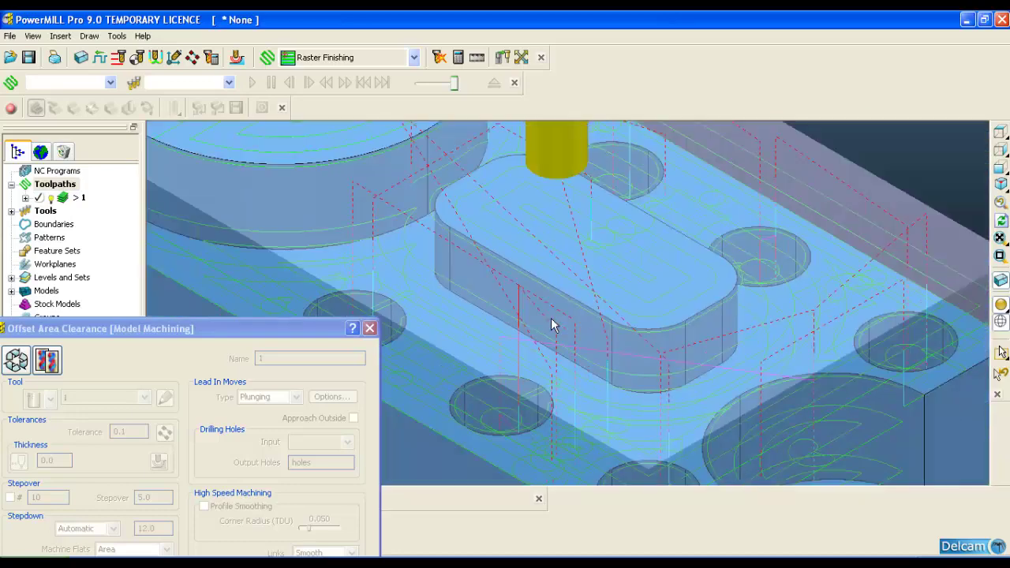
pyautogui.scroll(4, 552, 331)
pyautogui.scroll(-2, 550, 327)
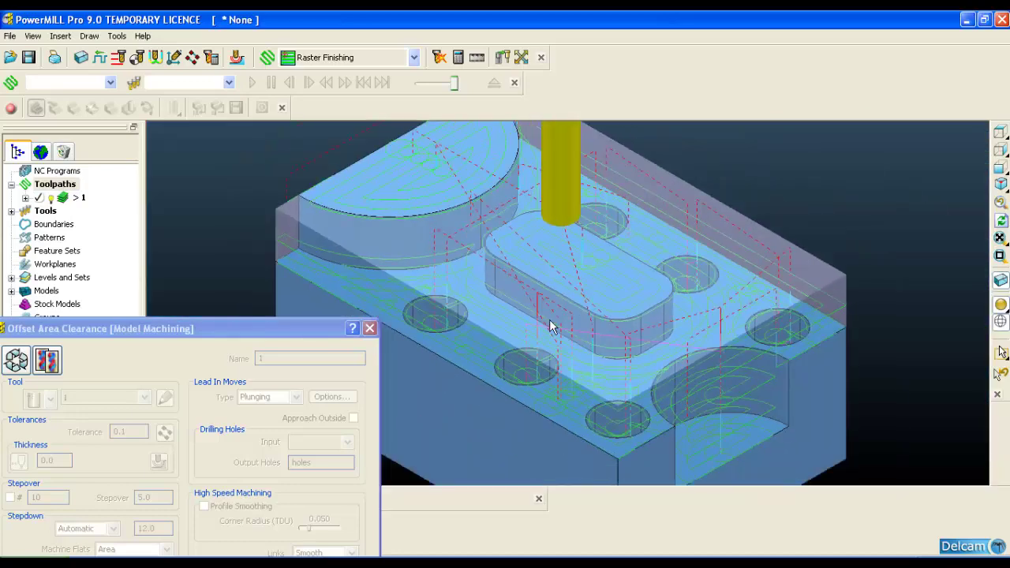
pyautogui.rightClick(77, 198)
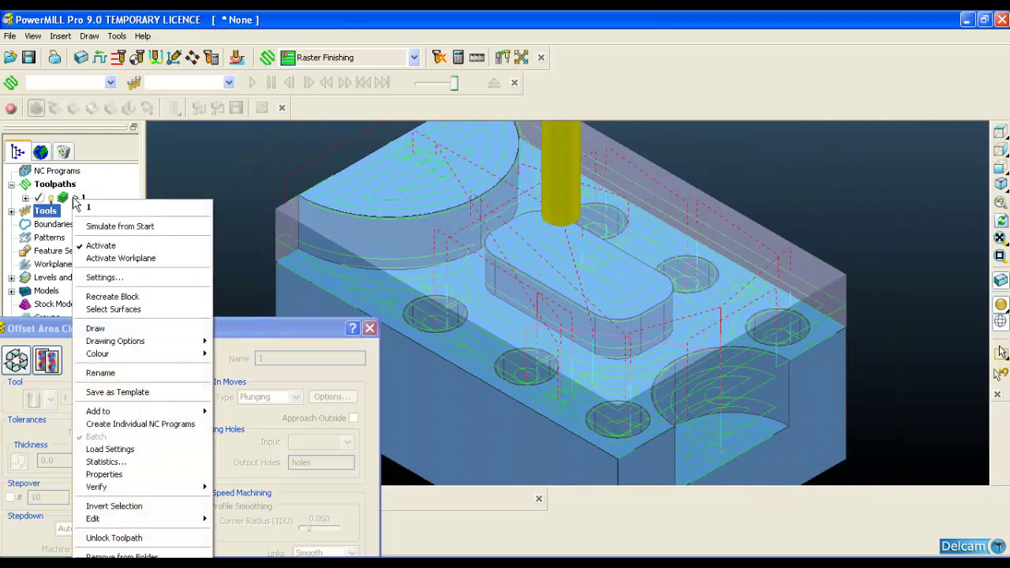
pyautogui.click(109, 227)
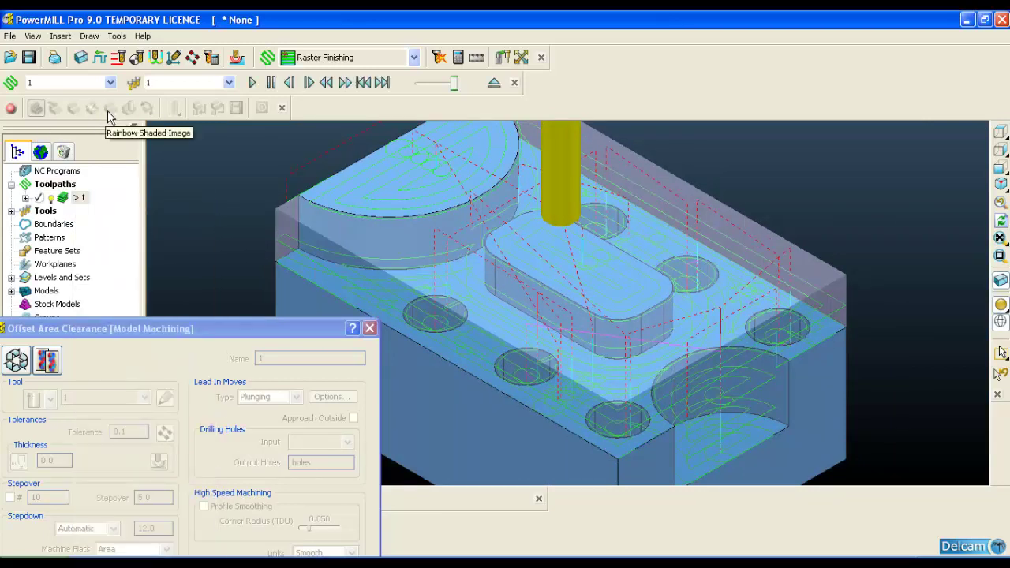
# Simulate toolpath 1 as a rainbow-shaded material removal, return to the toolpath display and check the pass heights from the side
pyautogui.click(11, 109)
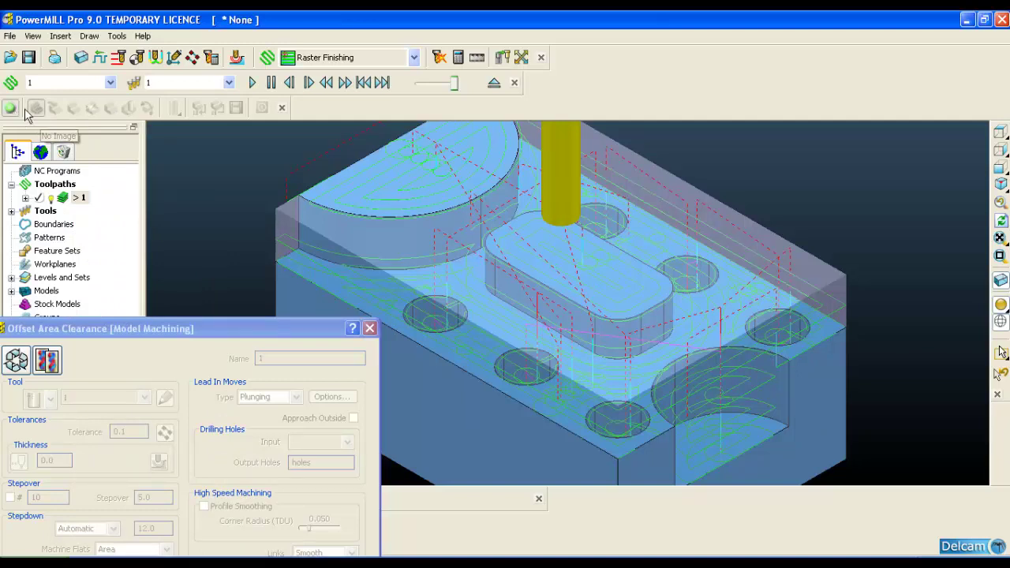
pyautogui.click(252, 82)
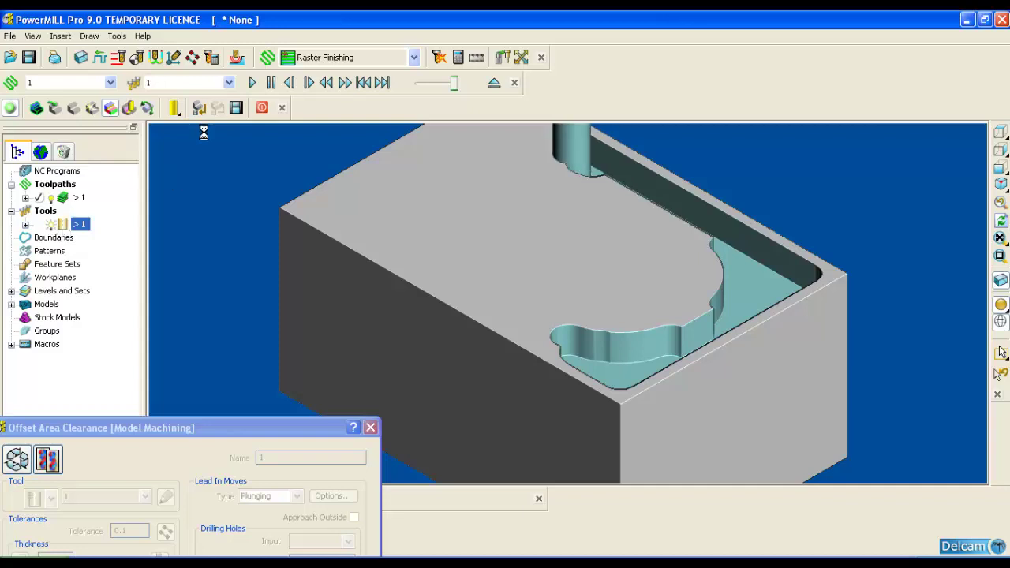
pyautogui.click(252, 84)
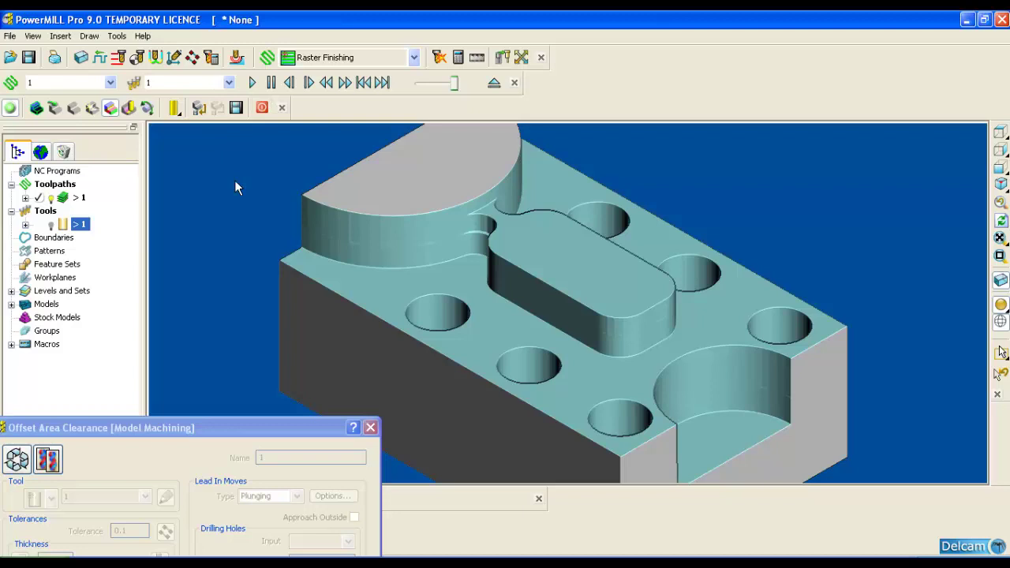
pyautogui.click(35, 108)
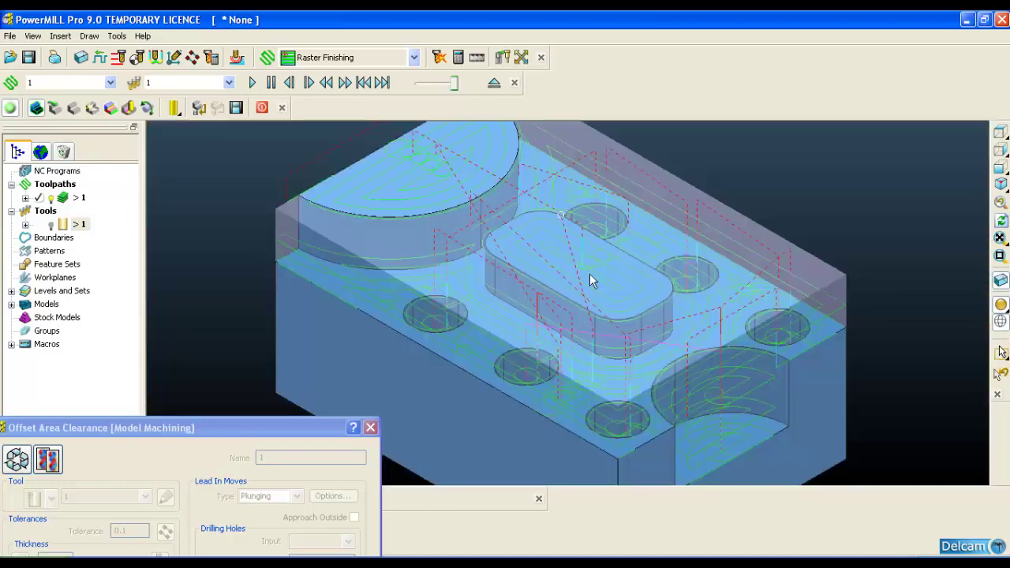
pyautogui.moveTo(591, 281); pyautogui.dragTo(637, 210, button='middle')
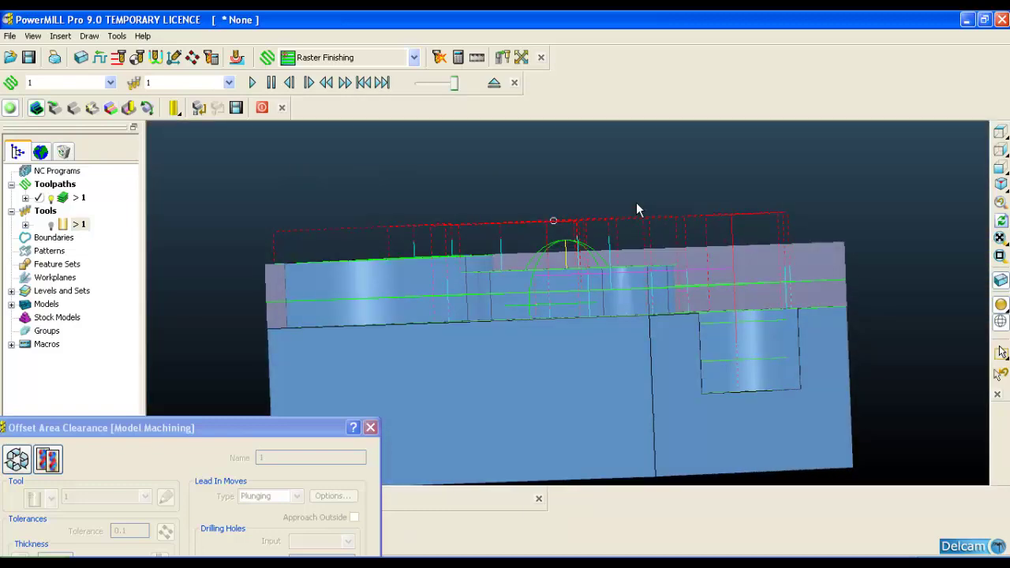
# Reopen the toolpath settings, set Machine Flats to Level and recalculate the toolpath
pyautogui.click(17, 459)
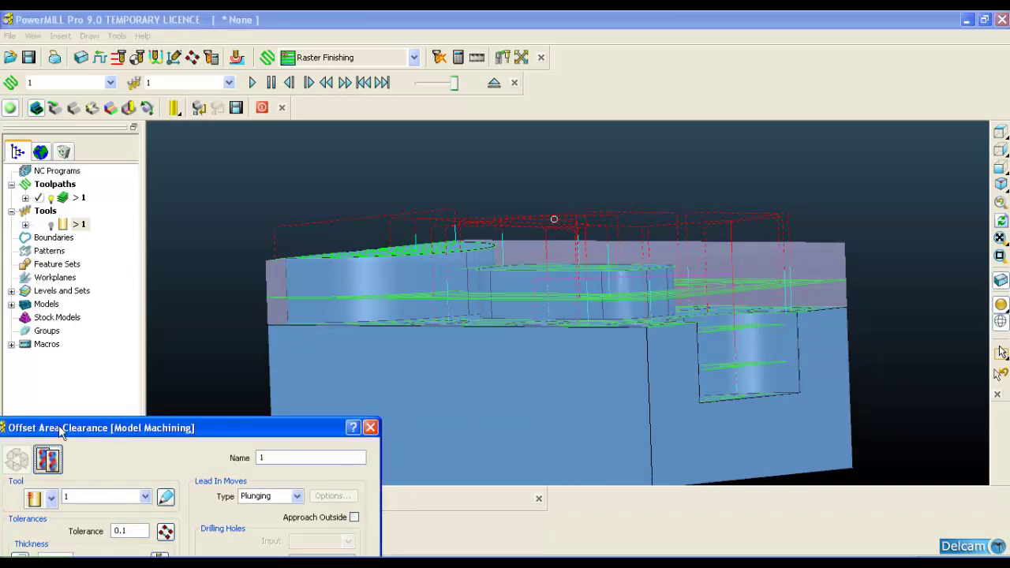
pyautogui.moveTo(60, 430); pyautogui.dragTo(48, 109)
pyautogui.click(153, 328)
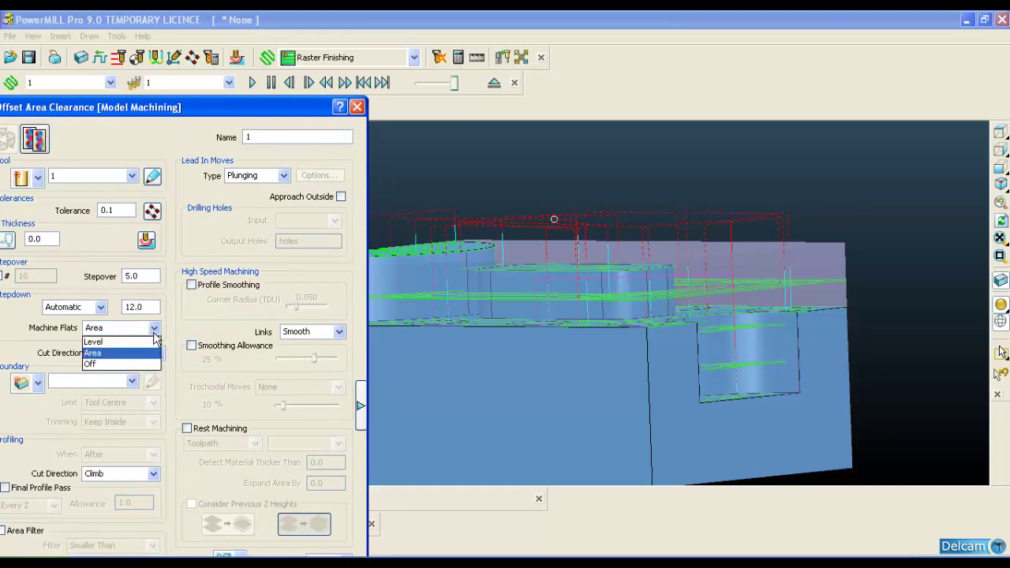
pyautogui.click(119, 341)
pyautogui.moveTo(122, 119); pyautogui.dragTo(112, 21)
pyautogui.click(110, 551)
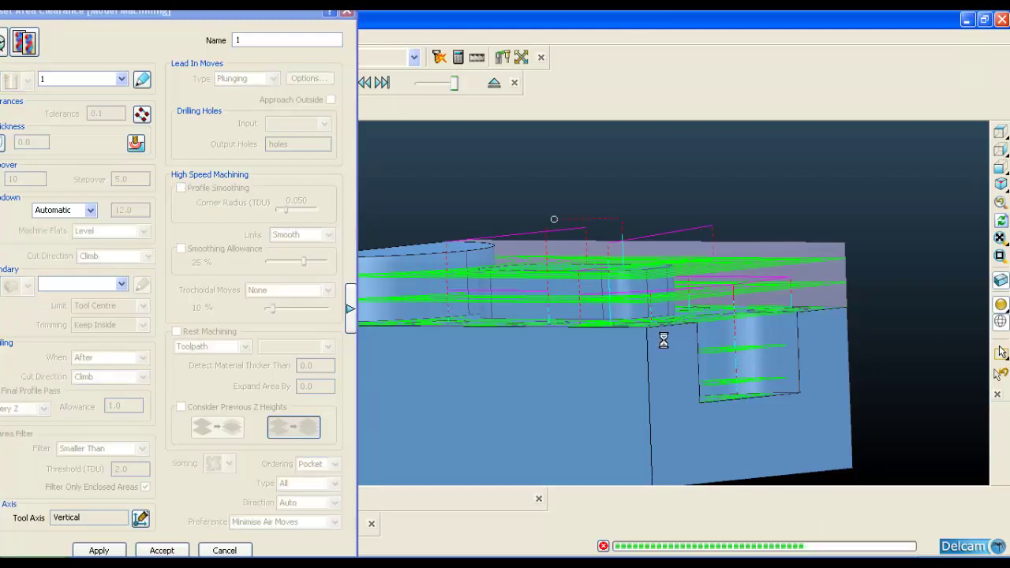
pyautogui.moveTo(625, 271); pyautogui.dragTo(621, 318, button='middle')
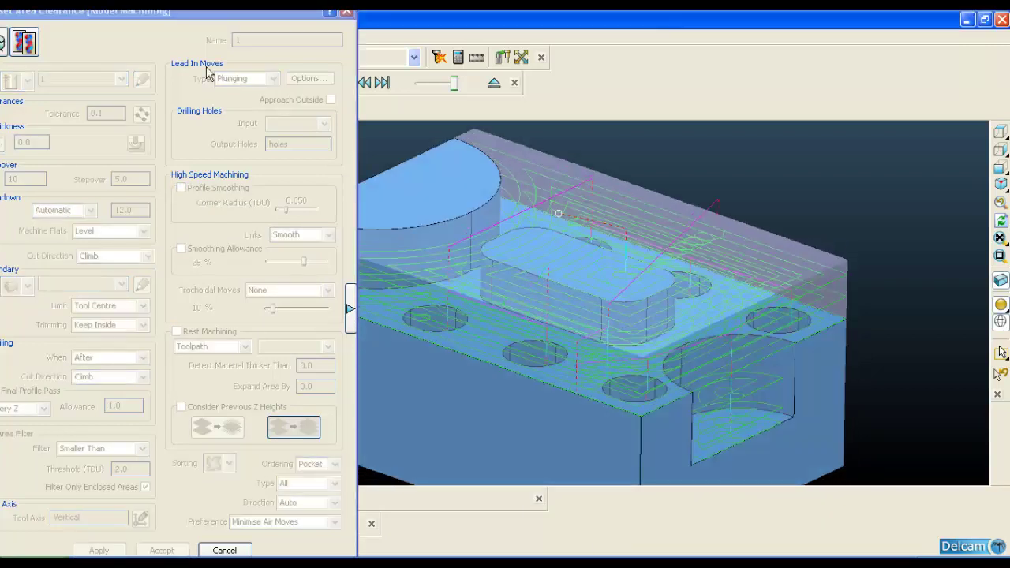
# Set the stepdown to 0, recalculate the toolpath and inspect the passes around the bosses, holes and open pocket
pyautogui.moveTo(158, 14); pyautogui.dragTo(246, 14)
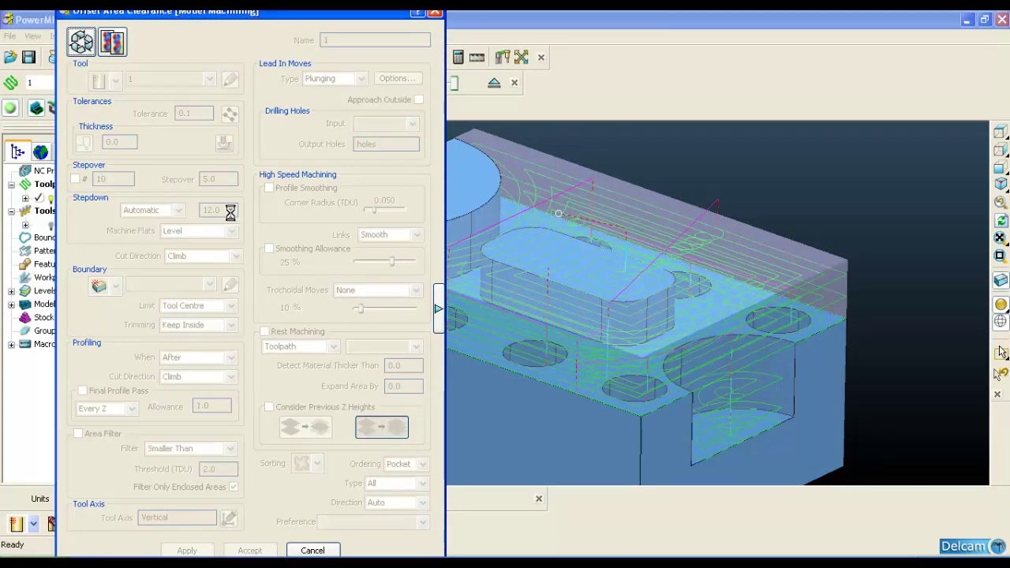
pyautogui.doubleClick(206, 210)
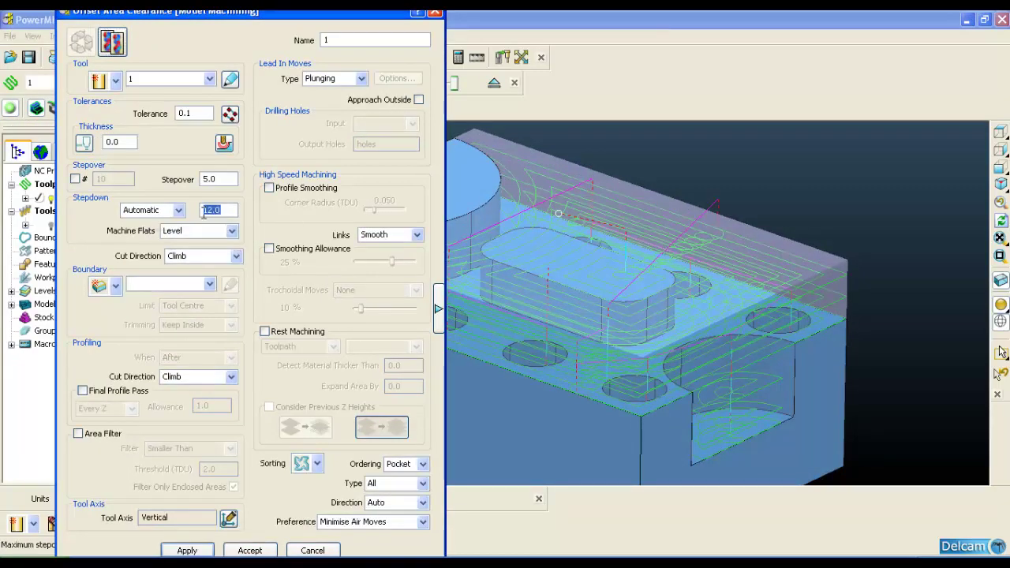
pyautogui.write('0')
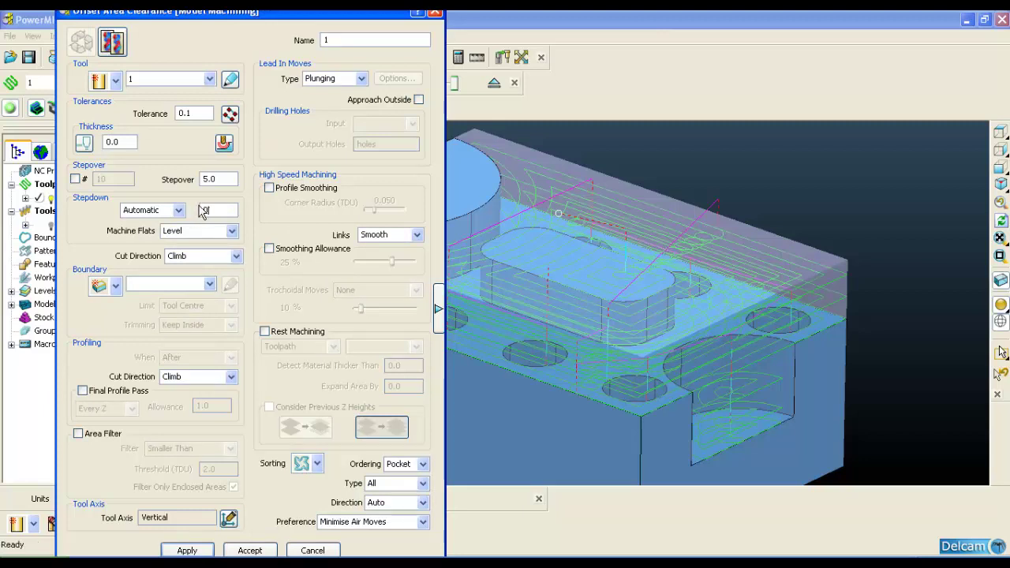
pyautogui.click(187, 550)
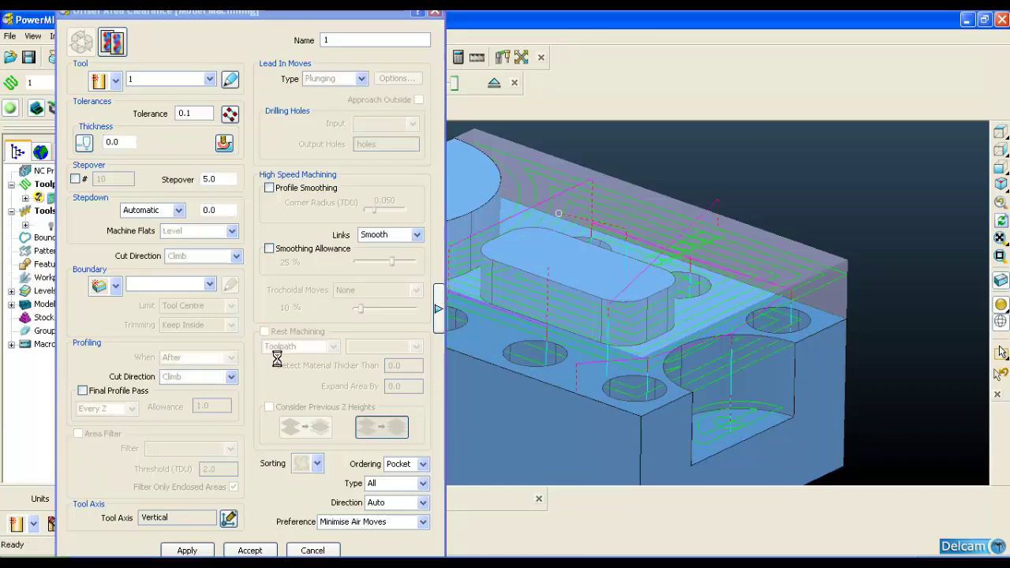
pyautogui.moveTo(656, 339); pyautogui.dragTo(643, 300, button='middle')
pyautogui.click(1000, 184)
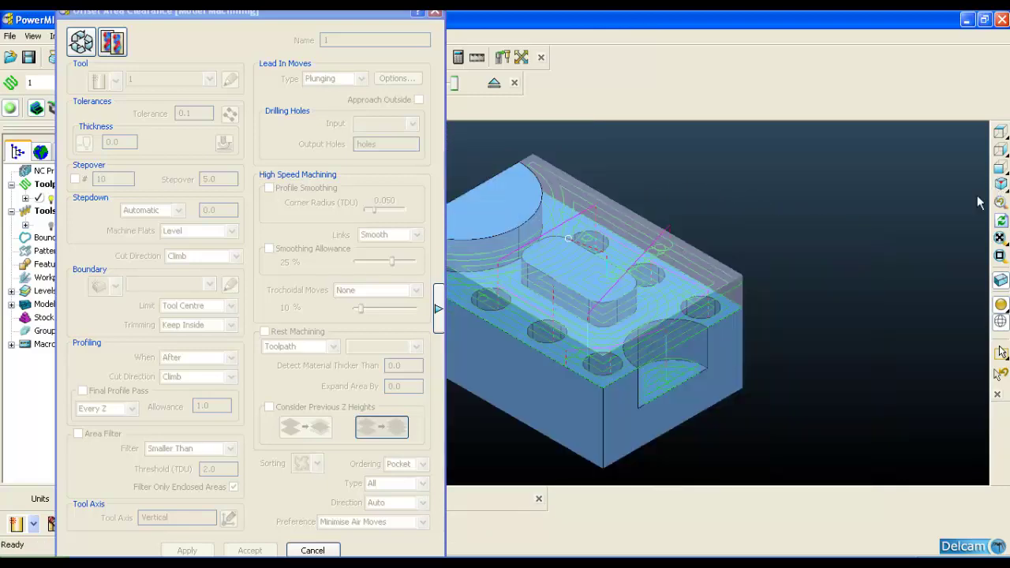
pyautogui.scroll(6, 676, 300)
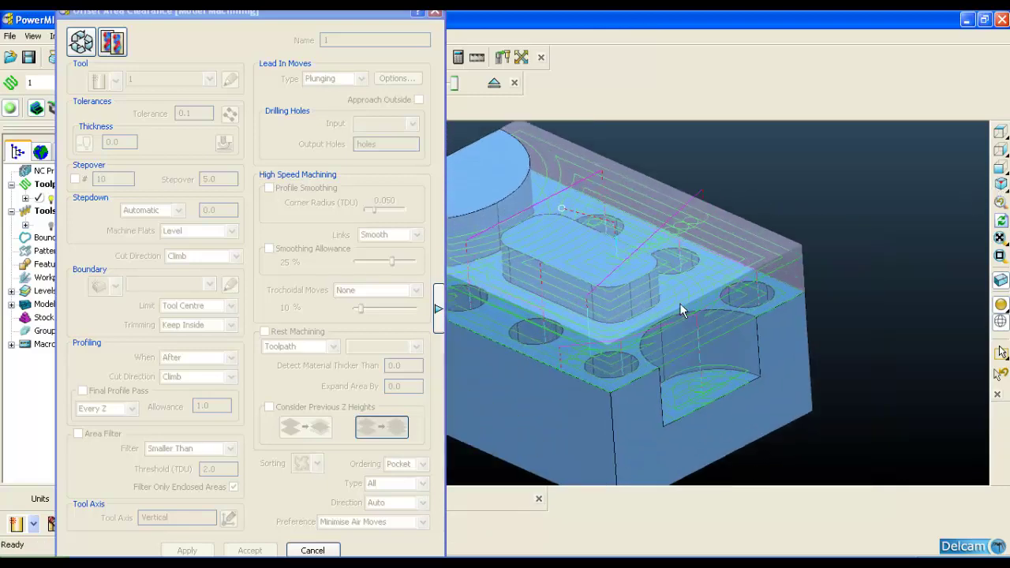
pyautogui.moveTo(638, 388); pyautogui.dragTo(753, 398, button='middle')
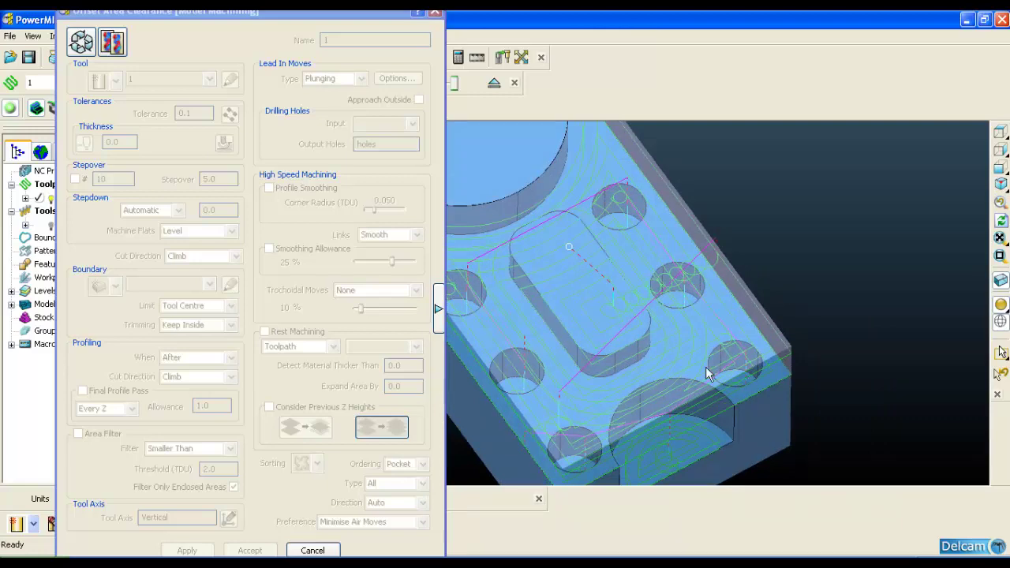
pyautogui.moveTo(707, 374); pyautogui.dragTo(713, 308, button='middle')
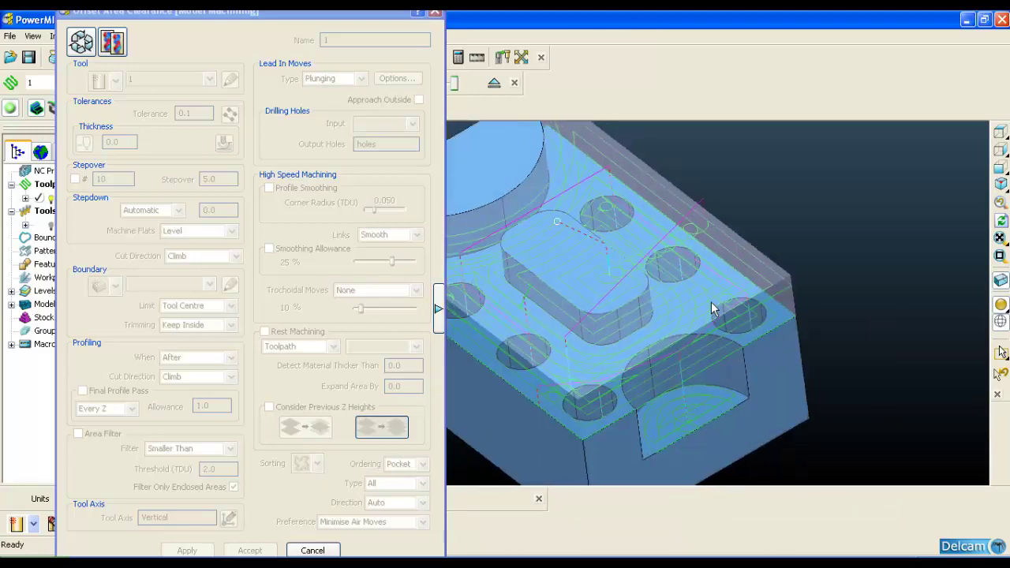
# Reopen the toolpath settings, change the advanced Slices option to Flat, recalculate and inspect the passes on the flat faces
pyautogui.click(80, 41)
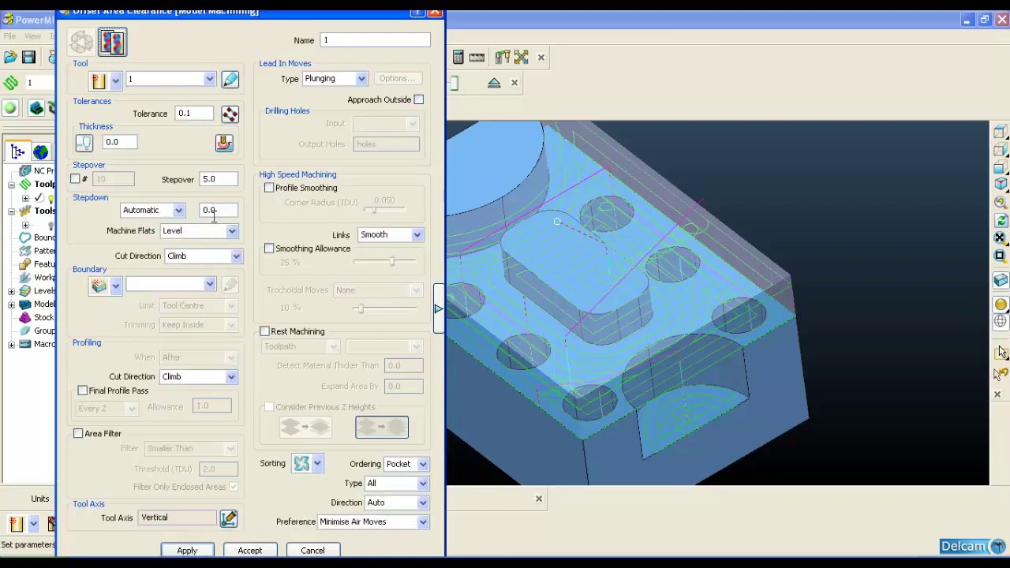
pyautogui.click(439, 308)
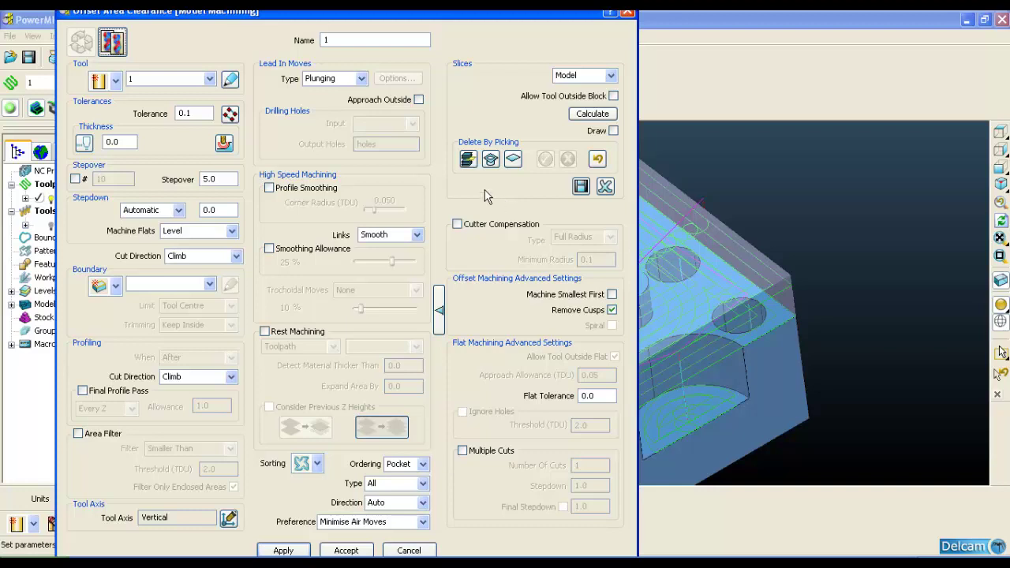
pyautogui.click(610, 75)
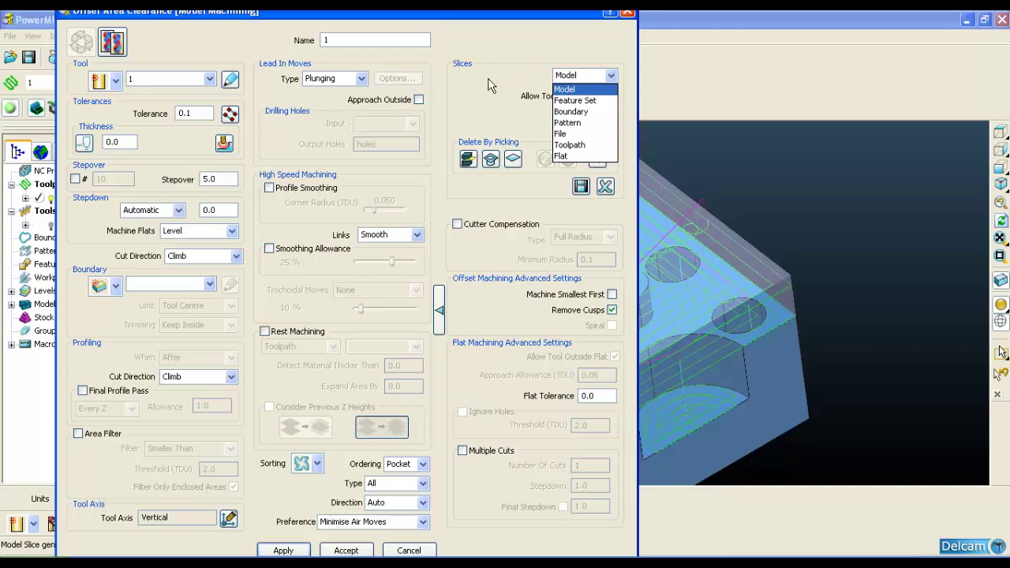
pyautogui.click(567, 156)
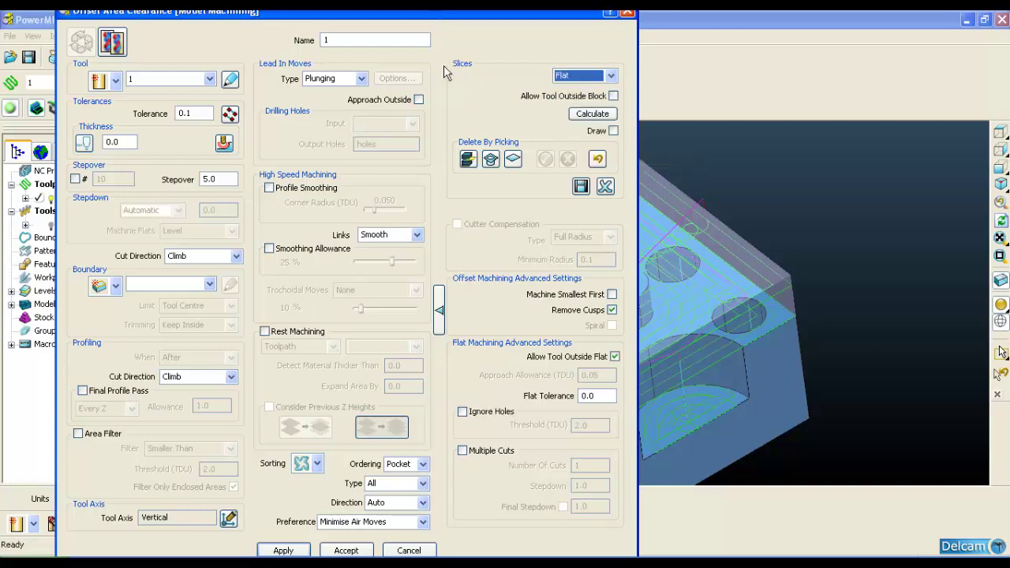
pyautogui.moveTo(426, 16); pyautogui.dragTo(360, 15)
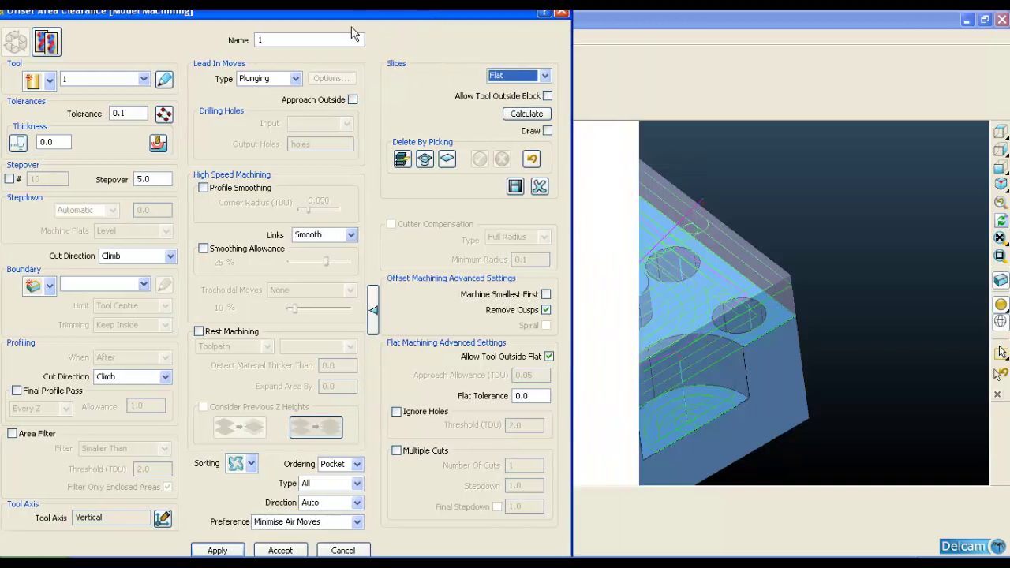
pyautogui.click(218, 550)
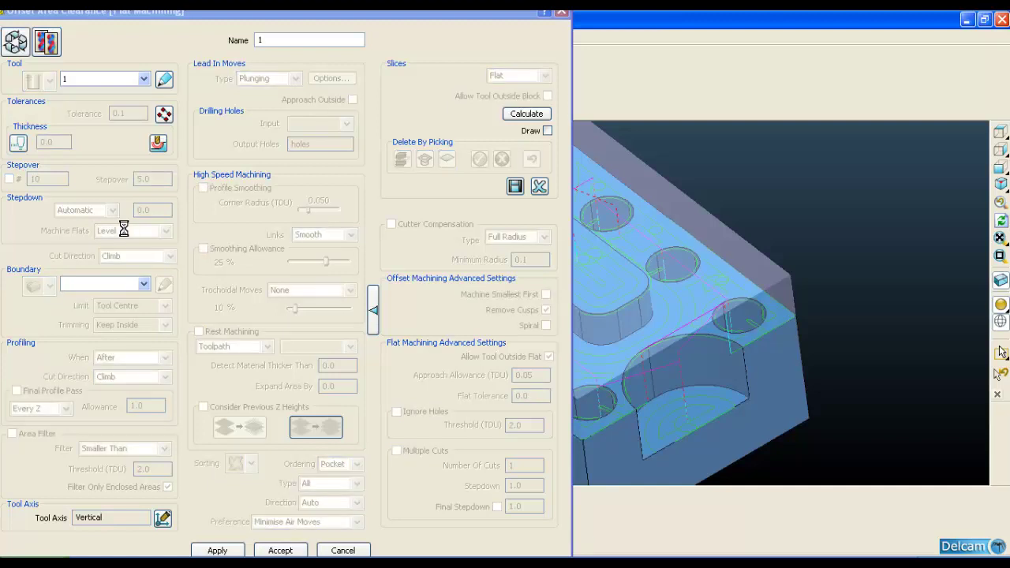
pyautogui.moveTo(728, 279); pyautogui.dragTo(741, 308, button='middle')
pyautogui.scroll(2, 738, 314)
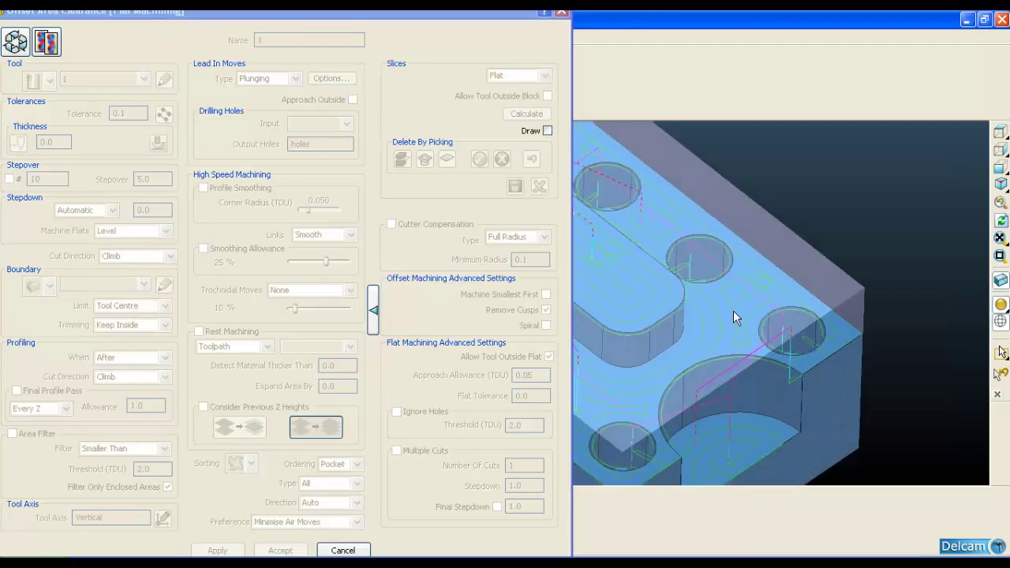
# Switch to the Word exercise, read the instructions for the Flats_Level toolpath and return to PowerMILL
pyautogui.hotkey('alt', 'Tab')
pyautogui.scroll(-8, 485, 355)
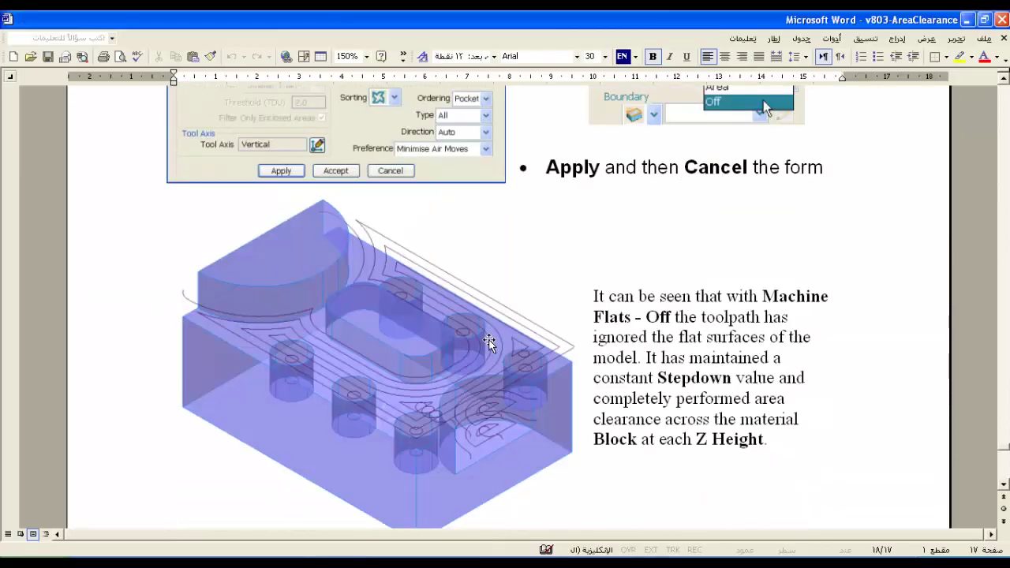
pyautogui.scroll(-3, 485, 355)
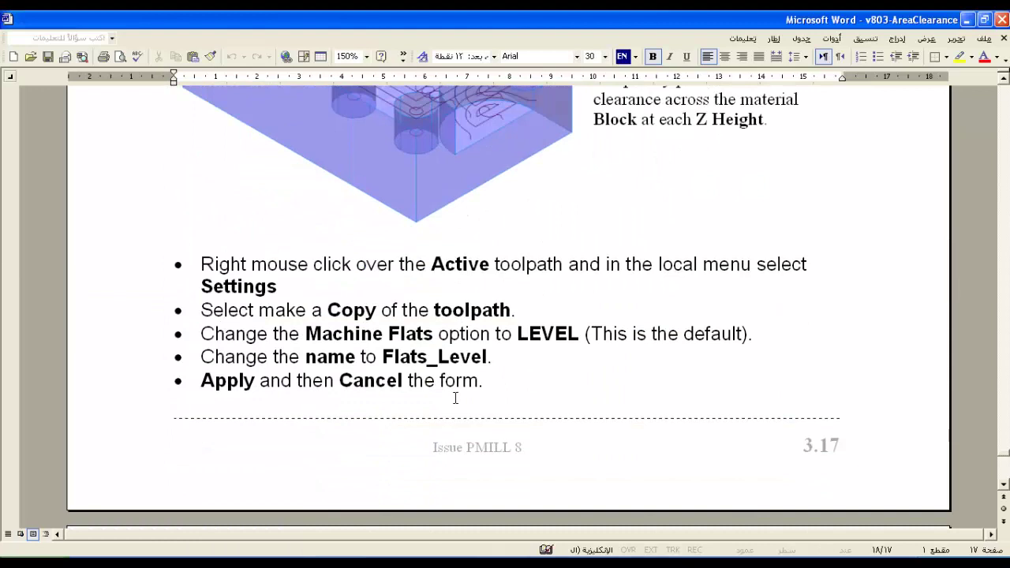
pyautogui.scroll(-3, 455, 398)
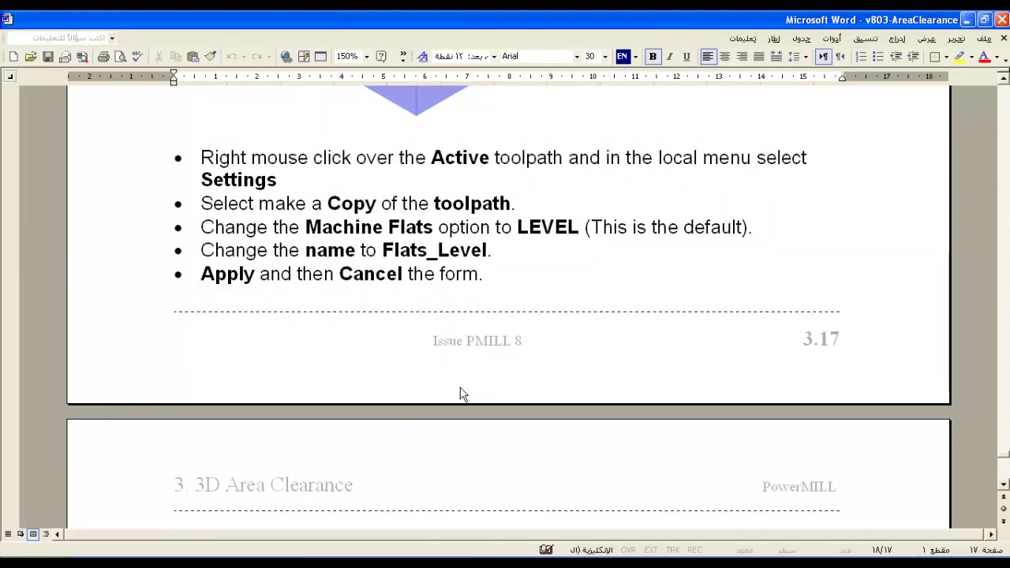
pyautogui.scroll(2, 432, 347)
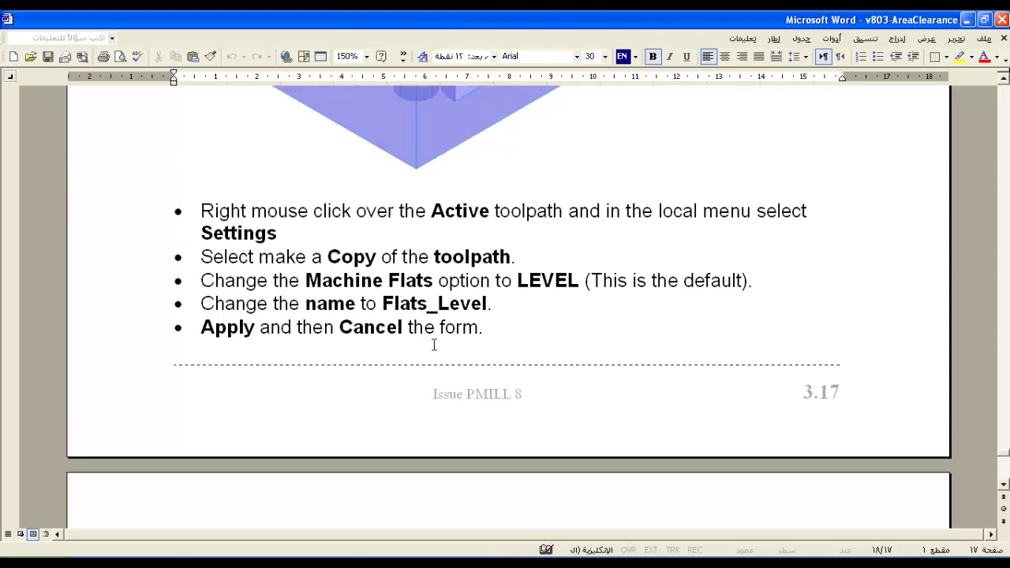
pyautogui.click(237, 550)
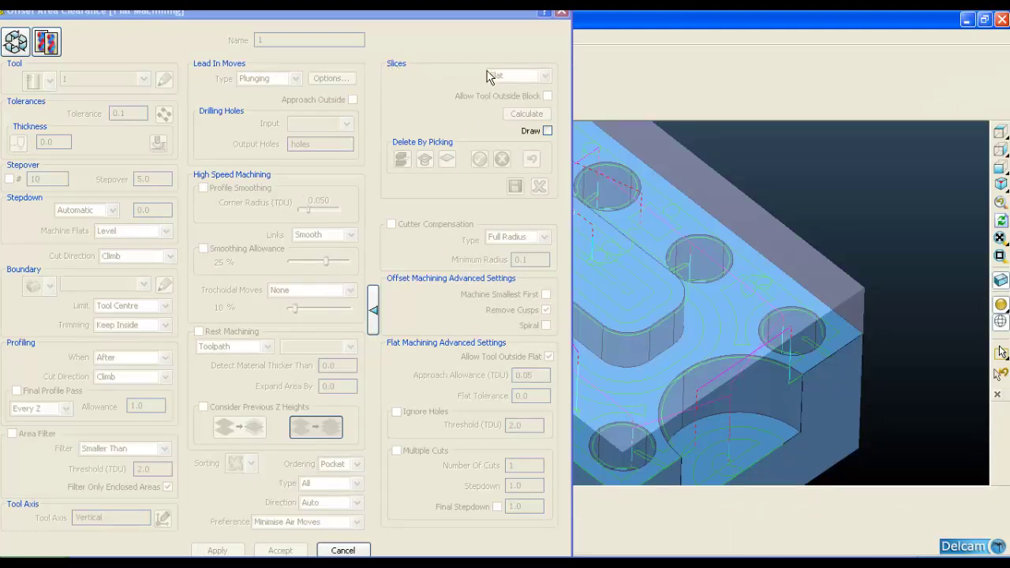
# Inspect the flat-slice passes around the holes and open pocket, and reopen the toolpath settings for editing
pyautogui.moveTo(809, 253); pyautogui.dragTo(727, 290, button='middle')
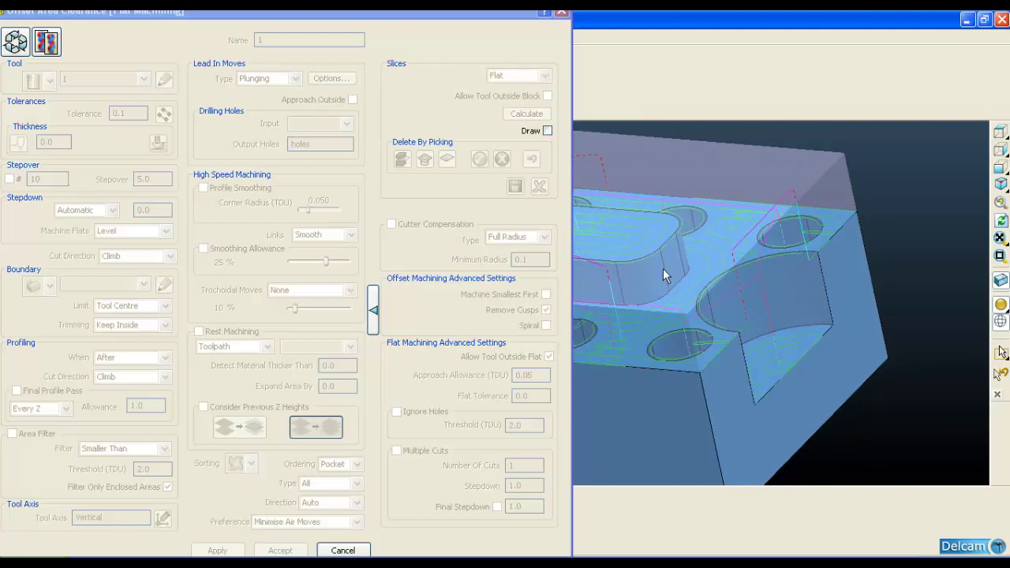
pyautogui.scroll(2, 663, 272)
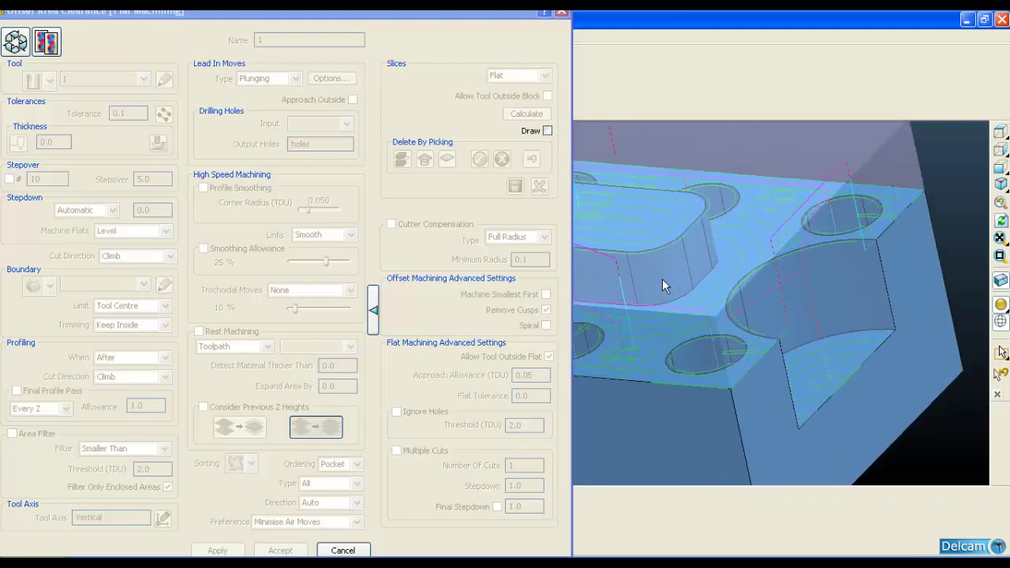
pyautogui.click(15, 41)
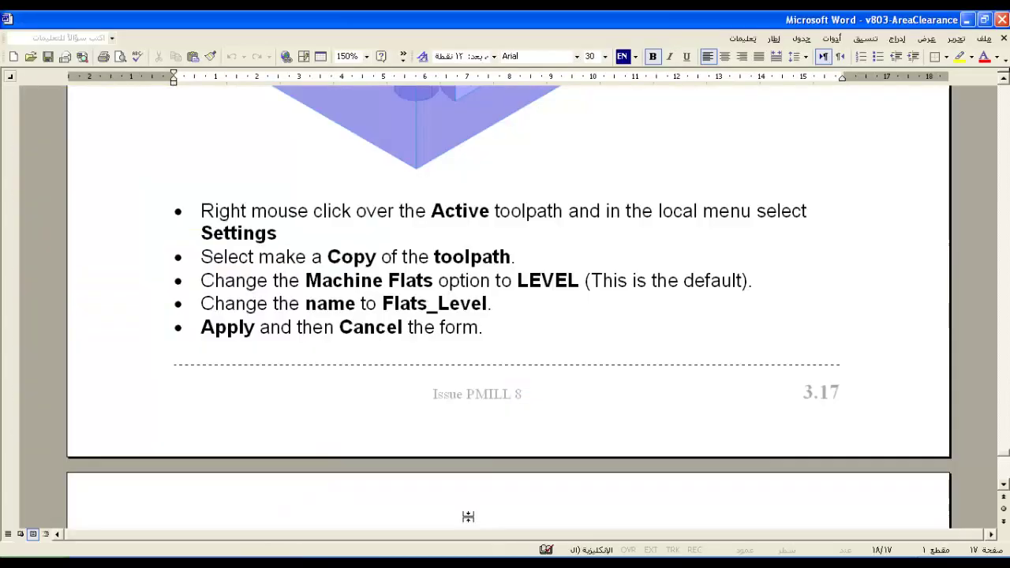
# Review the Flats_Level and Flats_Area instructions in the Word exercise and return to PowerMILL
pyautogui.scroll(-10, 444, 366)
pyautogui.scroll(-10, 444, 365)
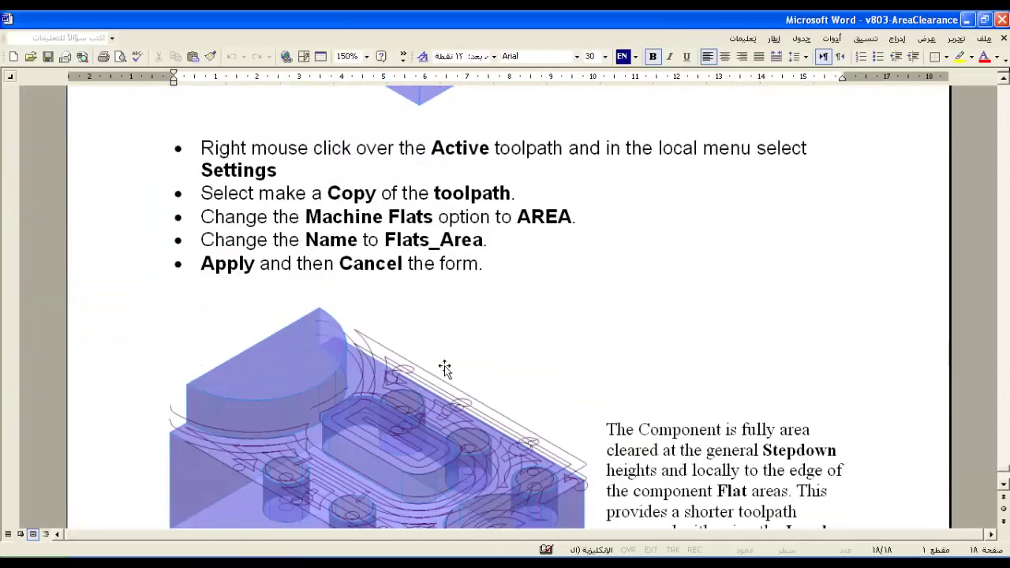
pyautogui.scroll(11, 445, 368)
pyautogui.scroll(15, 451, 367)
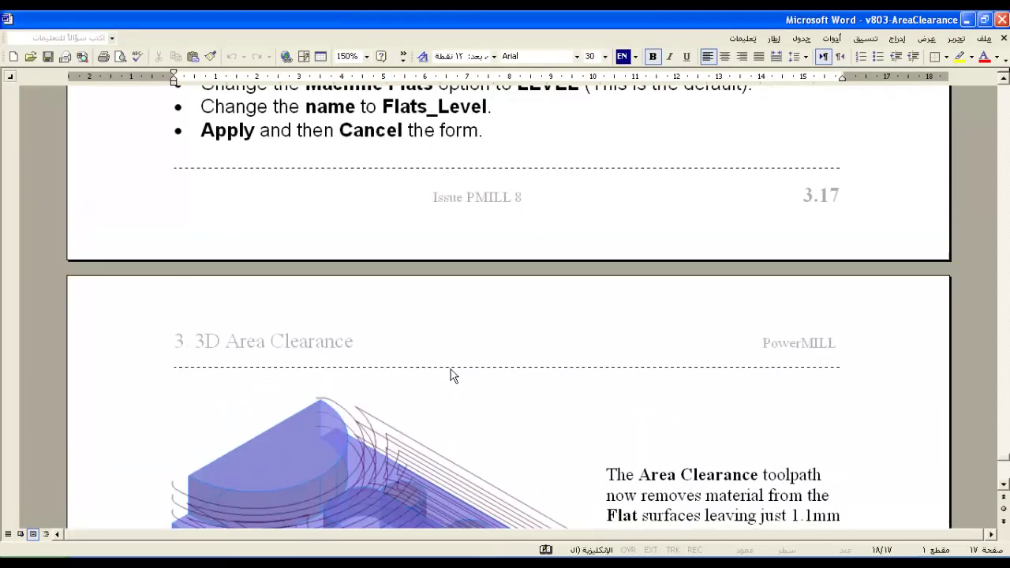
pyautogui.scroll(15, 451, 367)
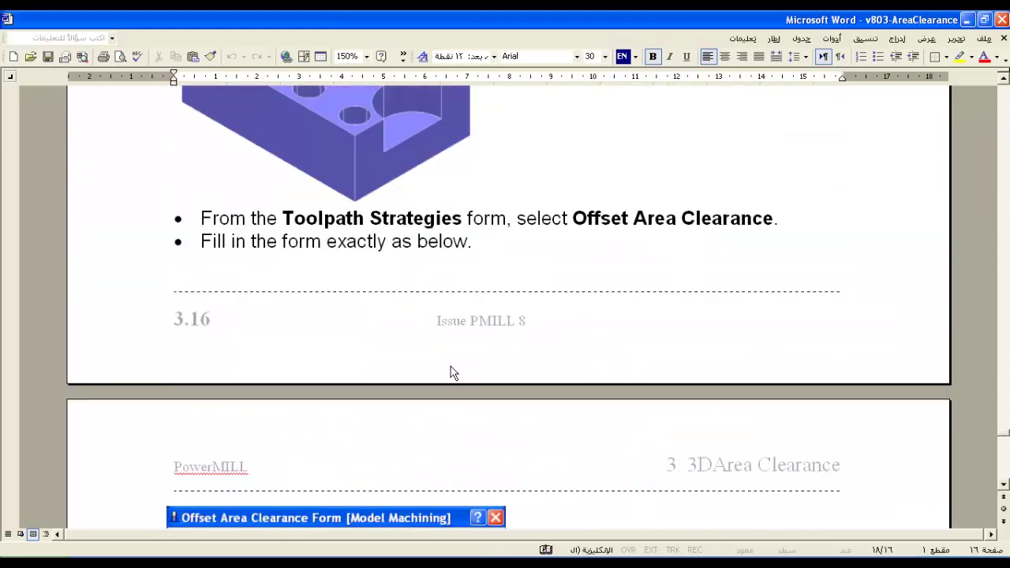
pyautogui.click(283, 550)
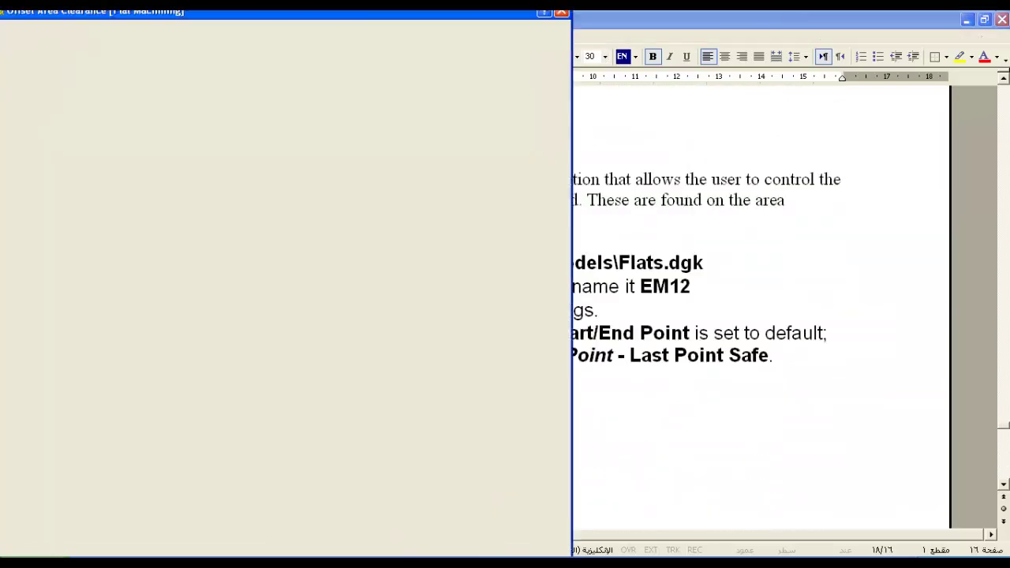
# Hide the block and bring the corner hole beside the open pocket into close view
pyautogui.moveTo(751, 303); pyautogui.dragTo(849, 270, button='middle')
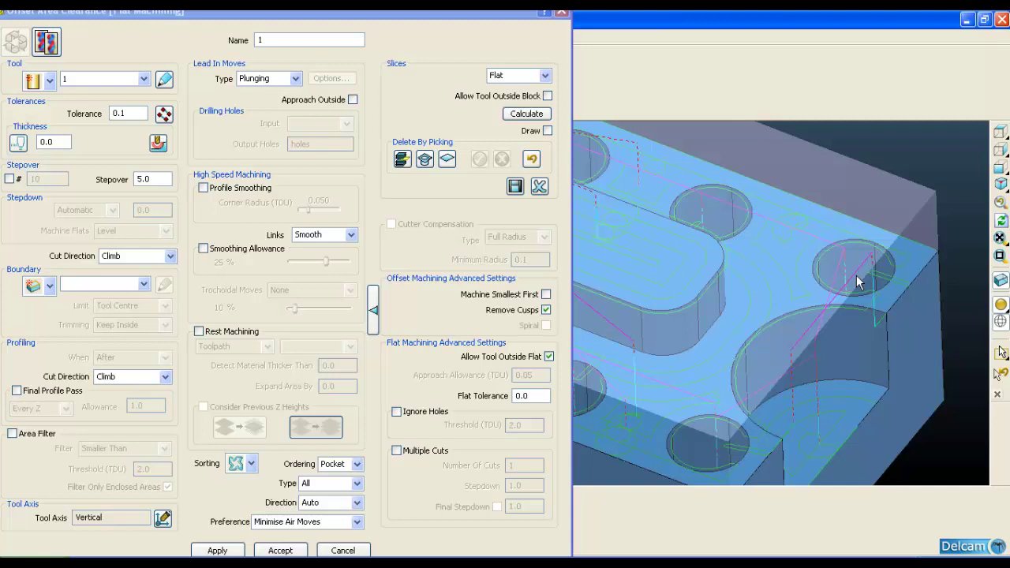
pyautogui.click(1001, 279)
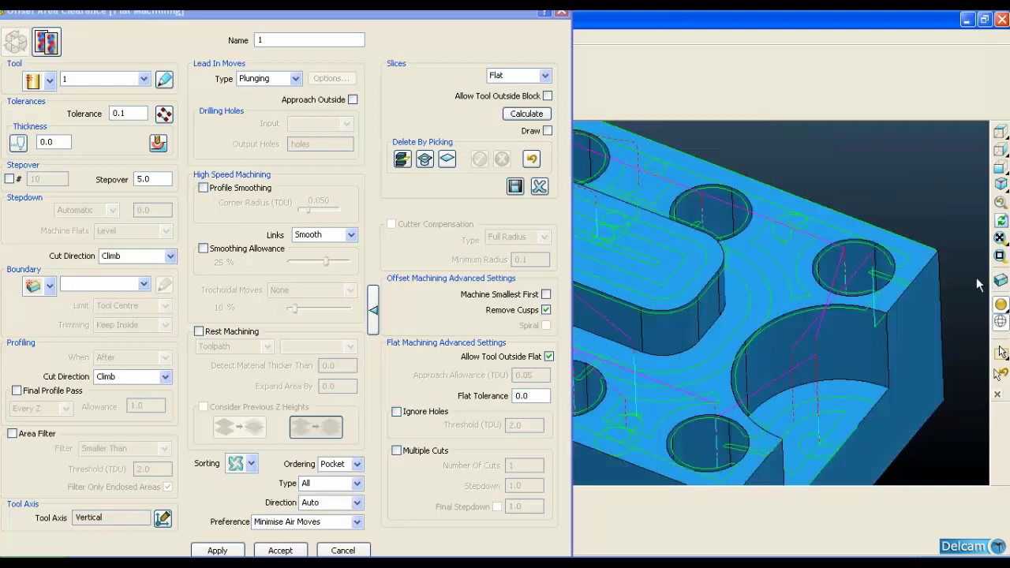
pyautogui.scroll(6, 852, 261)
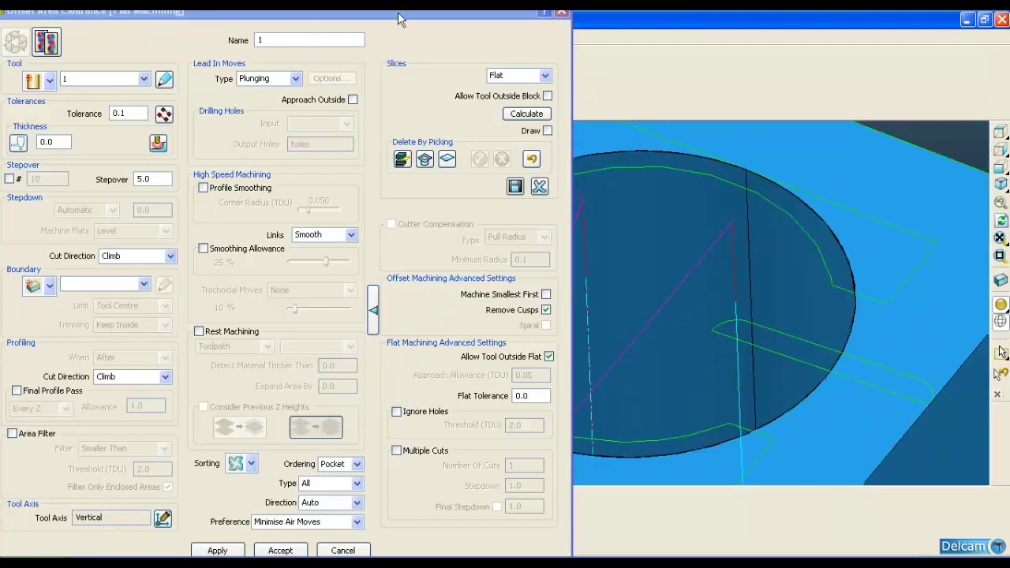
# Move the Offset Area Clearance form out of the way and turn off Anywhere in the snap filter
pyautogui.moveTo(400, 16); pyautogui.dragTo(334, 136)
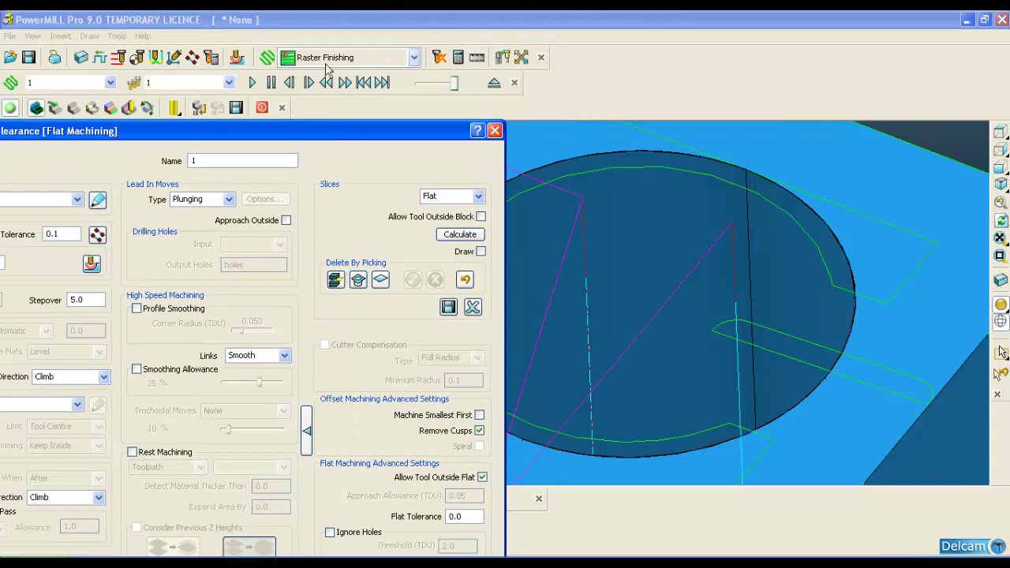
pyautogui.click(89, 37)
pyautogui.moveTo(116, 36)
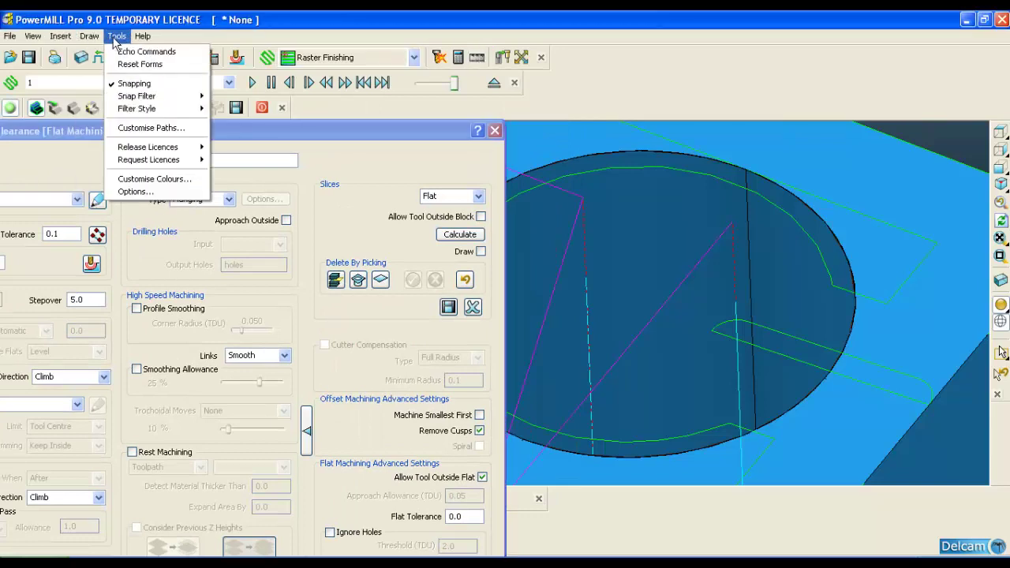
pyautogui.moveTo(137, 96)
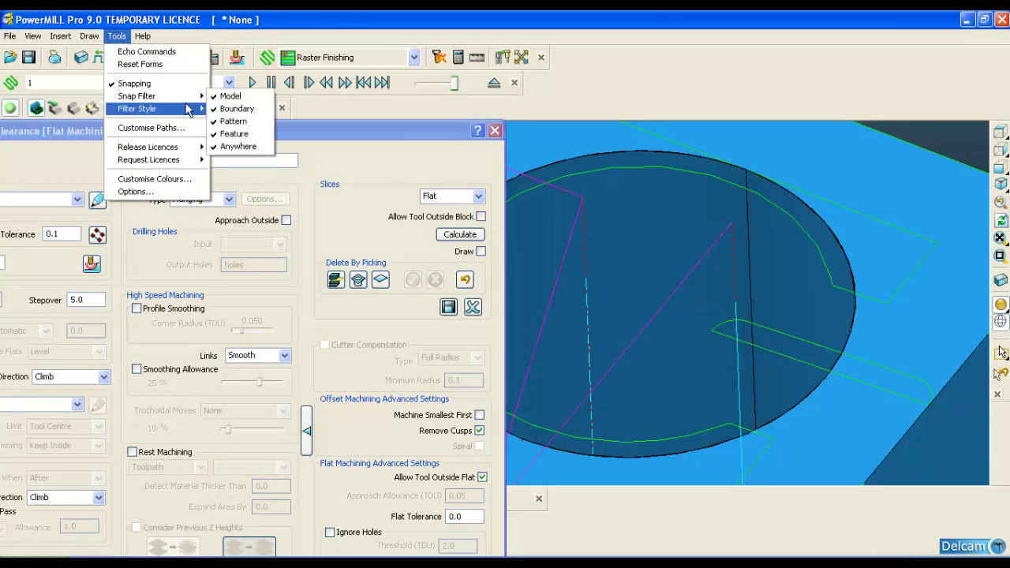
pyautogui.click(236, 147)
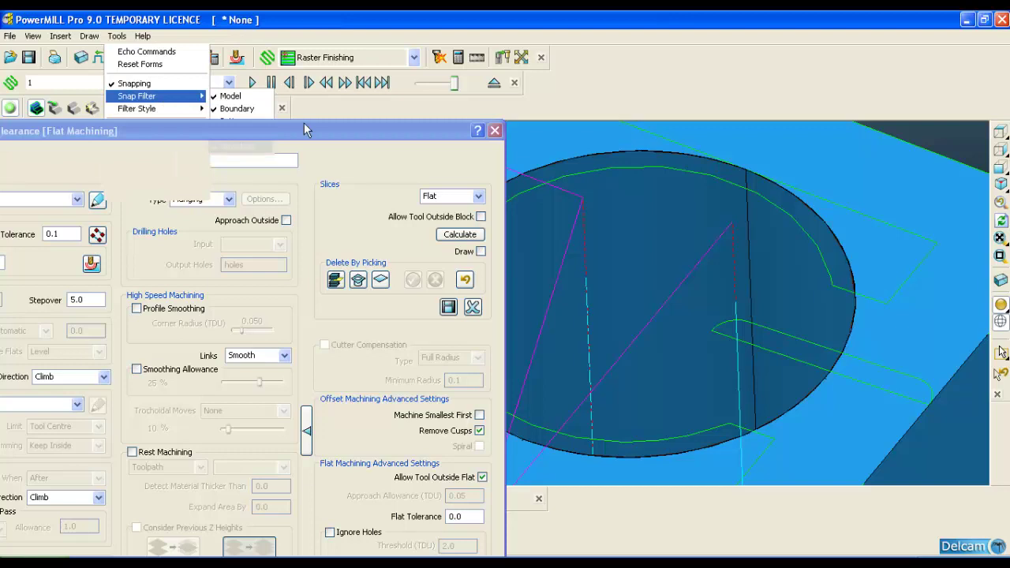
# Measure the corner hole's diameter from three points on its upper edge and close the measuring form
pyautogui.click(476, 57)
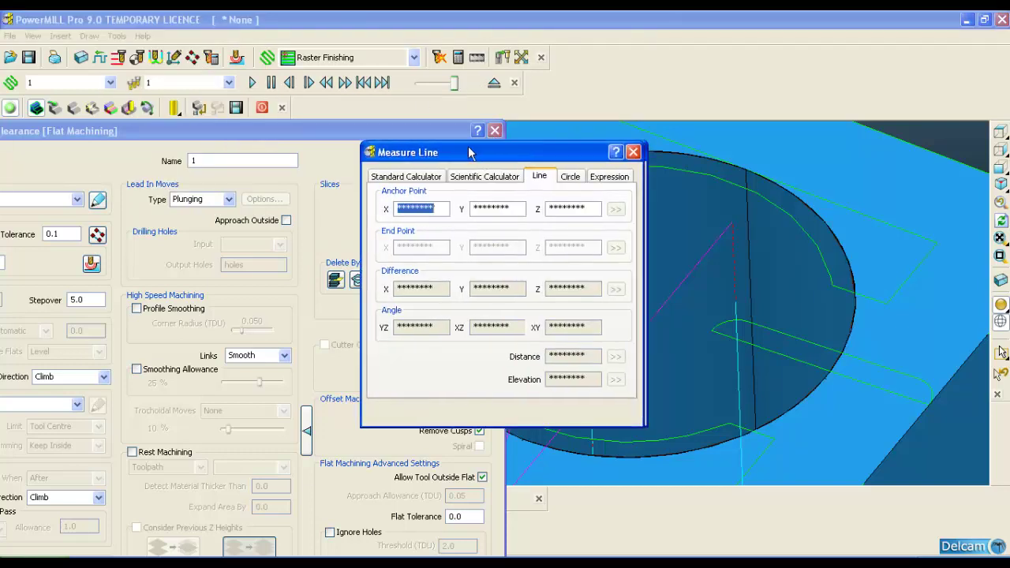
pyautogui.moveTo(480, 151); pyautogui.dragTo(366, 78)
pyautogui.click(460, 103)
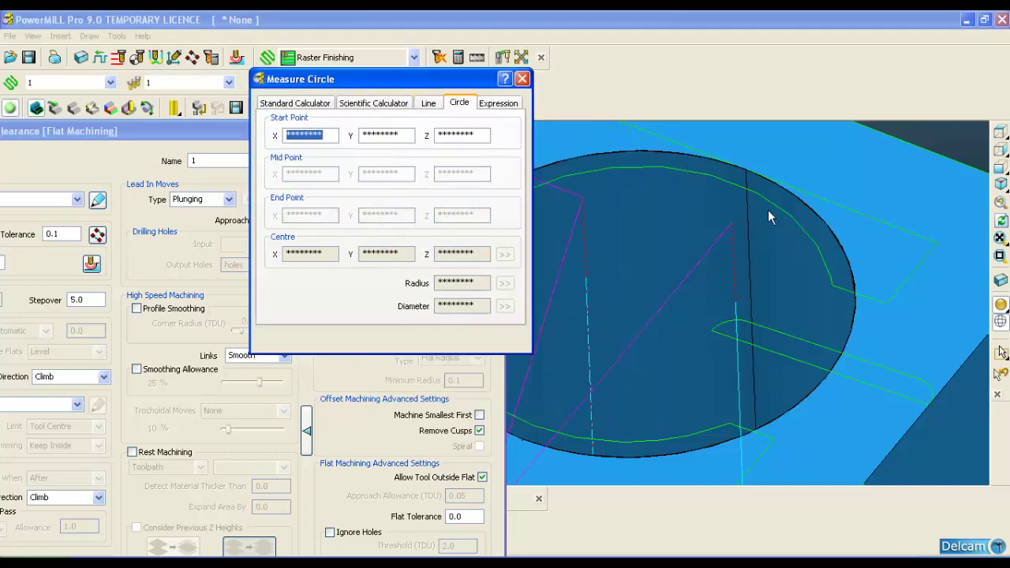
pyautogui.click(739, 167)
pyautogui.click(742, 173)
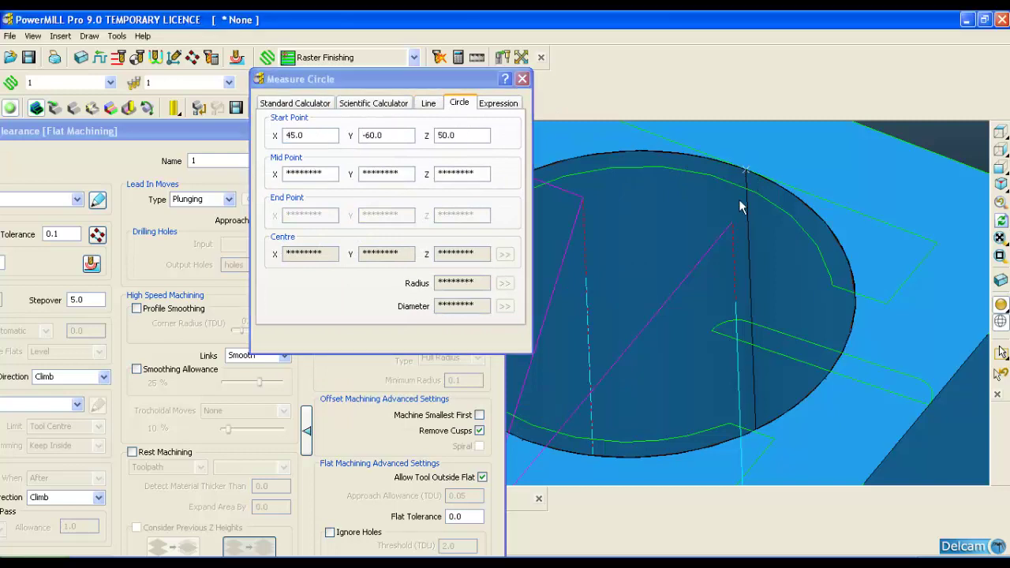
pyautogui.click(840, 353)
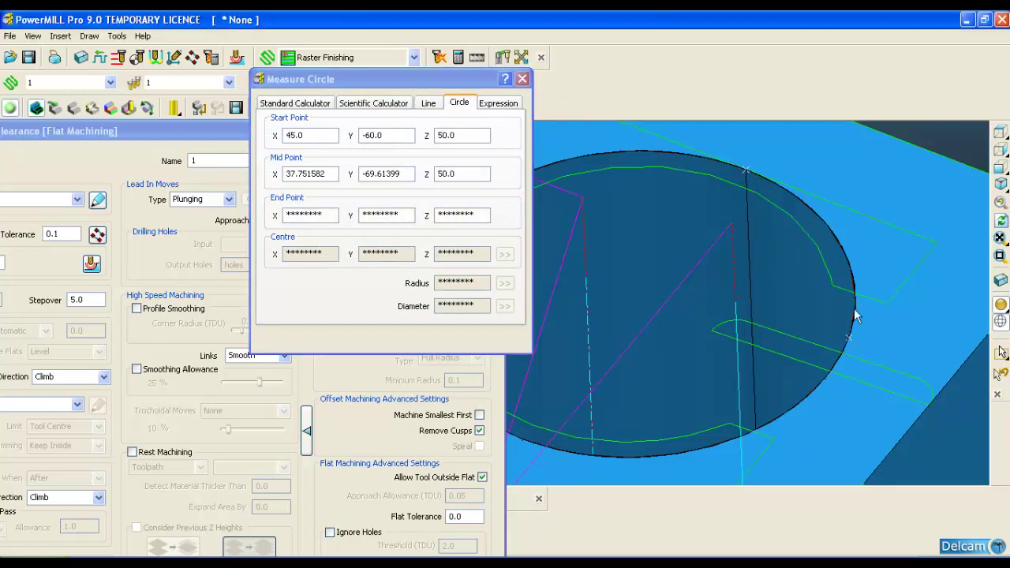
pyautogui.scroll(-3, 854, 307)
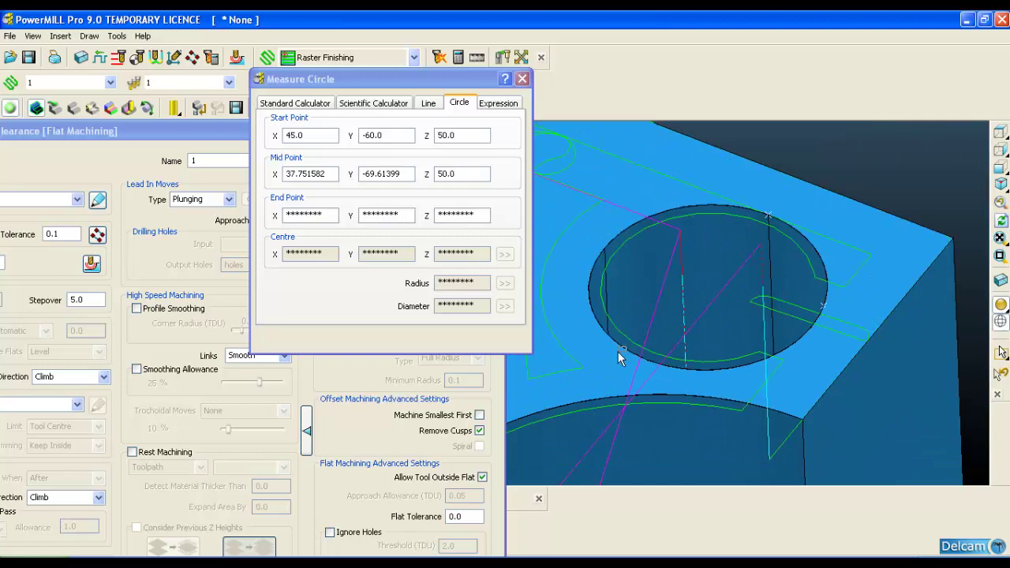
pyautogui.click(632, 348)
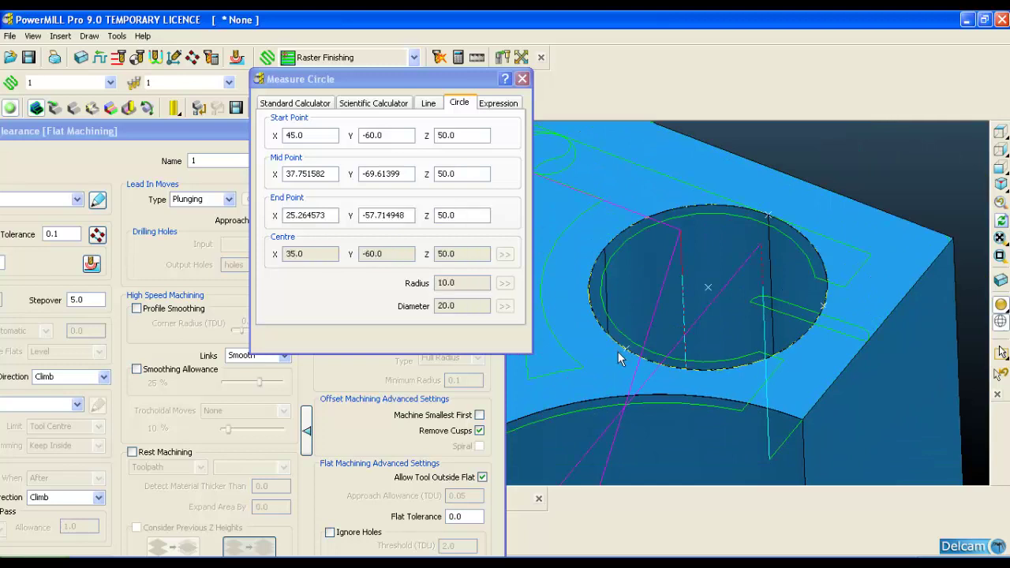
pyautogui.click(467, 291)
pyautogui.click(523, 79)
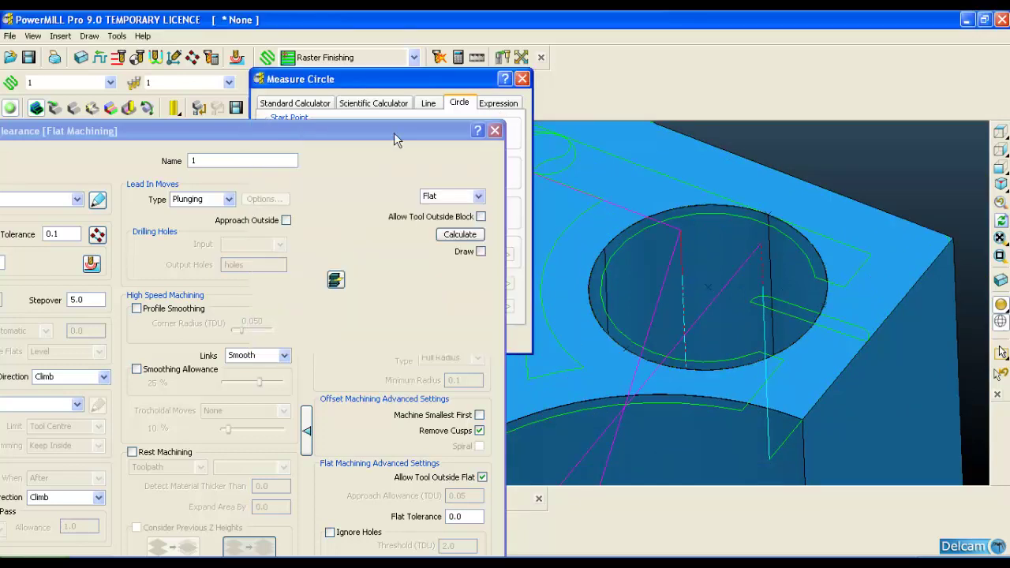
# Enable Ignore Holes with a threshold of 2.0 TDU, recalculate the toolpath and inspect the passes over the corner hole
pyautogui.moveTo(266, 128); pyautogui.dragTo(408, 22)
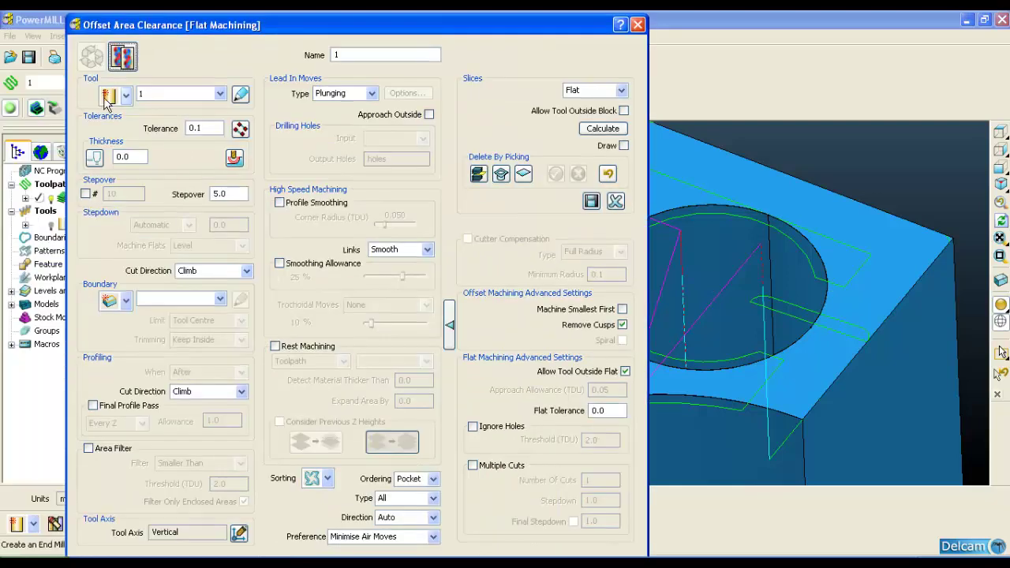
pyautogui.click(497, 426)
pyautogui.click(605, 439)
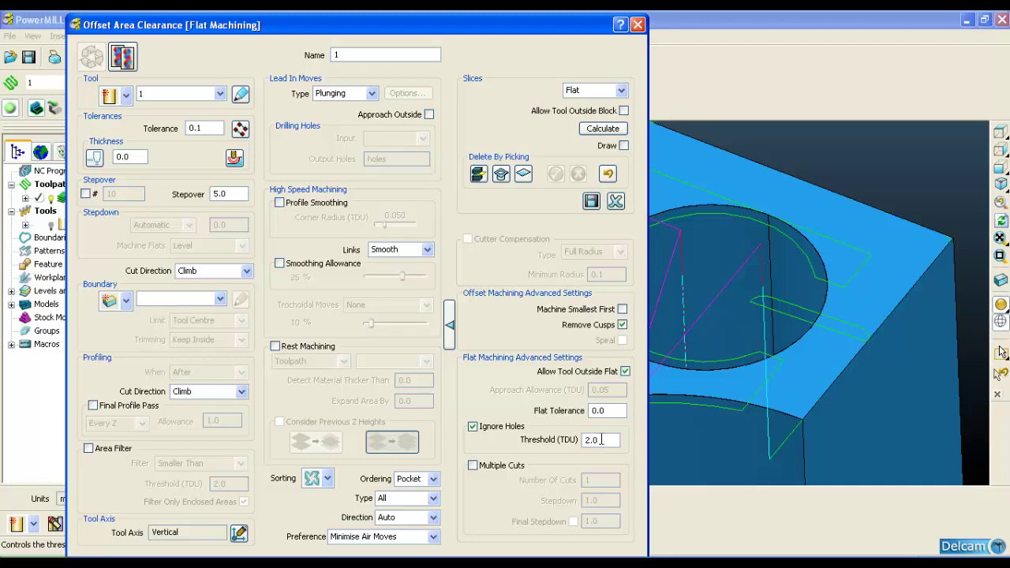
pyautogui.moveTo(319, 25); pyautogui.dragTo(295, 11)
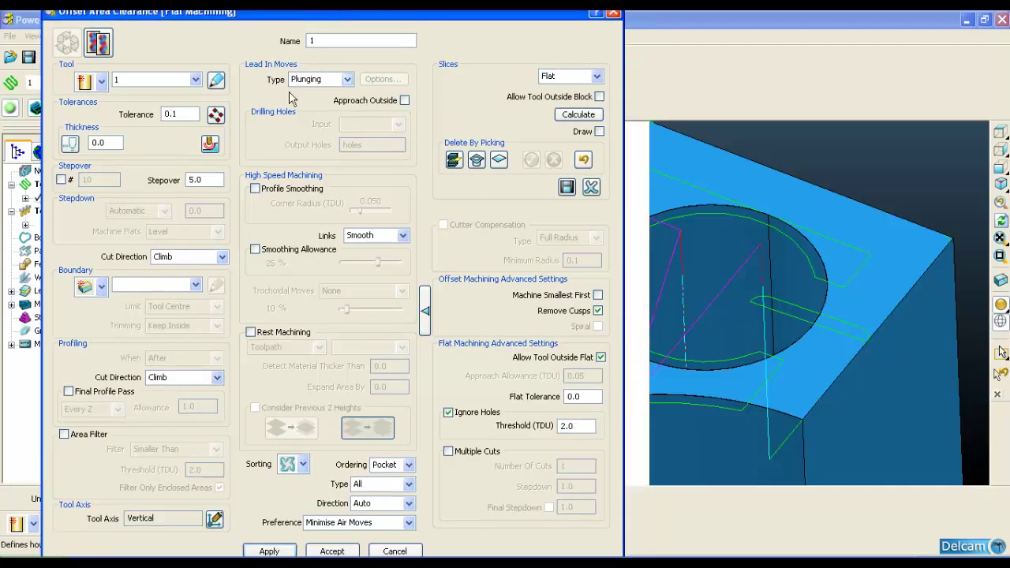
pyautogui.click(269, 551)
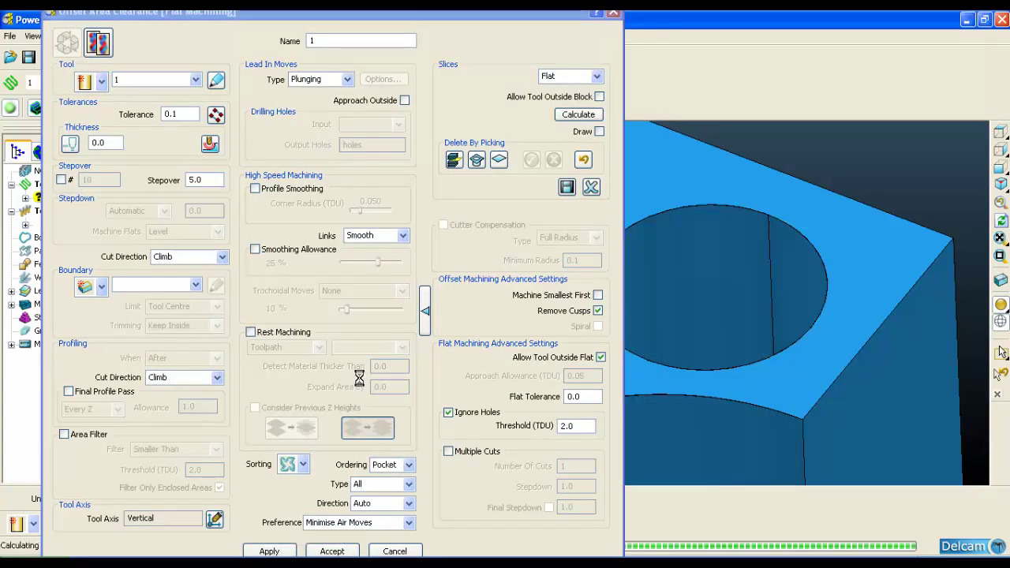
pyautogui.moveTo(732, 276); pyautogui.dragTo(658, 431, button='middle')
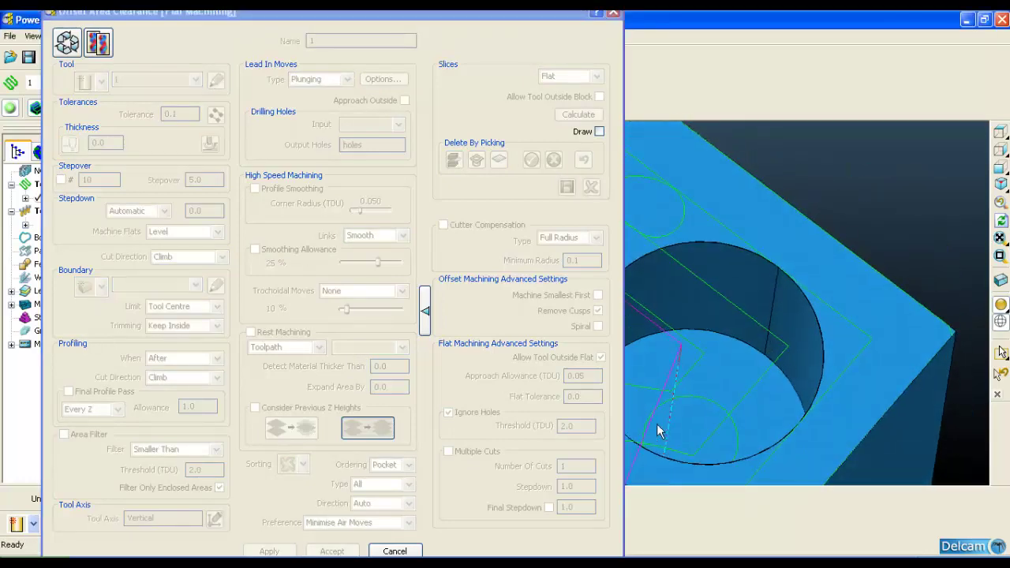
pyautogui.moveTo(683, 341); pyautogui.dragTo(734, 350, button='middle')
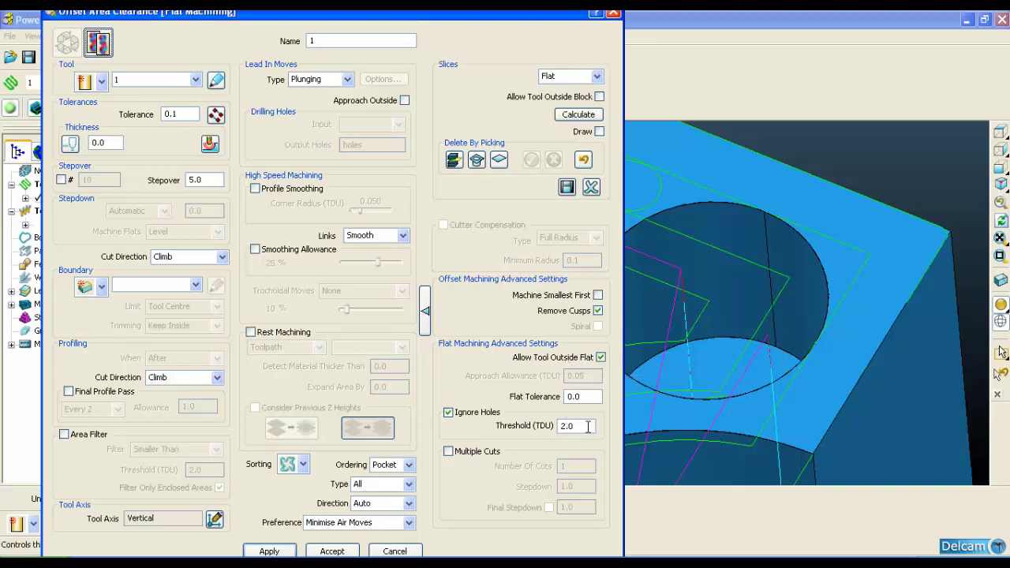
# Set the Ignore Holes threshold to 4 TDU, recalculate the toolpath and inspect the passes over the corner hole
pyautogui.moveTo(588, 426); pyautogui.dragTo(548, 430)
pyautogui.write('4')
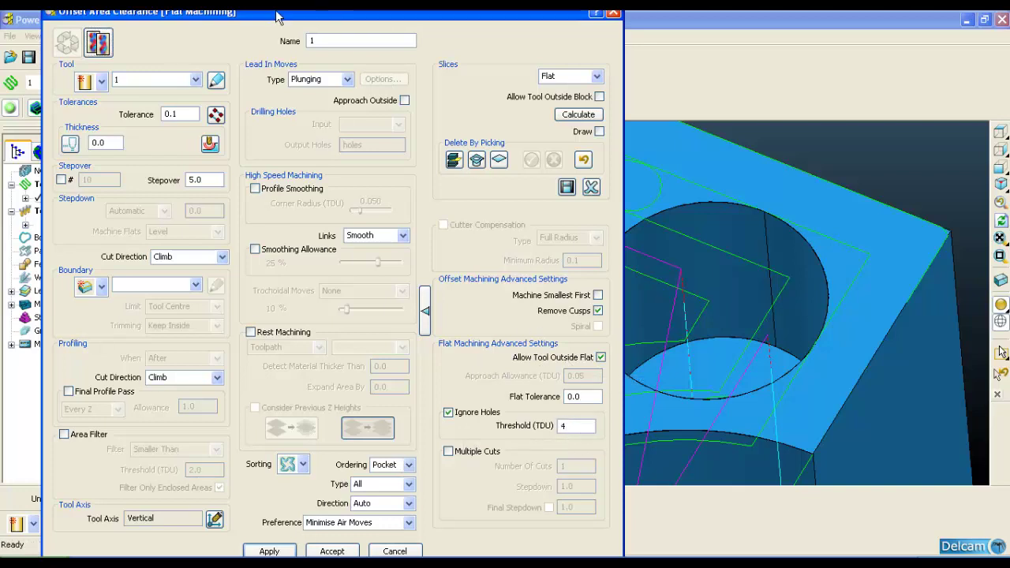
pyautogui.click(278, 552)
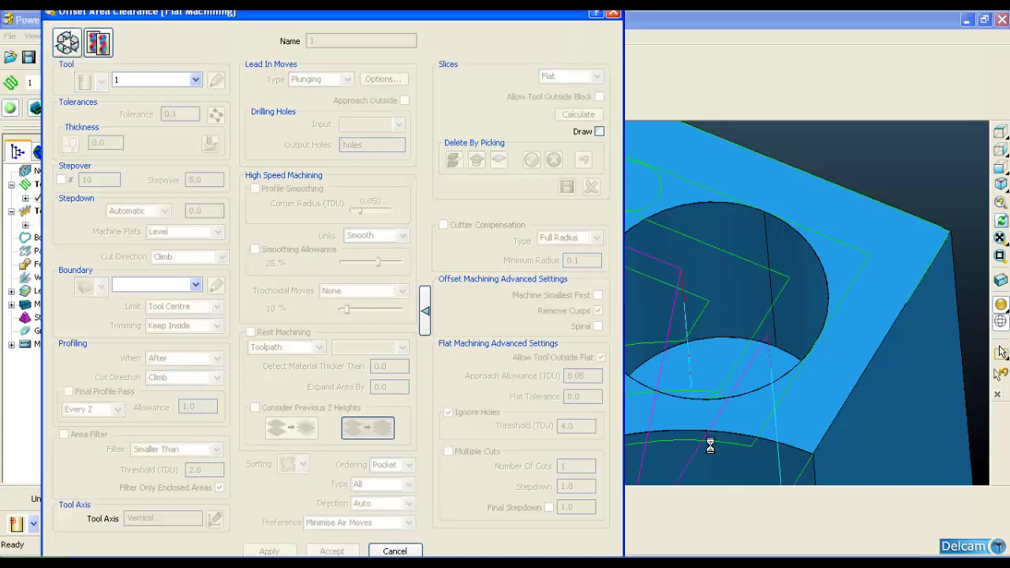
pyautogui.moveTo(709, 445); pyautogui.dragTo(727, 299, button='middle')
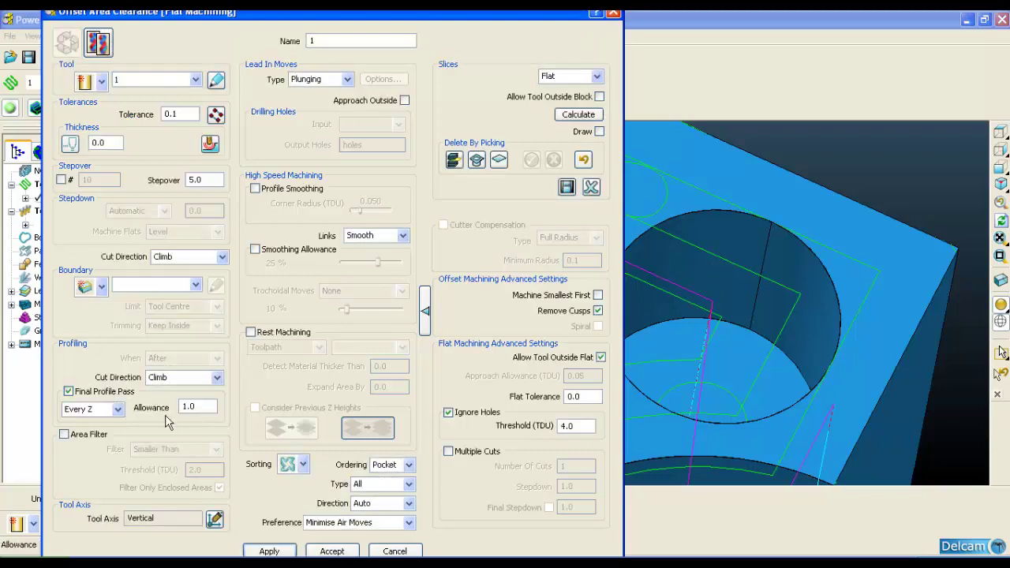
# Turn off Final Profile Pass and enable the Smaller Than area filter at 2.0 TDU without Filter Only Enclosed Areas
pyautogui.click(98, 391)
pyautogui.click(94, 433)
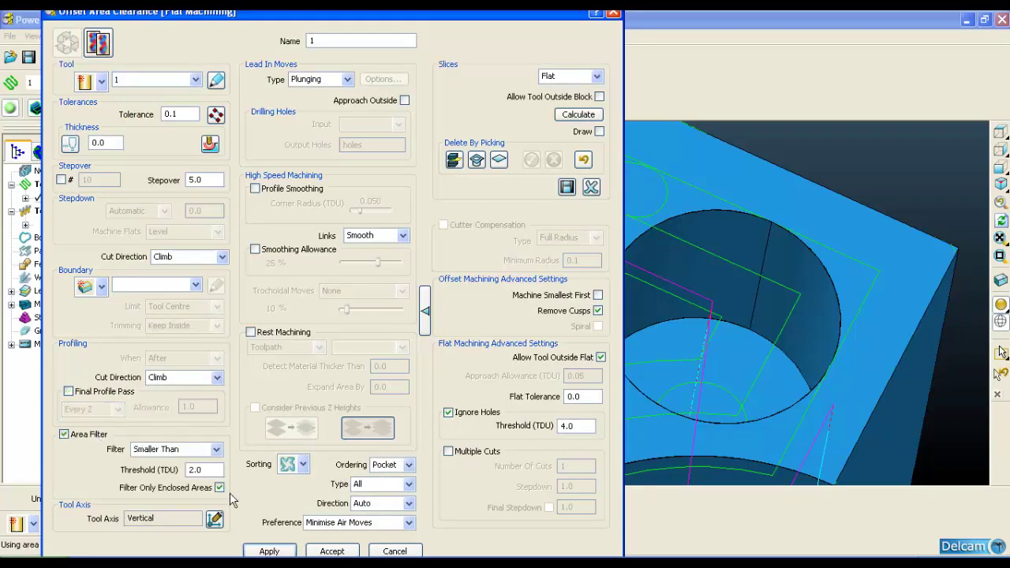
pyautogui.click(220, 487)
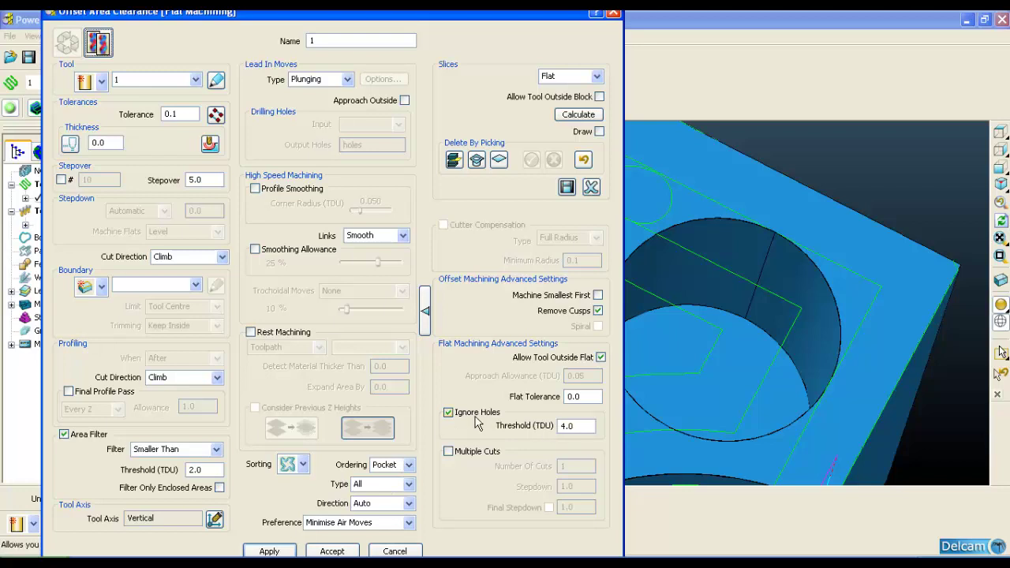
# Turn off Ignore Holes, recalculate the toolpath and inspect the passes around the corner hole
pyautogui.click(476, 417)
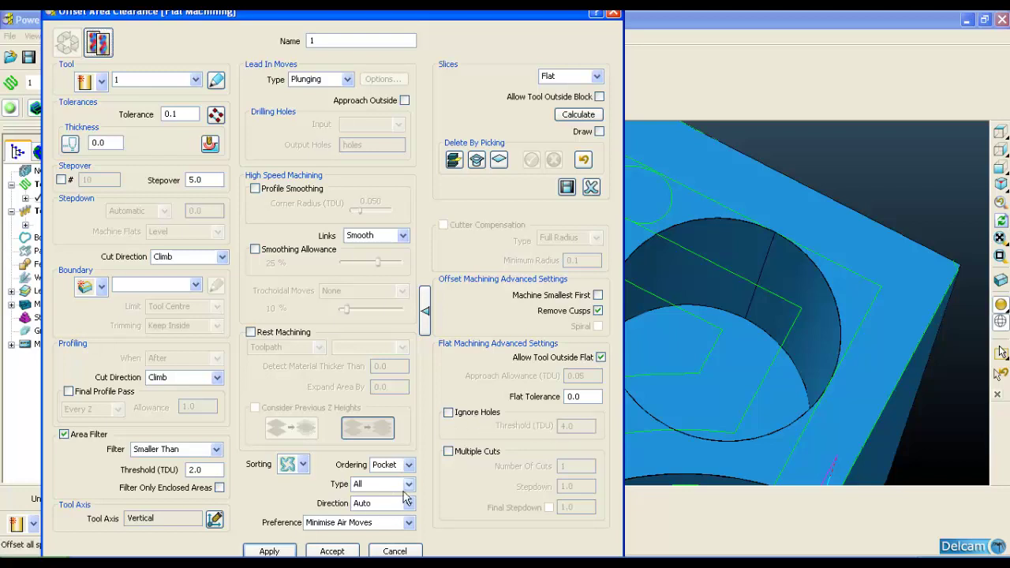
pyautogui.click(268, 551)
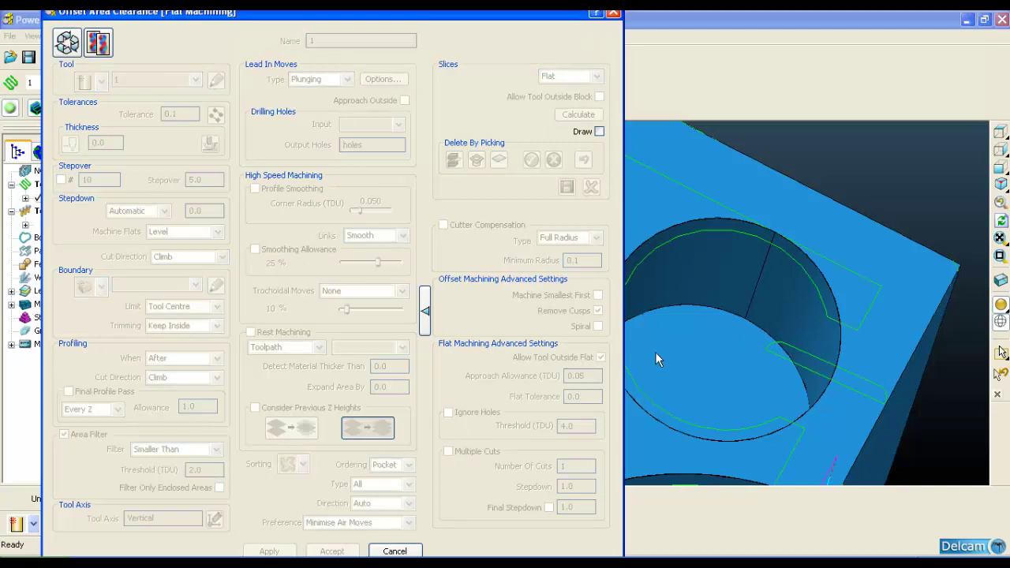
pyautogui.moveTo(713, 375); pyautogui.dragTo(709, 239, button='middle')
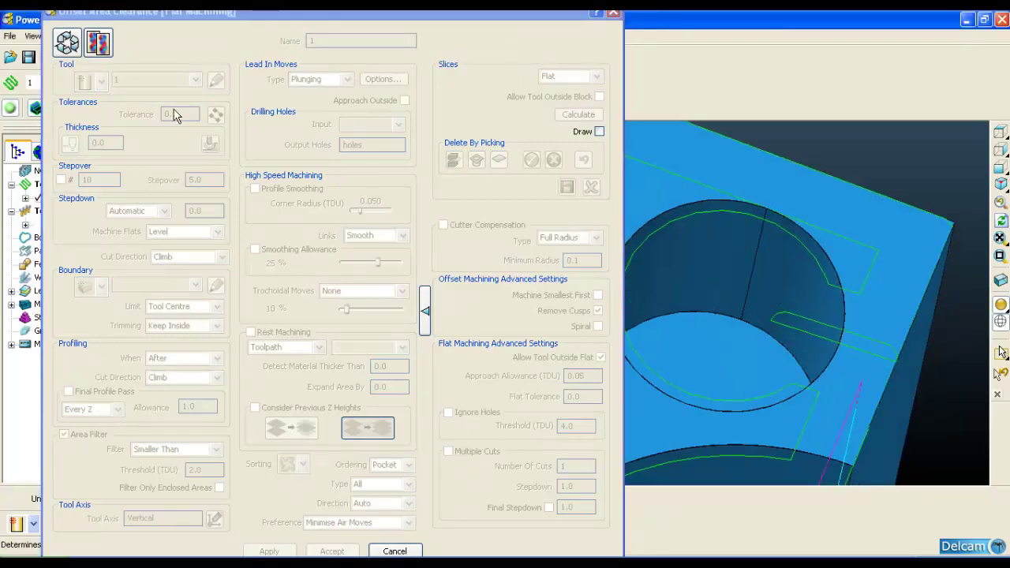
# Make toolpath 1 editable, turn off Area Filter and Allow Tool Outside Flat, and close its settings without applying them
pyautogui.click(79, 60)
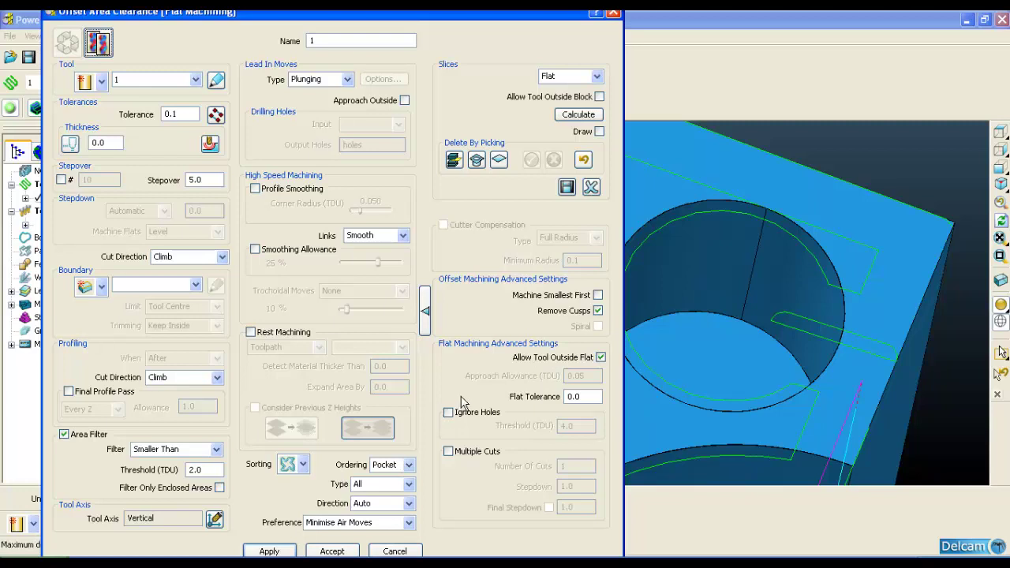
pyautogui.click(64, 435)
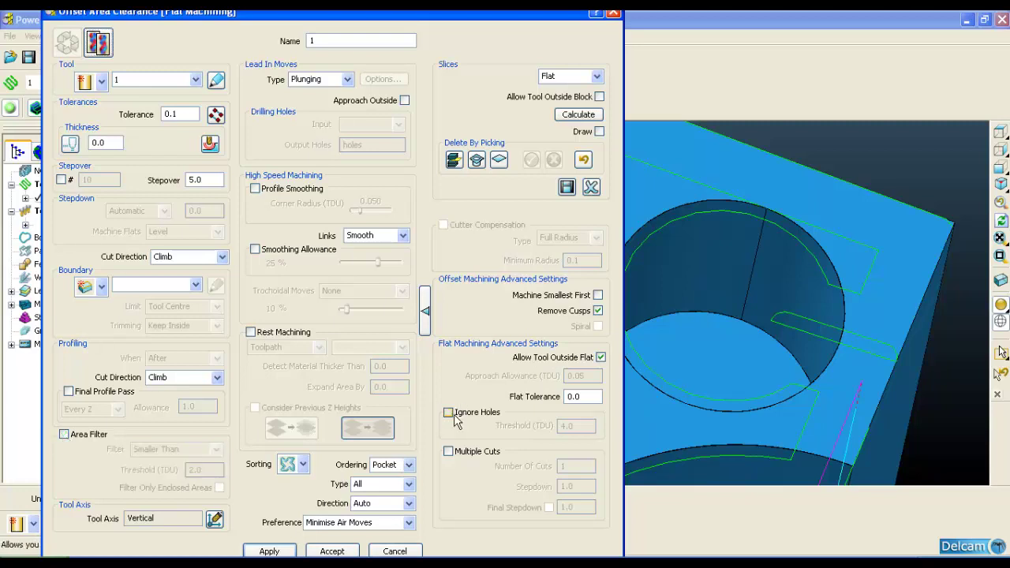
pyautogui.click(600, 357)
pyautogui.moveTo(552, 11); pyautogui.dragTo(476, 10)
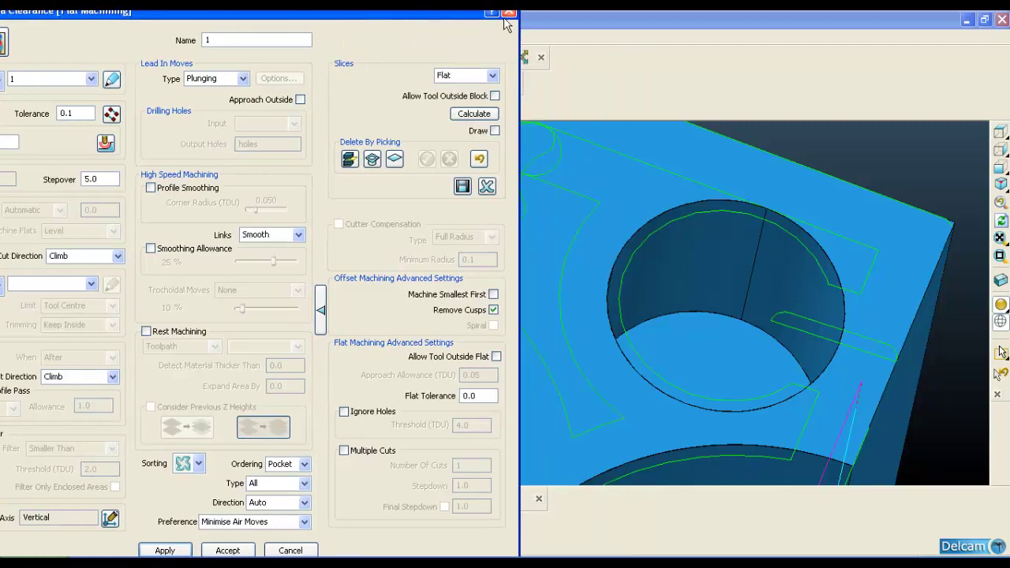
pyautogui.click(508, 13)
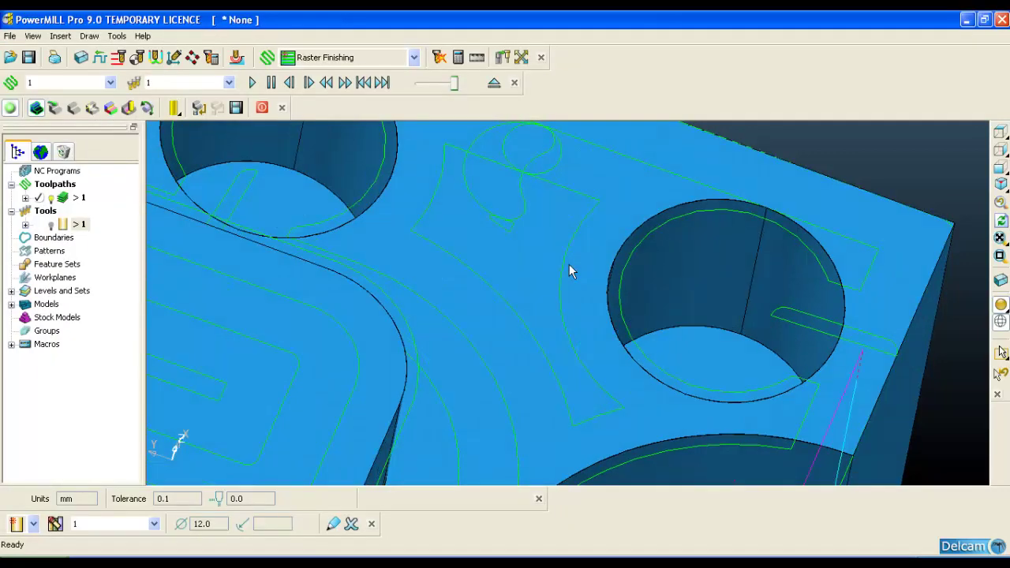
# Hide toolpath 1 and select the main flat surface around the holes and the raised boss
pyautogui.moveTo(569, 268); pyautogui.dragTo(491, 337, button='middle')
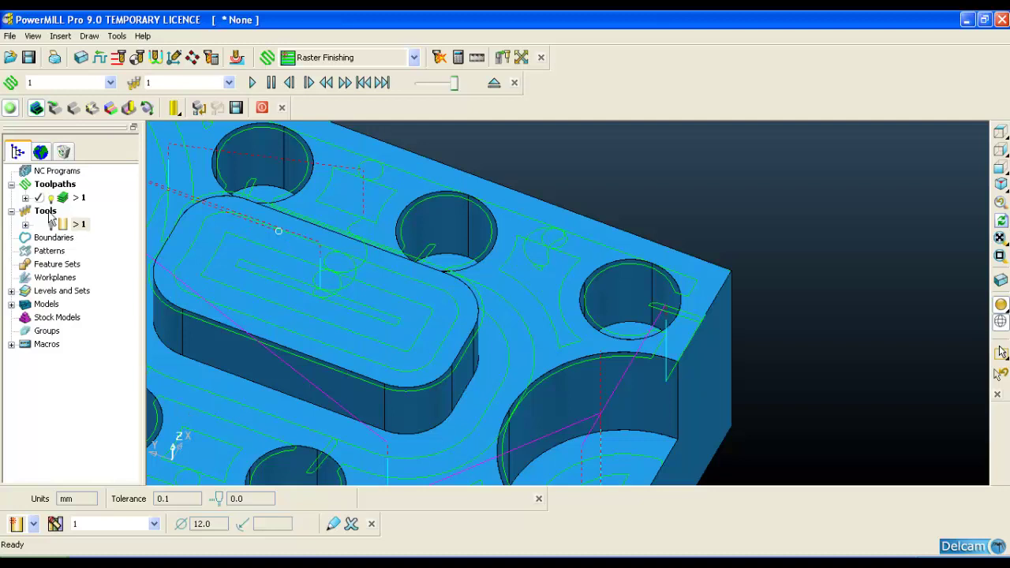
pyautogui.click(51, 198)
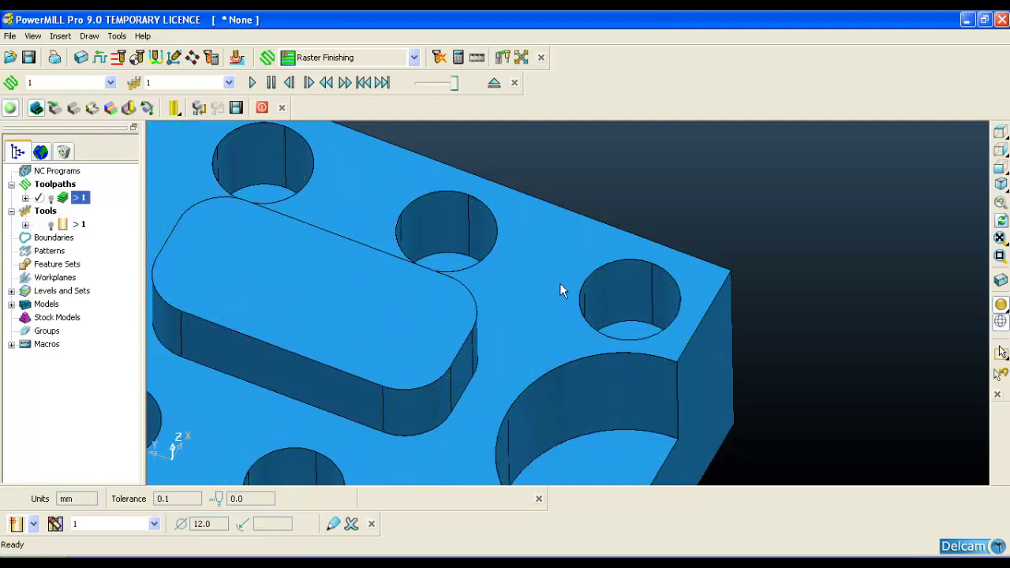
pyautogui.scroll(-3, 550, 283)
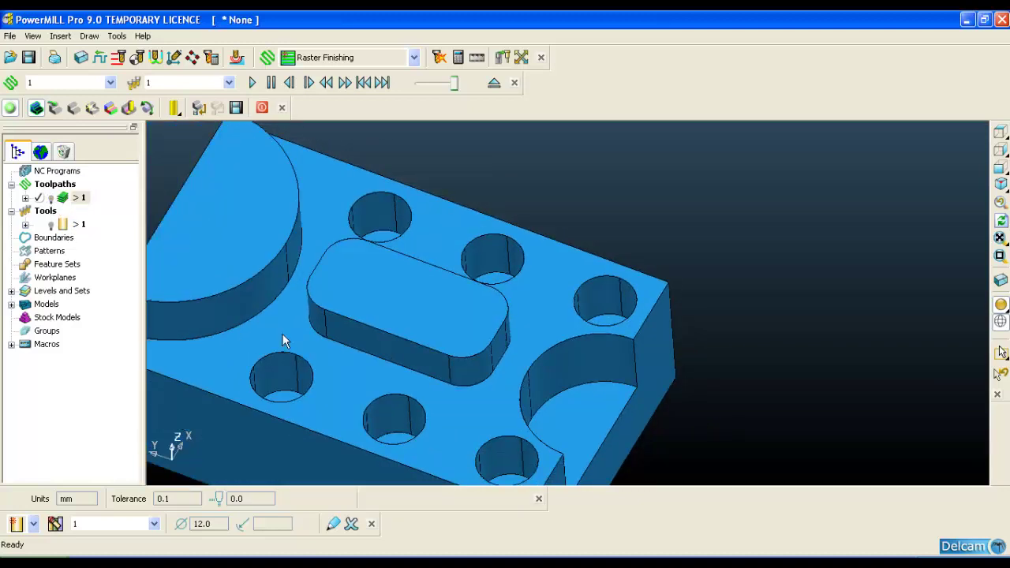
pyautogui.scroll(-4, 281, 333)
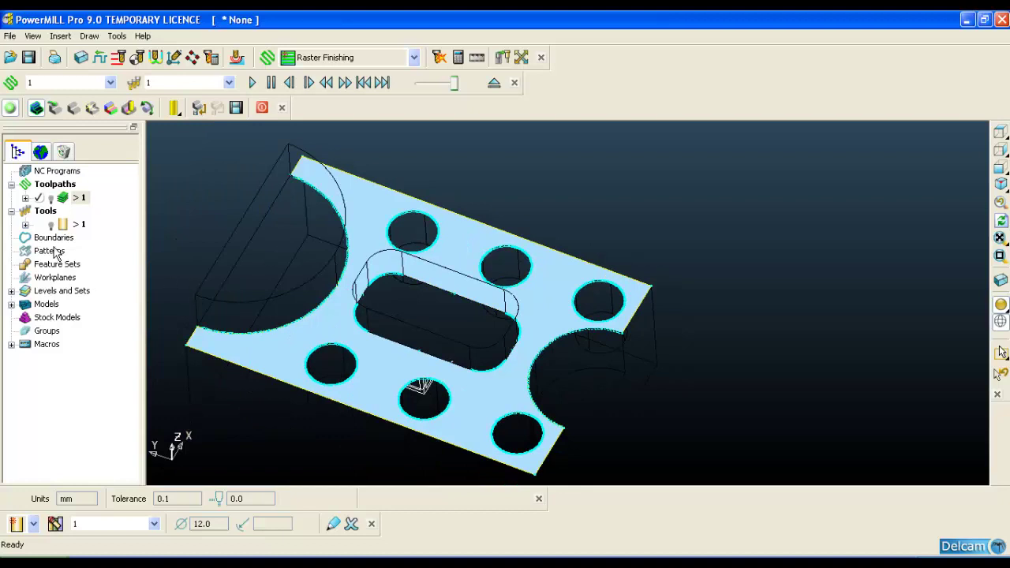
# Create user-defined boundary 1 from the selected main flat surface of the model and accept it
pyautogui.rightClick(52, 237)
pyautogui.moveTo(132, 299)
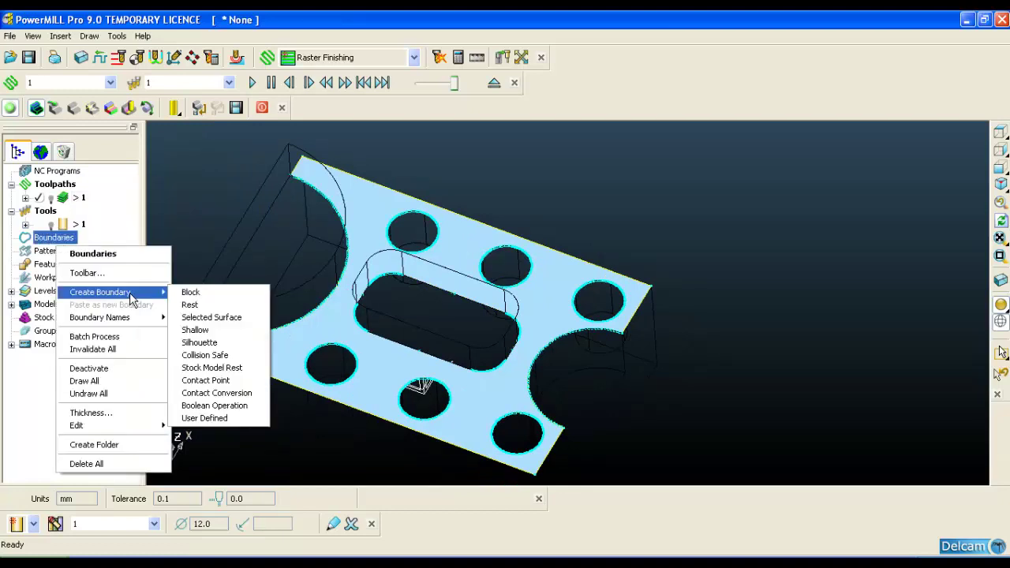
pyautogui.click(215, 419)
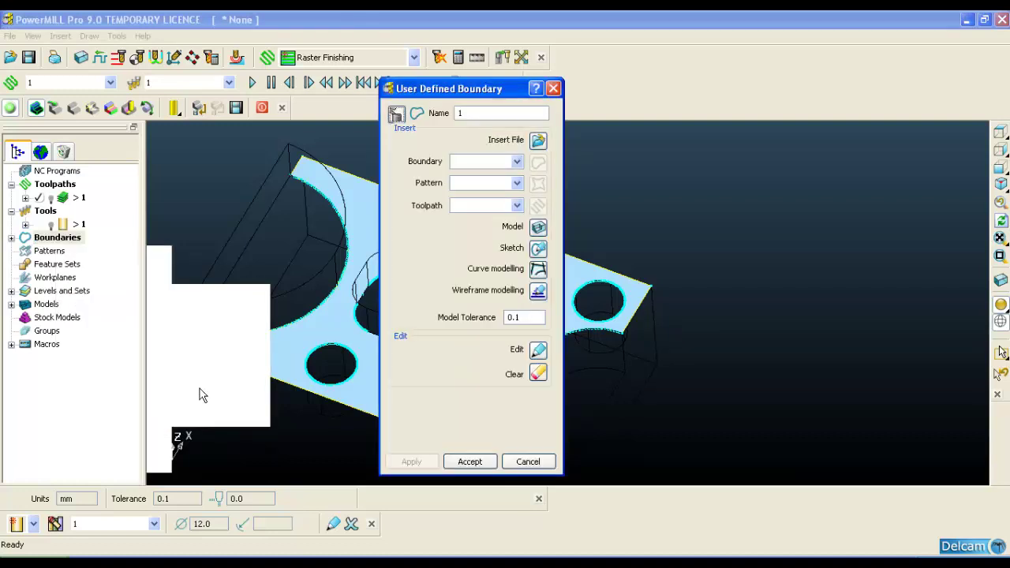
pyautogui.click(537, 234)
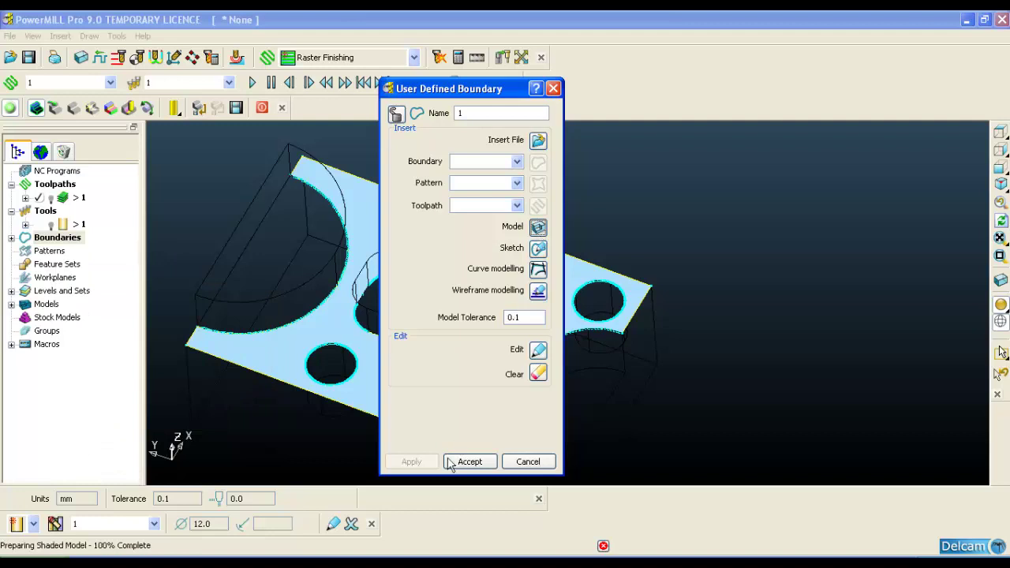
pyautogui.click(469, 463)
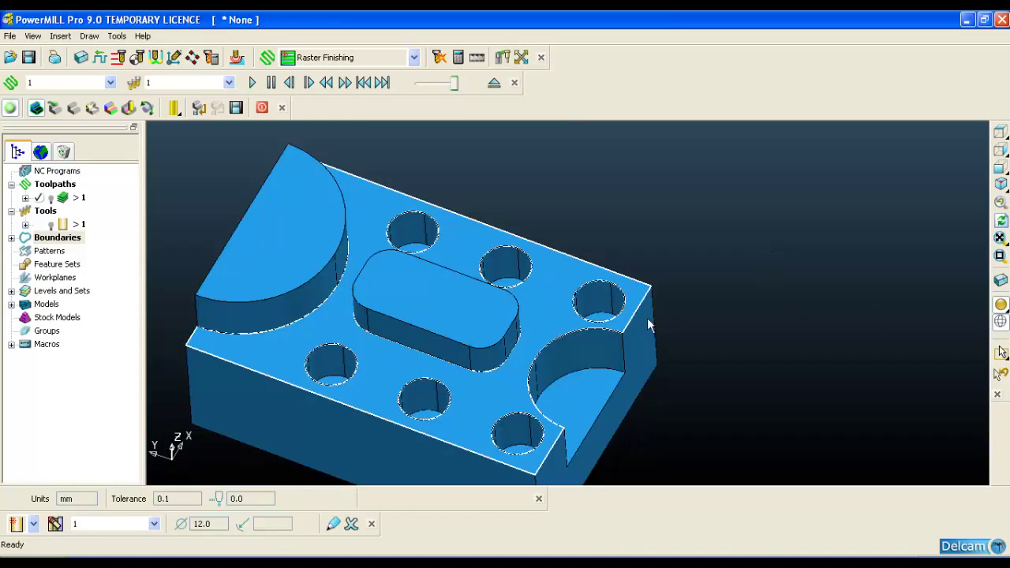
# Select the six circular hole segments of the boundary and turn off the model shading to check them
pyautogui.scroll(2, 647, 323)
pyautogui.scroll(-1, 734, 231)
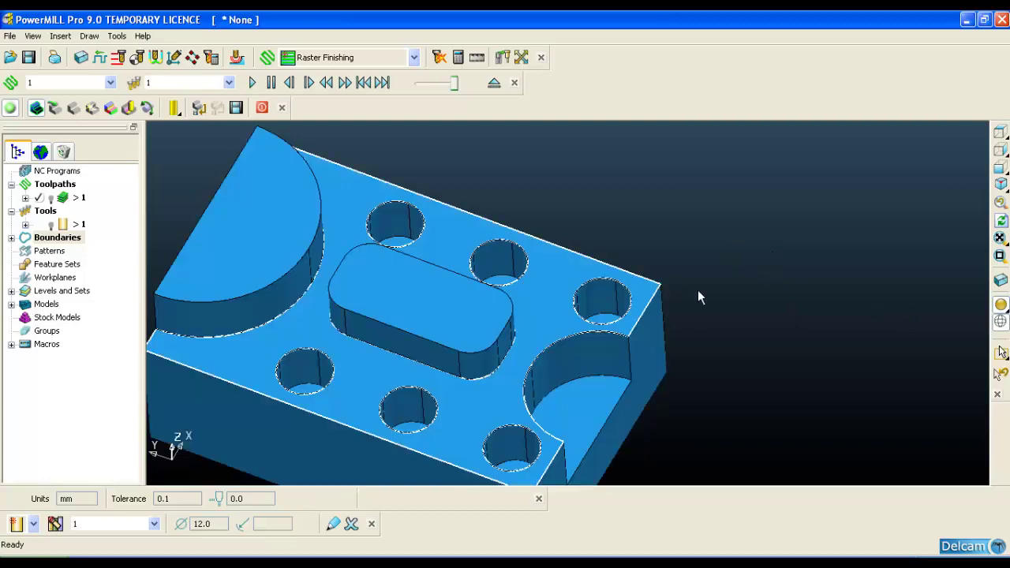
pyautogui.click(569, 340)
pyautogui.moveTo(777, 252)
pyautogui.mouseDown(button='middle')
pyautogui.moveTo(582, 300)
pyautogui.moveTo(568, 295)
pyautogui.moveTo(563, 239)
pyautogui.moveTo(564, 255)
pyautogui.mouseUp(button='middle')
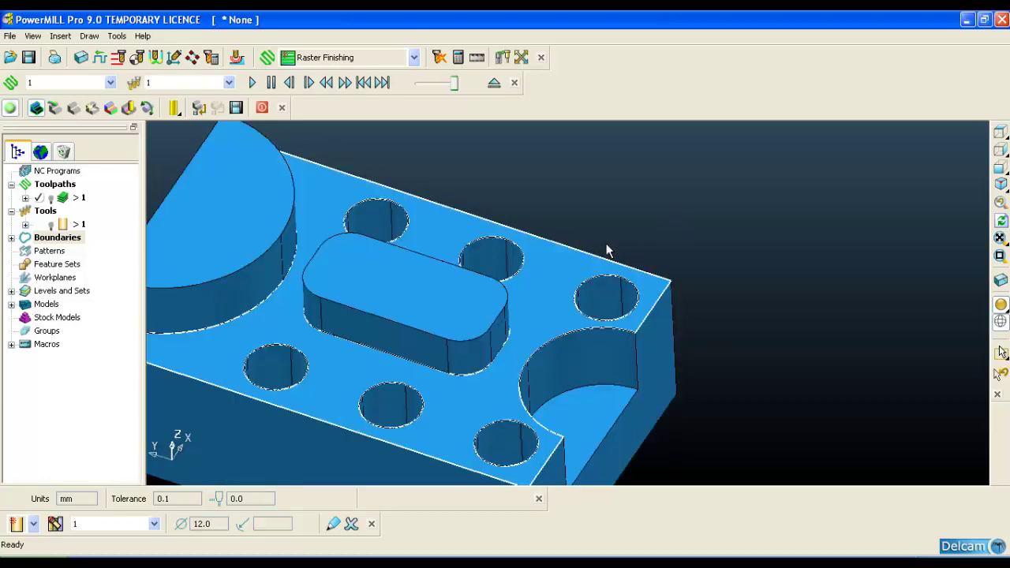
pyautogui.click(1001, 138)
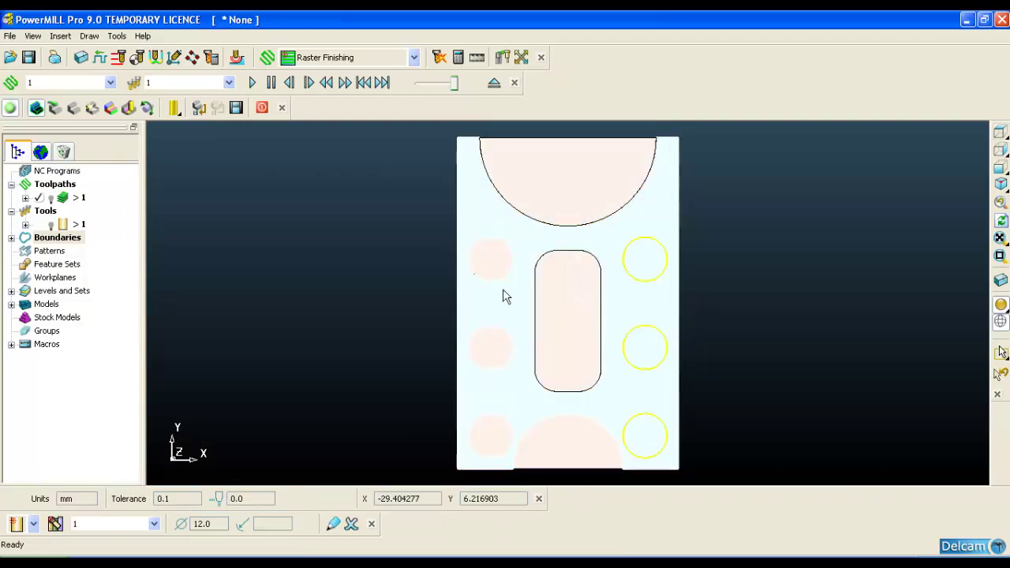
pyautogui.moveTo(494, 272); pyautogui.dragTo(498, 442)
pyautogui.moveTo(607, 433); pyautogui.dragTo(655, 260, button='middle')
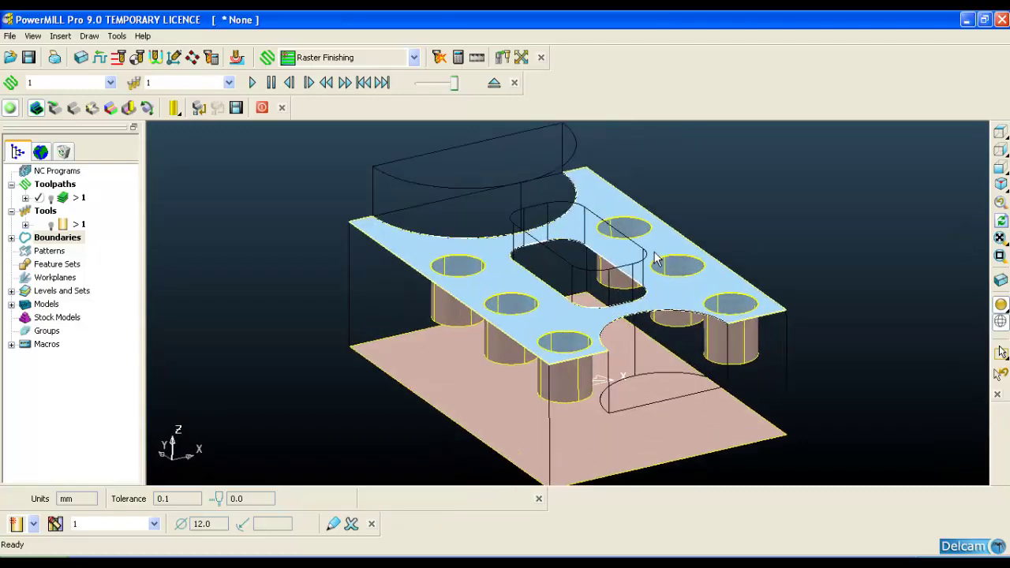
pyautogui.click(1000, 321)
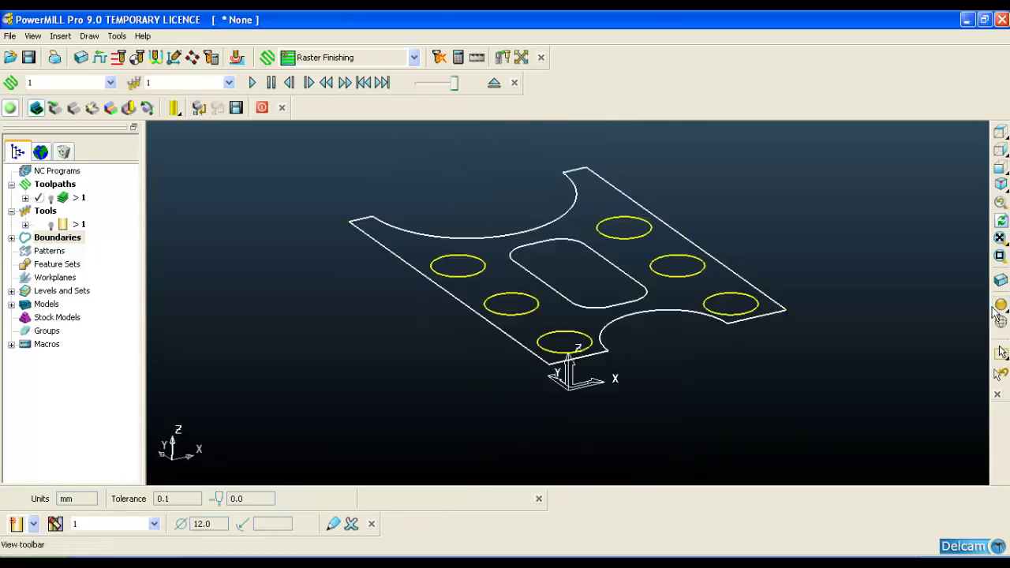
pyautogui.moveTo(639, 298)
pyautogui.mouseDown(button='middle')
pyautogui.moveTo(727, 380)
pyautogui.moveTo(734, 333)
pyautogui.mouseUp(button='middle')
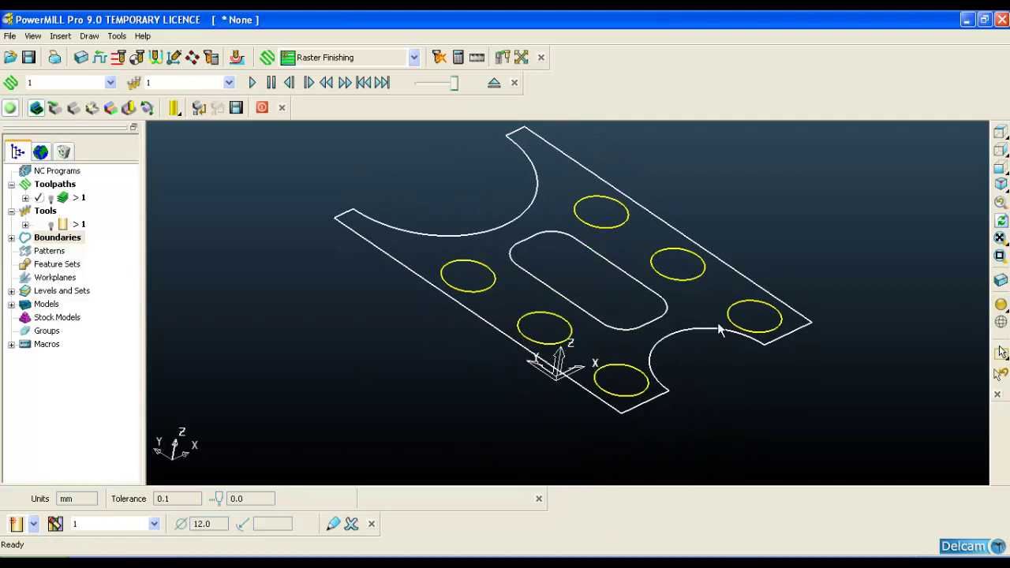
# Create projected planes from the six selected hole segments and shade the model to inspect the capped holes
pyautogui.click(11, 305)
pyautogui.rightClick(47, 308)
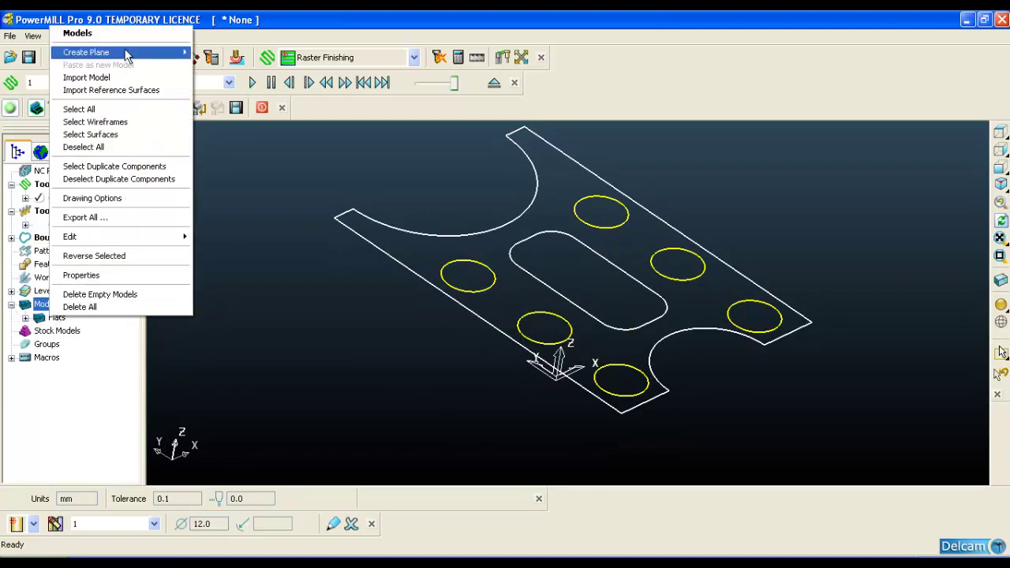
pyautogui.rightClick(46, 316)
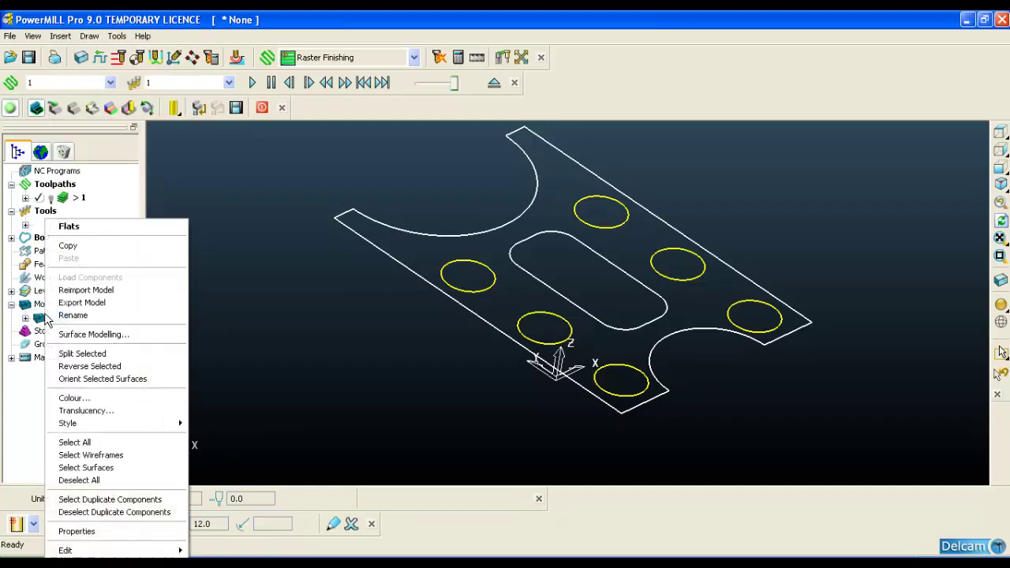
pyautogui.click(40, 306)
pyautogui.rightClick(40, 306)
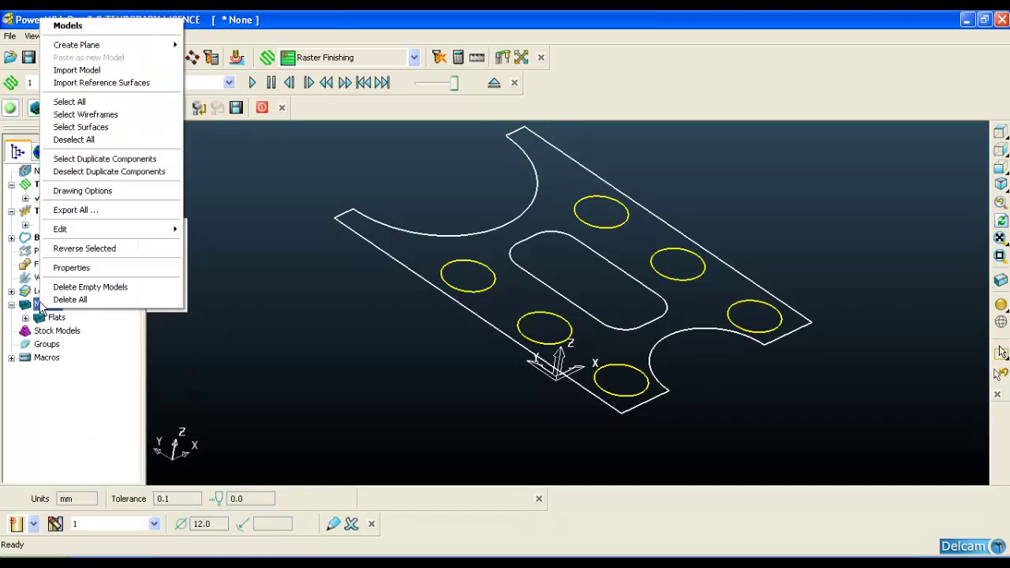
pyautogui.moveTo(117, 47)
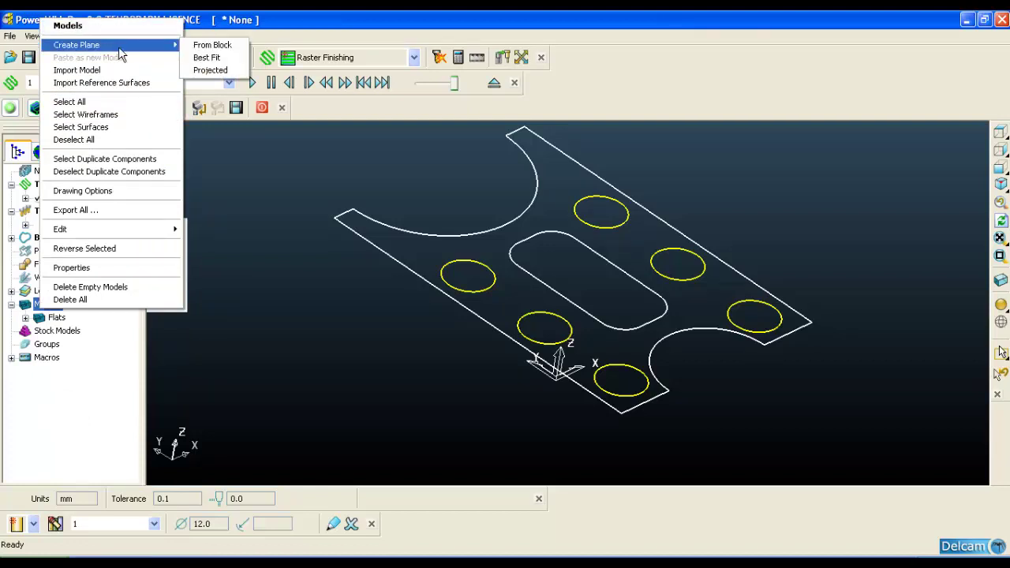
pyautogui.click(222, 70)
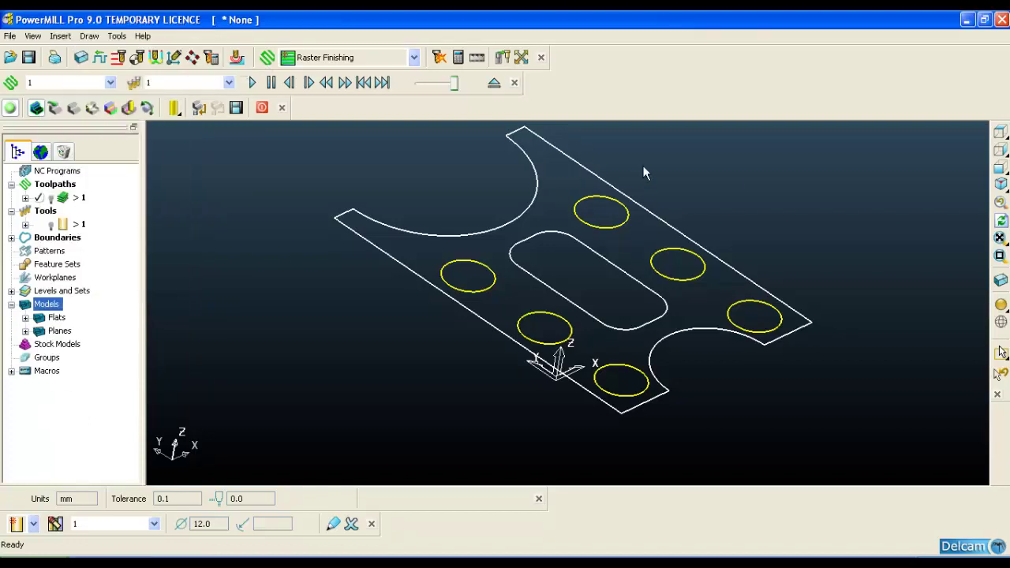
pyautogui.click(1001, 304)
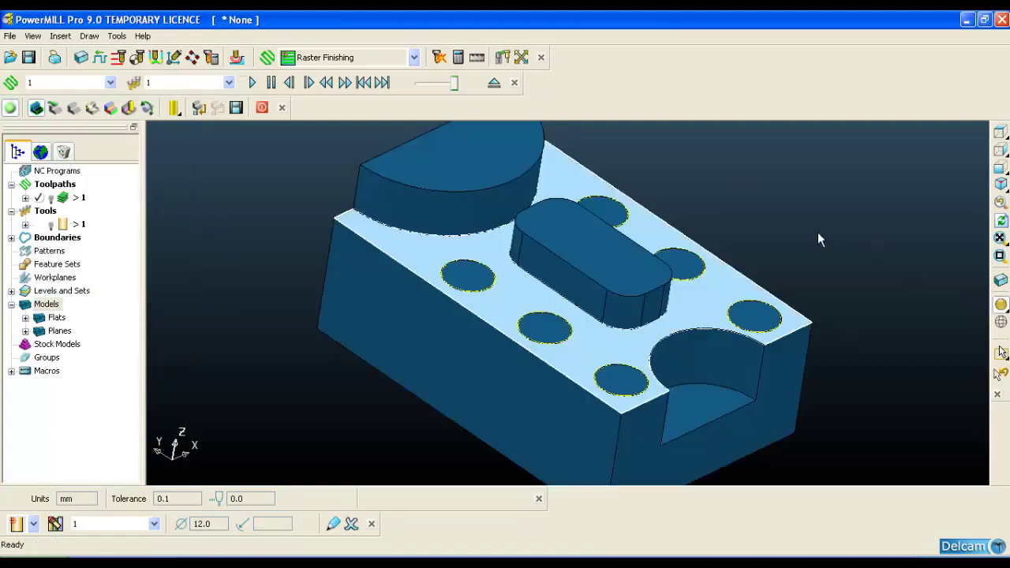
pyautogui.moveTo(629, 260); pyautogui.dragTo(787, 189, button='middle')
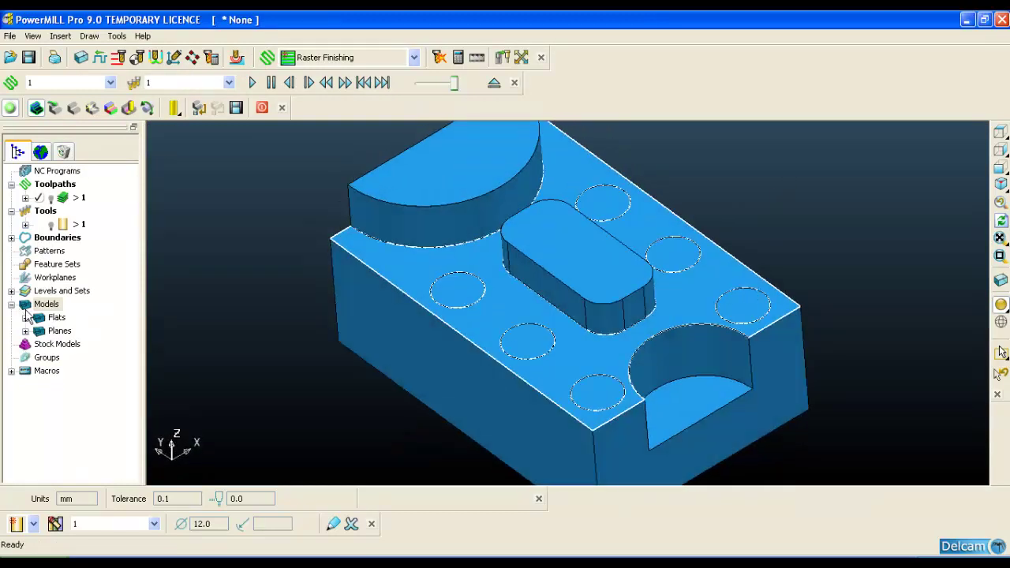
# Delete the Planes model and boundary 1
pyautogui.rightClick(54, 333)
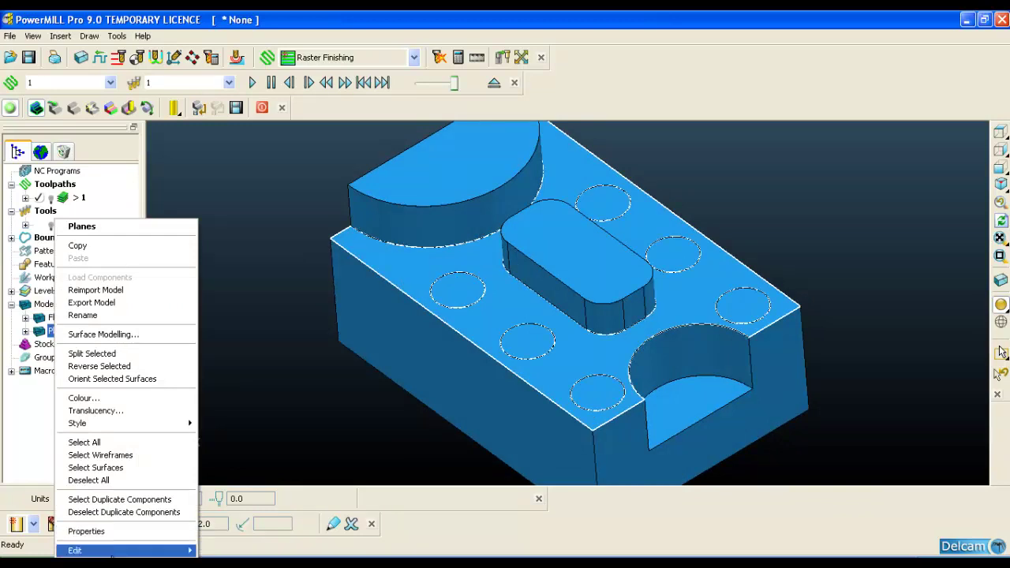
pyautogui.press('Delete')
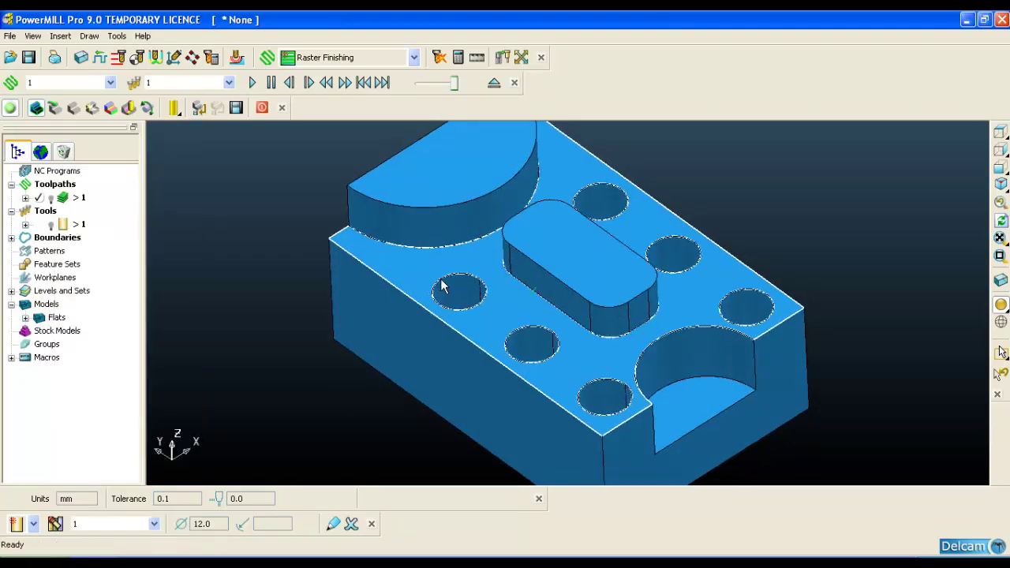
pyautogui.click(17, 238)
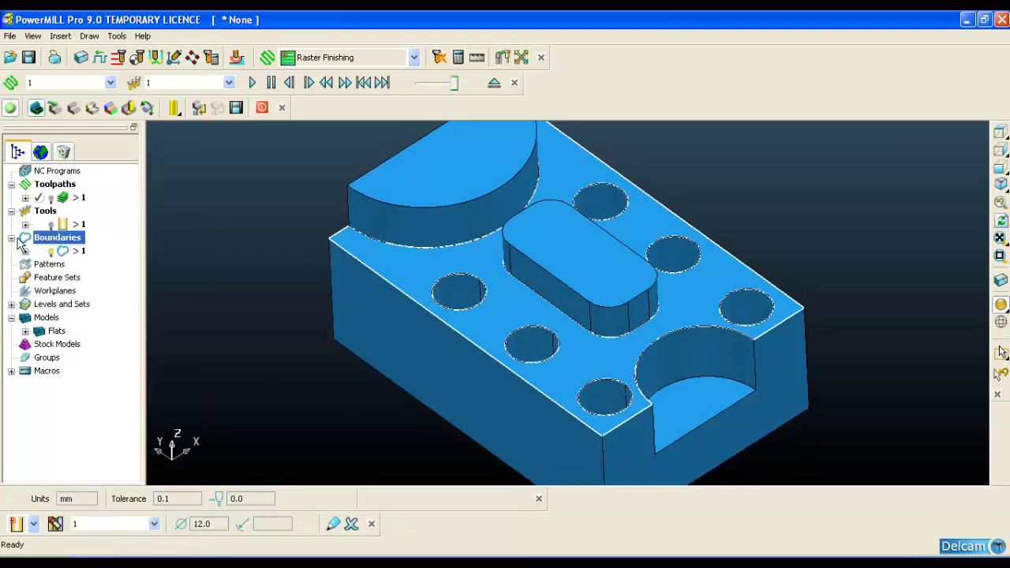
pyautogui.rightClick(75, 252)
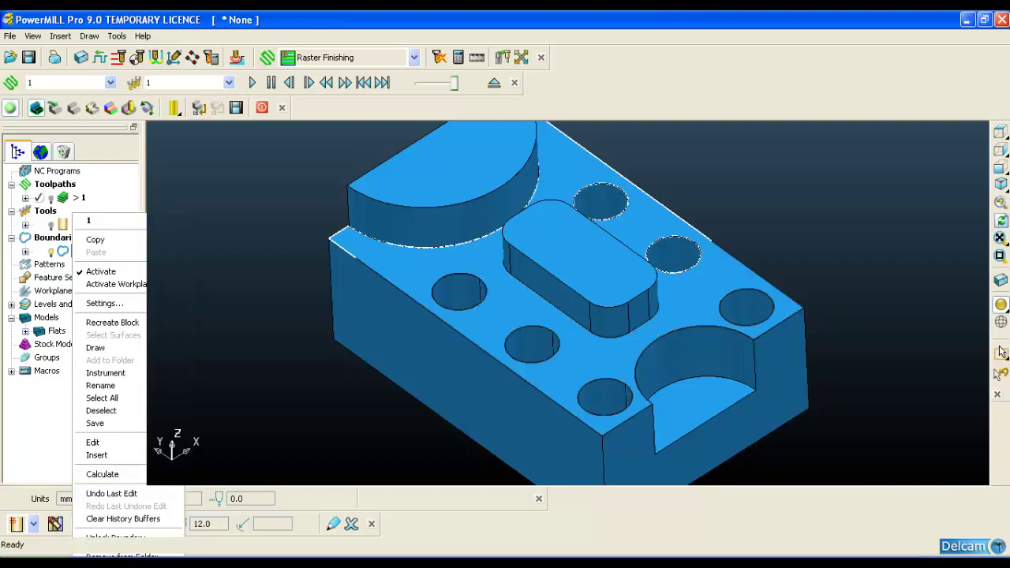
pyautogui.press('Delete')
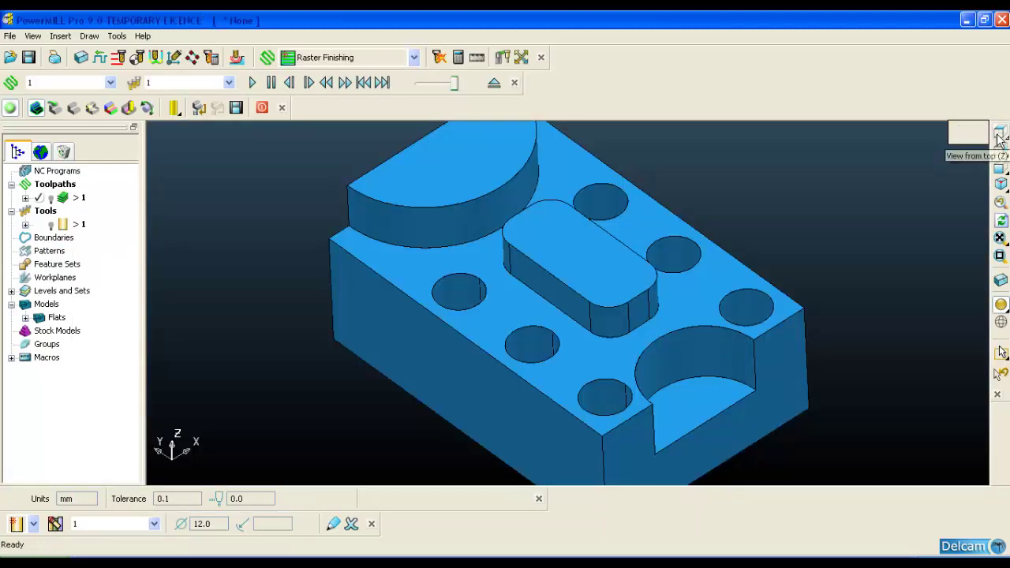
# Select the surfaces of all six holes in both rows and inspect the selection from several angles
pyautogui.click(999, 138)
pyautogui.click(656, 266)
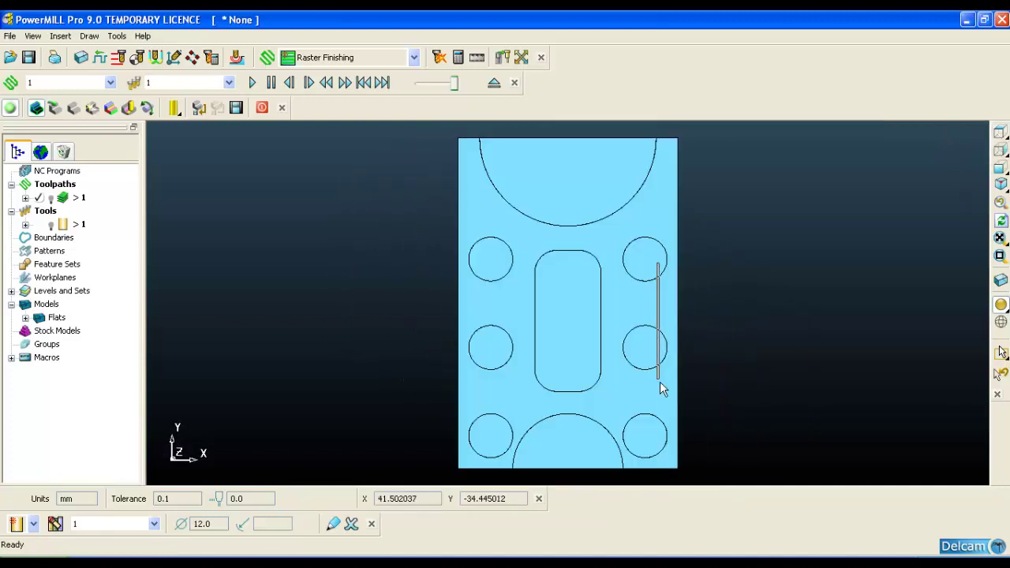
pyautogui.moveTo(661, 388); pyautogui.dragTo(649, 430)
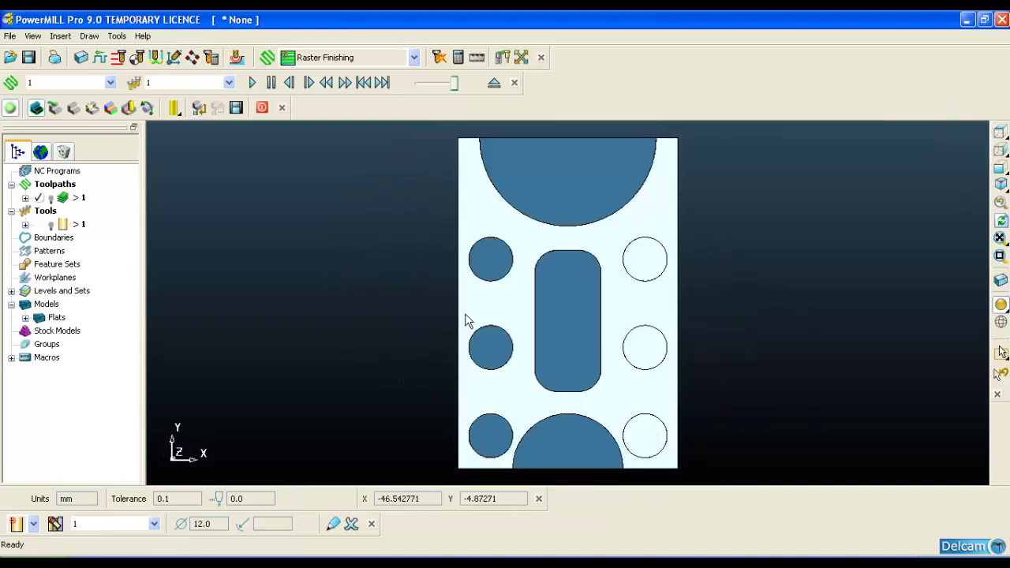
pyautogui.moveTo(498, 264); pyautogui.dragTo(484, 443)
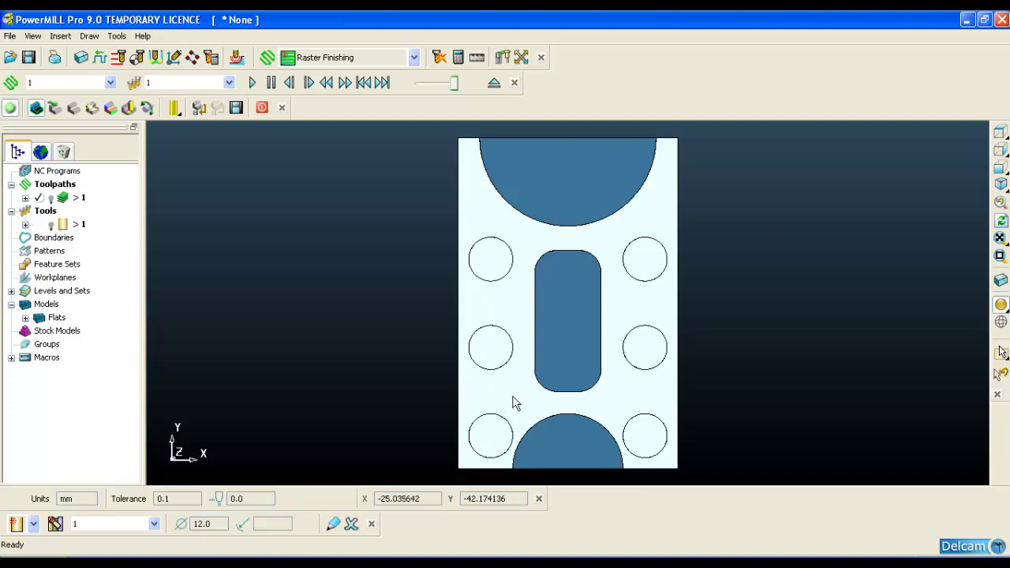
pyautogui.moveTo(513, 402); pyautogui.dragTo(607, 293, button='middle')
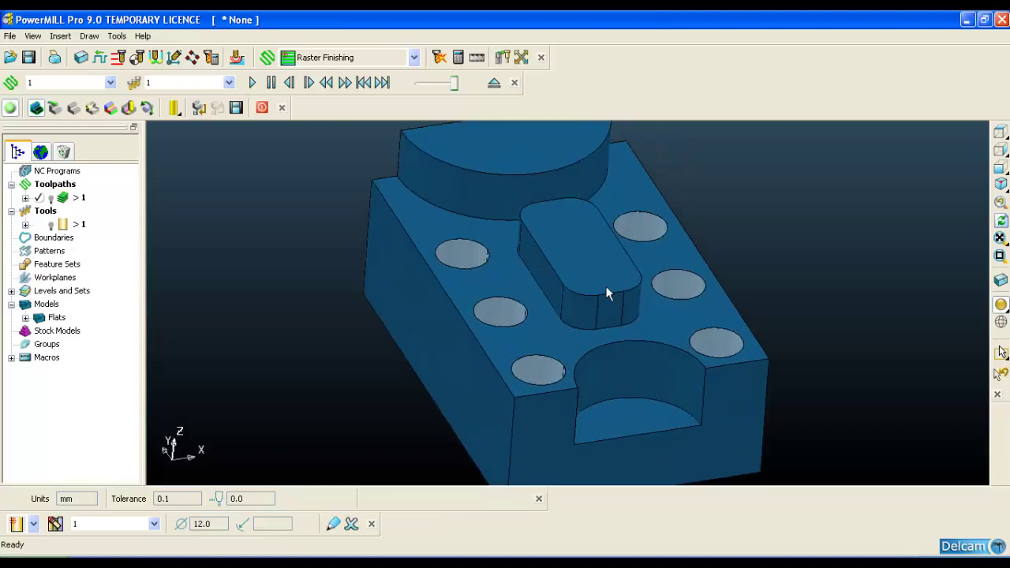
pyautogui.moveTo(444, 272); pyautogui.dragTo(442, 325, button='middle')
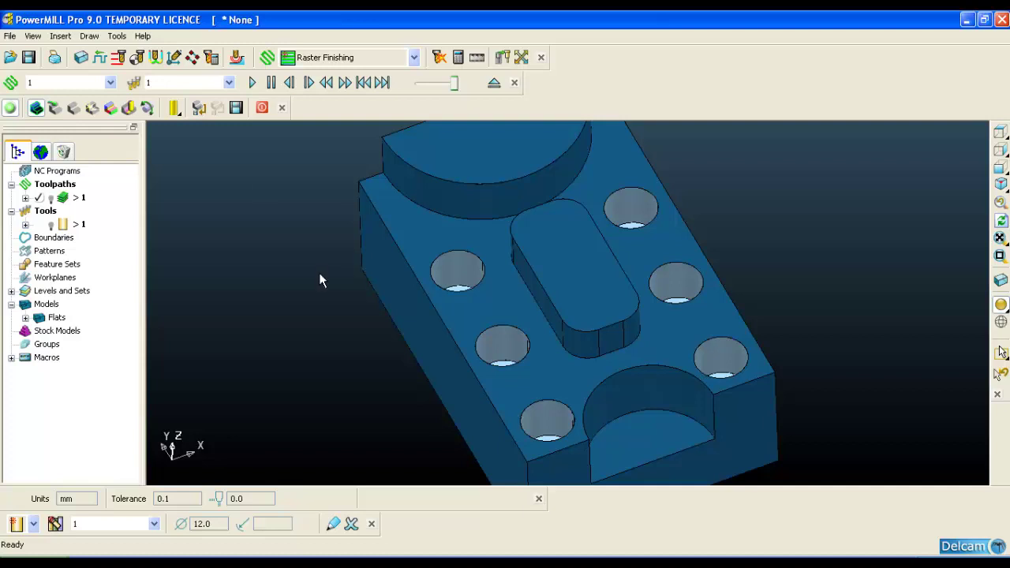
pyautogui.moveTo(542, 266); pyautogui.dragTo(438, 287, button='middle')
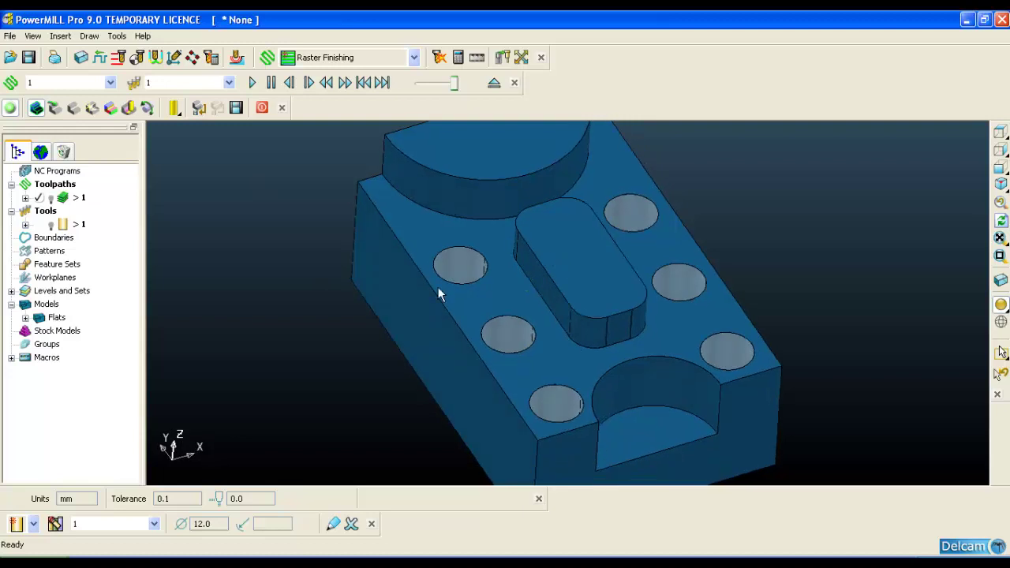
# Start creating a boundary with the hole surfaces selected
pyautogui.rightClick(56, 241)
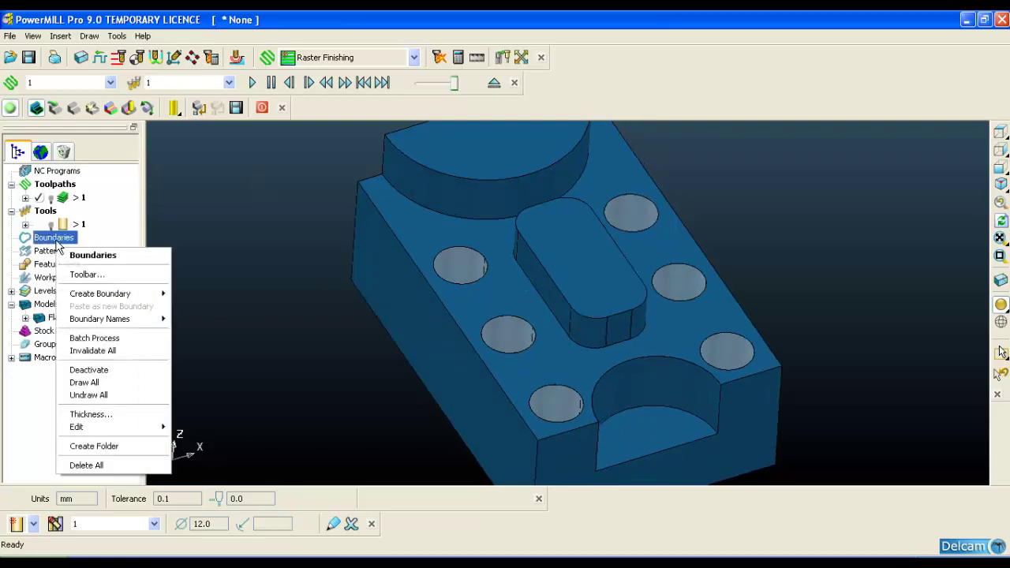
# Create a user-defined boundary from the model geometry and accept it
pyautogui.moveTo(124, 299)
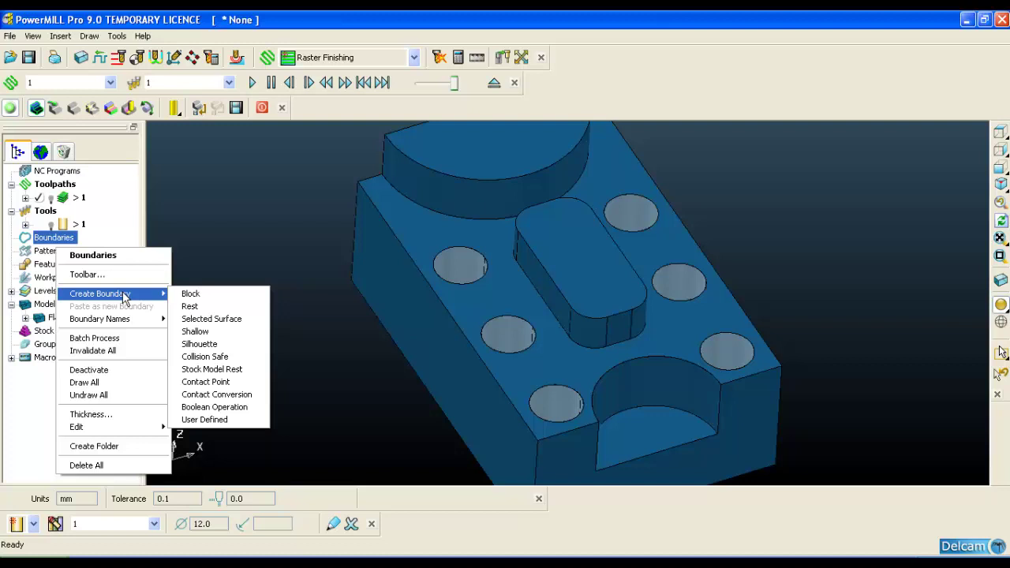
pyautogui.click(207, 420)
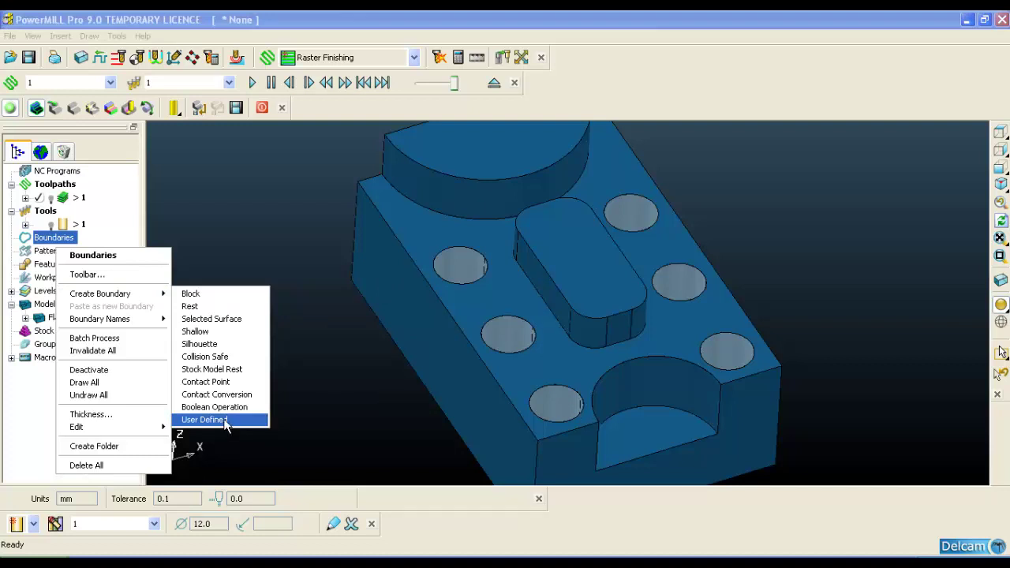
pyautogui.click(537, 227)
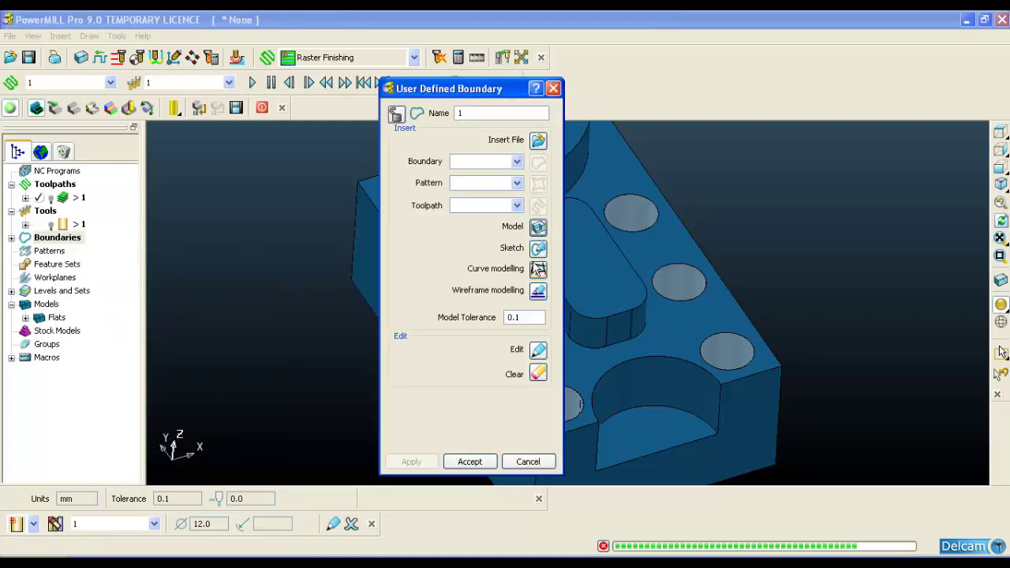
pyautogui.click(474, 464)
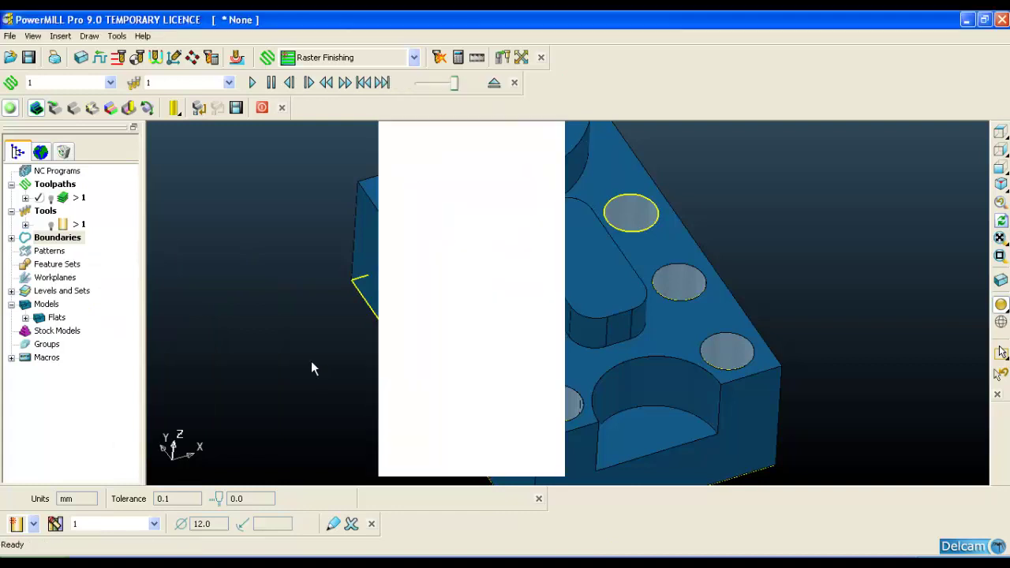
# Delete the outer boundary segment around the base of the block, keeping the boundary segments around the holes
pyautogui.moveTo(307, 358); pyautogui.dragTo(531, 298, button='middle')
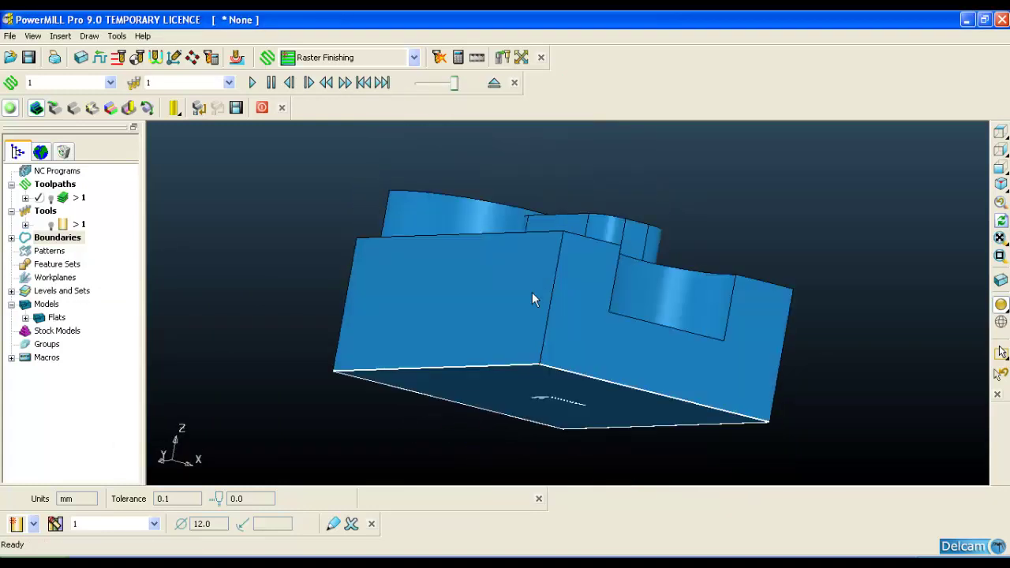
pyautogui.click(467, 366)
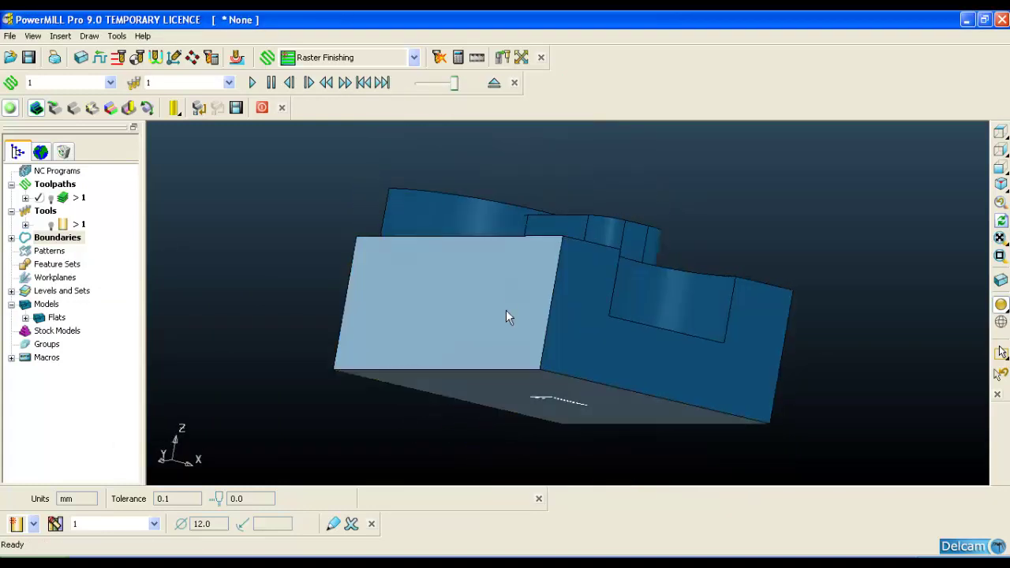
pyautogui.moveTo(508, 316); pyautogui.dragTo(563, 387, button='middle')
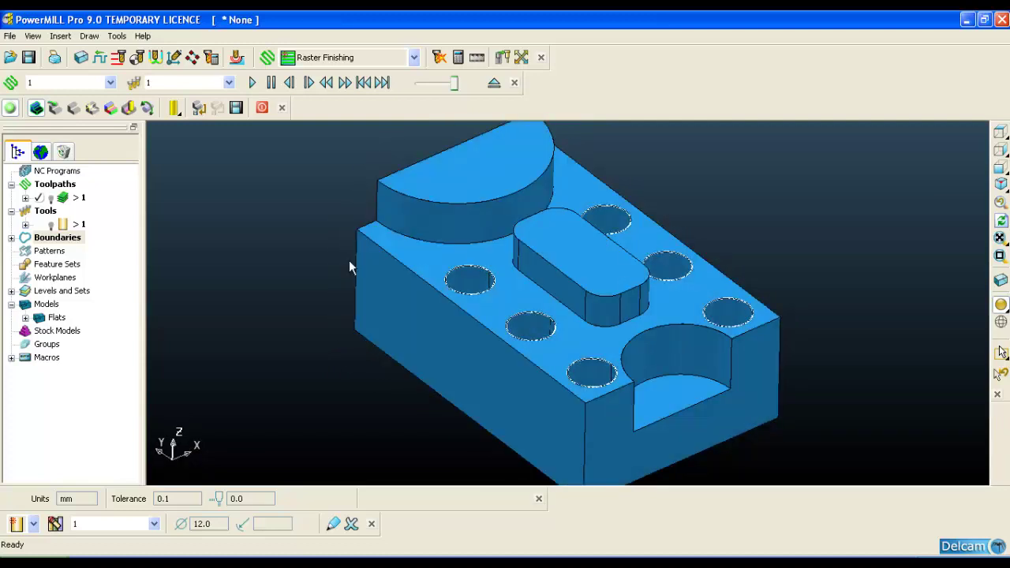
# Select the whole part with its hole boundaries and create a projected plane to cap the six holes
pyautogui.moveTo(562, 256); pyautogui.dragTo(782, 197, button='middle')
pyautogui.moveTo(782, 197); pyautogui.dragTo(288, 406)
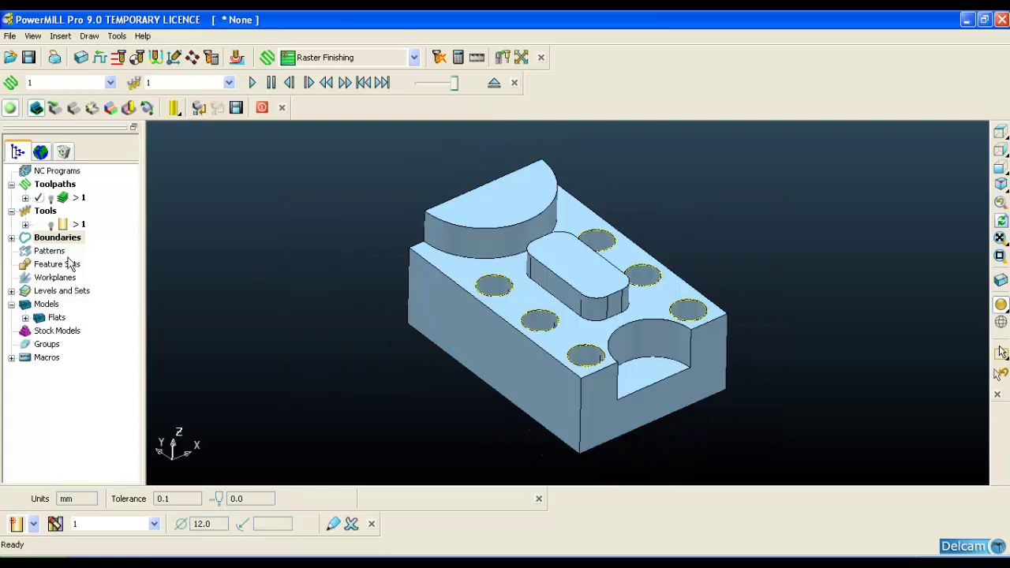
pyautogui.rightClick(46, 304)
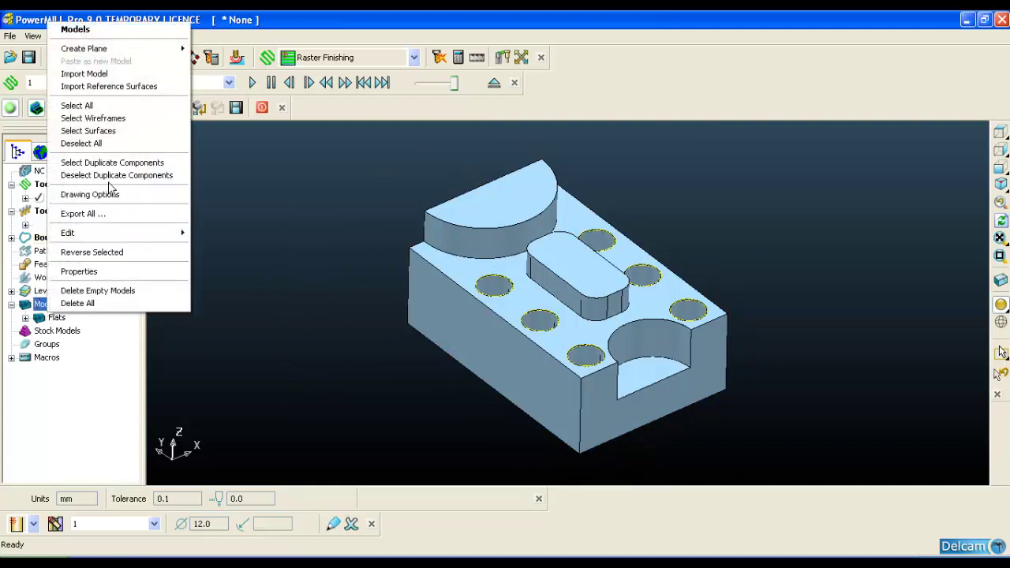
pyautogui.moveTo(109, 49)
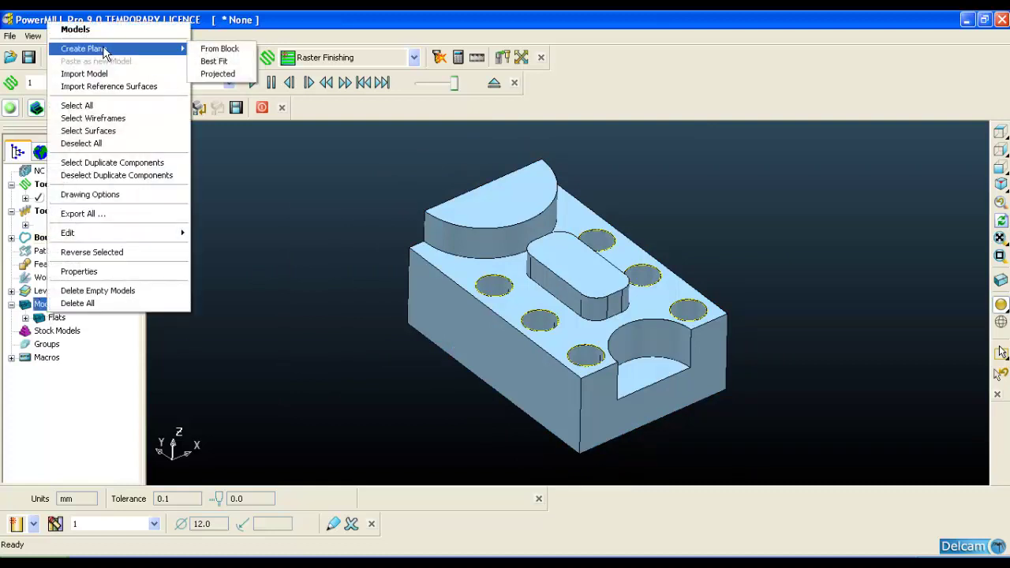
pyautogui.click(206, 76)
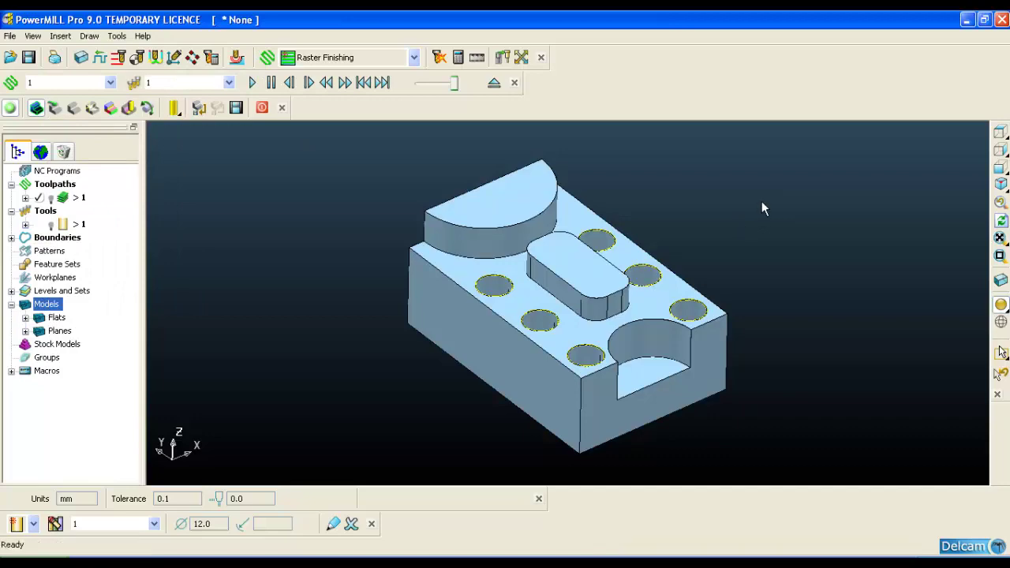
pyautogui.scroll(5, 710, 273)
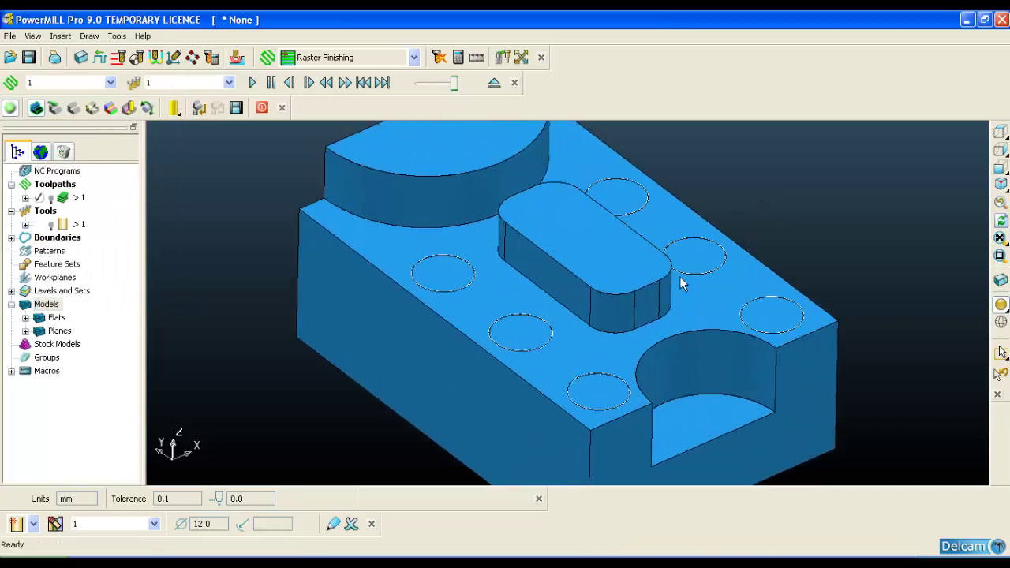
pyautogui.moveTo(682, 284); pyautogui.dragTo(594, 278, button='middle')
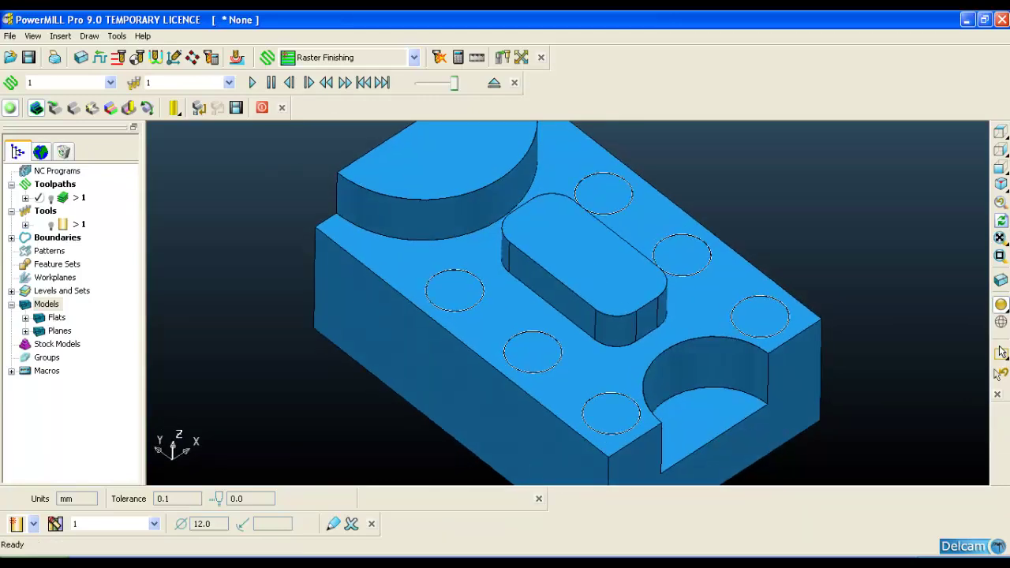
# Switch to the v803-AreaClearance document in Word and review the remaining pages of the area clearance flats exercise
pyautogui.hotkey('alt', 'Tab')
pyautogui.scroll(-15, 449, 393)
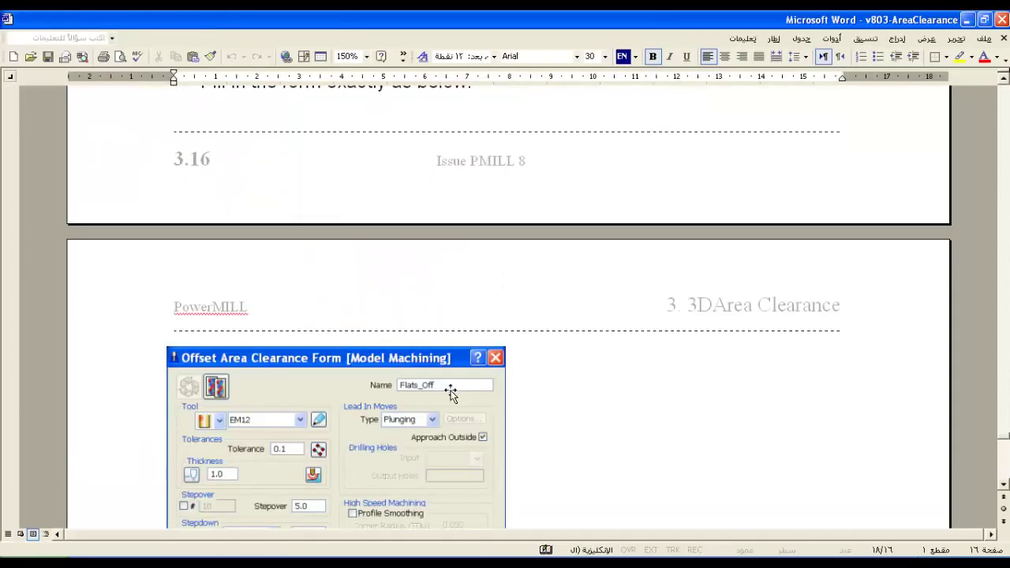
pyautogui.scroll(-20, 449, 392)
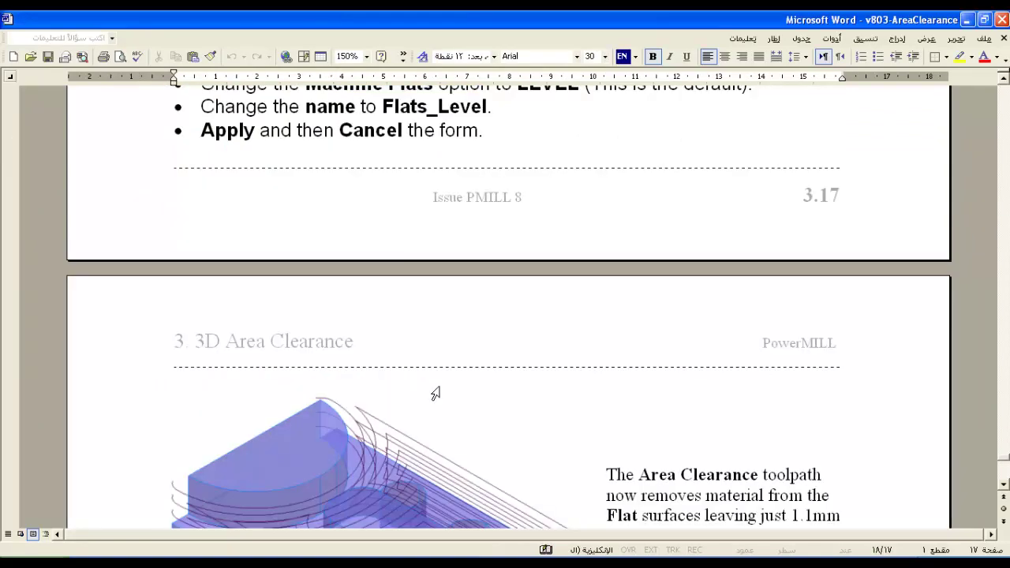
pyautogui.scroll(-20, 435, 392)
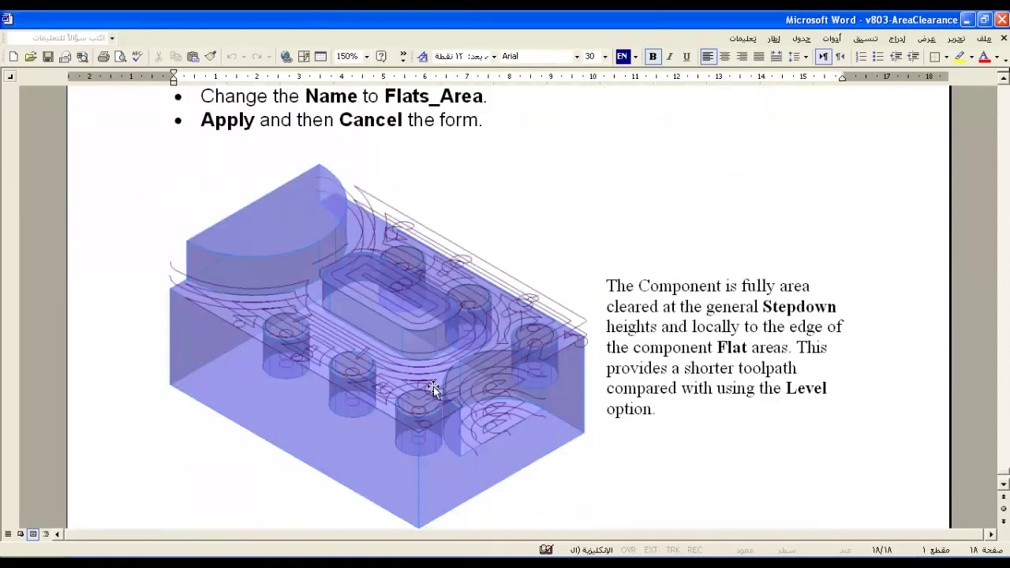
pyautogui.scroll(-5, 432, 386)
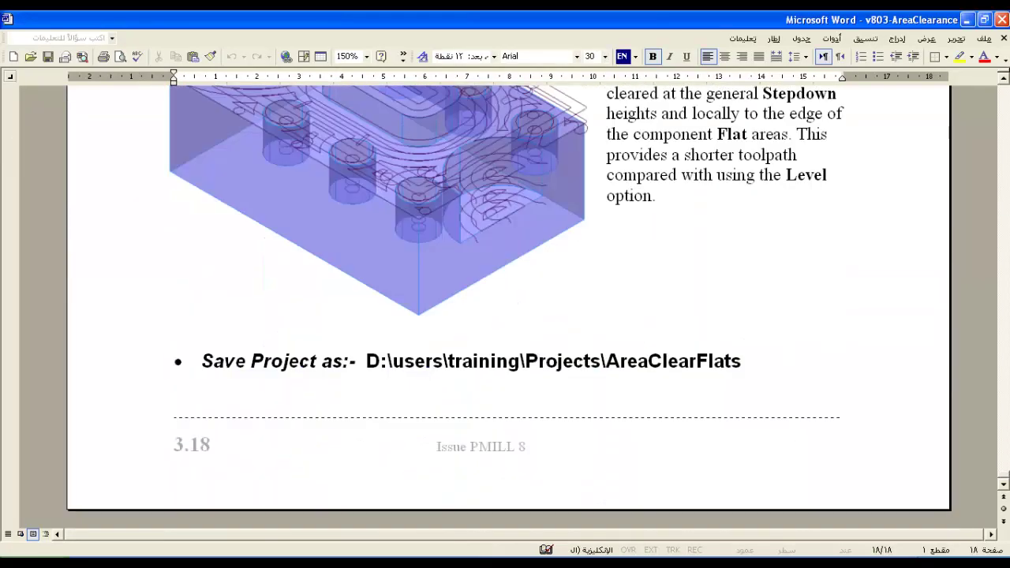
pyautogui.hotkey('alt', 'Tab')
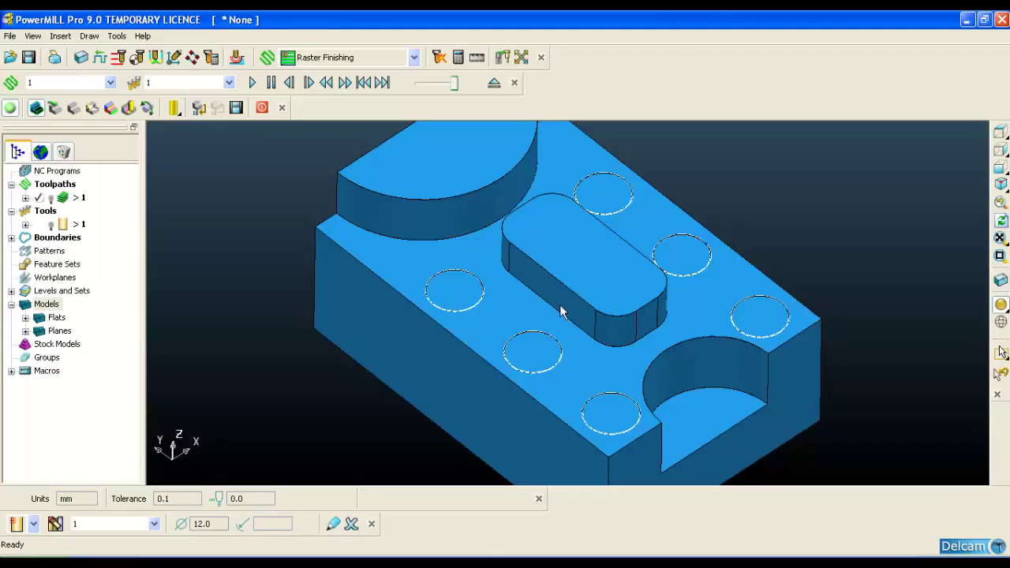
# Examine the capped holes on the block from above and from several angled views
pyautogui.scroll(2, 576, 266)
pyautogui.scroll(-3, 576, 261)
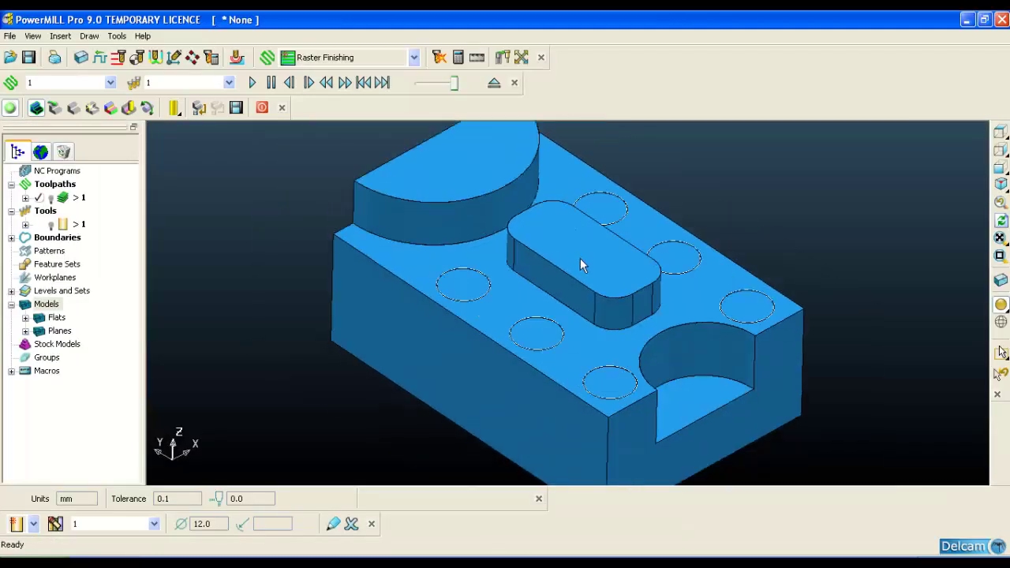
pyautogui.click(998, 131)
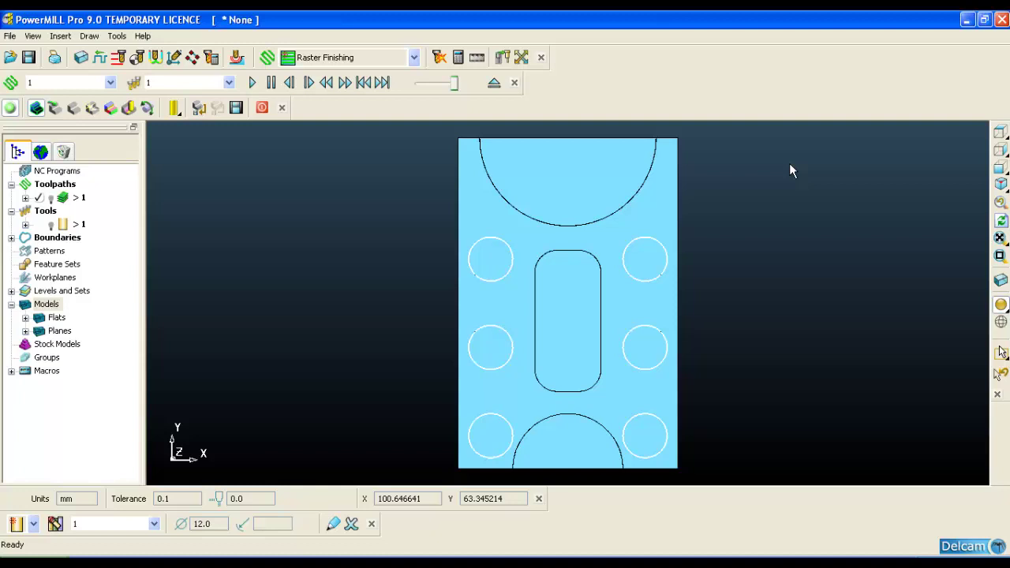
pyautogui.moveTo(768, 289); pyautogui.dragTo(816, 159, button='middle')
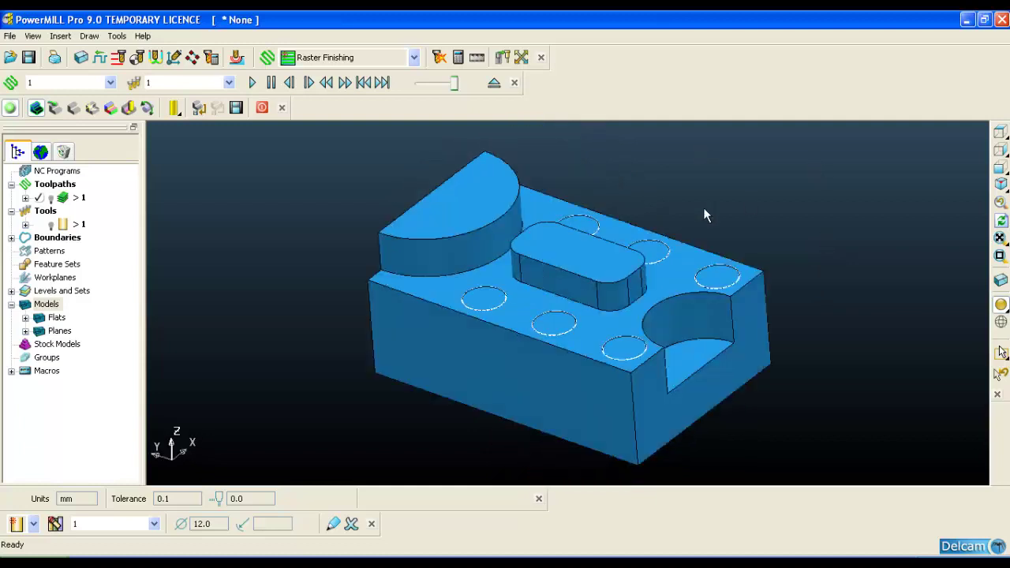
pyautogui.moveTo(714, 225); pyautogui.dragTo(620, 469, button='middle')
pyautogui.moveTo(613, 293); pyautogui.dragTo(676, 236, button='middle')
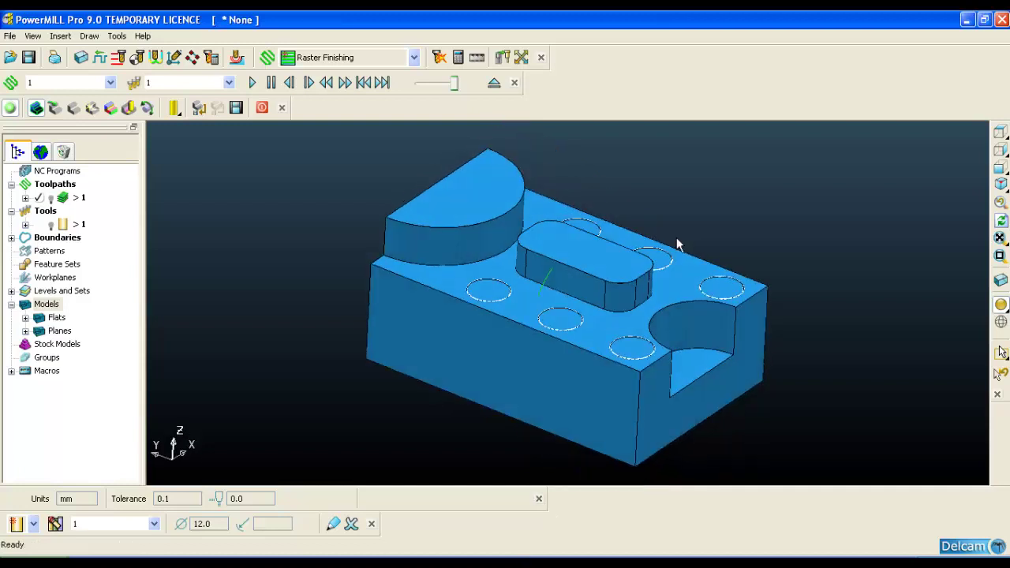
pyautogui.scroll(1, 676, 239)
pyautogui.scroll(-1, 676, 240)
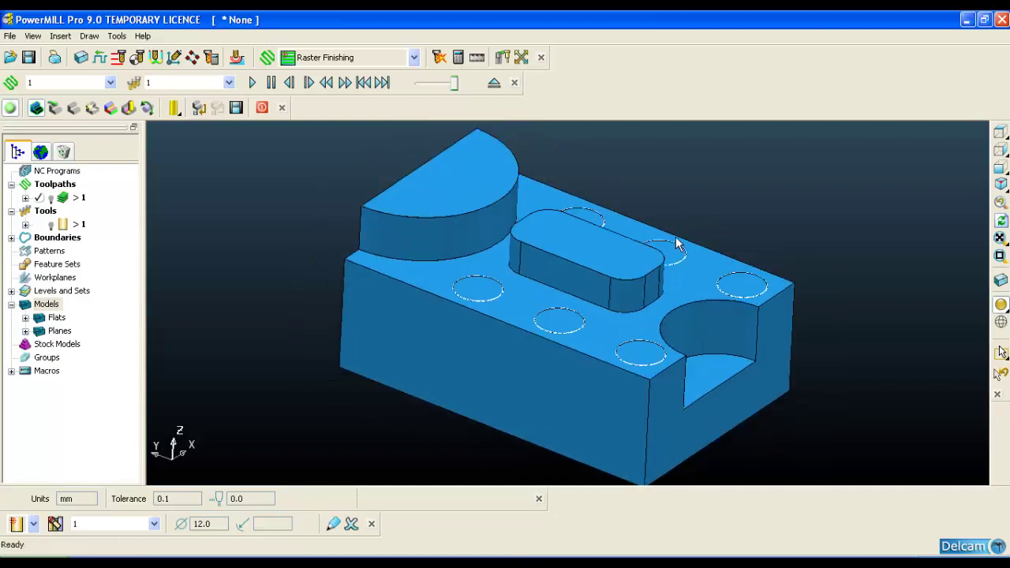
pyautogui.scroll(1, 659, 244)
pyautogui.scroll(-1, 639, 264)
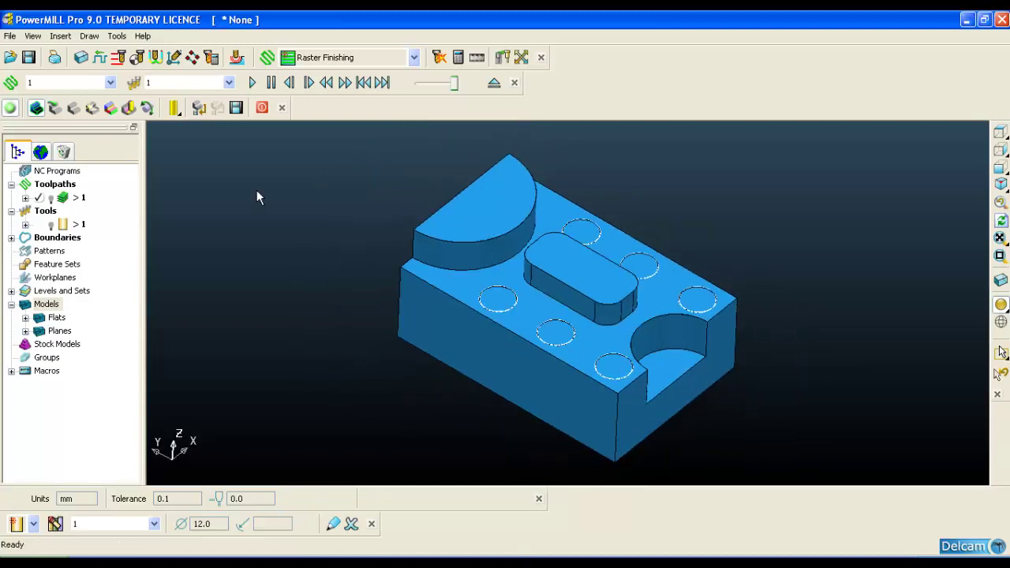
# Browse the Finishing strategies offered for a new toolpath and close the selection without creating one
pyautogui.click(267, 57)
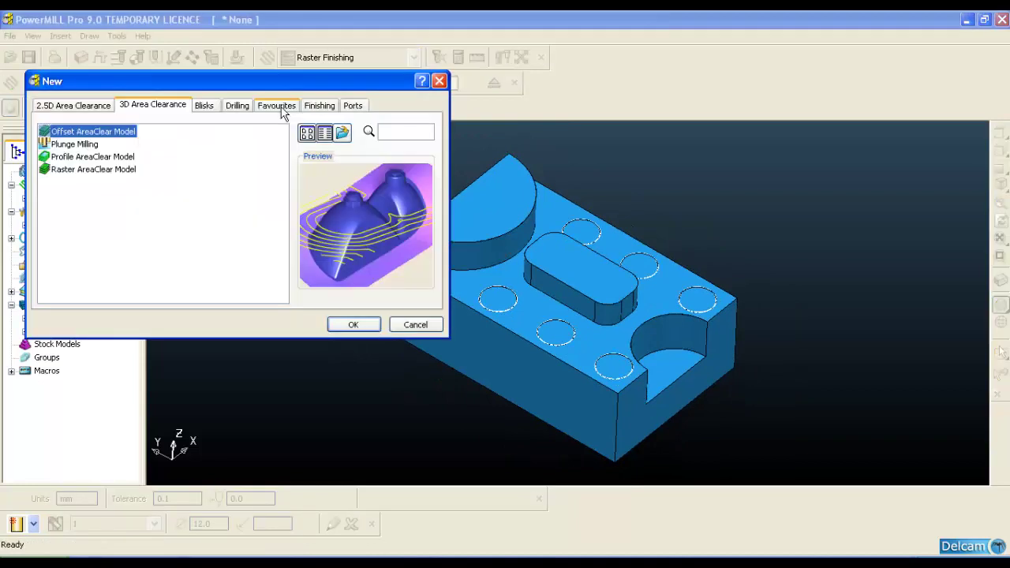
pyautogui.click(318, 107)
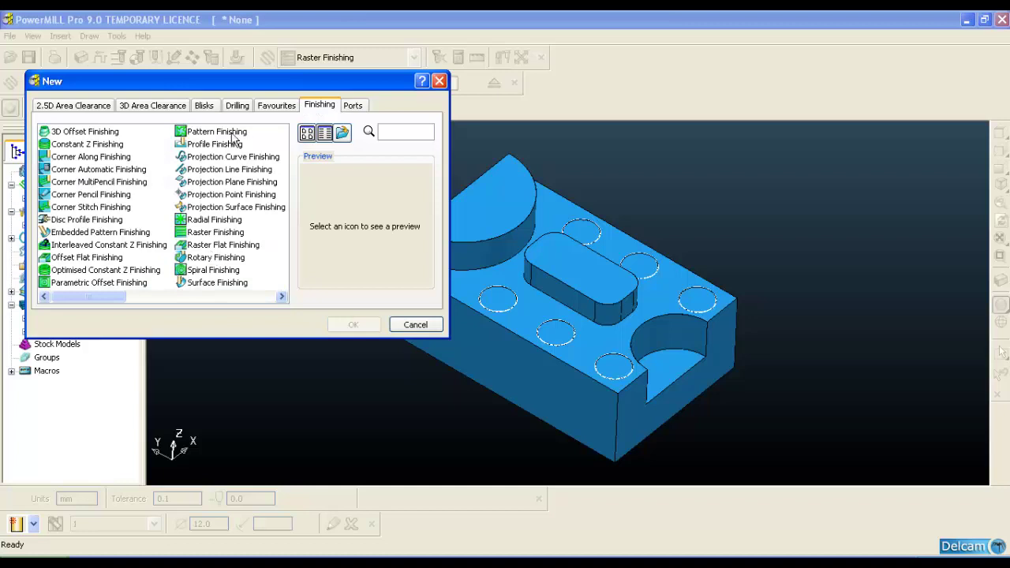
pyautogui.click(440, 81)
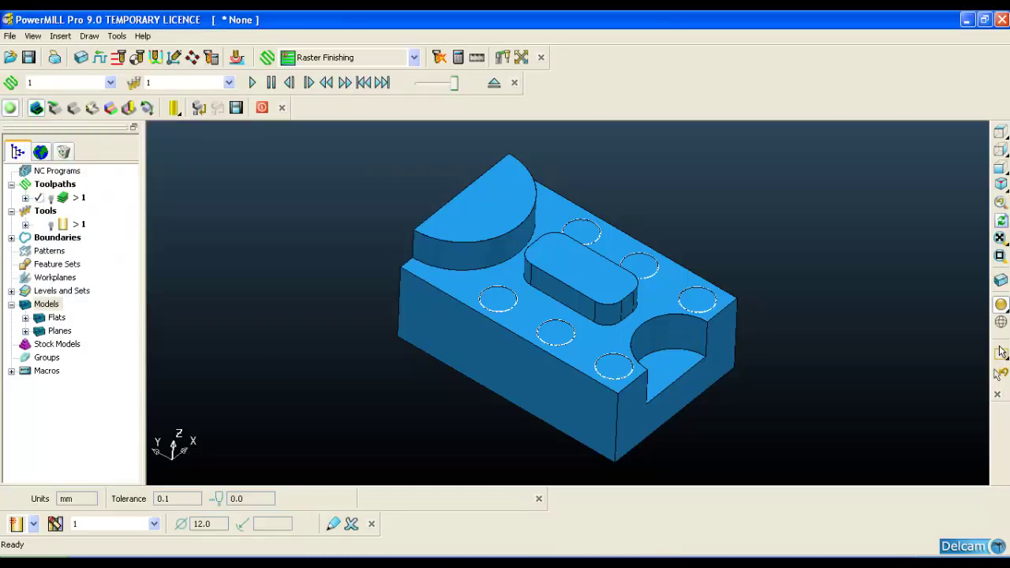
# Open v804-FinishMachiningOptions from the PowerMILL-V8 folder, read its thickness and tolerance introduction, and return to the v803-AreaClearance document
pyautogui.click(382, 549)
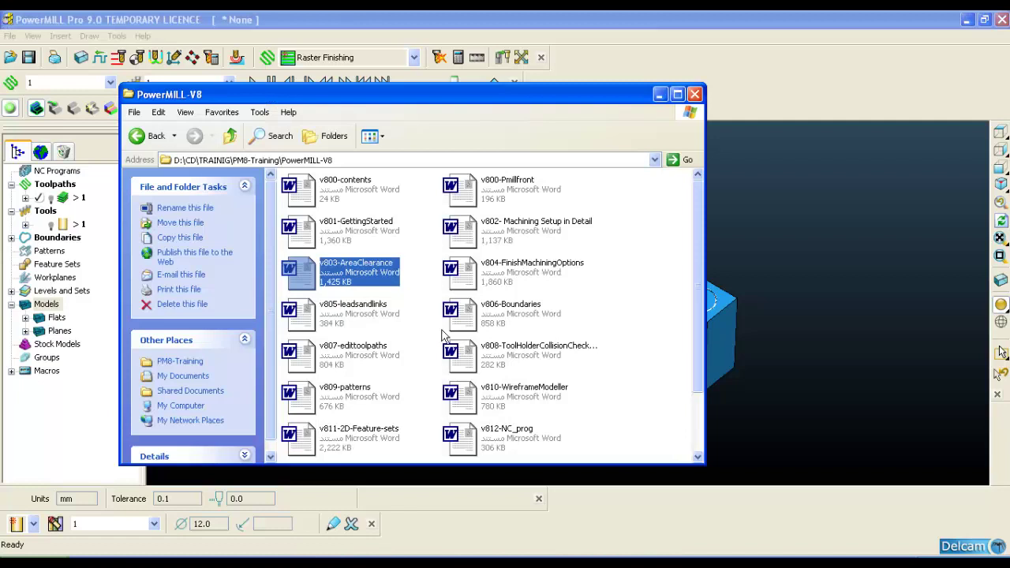
pyautogui.doubleClick(535, 277)
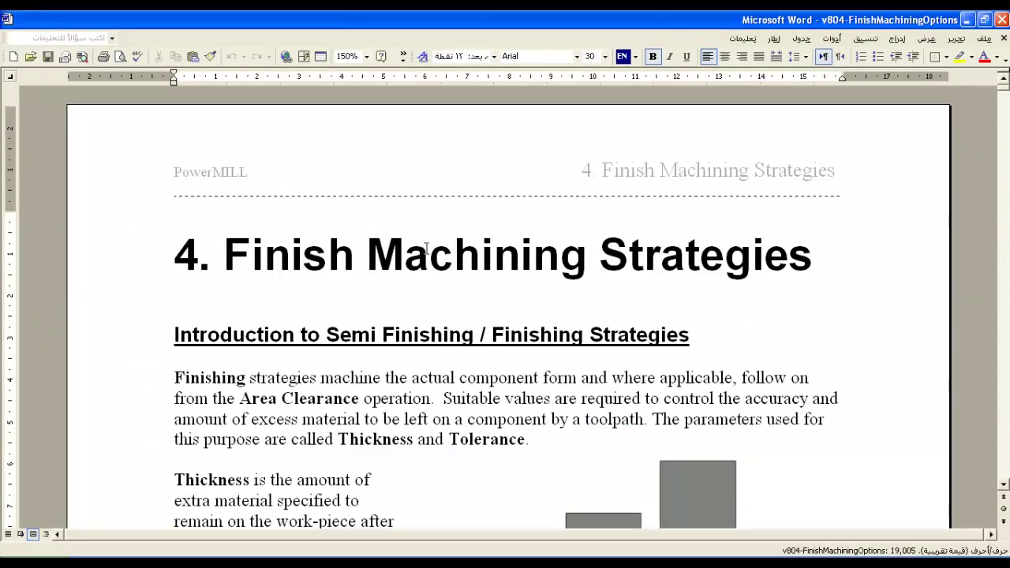
pyautogui.scroll(-10, 394, 266)
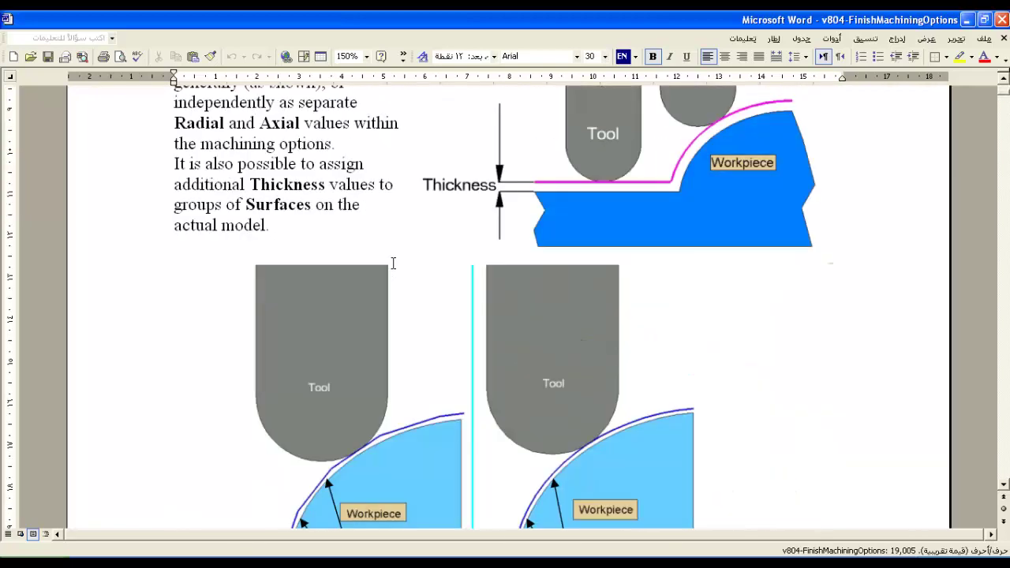
pyautogui.scroll(-10, 466, 268)
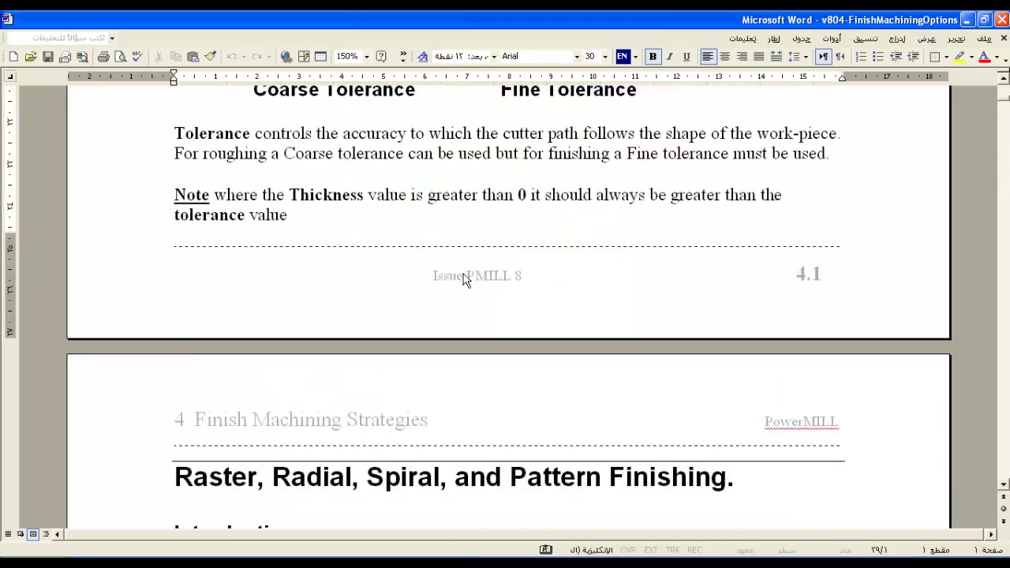
pyautogui.scroll(-2, 466, 267)
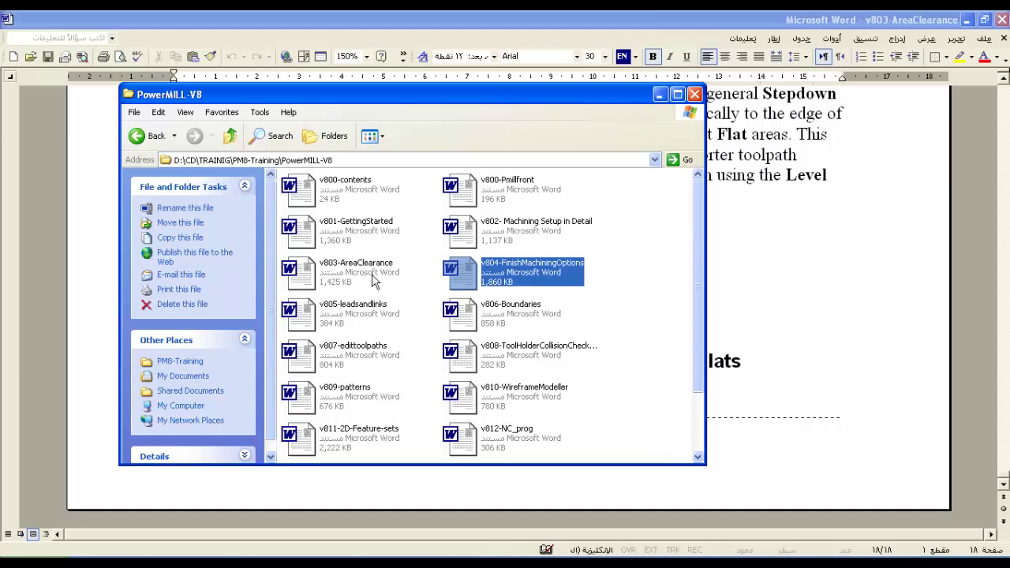
pyautogui.click(549, 562)
pyautogui.scroll(5, 992, 444)
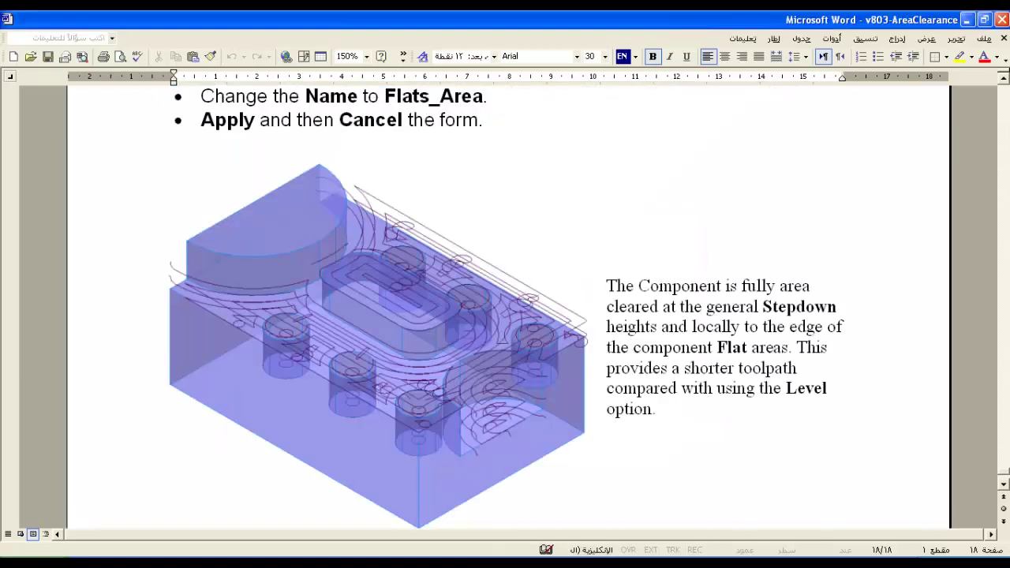
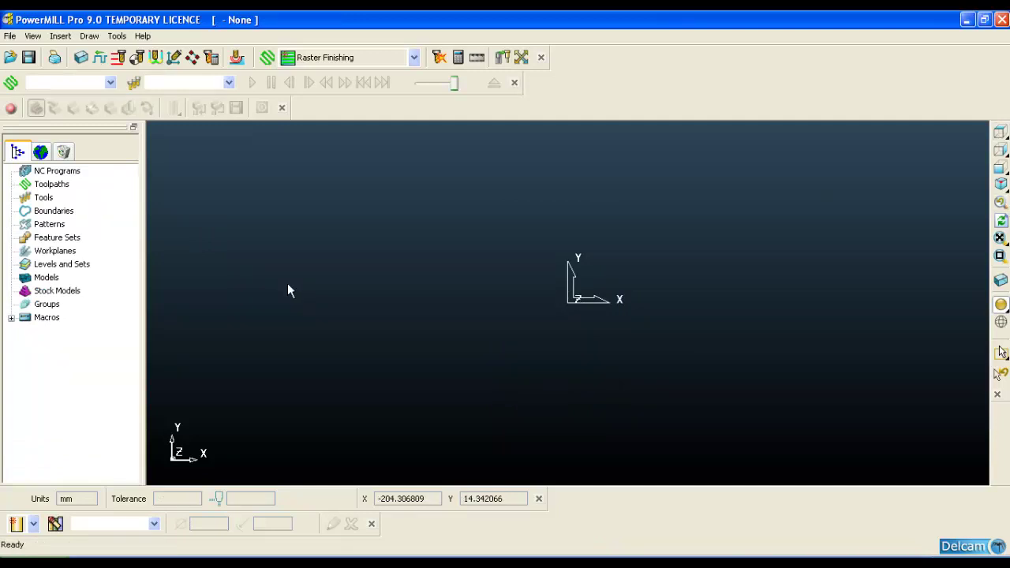
# Create a new pattern and expand the pattern list to show it
pyautogui.click(56, 228)
pyautogui.rightClick(56, 228)
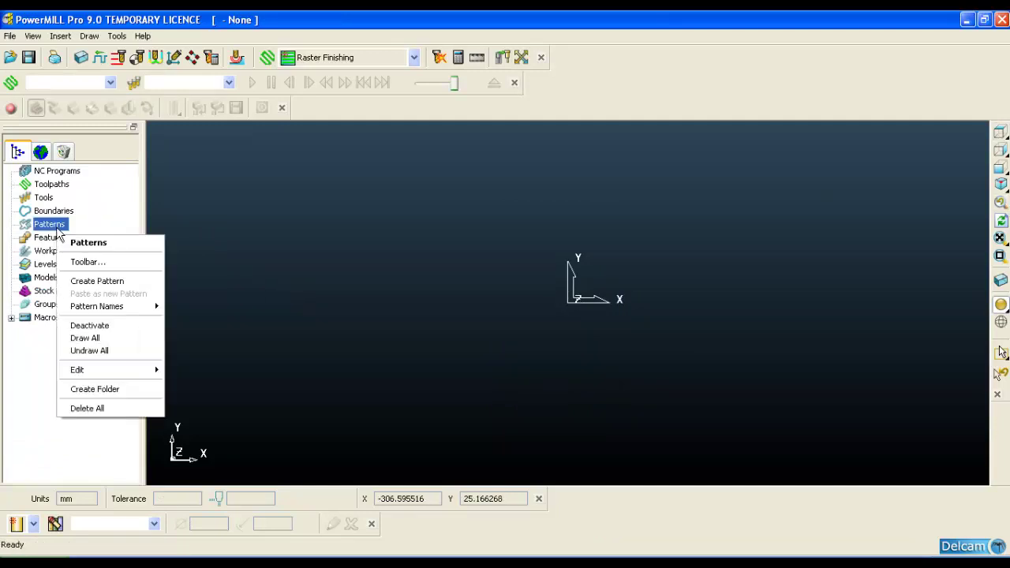
pyautogui.click(110, 281)
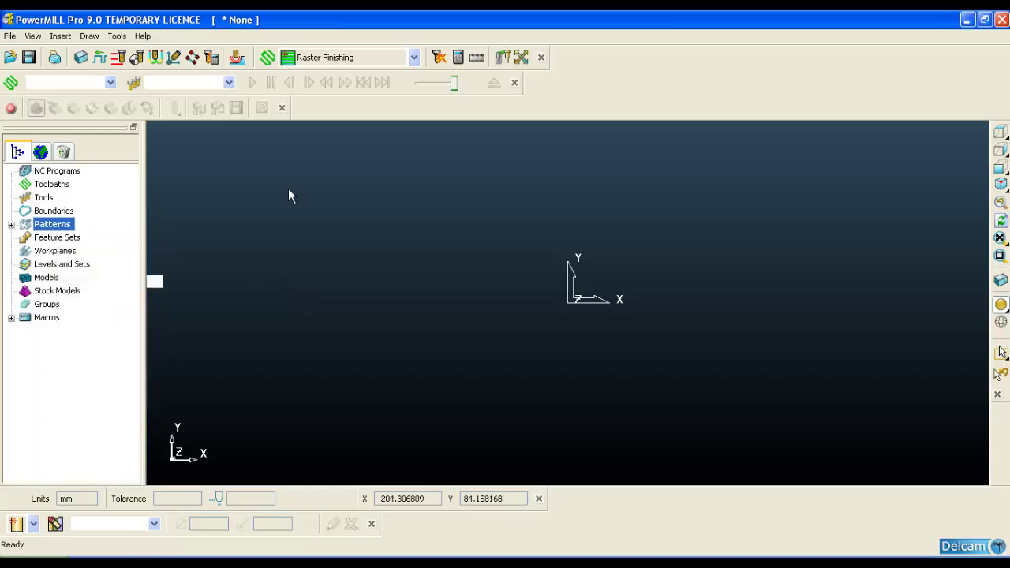
pyautogui.click(11, 226)
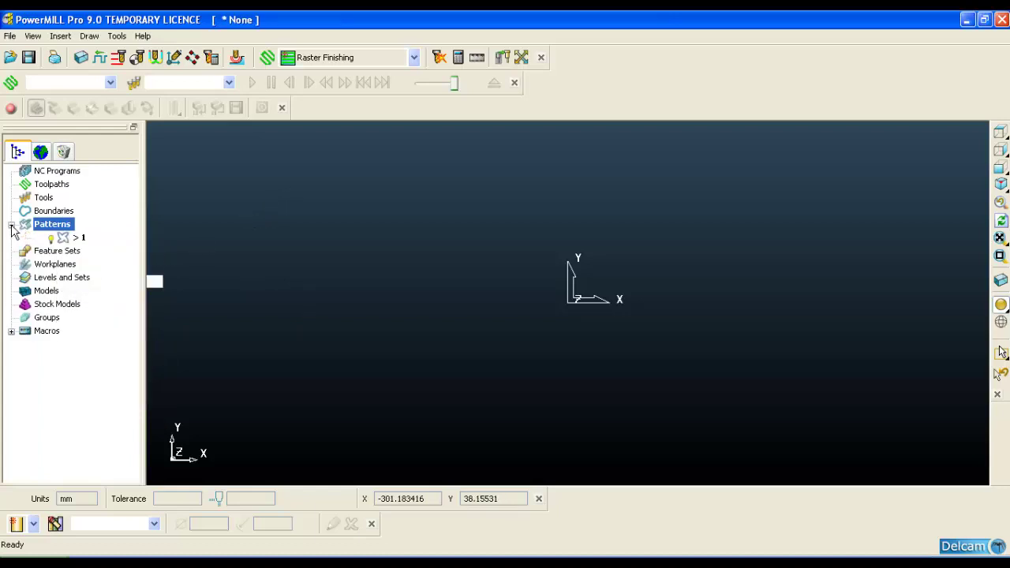
# Open the new pattern in the Curve Editor and display the grid with 5.0 mm spacing
pyautogui.rightClick(62, 239)
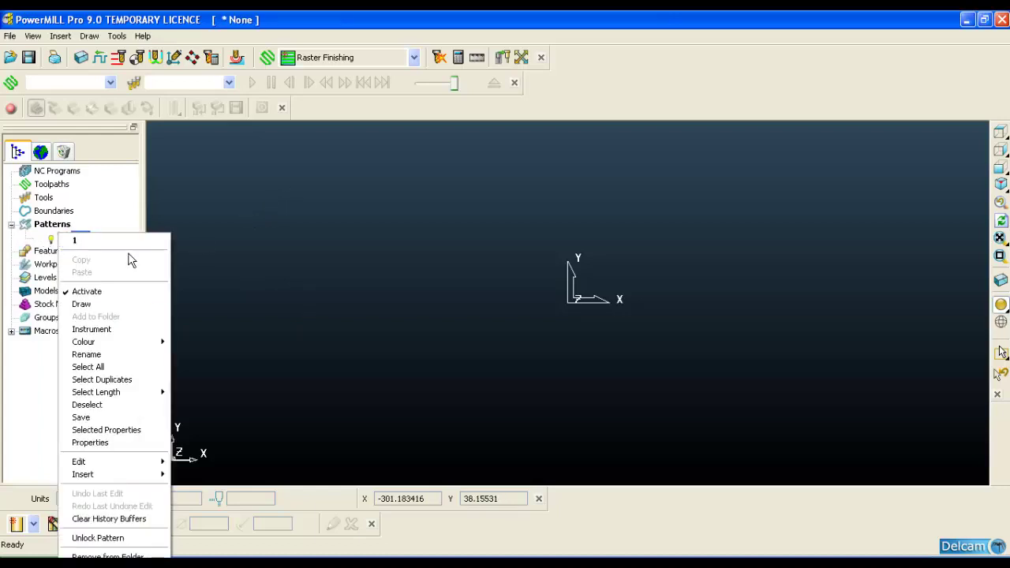
pyautogui.moveTo(130, 458)
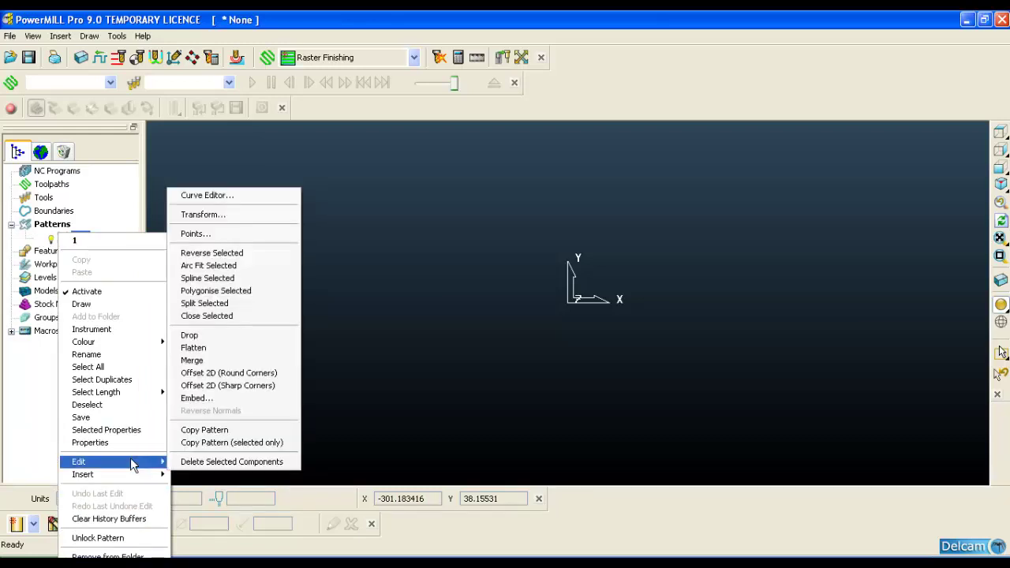
pyautogui.click(247, 199)
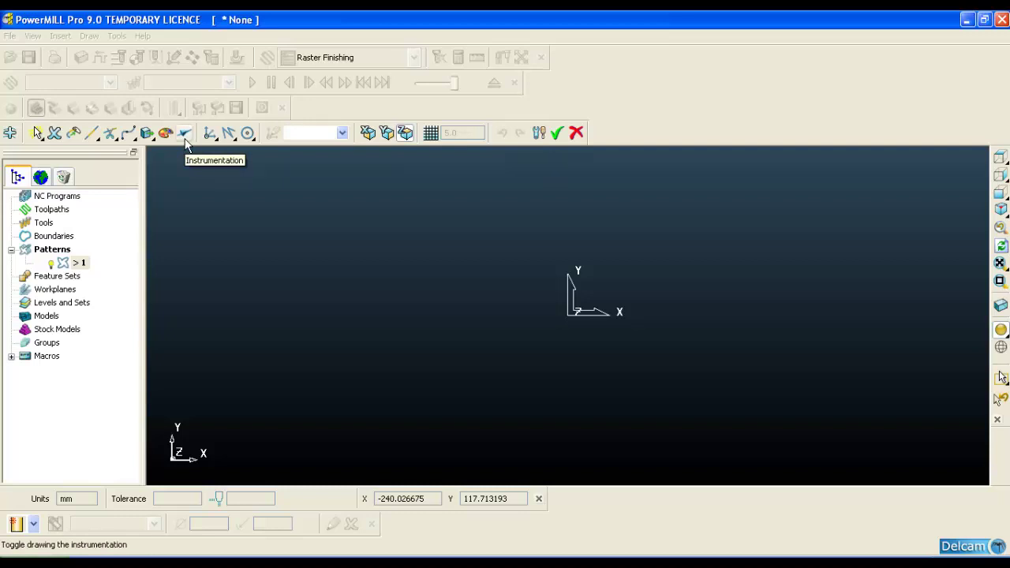
pyautogui.click(432, 134)
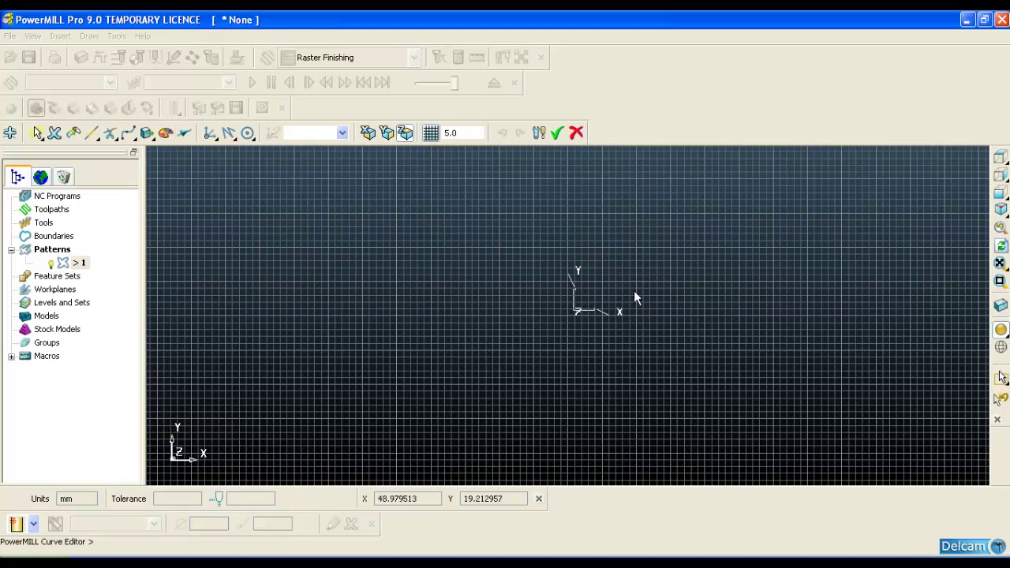
pyautogui.scroll(4, 617, 276)
pyautogui.scroll(-2, 613, 276)
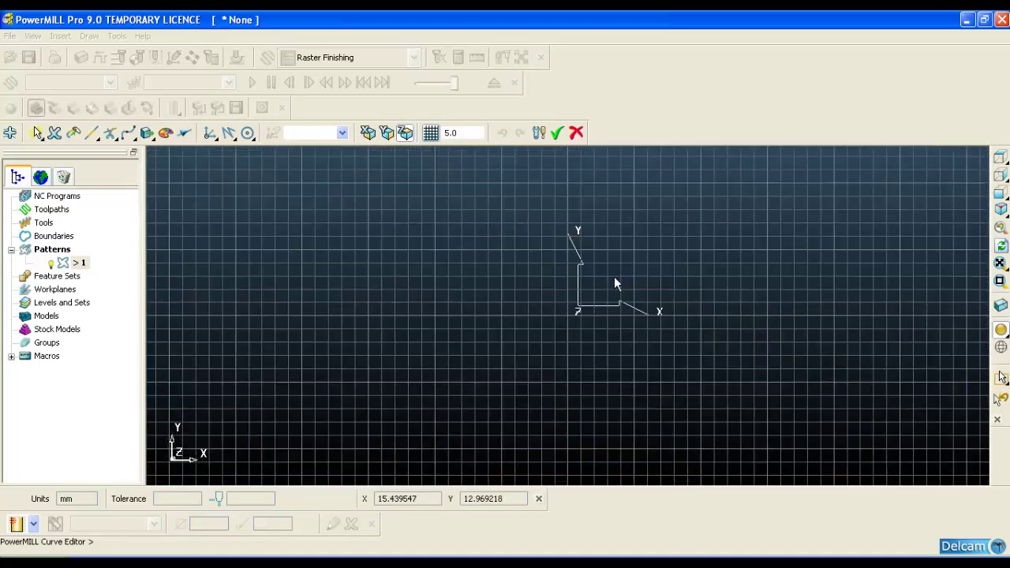
# Draw a rectangle with 10.0 mm corner radii, starting on the grid just above the origin, and accept the curve edits
pyautogui.click(230, 136)
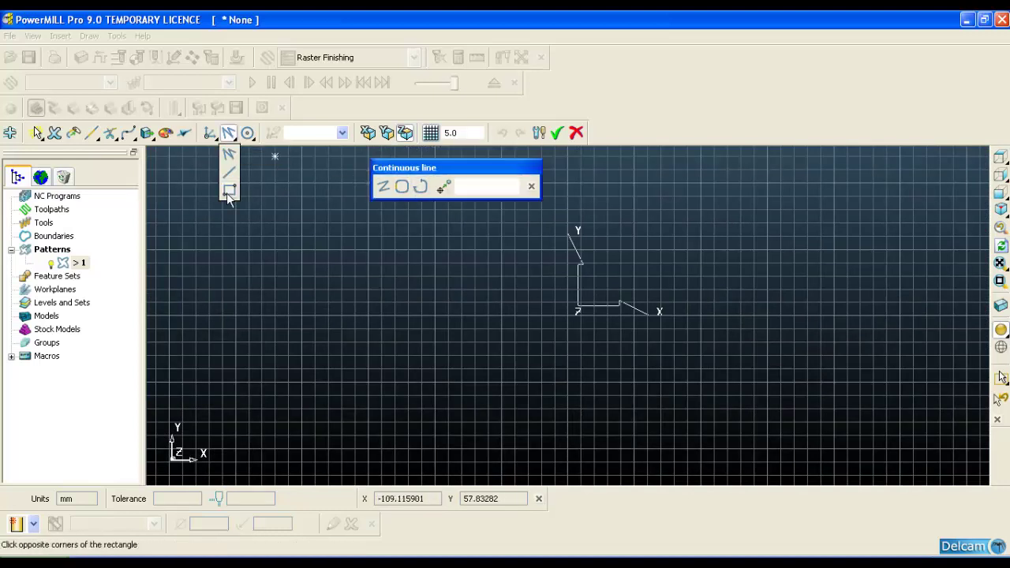
pyautogui.click(228, 191)
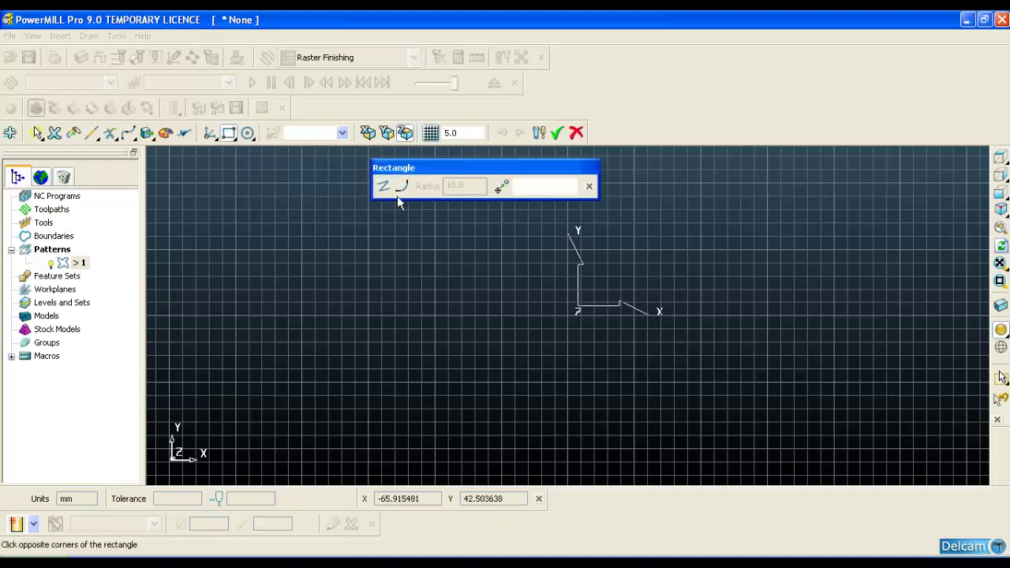
pyautogui.click(402, 187)
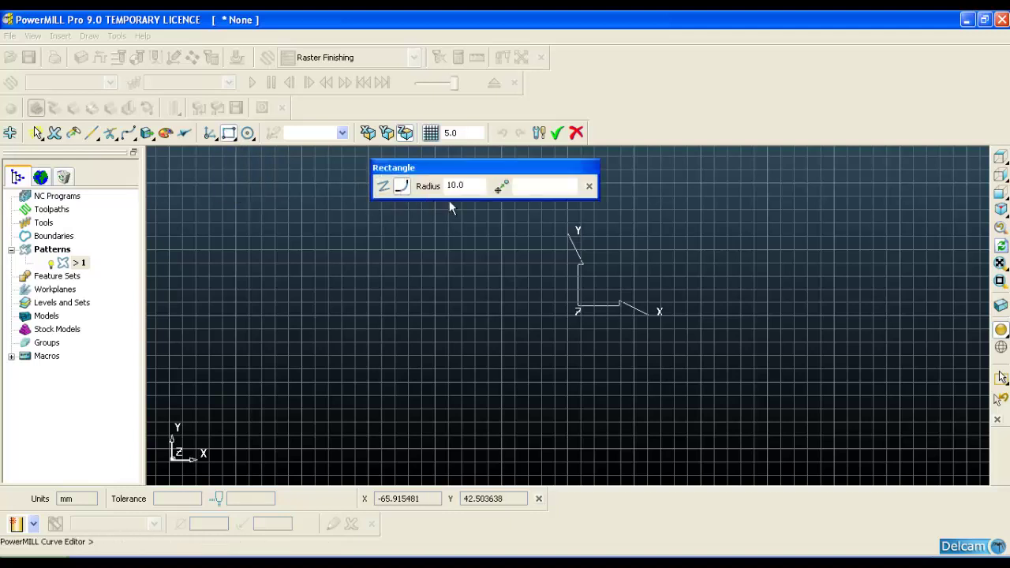
pyautogui.click(568, 306)
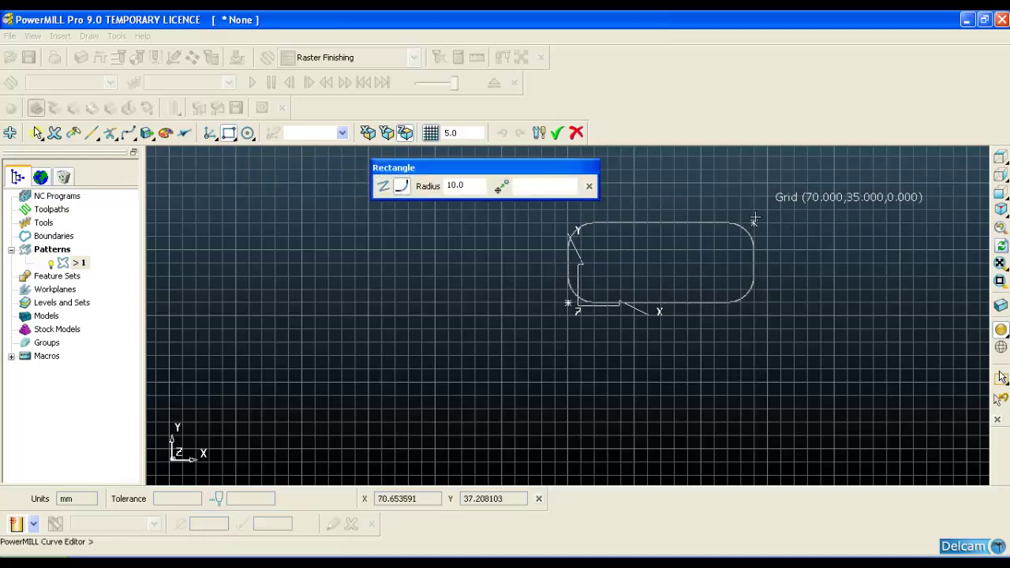
pyautogui.click(848, 168)
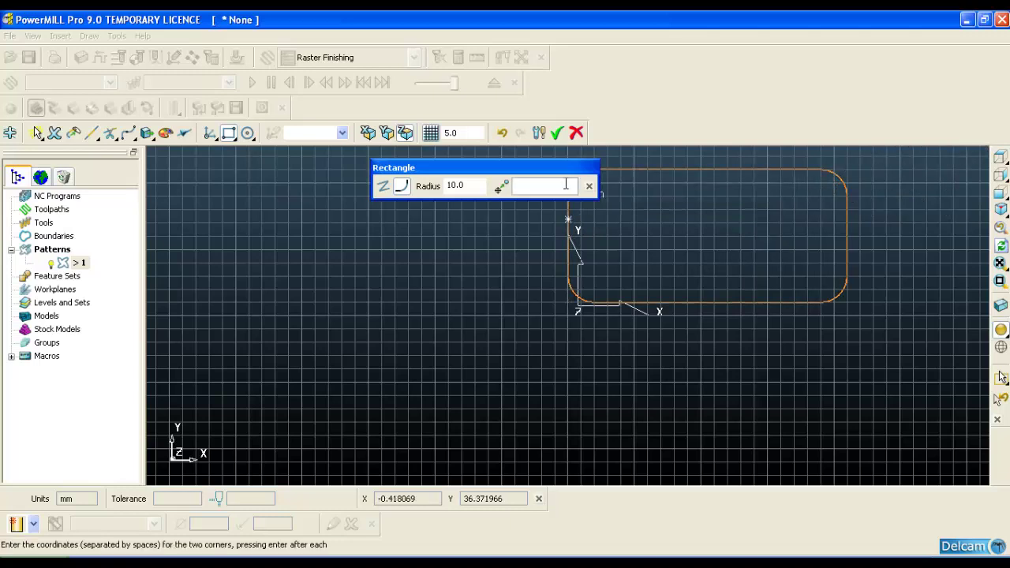
pyautogui.click(557, 133)
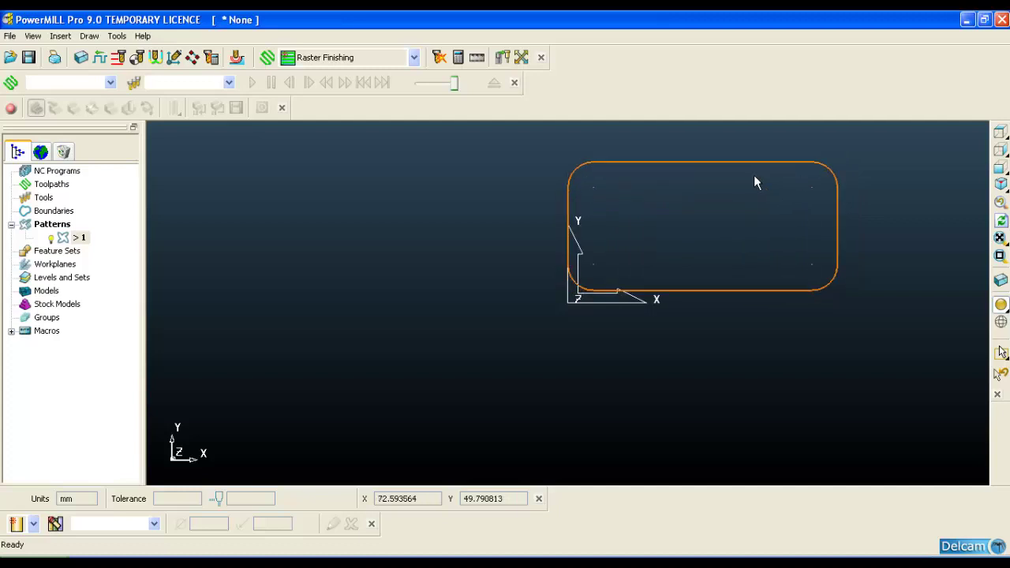
# Examine the rounded rectangle and its segments from above and from angled views
pyautogui.click(770, 196)
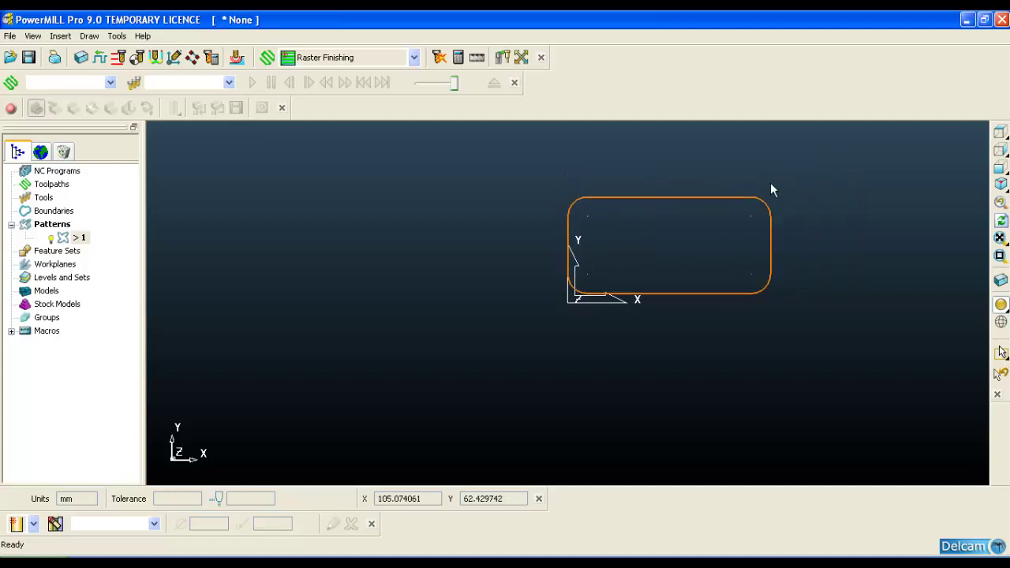
pyautogui.click(664, 197)
pyautogui.moveTo(746, 254); pyautogui.dragTo(877, 183, button='middle')
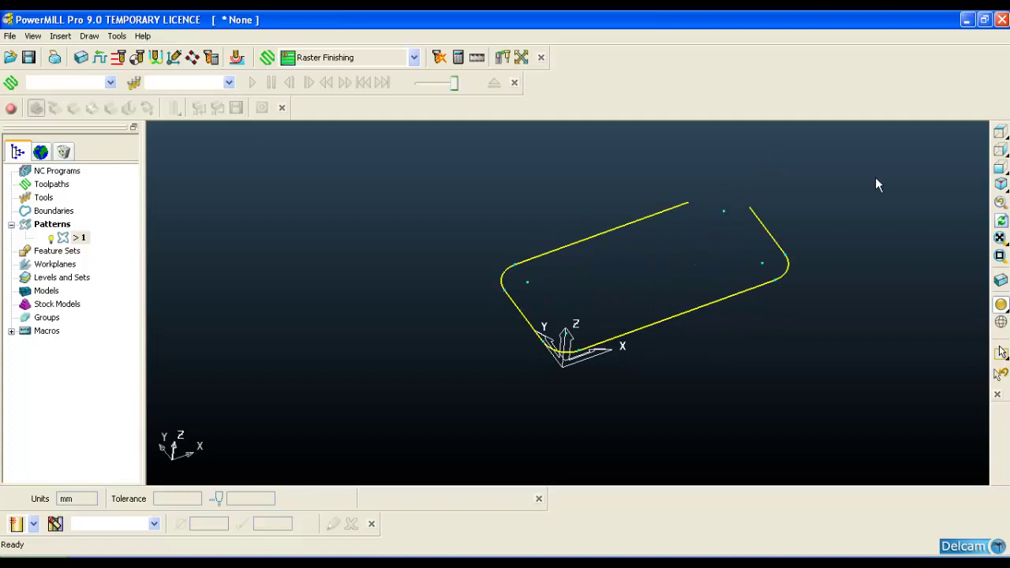
pyautogui.click(999, 132)
pyautogui.click(702, 273)
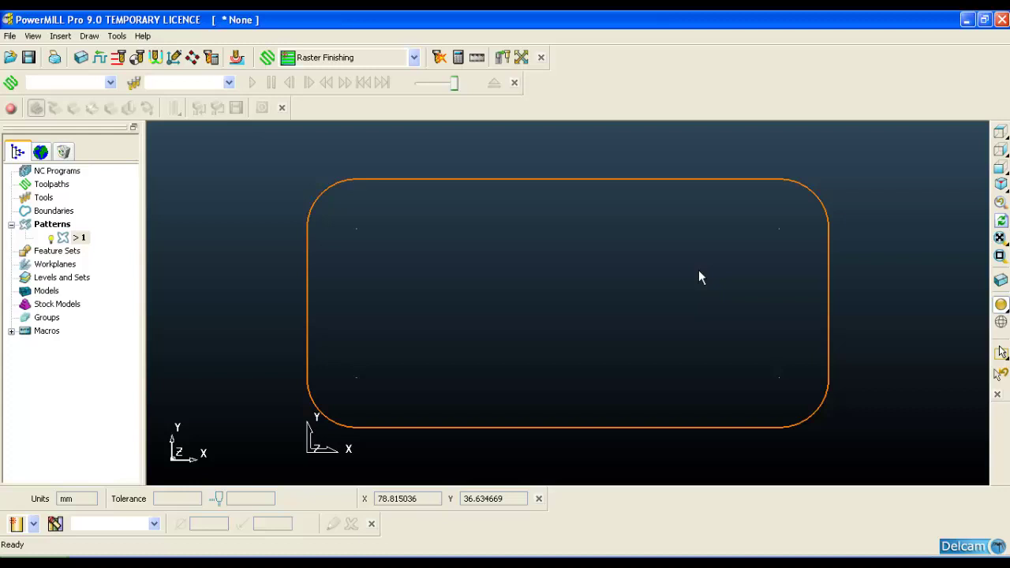
pyautogui.moveTo(698, 269); pyautogui.dragTo(622, 239, button='middle')
pyautogui.scroll(-2, 621, 232)
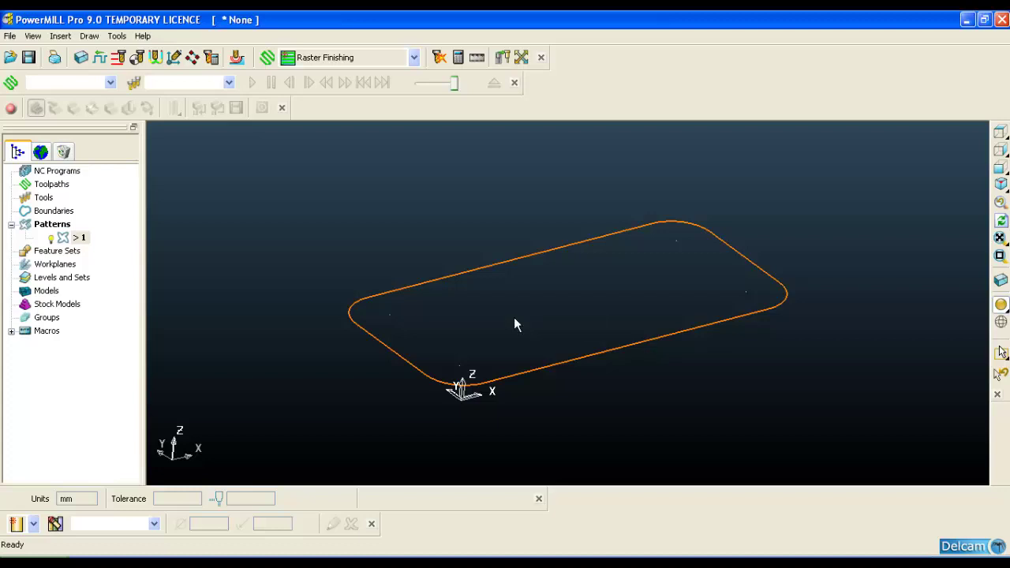
# Start a new 2D Curve Profile toolpath from the 2.5D Area Clearance strategies
pyautogui.click(267, 57)
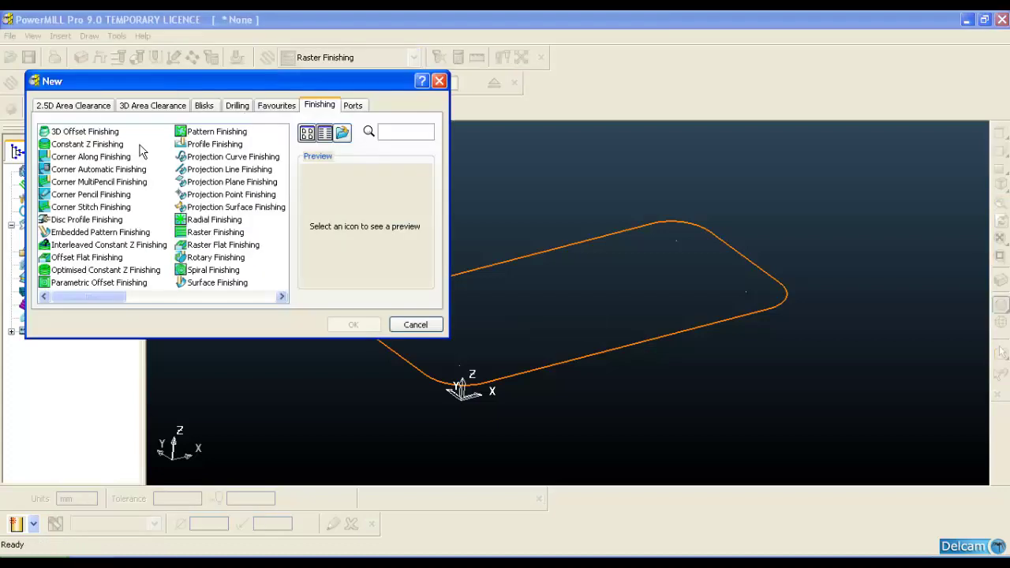
pyautogui.click(88, 106)
pyautogui.click(93, 135)
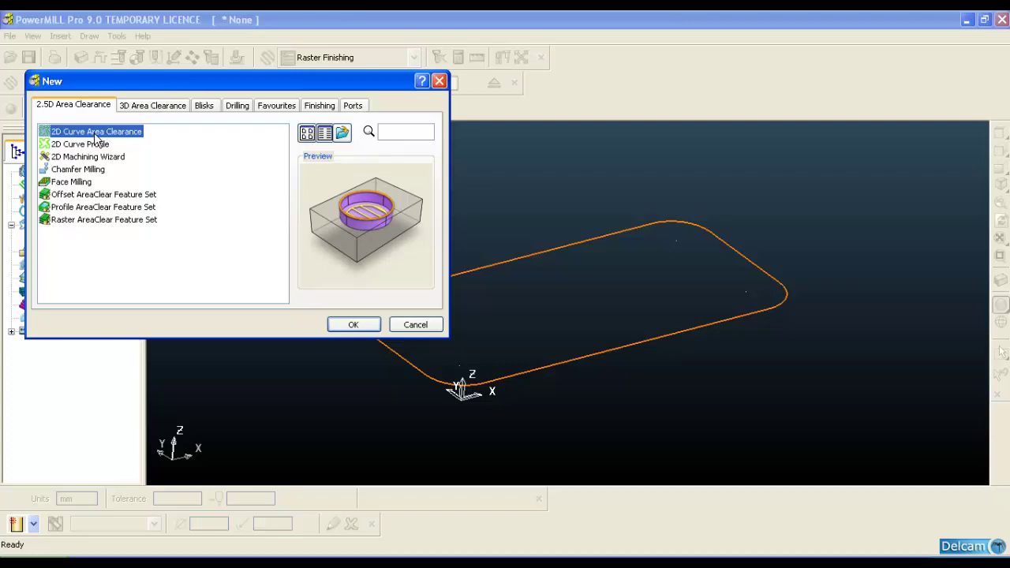
pyautogui.click(88, 145)
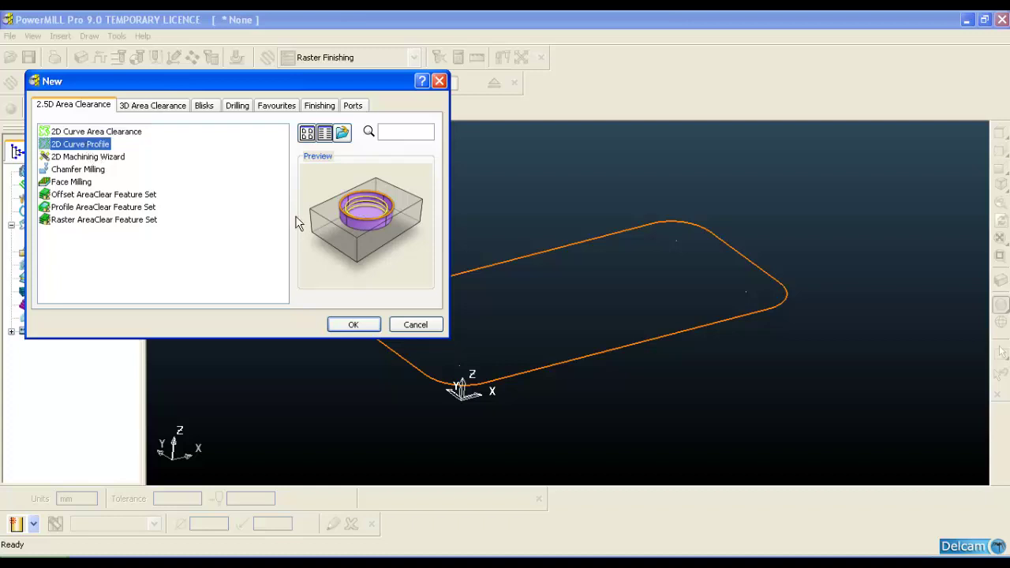
pyautogui.click(358, 324)
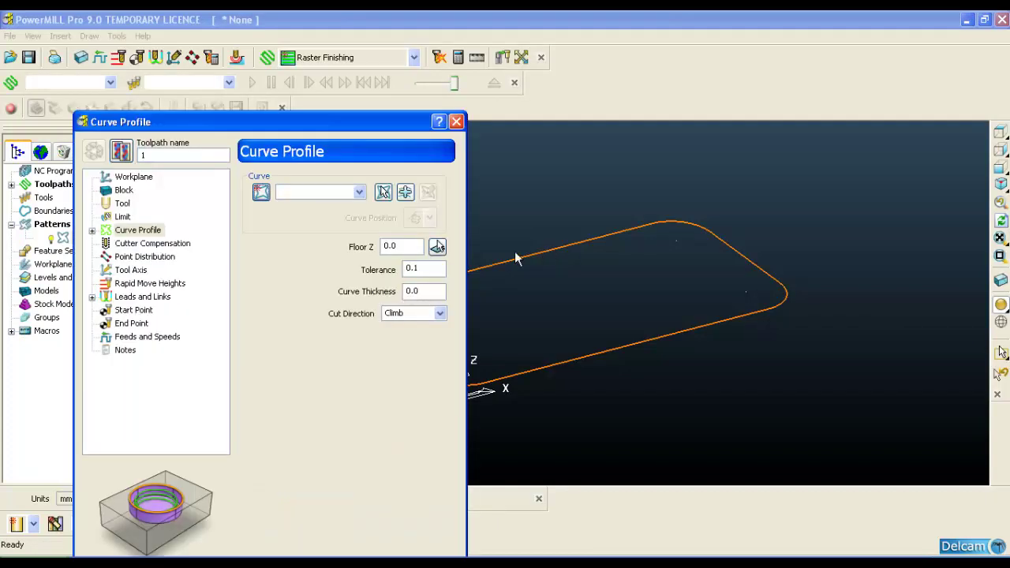
# Assign pattern 1 as the curve of the Curve Profile toolpath and check the outline from above and at an angle
pyautogui.moveTo(246, 126); pyautogui.dragTo(156, 110)
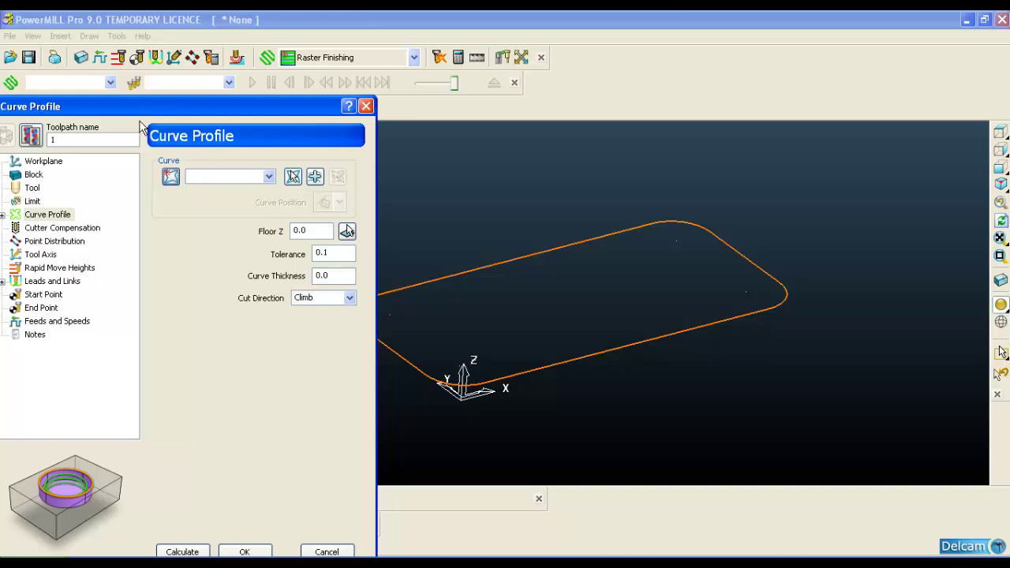
pyautogui.click(269, 176)
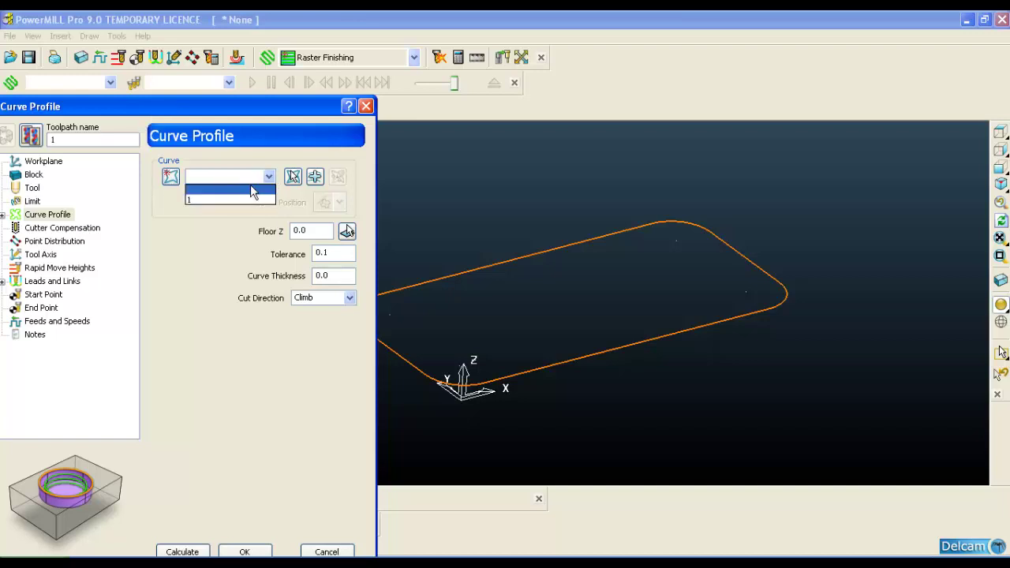
pyautogui.click(228, 197)
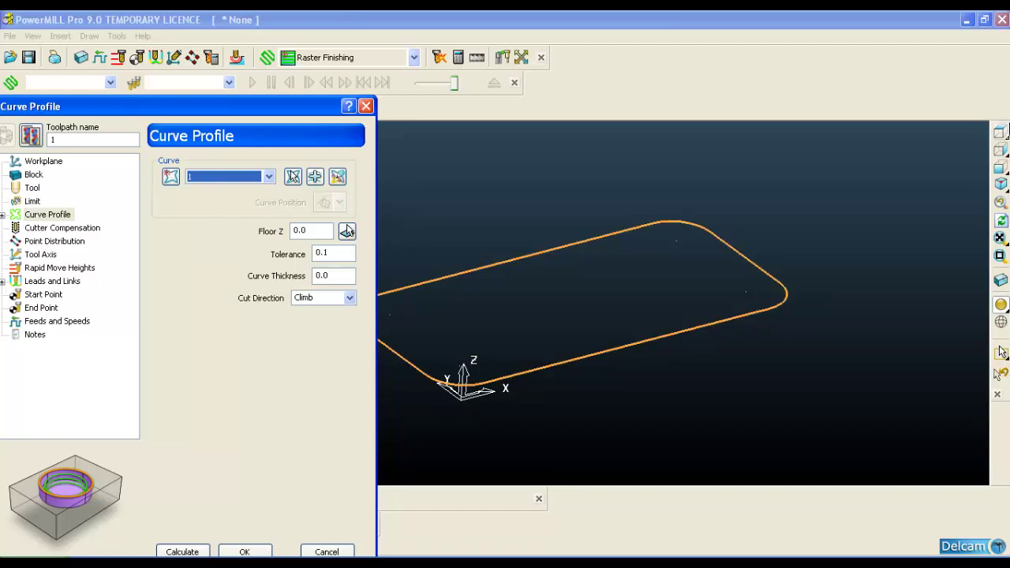
pyautogui.click(999, 132)
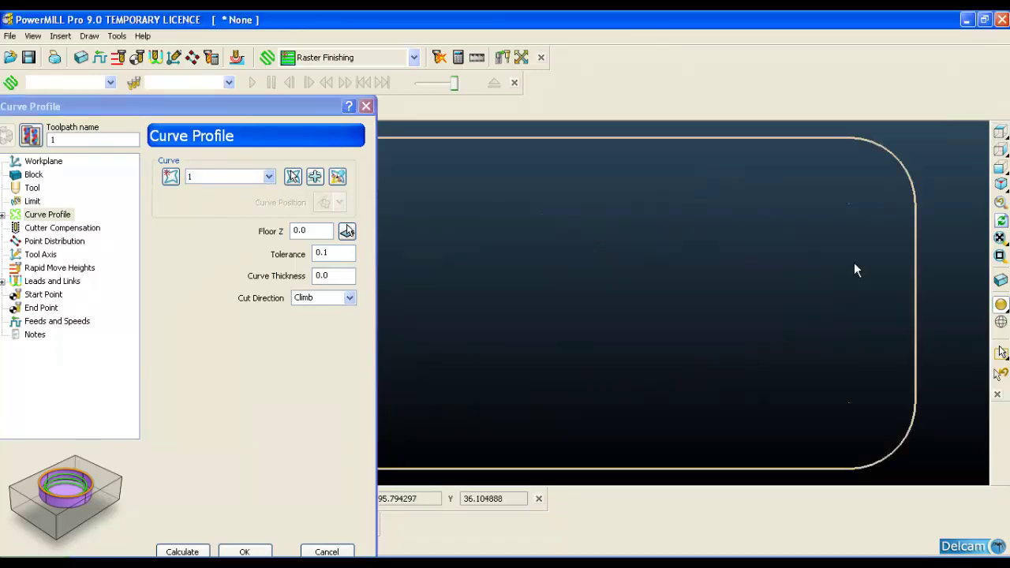
pyautogui.moveTo(852, 291); pyautogui.dragTo(894, 191, button='middle')
pyautogui.scroll(-5, 787, 263)
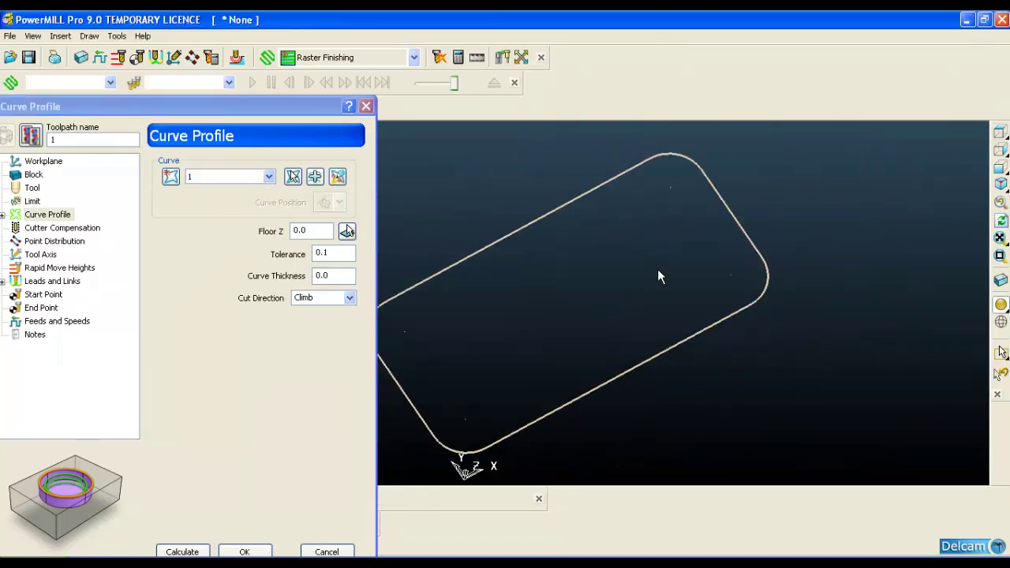
pyautogui.moveTo(658, 269); pyautogui.dragTo(688, 201, button='middle')
pyautogui.moveTo(210, 108); pyautogui.dragTo(334, 85)
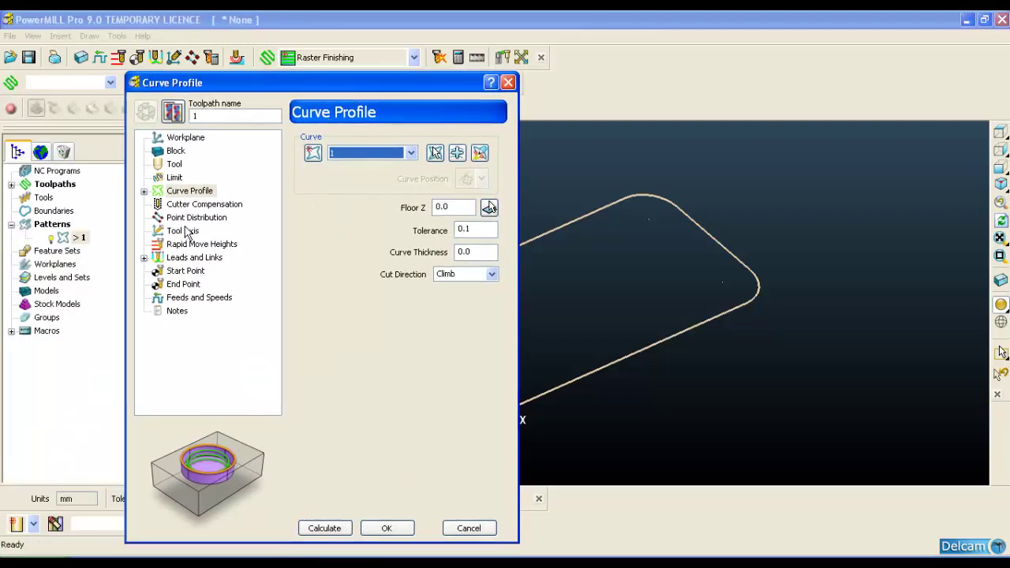
# Try to calculate a box block from the model in the toolpath's block settings
pyautogui.click(176, 151)
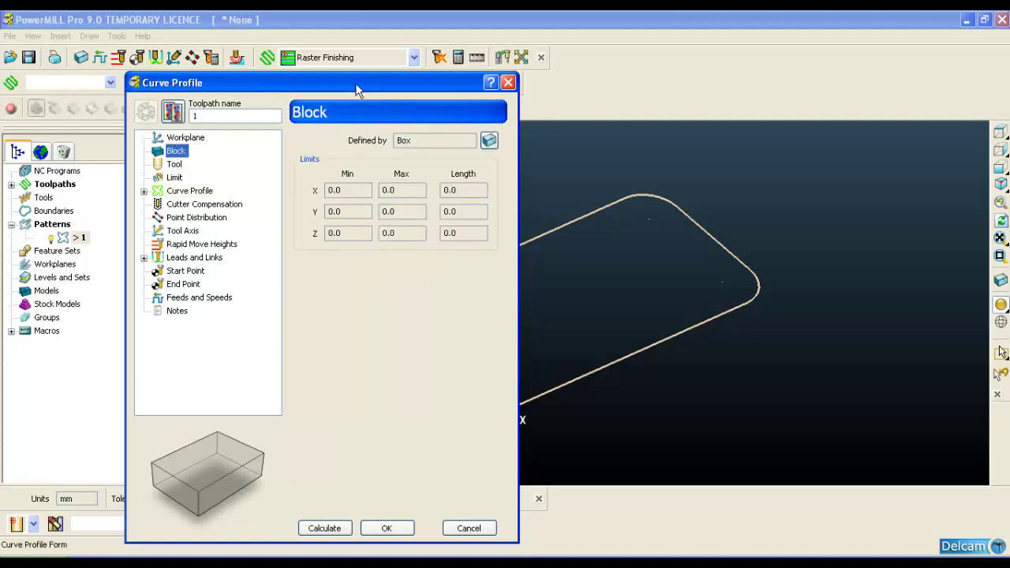
pyautogui.moveTo(355, 89); pyautogui.dragTo(243, 133)
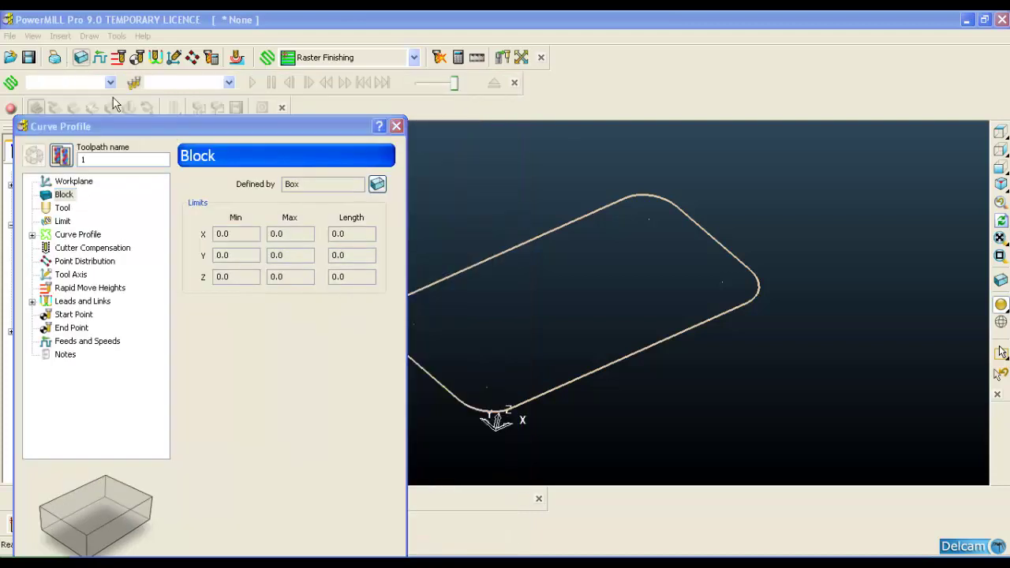
pyautogui.click(377, 183)
pyautogui.click(276, 335)
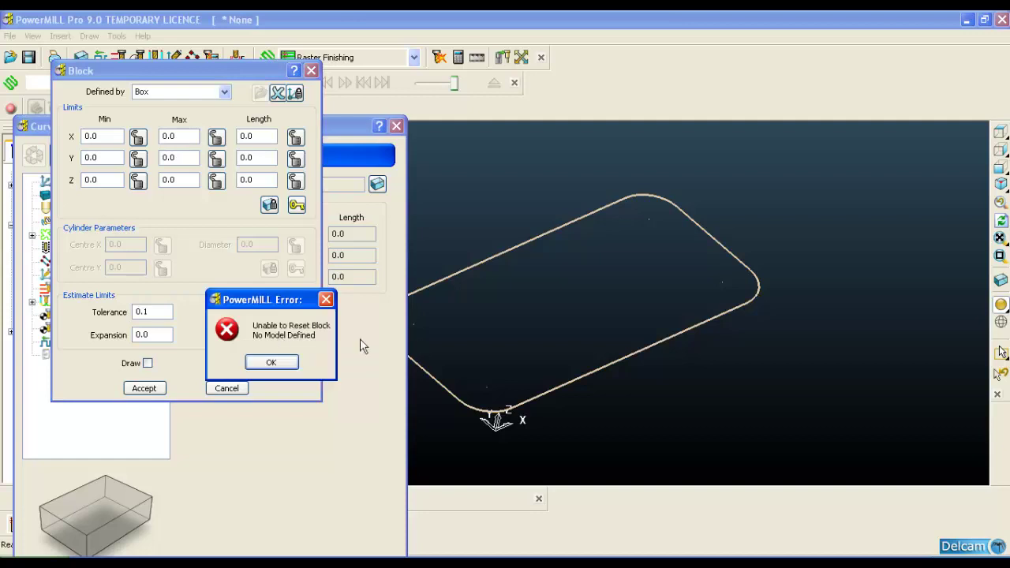
pyautogui.click(265, 363)
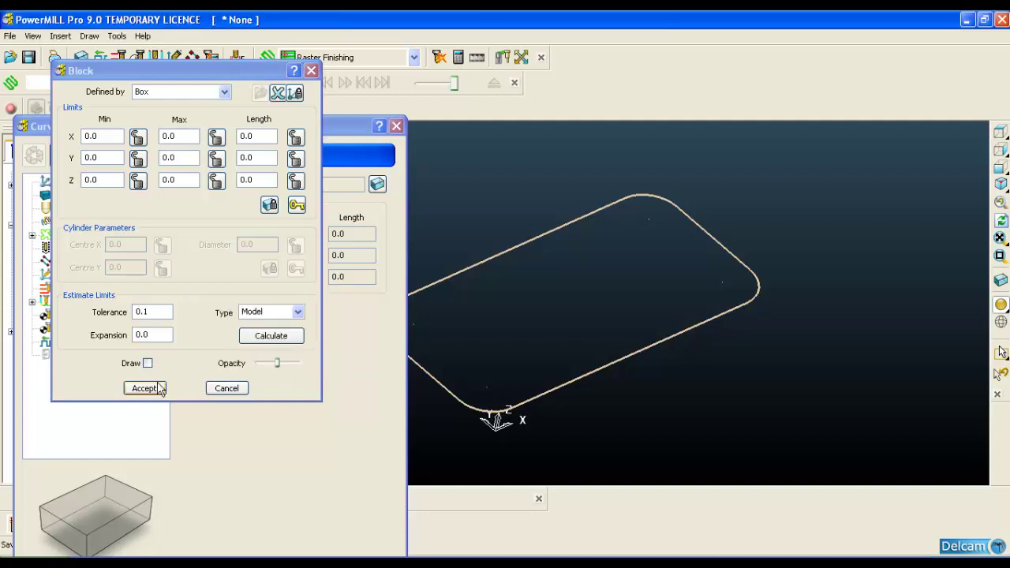
pyautogui.click(160, 388)
pyautogui.moveTo(192, 133); pyautogui.dragTo(197, 71)
pyautogui.click(378, 116)
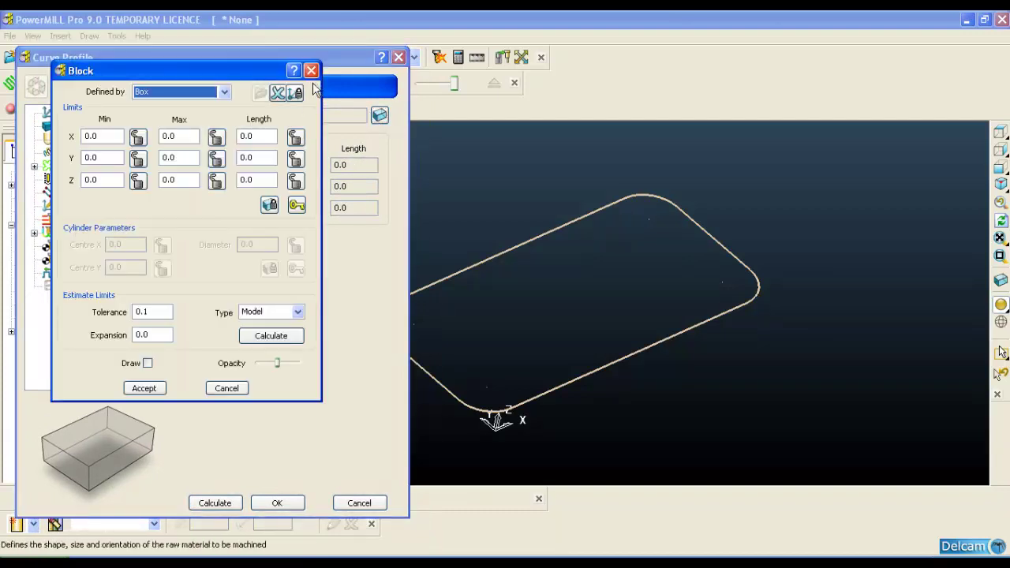
pyautogui.click(311, 71)
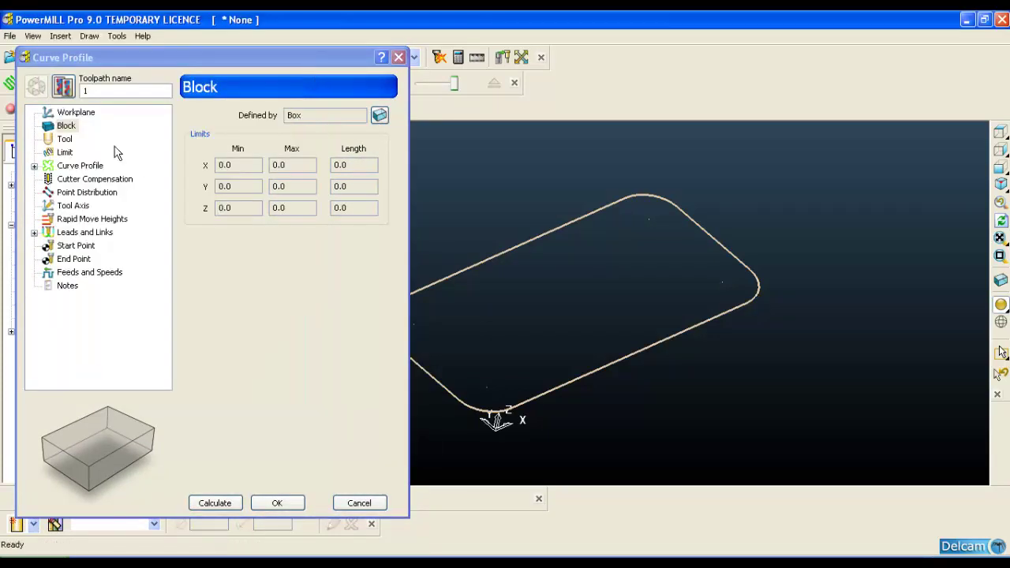
# Create a 12 mm diameter end mill as the tool for the Curve Profile toolpath
pyautogui.click(65, 140)
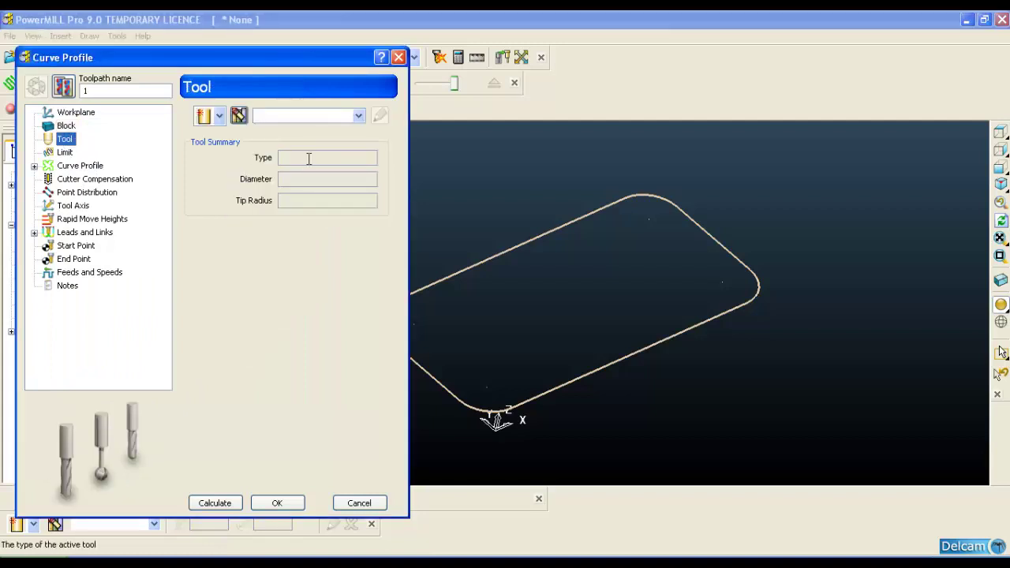
pyautogui.click(220, 115)
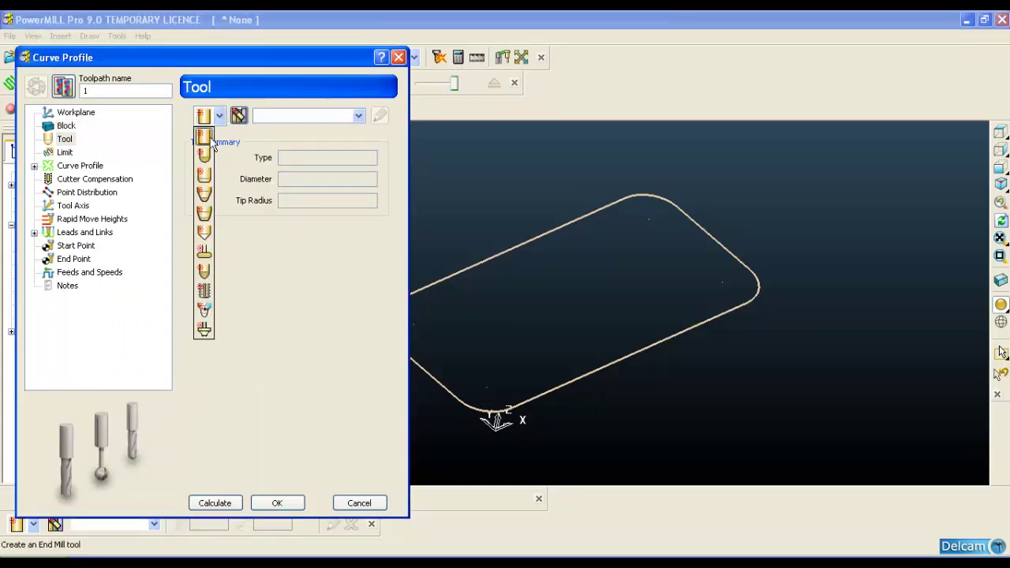
pyautogui.click(205, 147)
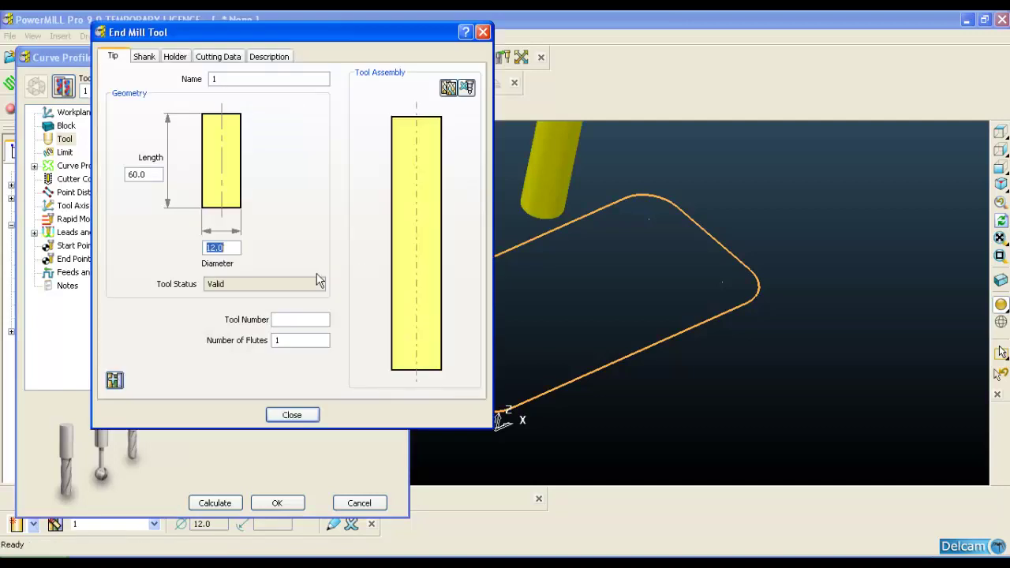
pyautogui.click(294, 417)
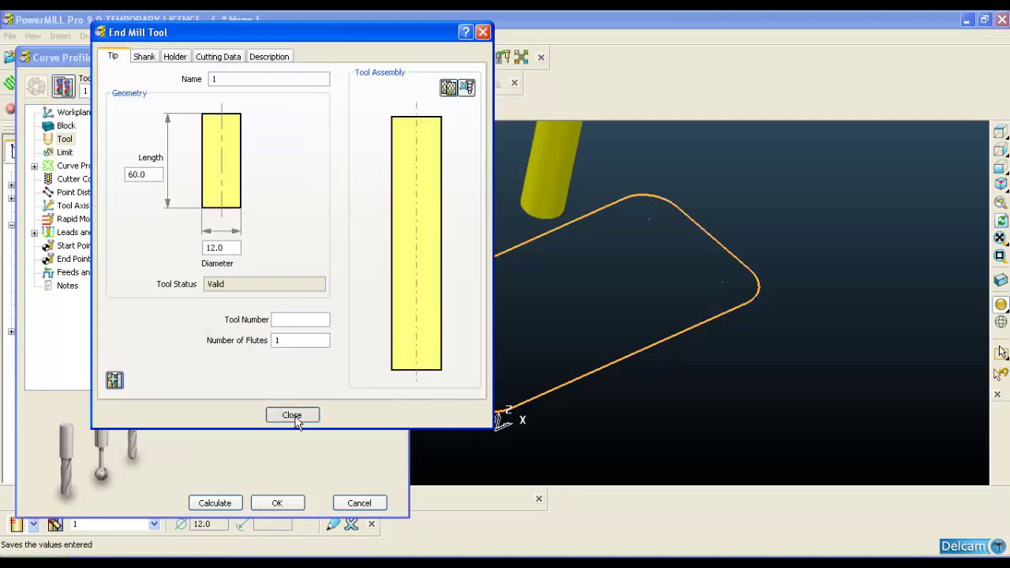
# Review the toolpath's boundary limit, curve profile, cut direction, cutter compensation, tool axis and rapid move height settings
pyautogui.click(65, 153)
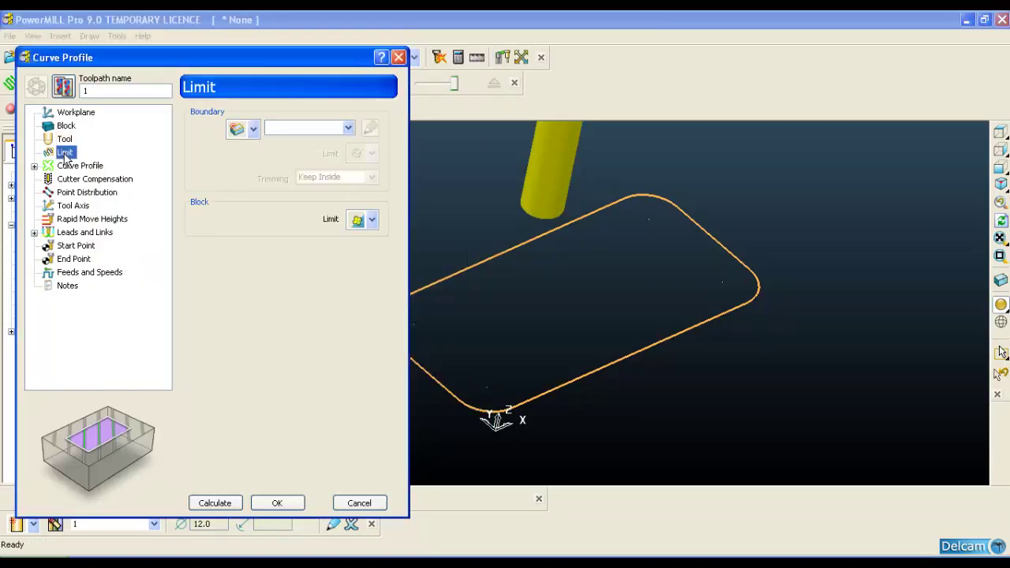
pyautogui.click(348, 128)
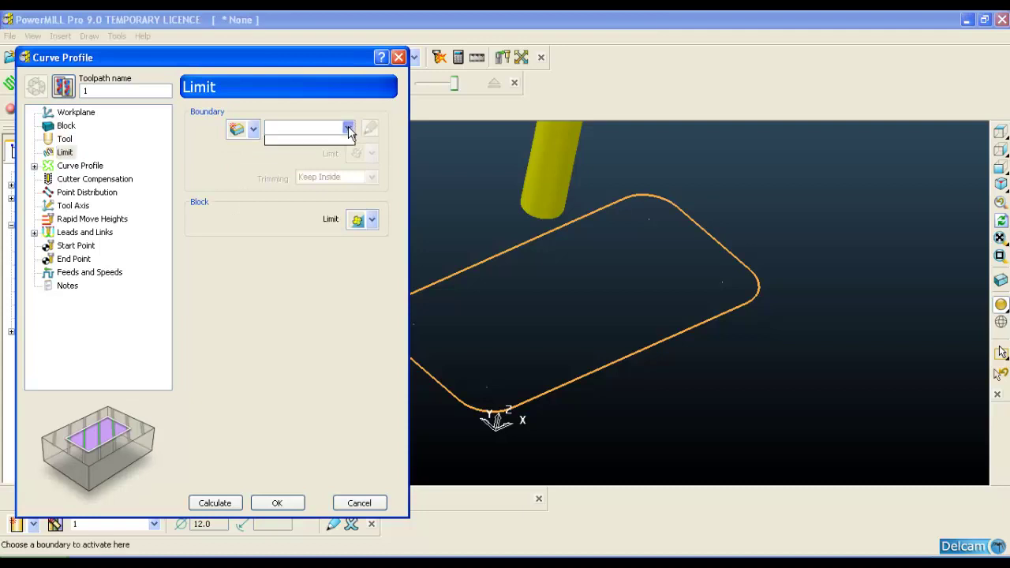
pyautogui.click(350, 131)
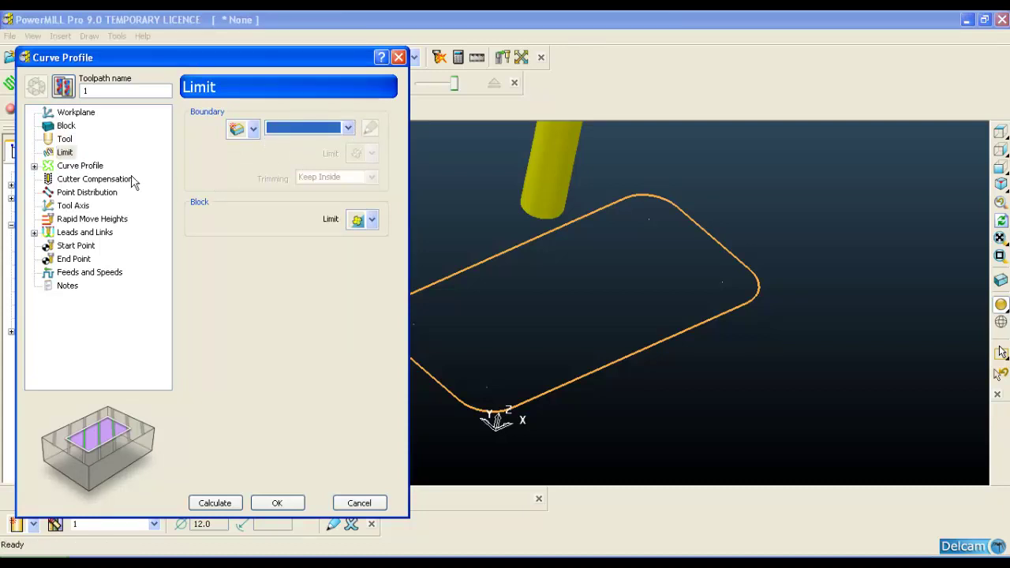
pyautogui.click(86, 167)
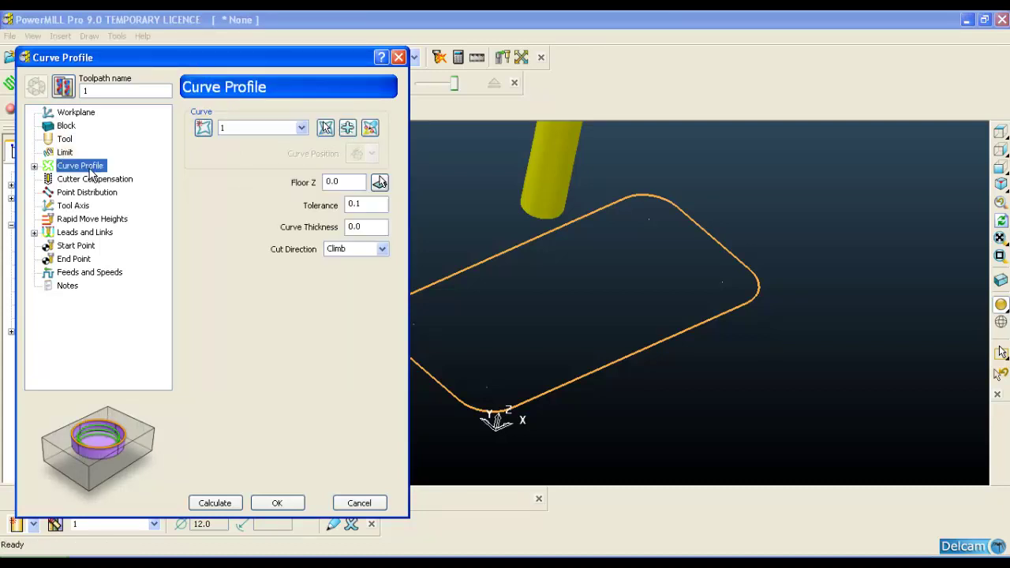
pyautogui.click(384, 249)
pyautogui.click(383, 249)
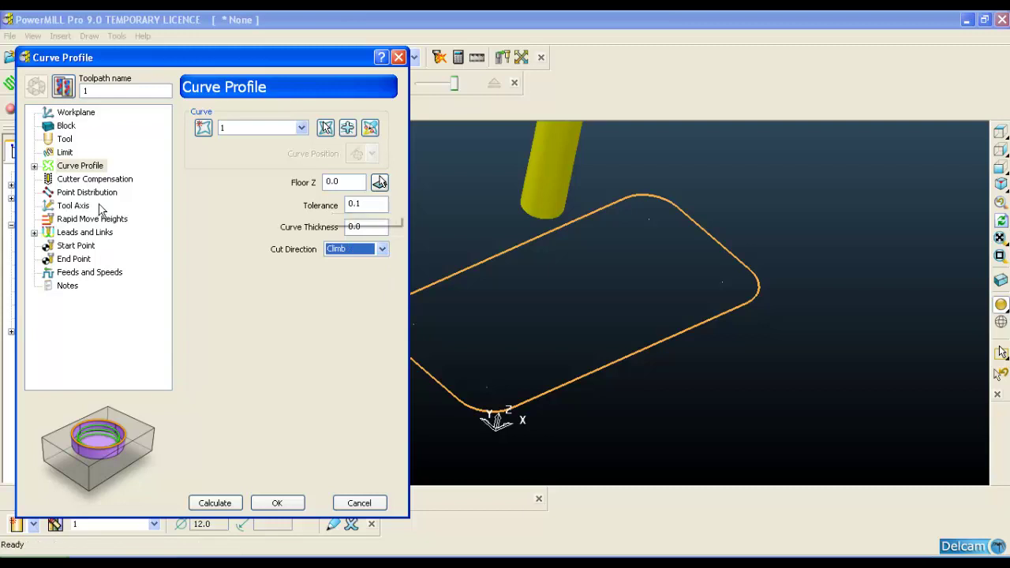
pyautogui.moveTo(534, 239); pyautogui.dragTo(512, 223, button='middle')
pyautogui.click(106, 182)
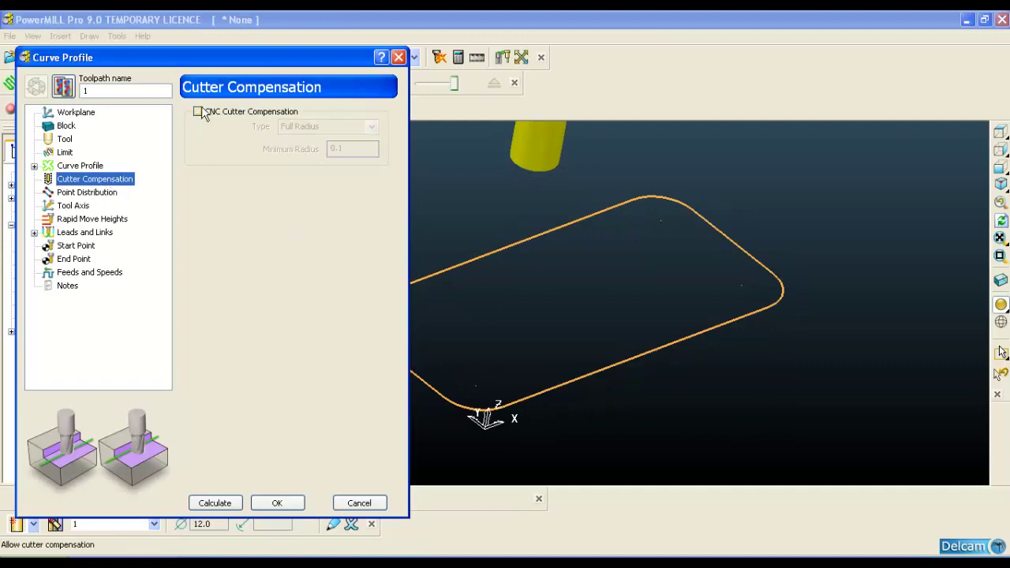
pyautogui.click(81, 207)
pyautogui.click(82, 220)
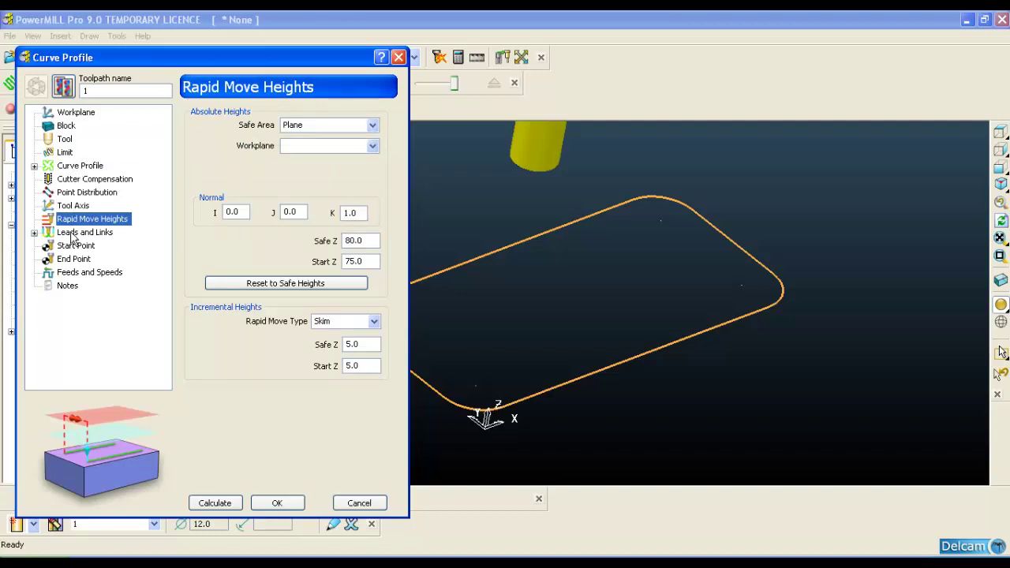
# Recheck the toolpath's tool, block, workplane and limit settings, including the available block limit options
pyautogui.click(69, 139)
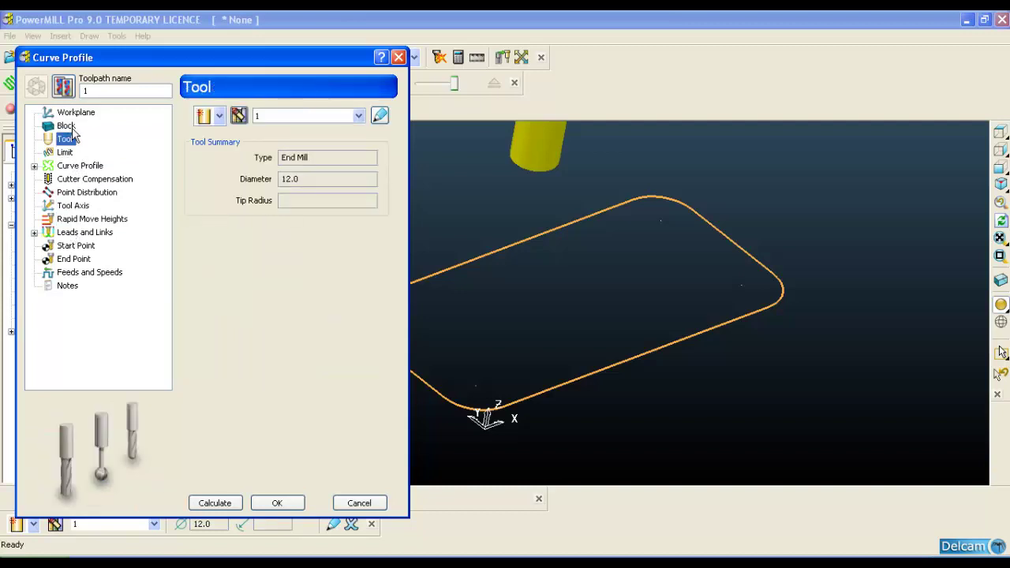
pyautogui.click(71, 129)
pyautogui.press('Up')
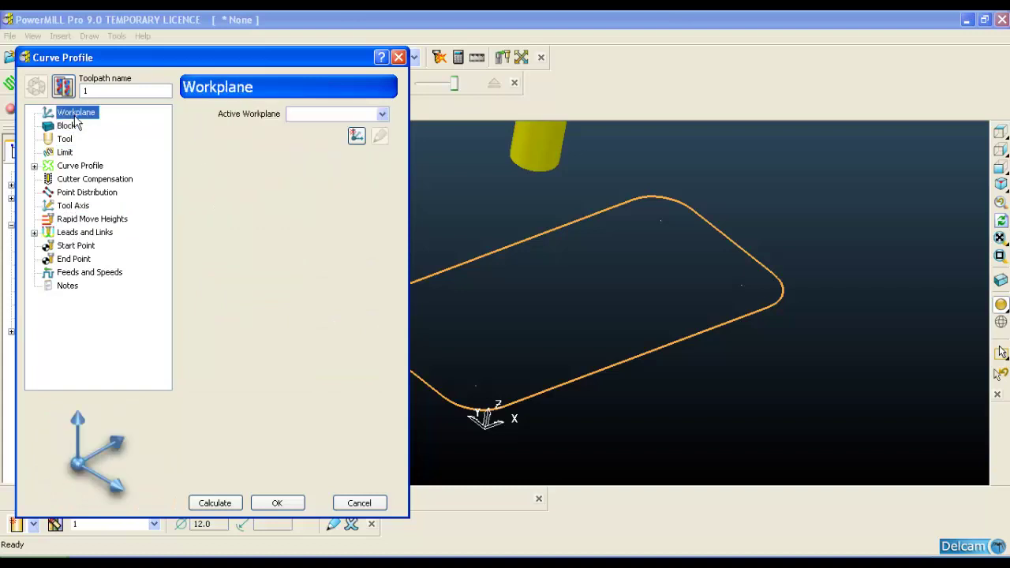
pyautogui.press('Down')
pyautogui.click(67, 139)
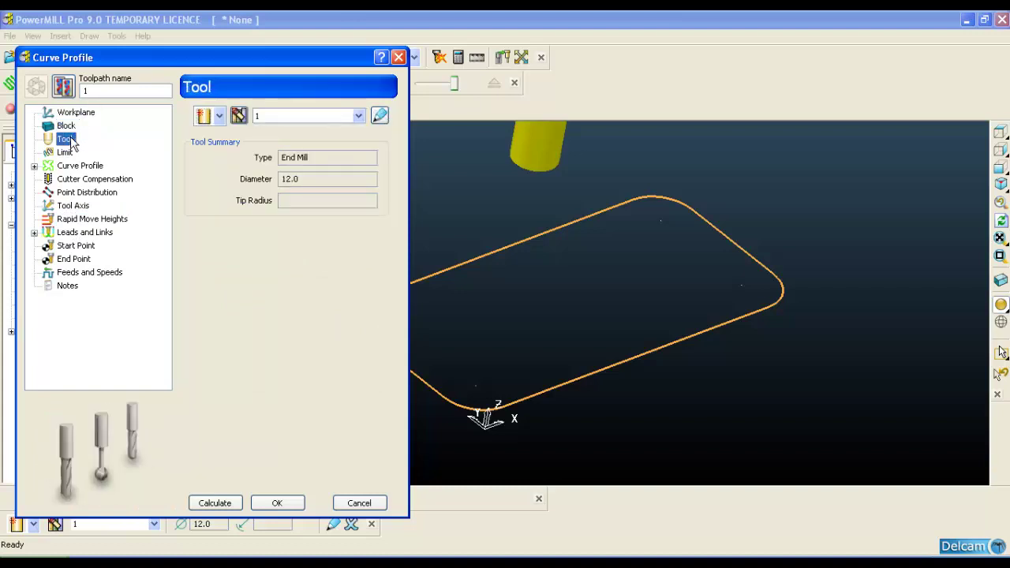
pyautogui.click(64, 152)
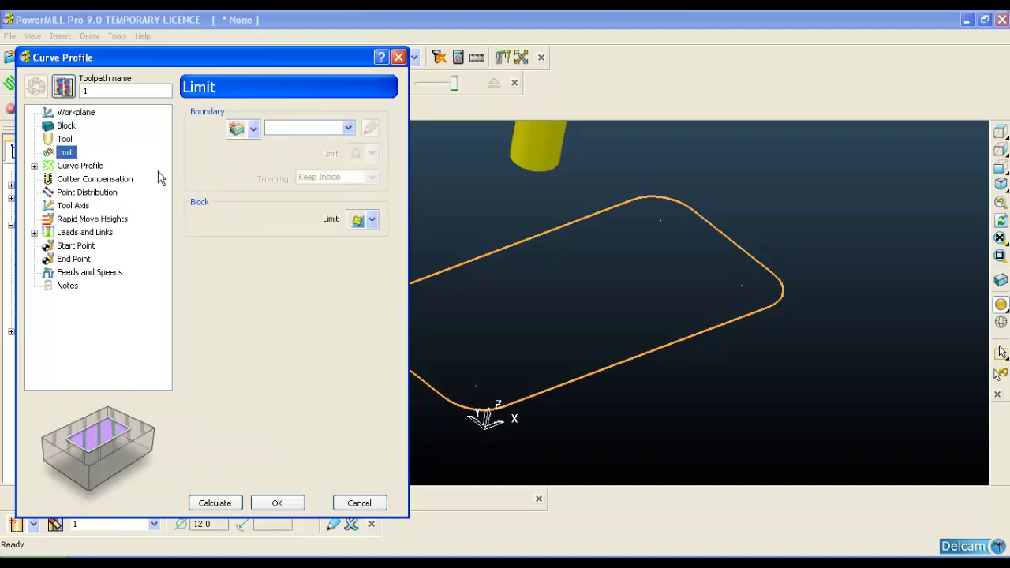
pyautogui.click(375, 221)
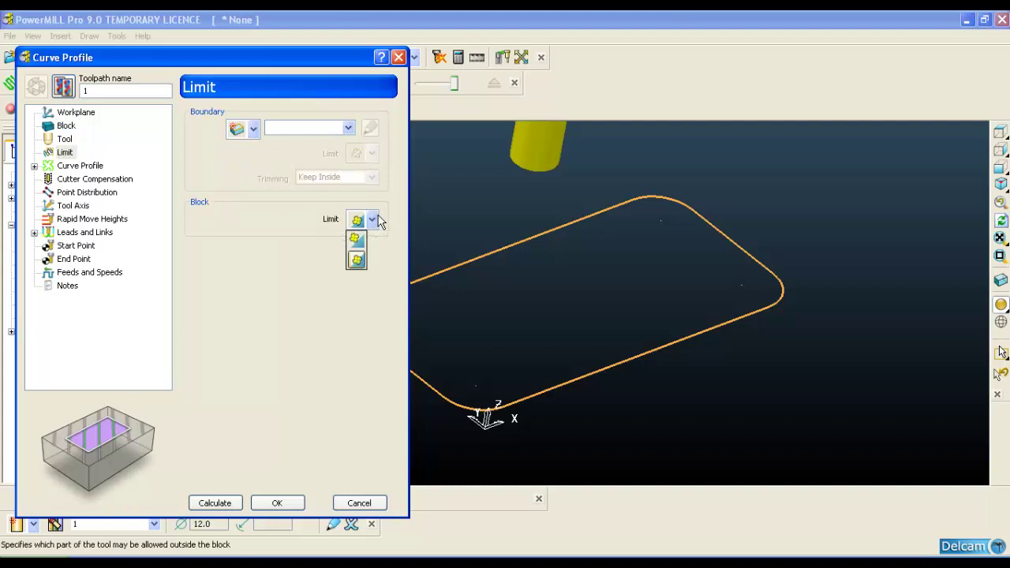
pyautogui.click(360, 265)
pyautogui.moveTo(210, 58); pyautogui.dragTo(199, 144)
pyautogui.click(286, 108)
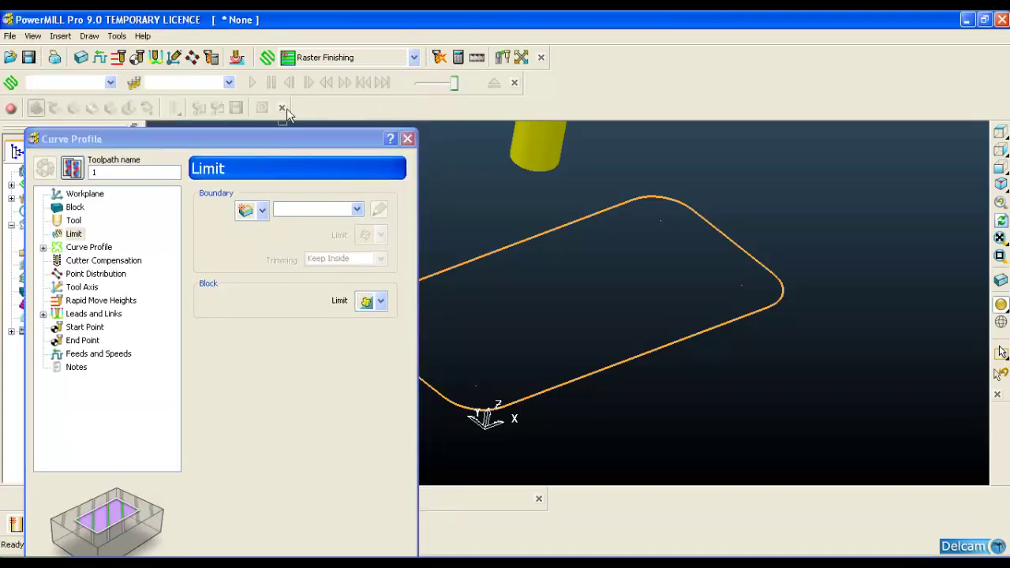
# Enable CNC cutter compensation for the toolpath with the Full Radius type and a minimum radius of 0.1
pyautogui.click(124, 261)
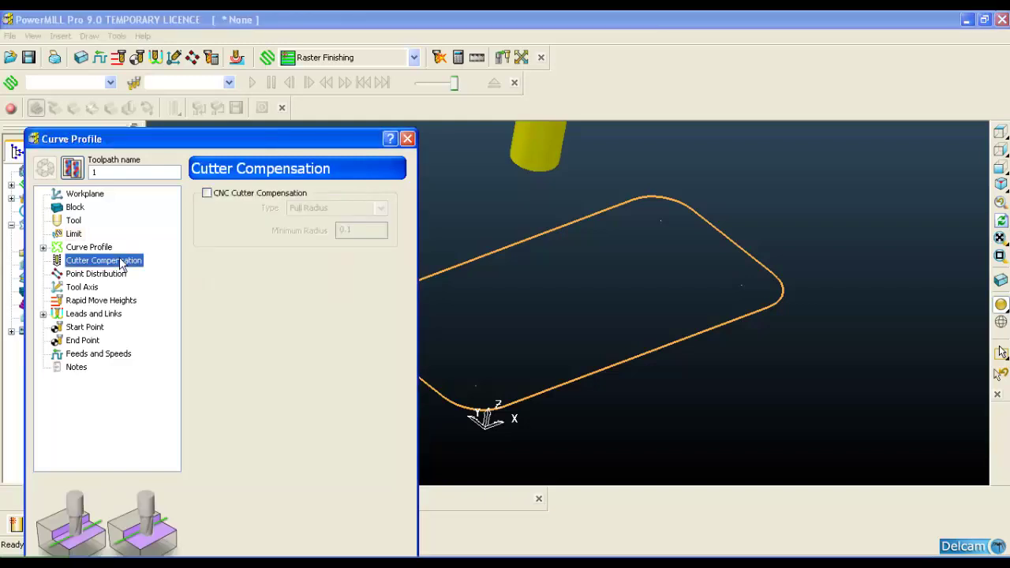
pyautogui.click(235, 194)
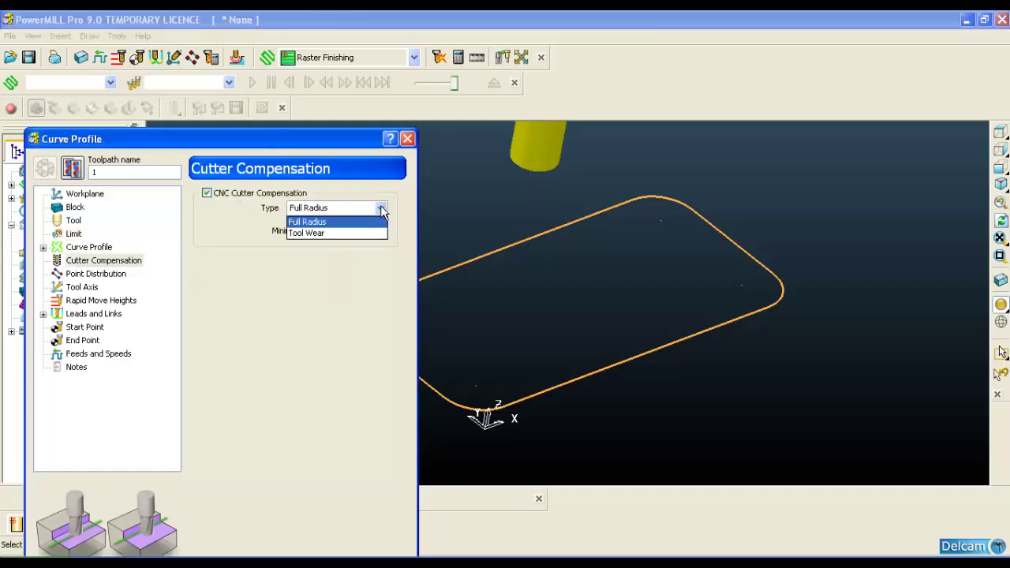
pyautogui.click(382, 210)
pyautogui.doubleClick(344, 229)
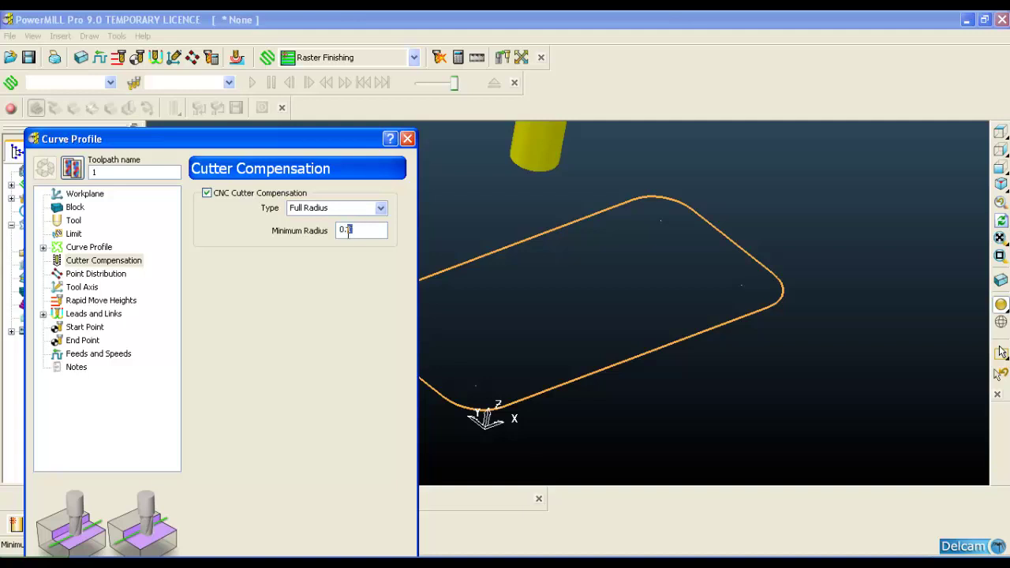
pyautogui.moveTo(316, 140); pyautogui.dragTo(295, 57)
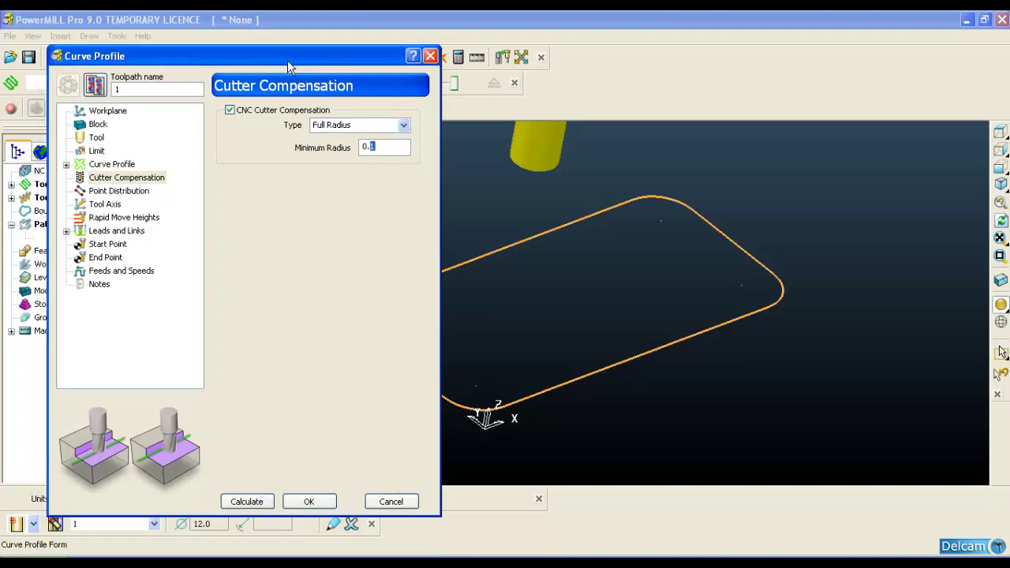
# Try to calculate the Curve Profile toolpath with the current settings
pyautogui.click(252, 502)
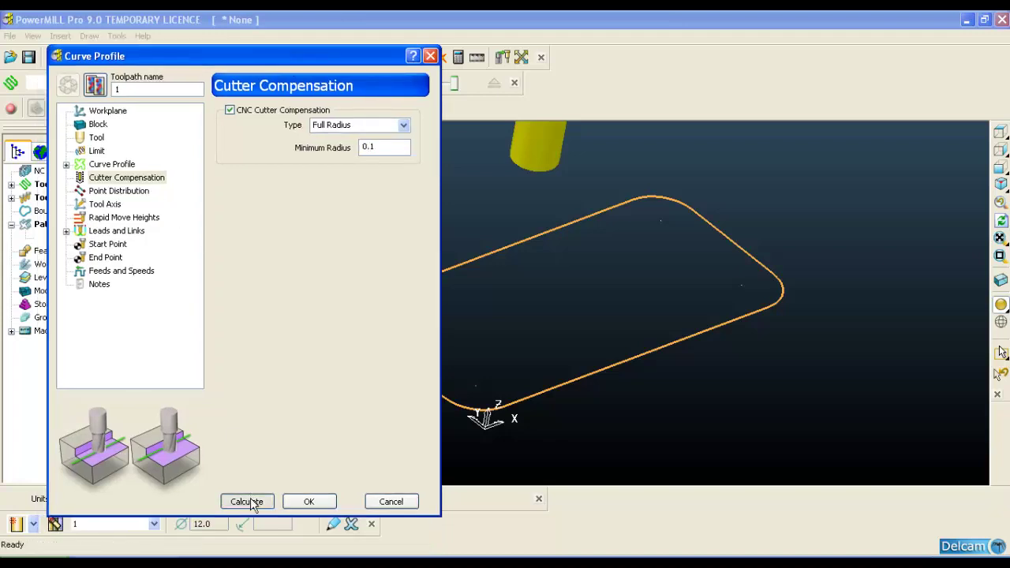
pyautogui.click(307, 502)
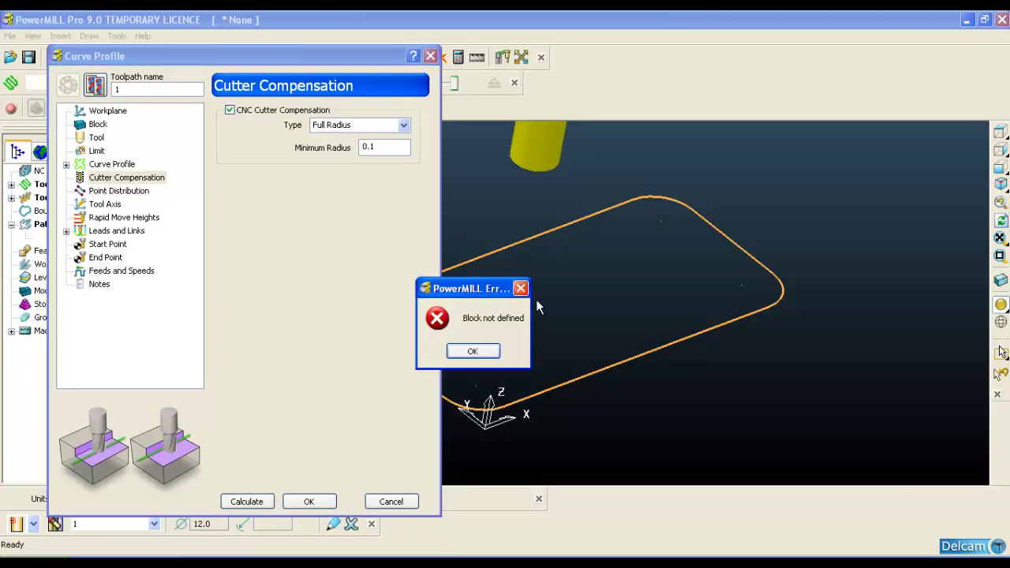
pyautogui.click(494, 352)
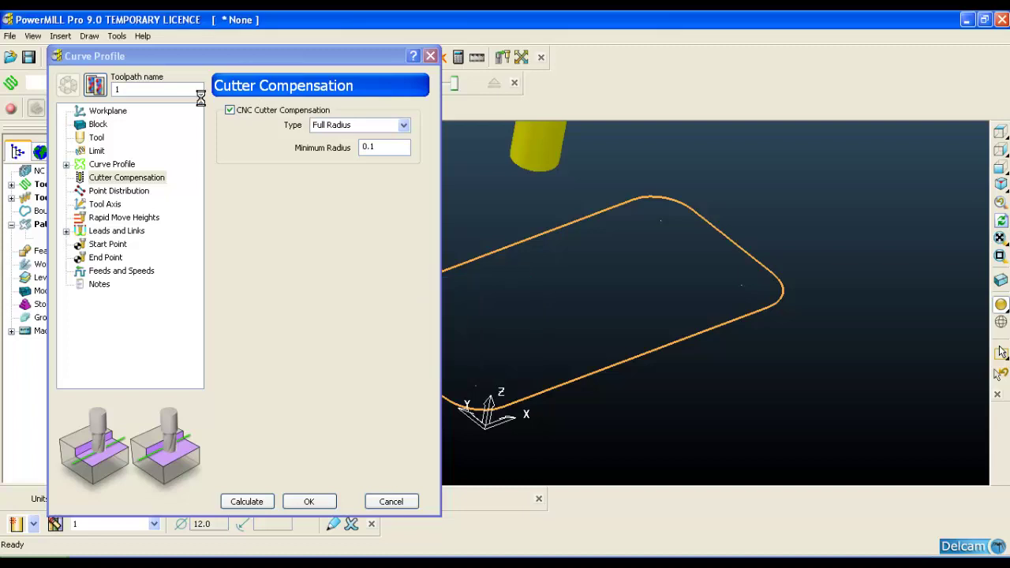
# Calculate a box block with its limits estimated from the active pattern and display it around the rounded rectangle
pyautogui.moveTo(131, 60); pyautogui.dragTo(106, 153)
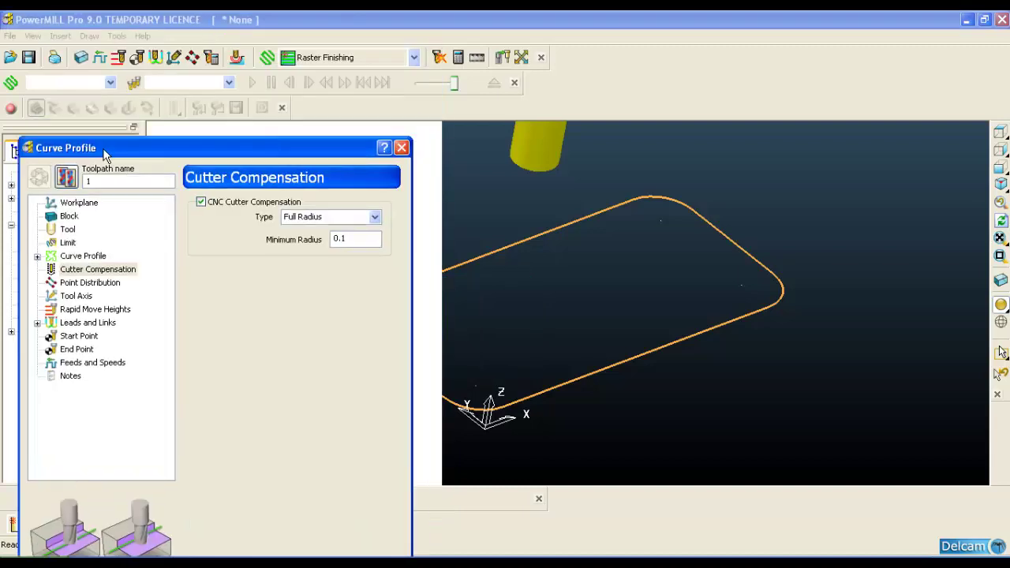
pyautogui.click(80, 59)
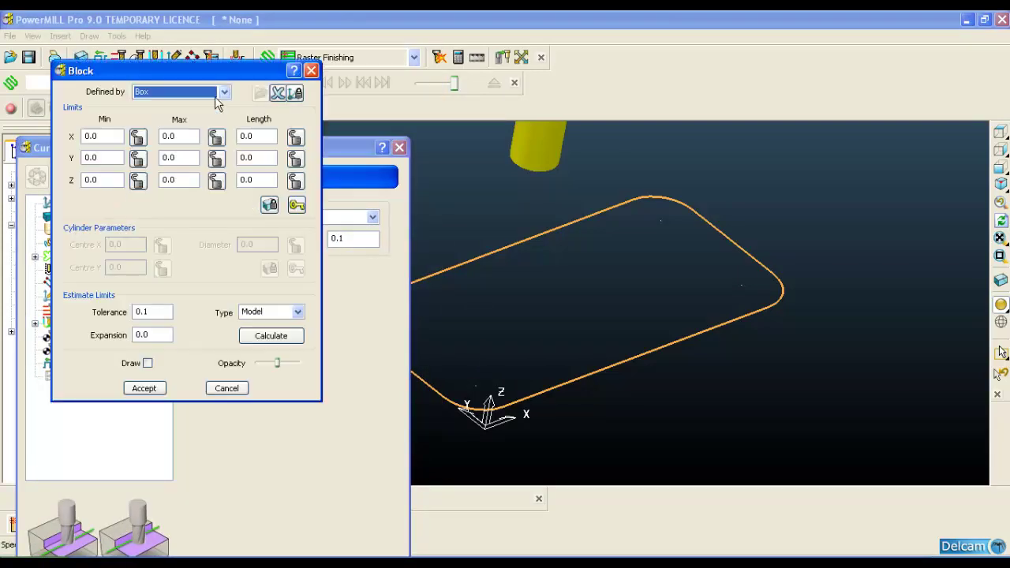
pyautogui.click(224, 93)
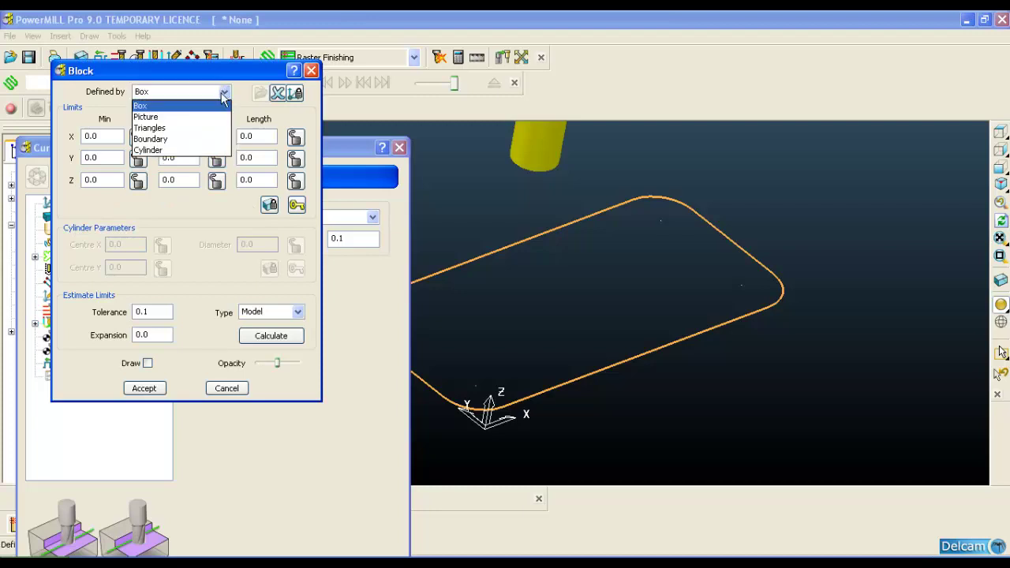
pyautogui.click(226, 94)
pyautogui.click(299, 313)
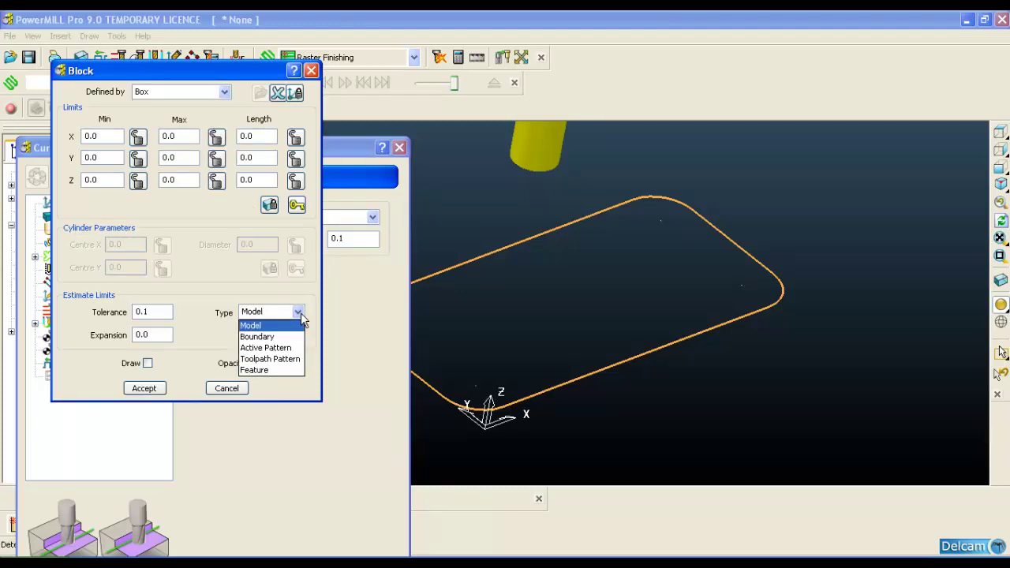
pyautogui.click(281, 347)
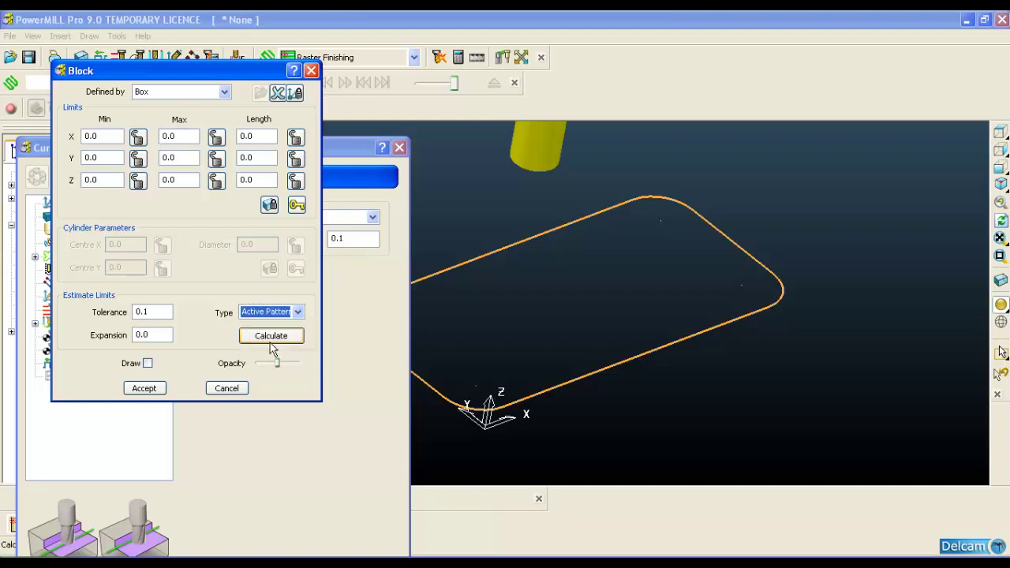
pyautogui.click(272, 337)
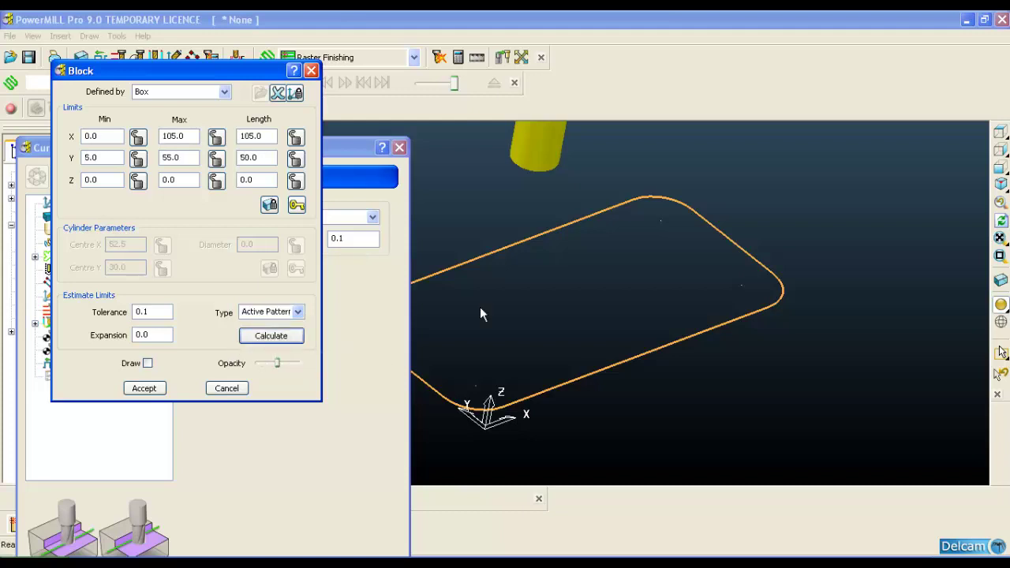
pyautogui.click(1000, 281)
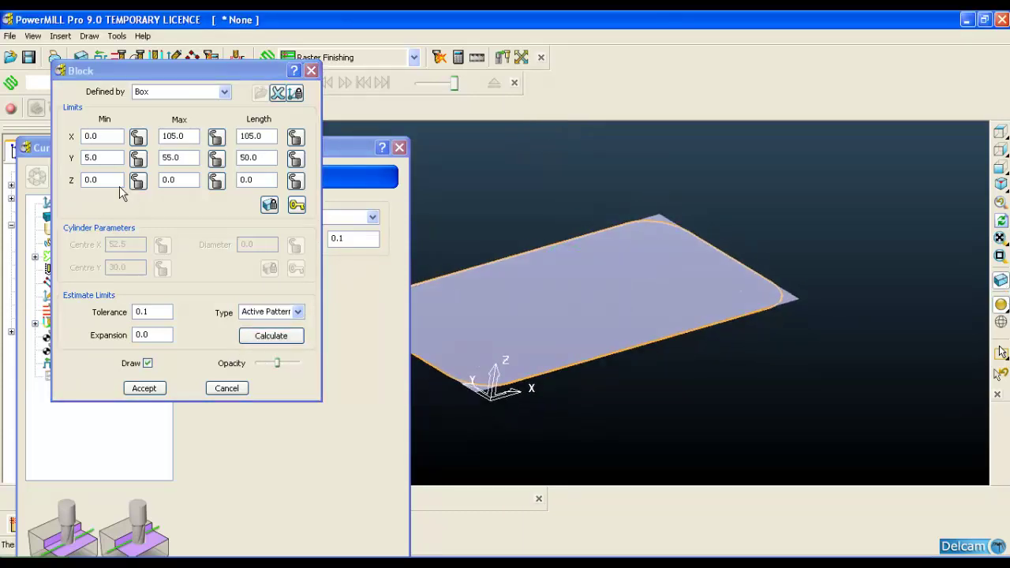
# Set the block's minimum Z limit to -50, keeping the Active Pattern estimate type, and accept the block
pyautogui.click(177, 179)
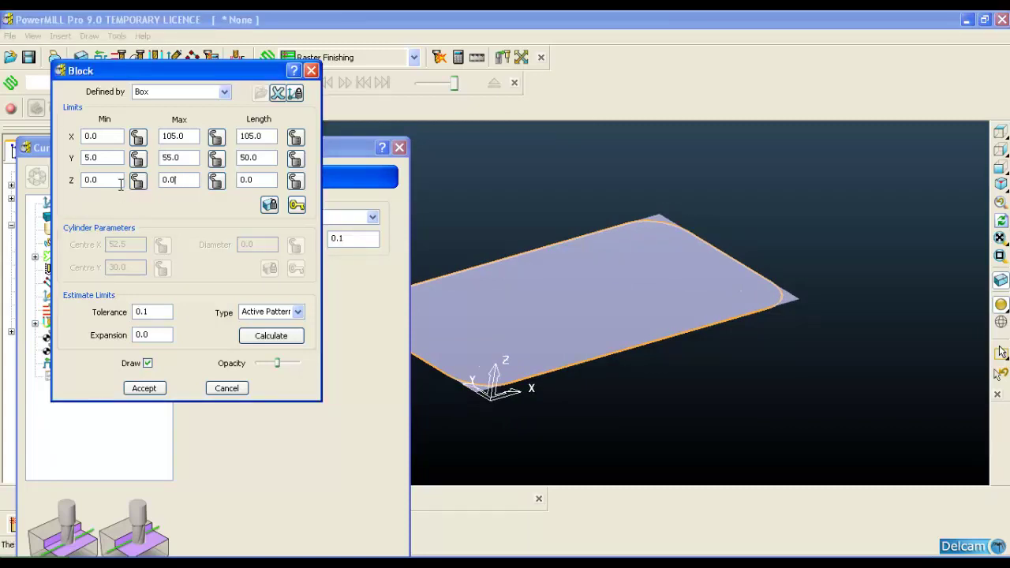
pyautogui.doubleClick(88, 179)
pyautogui.click(298, 313)
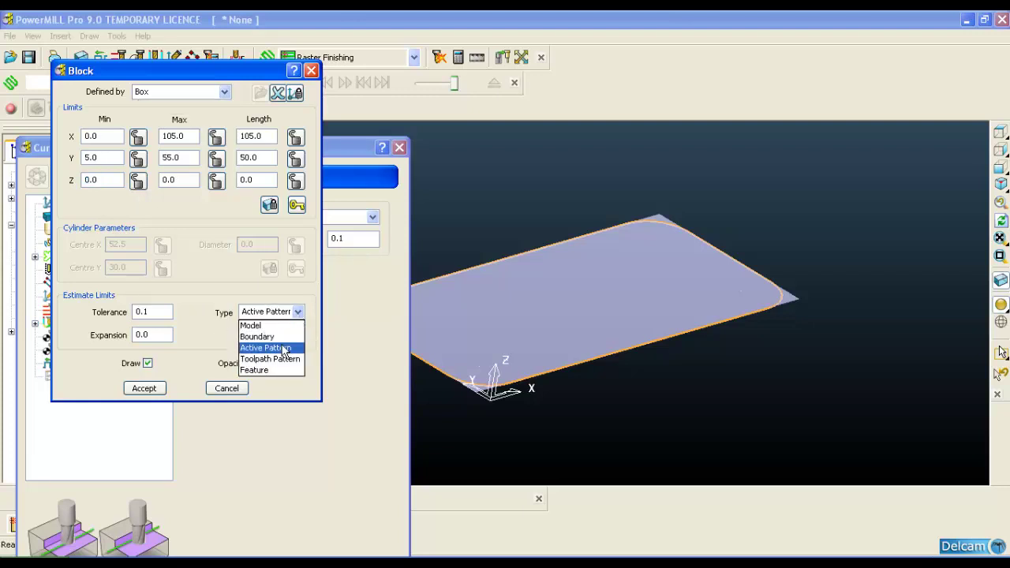
pyautogui.click(282, 349)
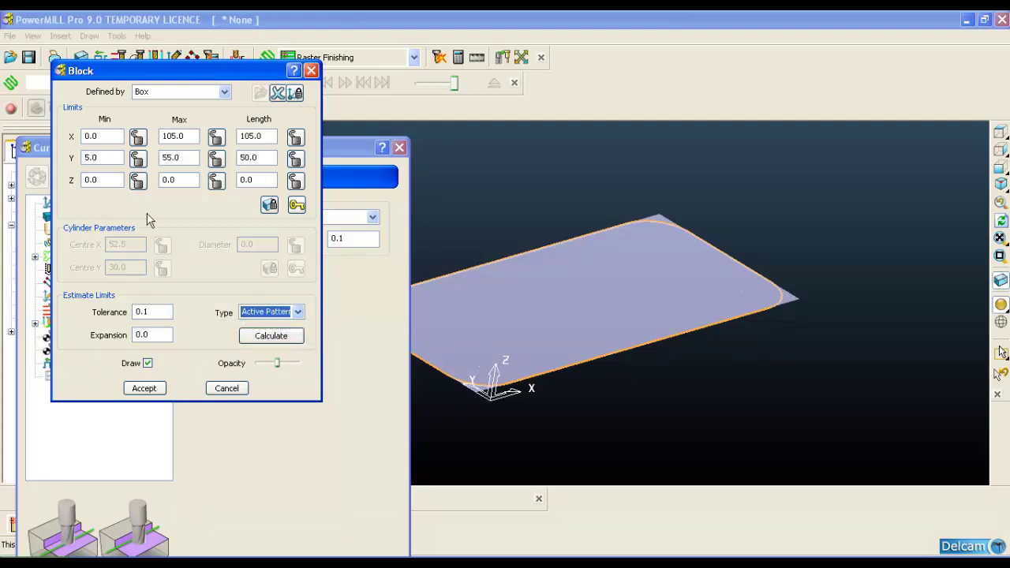
pyautogui.moveTo(101, 180); pyautogui.dragTo(73, 182)
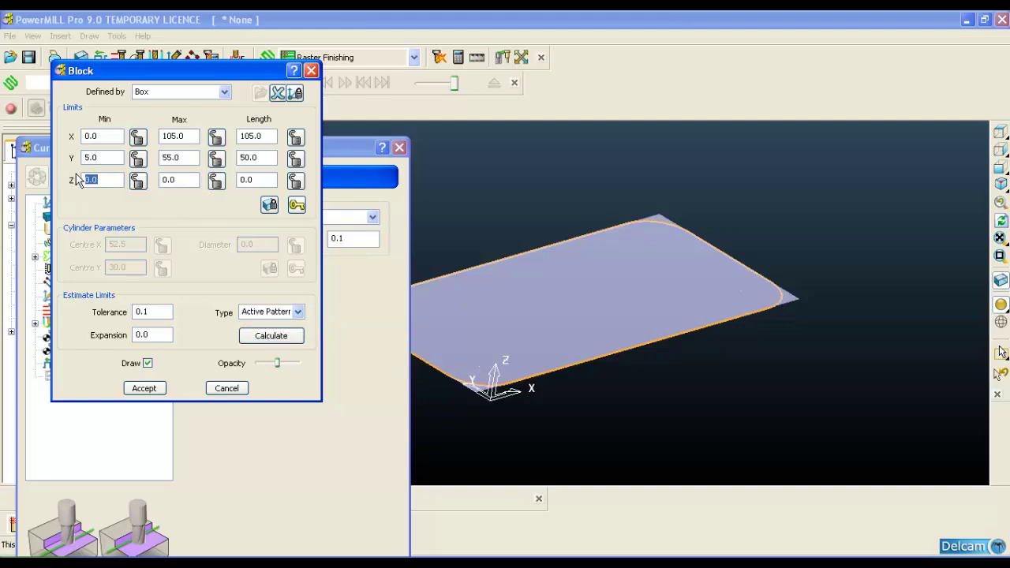
pyautogui.write('-50')
pyautogui.press('Return')
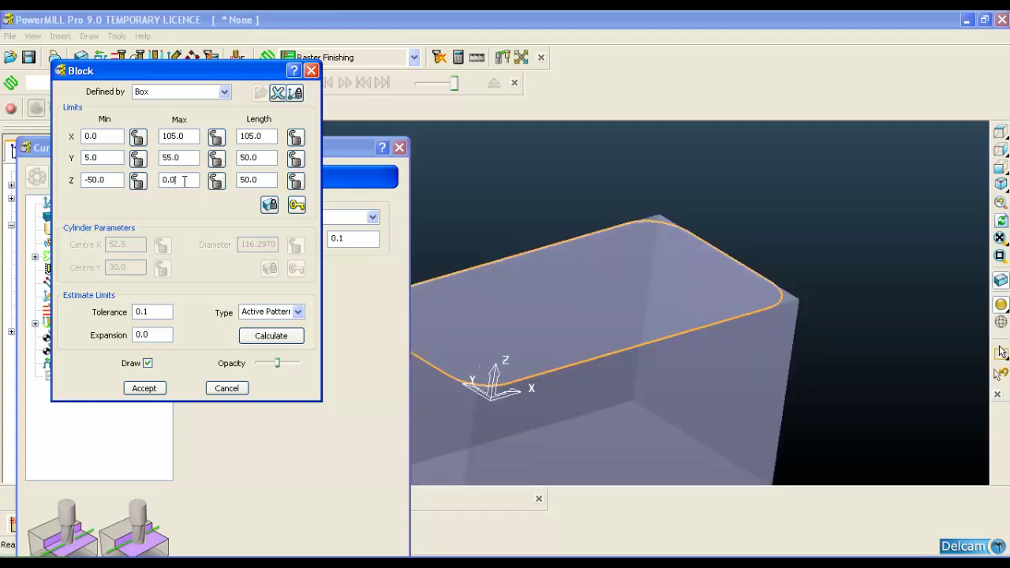
pyautogui.click(140, 388)
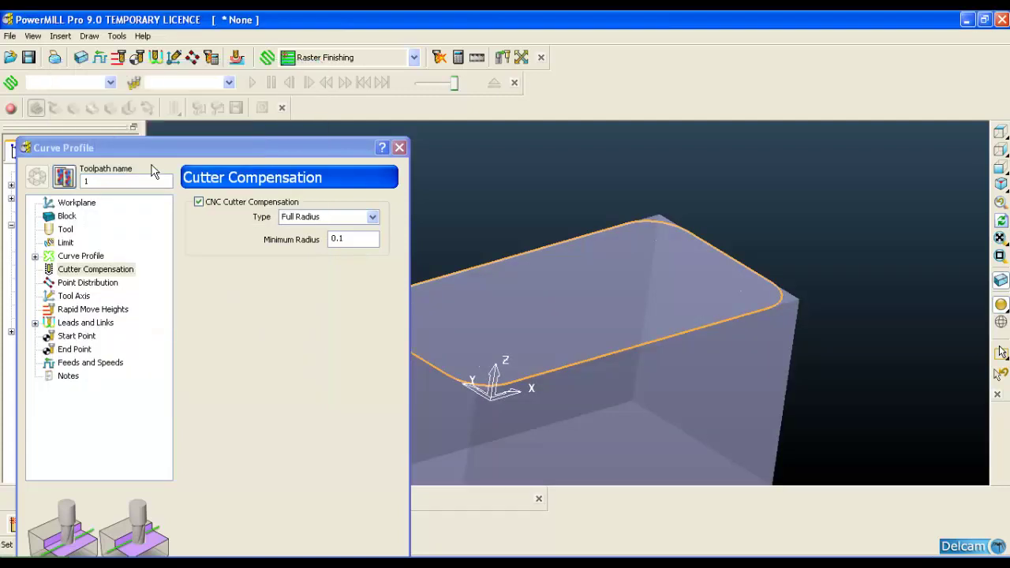
# Calculate the Curve Profile toolpath and reopen it for editing at its lead-in settings
pyautogui.moveTo(143, 145); pyautogui.dragTo(128, 48)
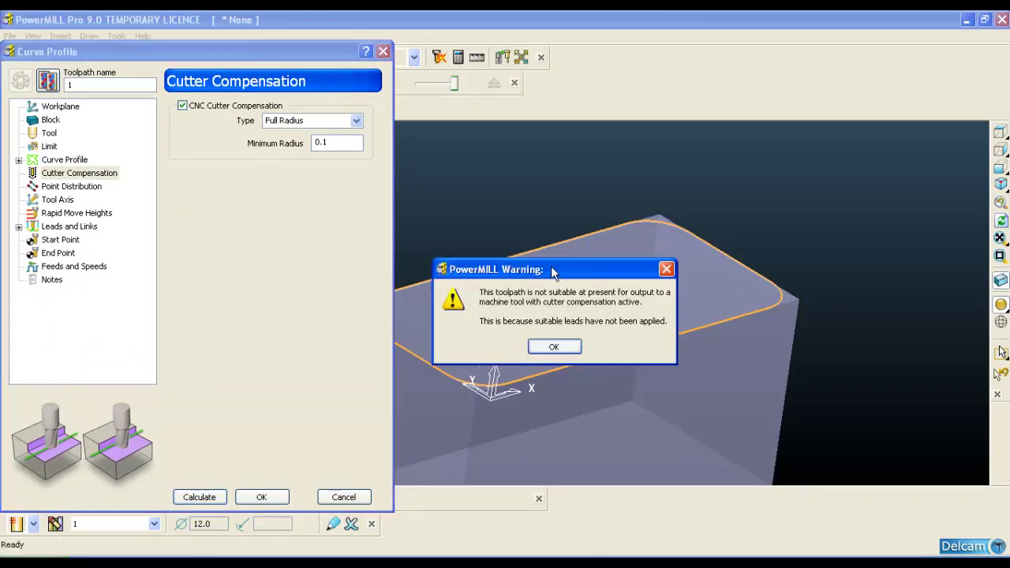
pyautogui.click(538, 332)
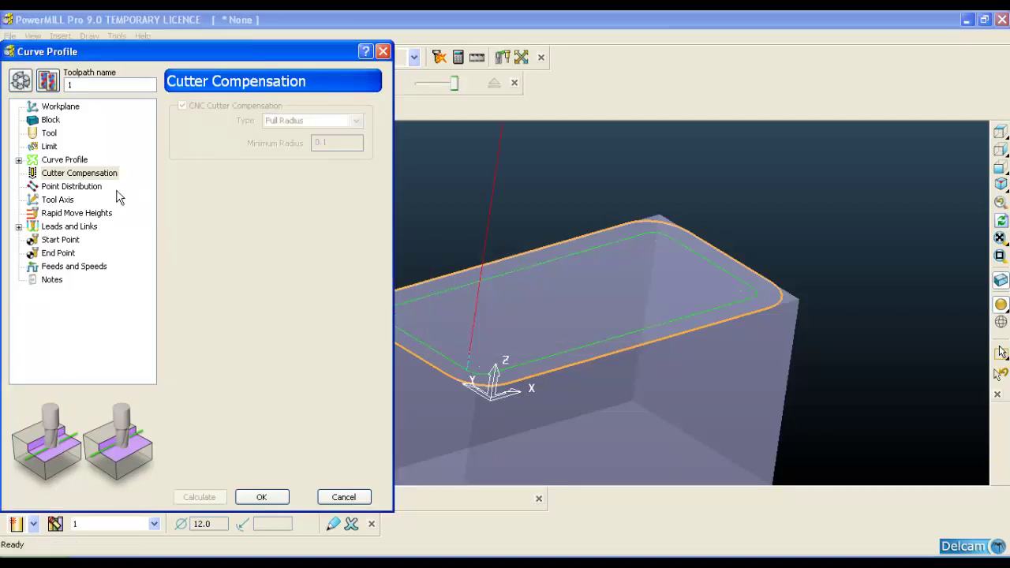
pyautogui.click(19, 228)
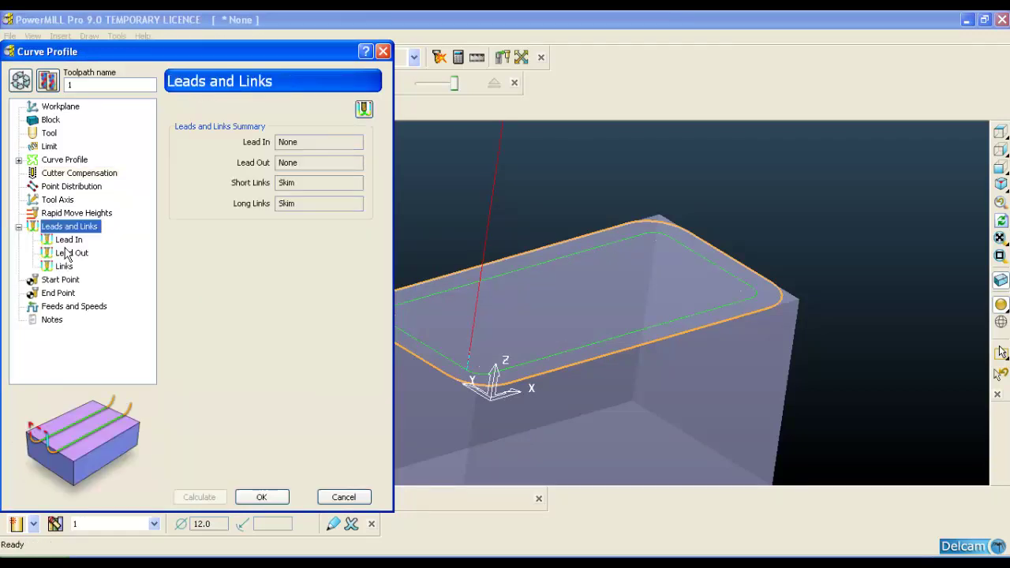
pyautogui.click(69, 239)
pyautogui.click(365, 112)
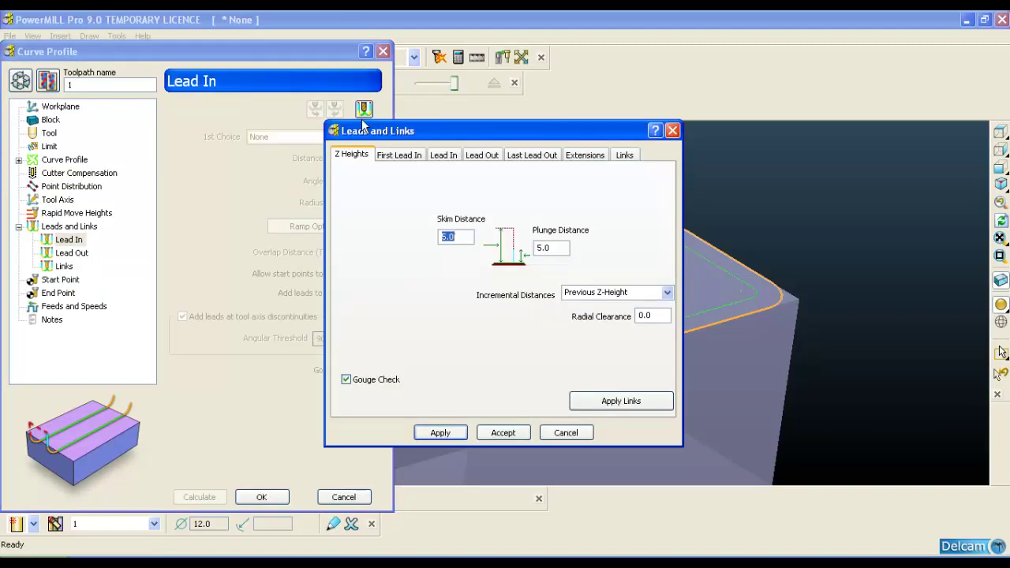
pyautogui.moveTo(586, 136); pyautogui.dragTo(520, 119)
pyautogui.click(606, 114)
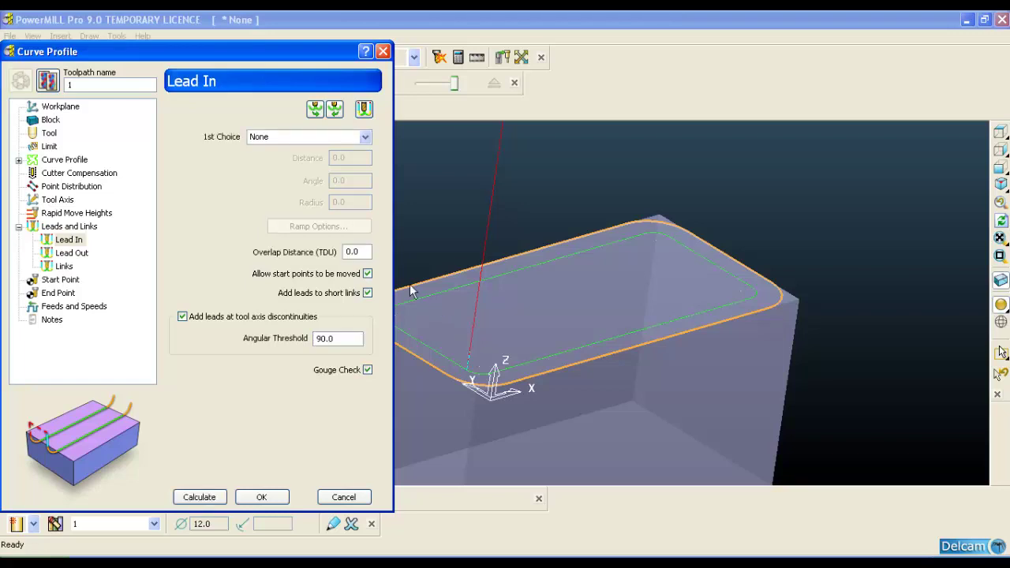
# Set the first-choice lead-in to Horizontal Arc with an angle of 90 and a radius of 6
pyautogui.click(364, 139)
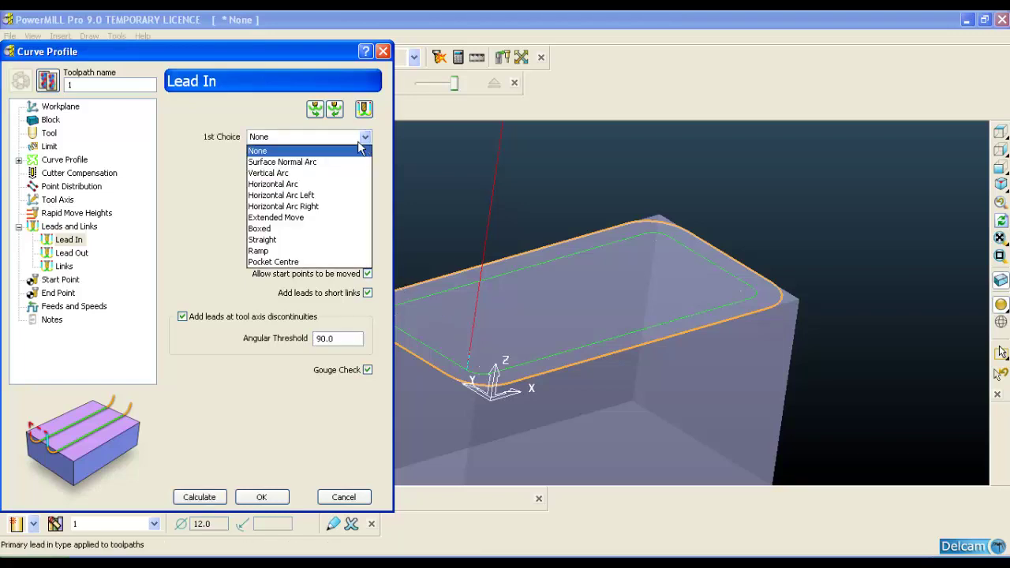
pyautogui.click(313, 184)
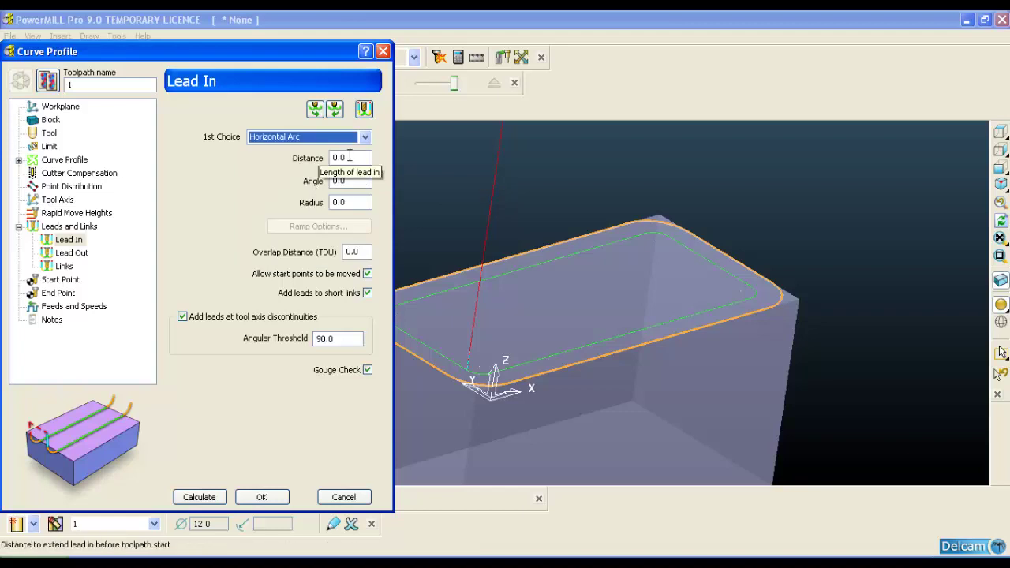
pyautogui.doubleClick(332, 180)
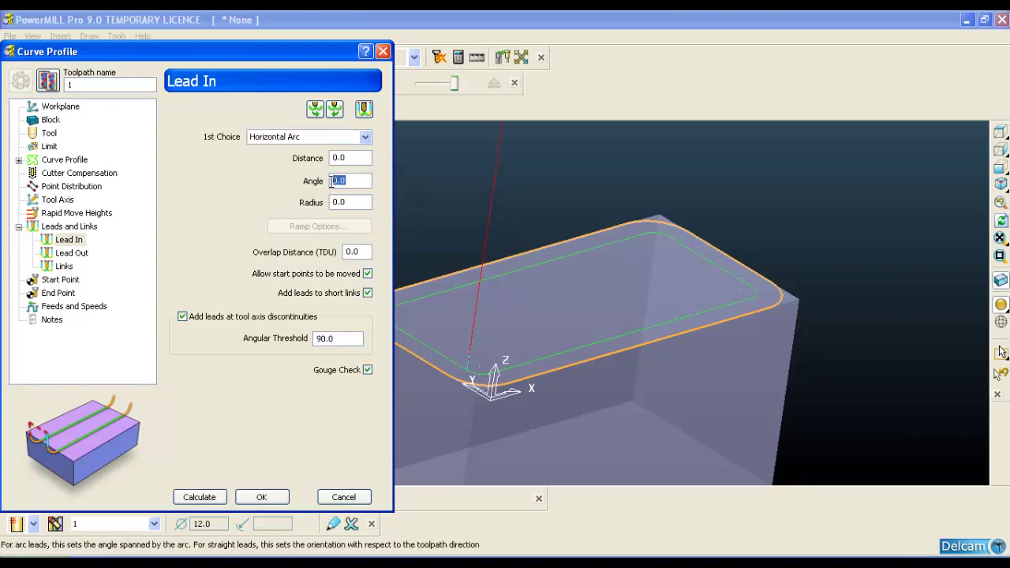
pyautogui.write('90')
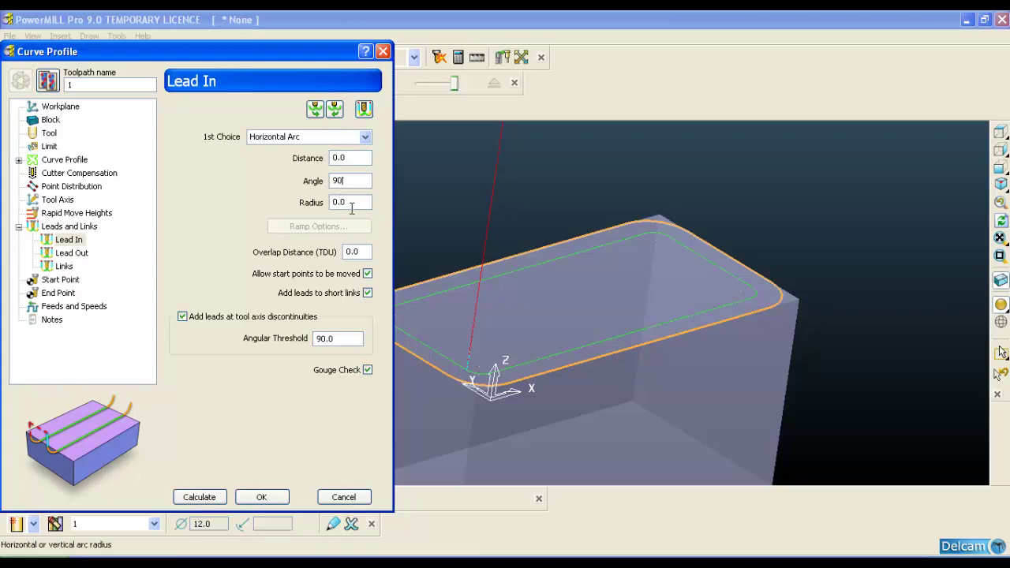
pyautogui.doubleClick(349, 202)
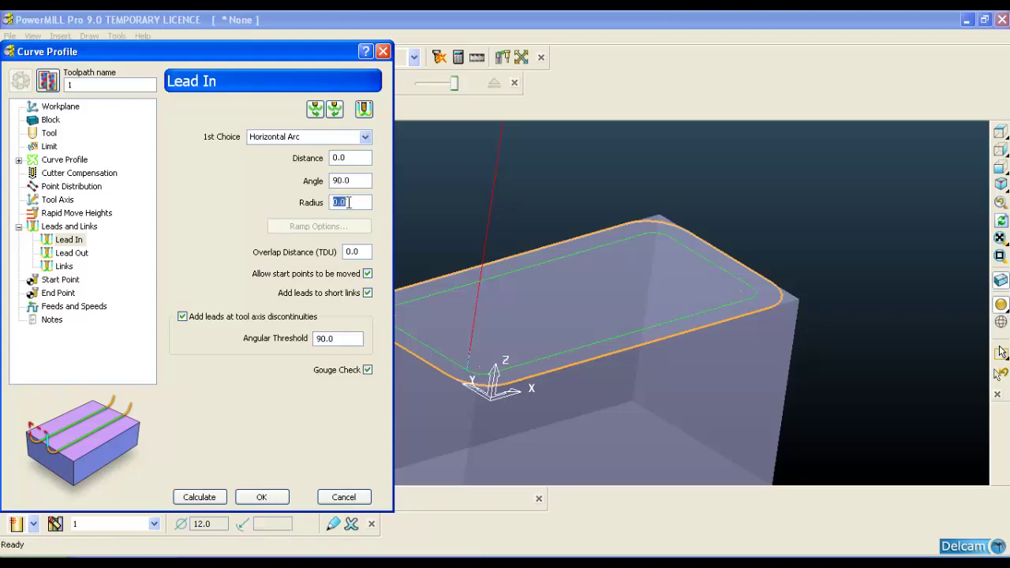
pyautogui.write('6')
pyautogui.click(354, 181)
# Copy the lead-in settings to the lead-out and recalculate the Curve Profile toolpath
pyautogui.click(320, 115)
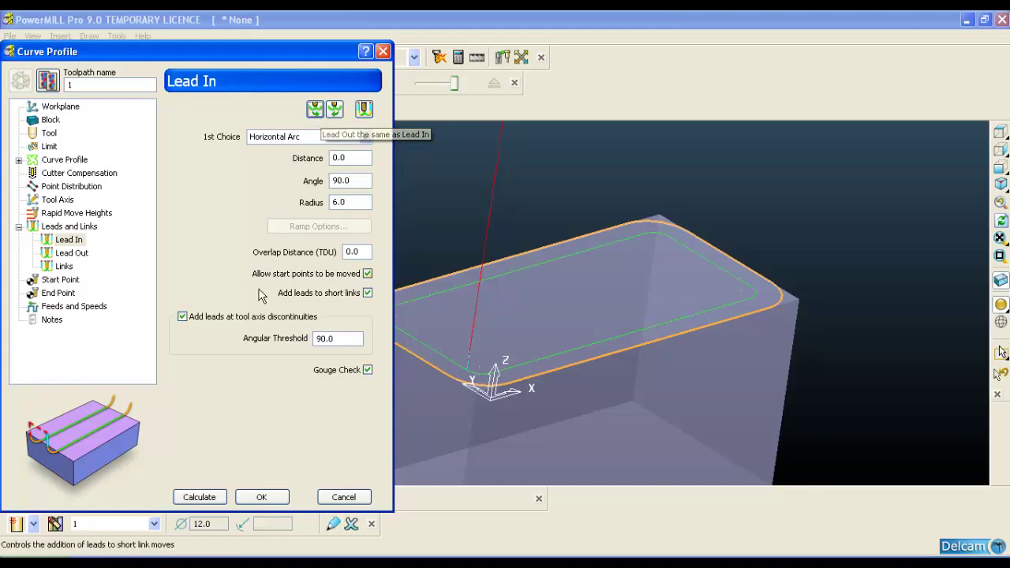
pyautogui.click(195, 496)
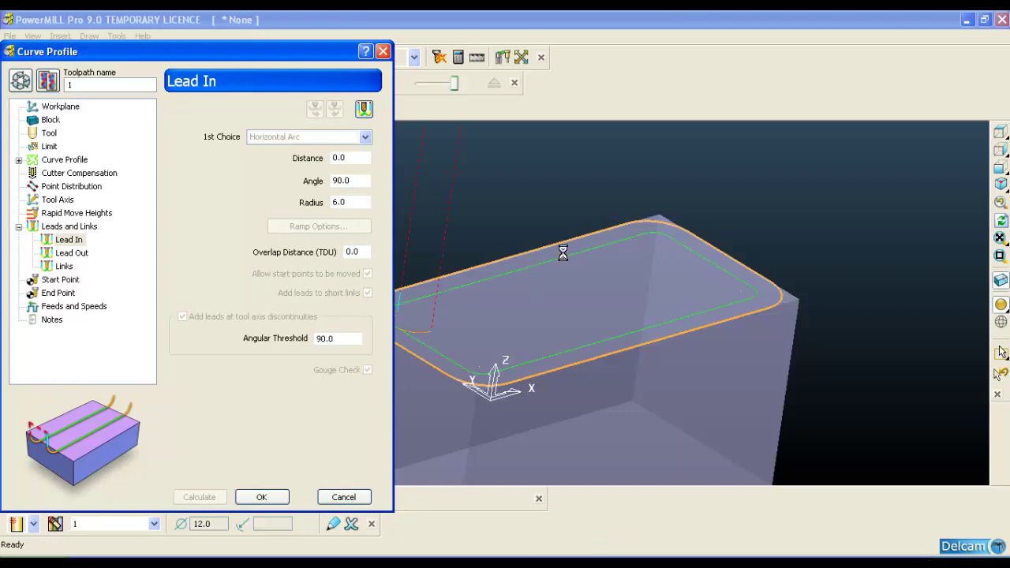
# Clear the view of the project tree and display the toolbar for toolpaths
pyautogui.moveTo(224, 60); pyautogui.dragTo(273, 365)
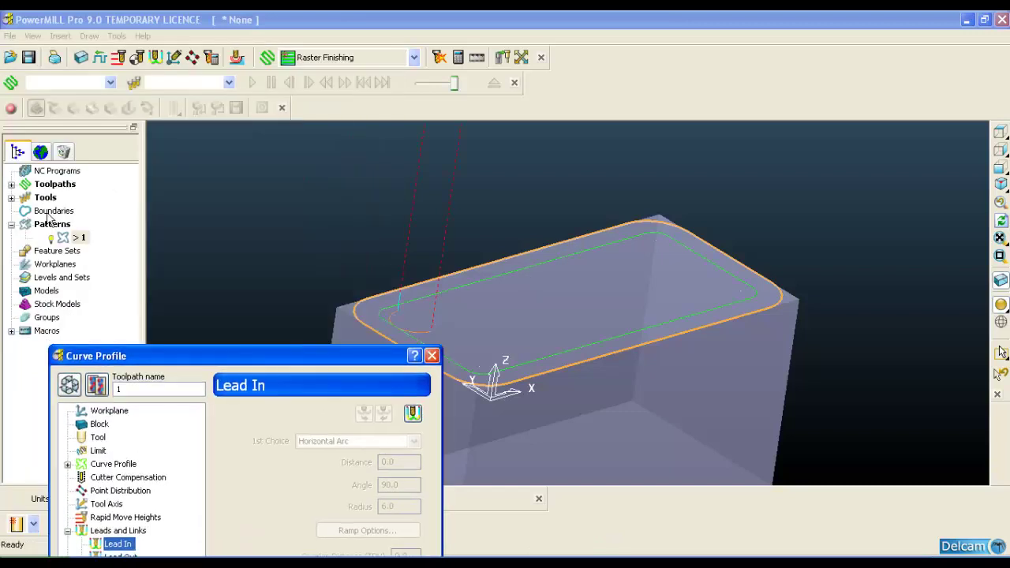
pyautogui.click(11, 185)
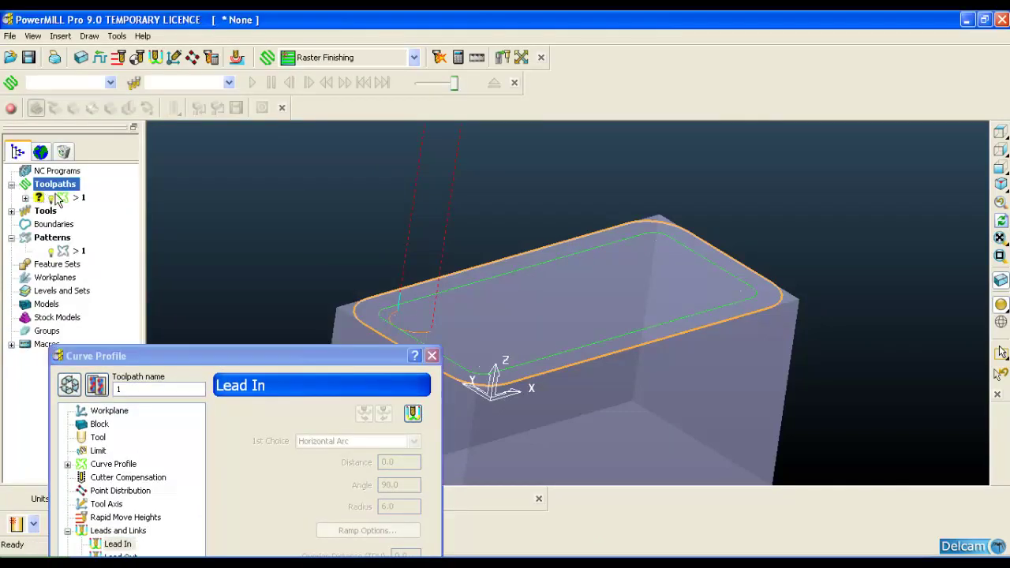
pyautogui.rightClick(64, 199)
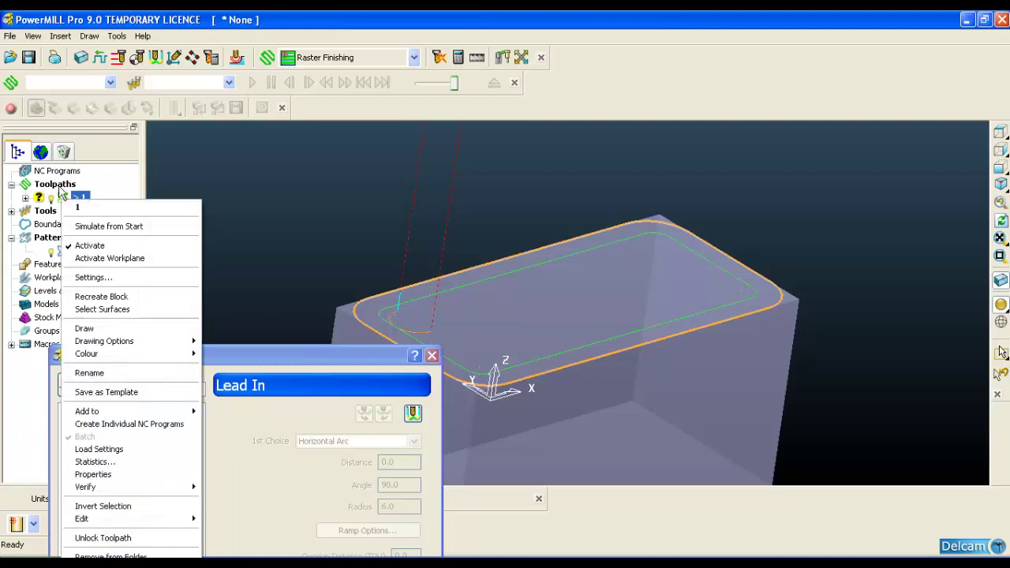
pyautogui.click(61, 189)
pyautogui.rightClick(61, 189)
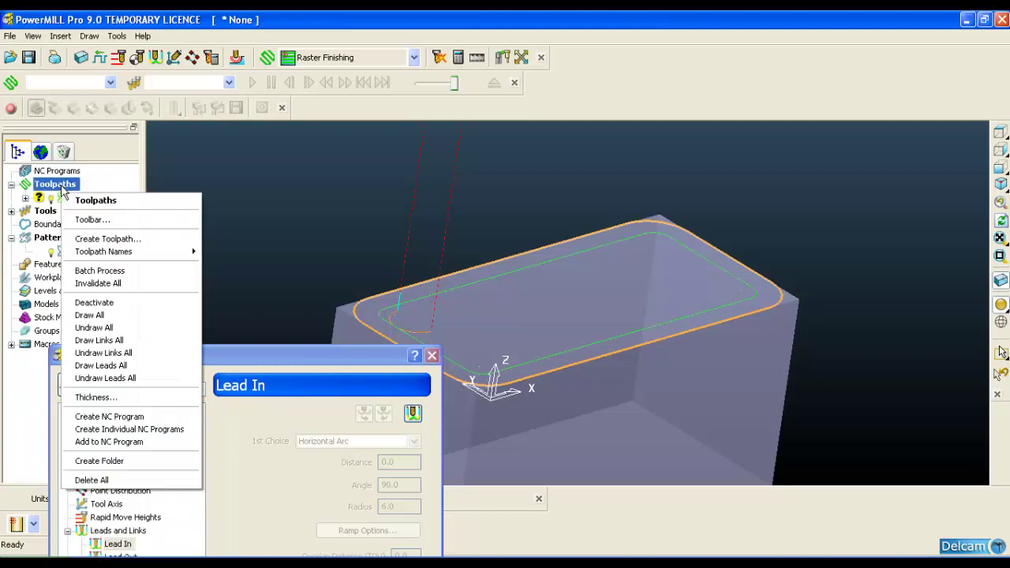
pyautogui.click(125, 222)
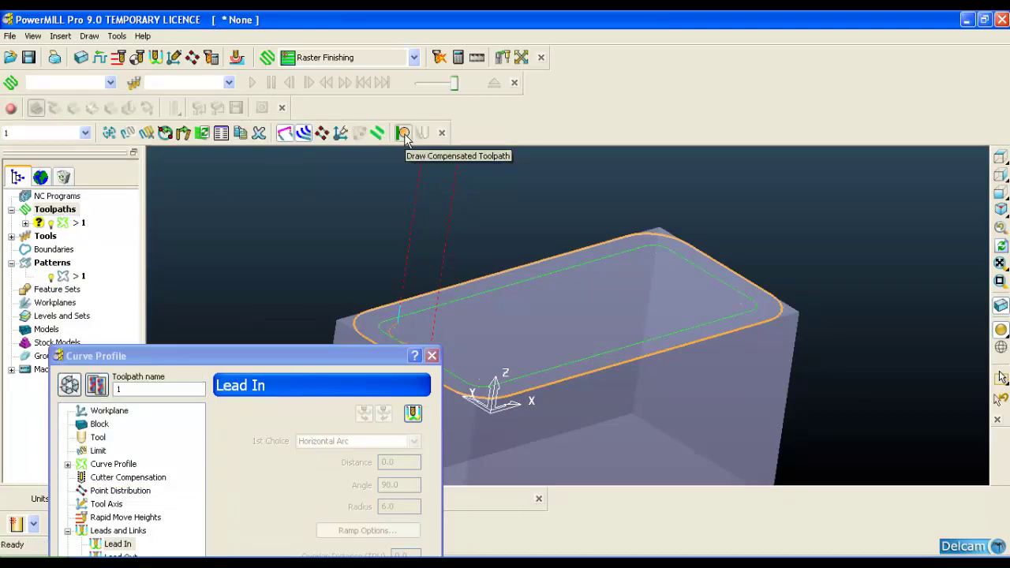
# Compare the compensated drawing of the toolpath with the normal one around the arc leads, ending on the normal drawing
pyautogui.moveTo(743, 289); pyautogui.dragTo(339, 310, button='middle')
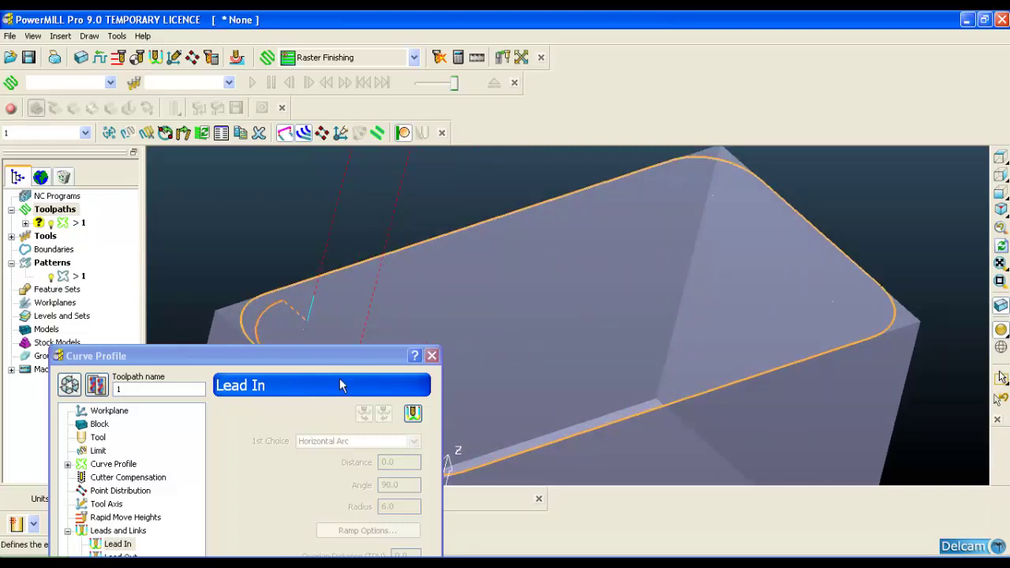
pyautogui.moveTo(316, 359); pyautogui.dragTo(105, 423)
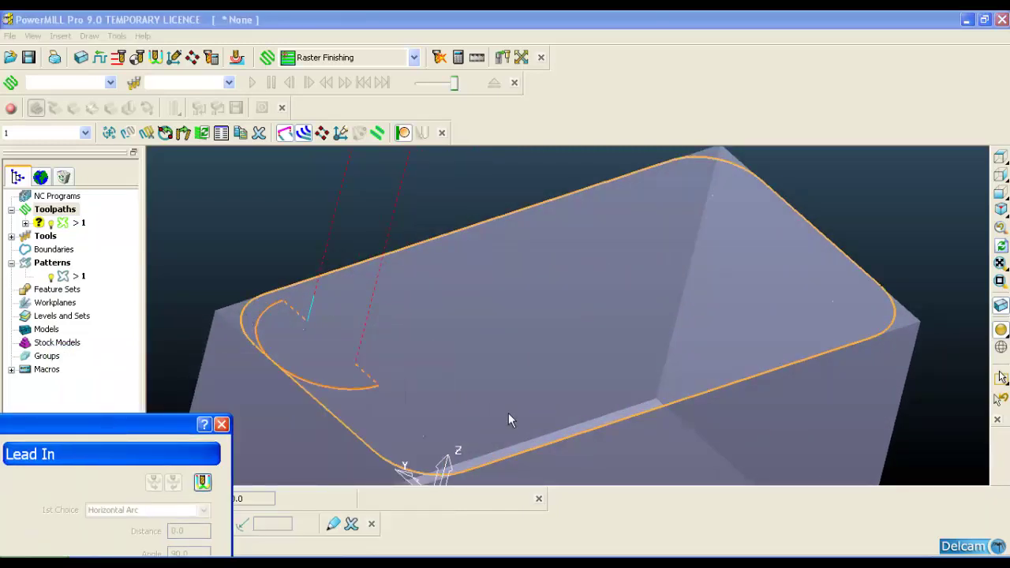
pyautogui.click(404, 133)
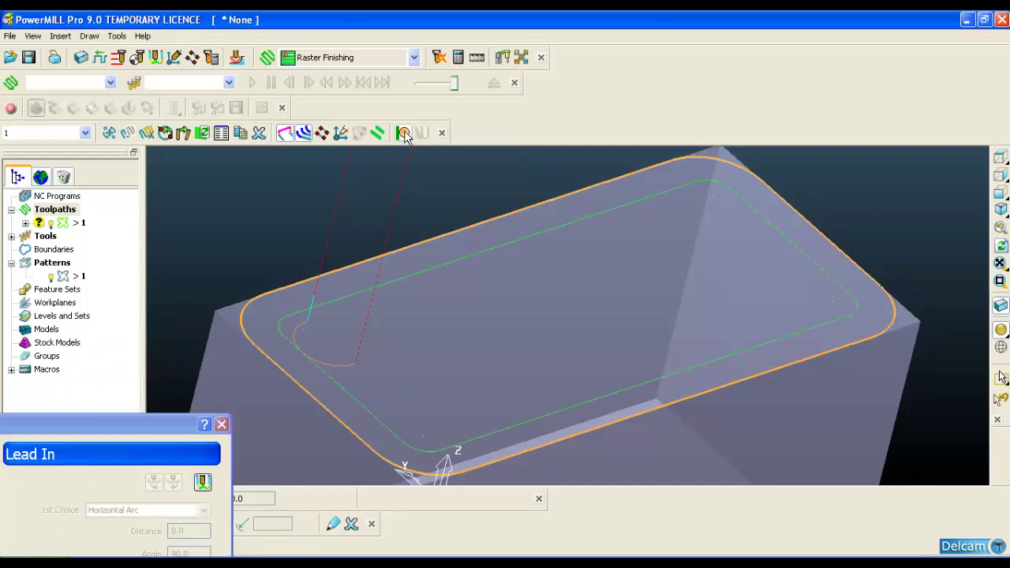
pyautogui.click(403, 134)
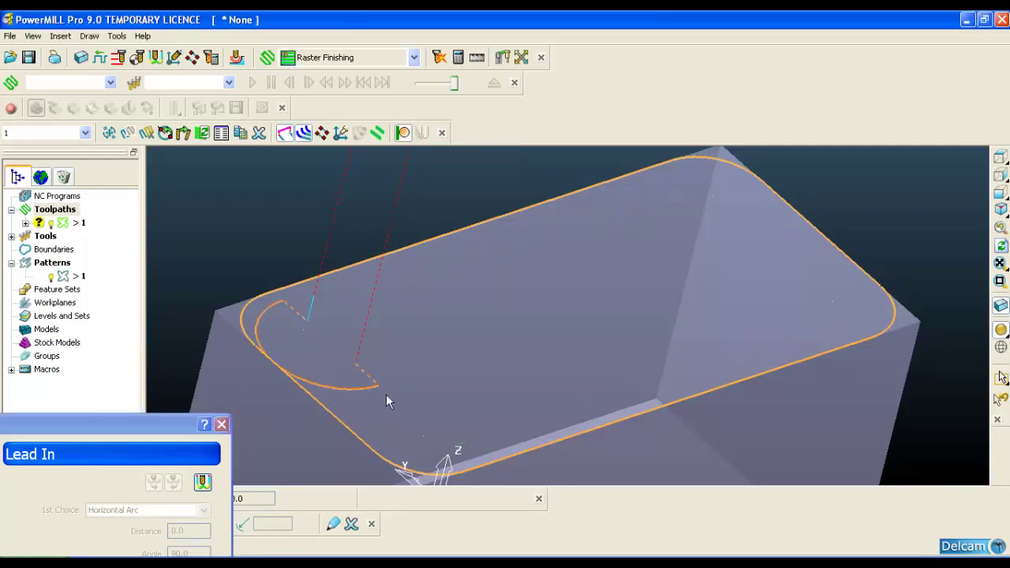
pyautogui.click(404, 133)
pyautogui.moveTo(470, 247); pyautogui.dragTo(560, 300, button='middle')
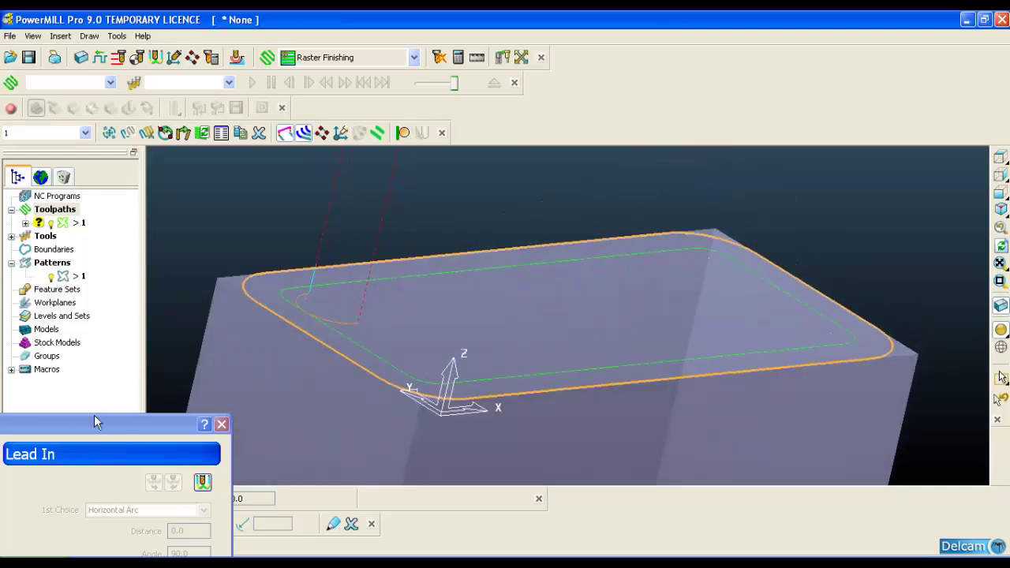
# Create an individual NC program from toolpath 1 and list it in the project tree
pyautogui.moveTo(94, 422); pyautogui.dragTo(527, 110)
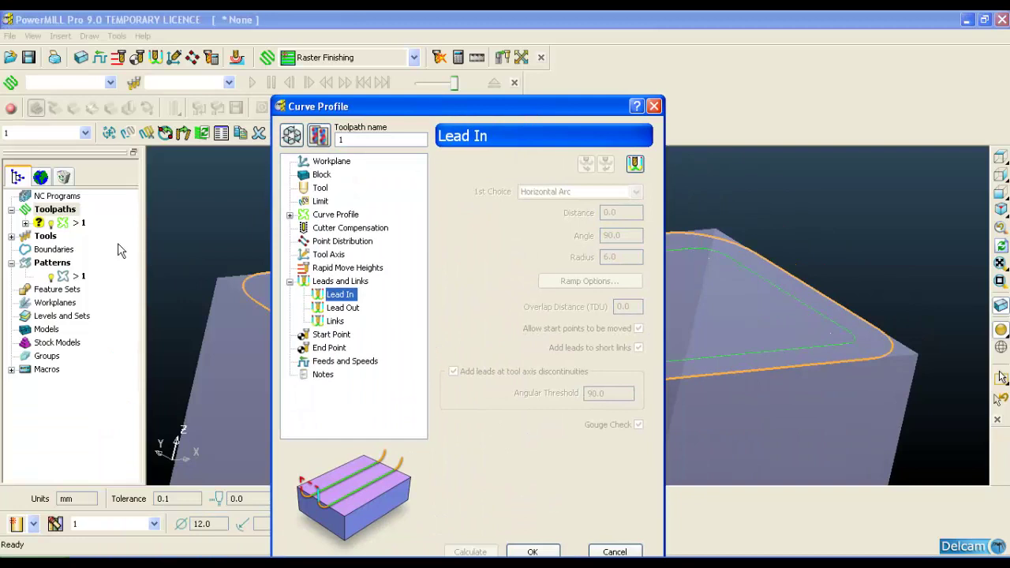
pyautogui.rightClick(72, 224)
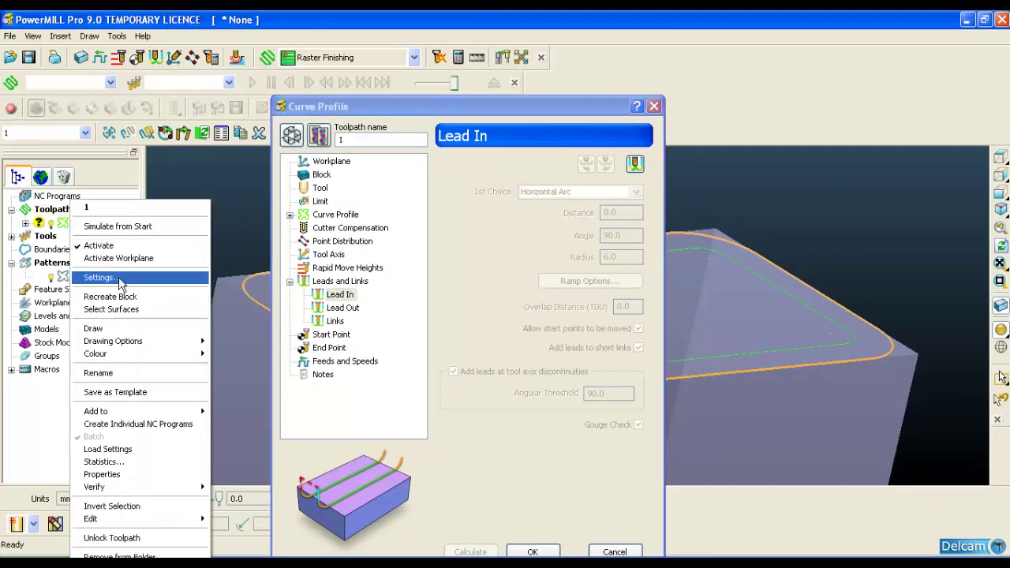
pyautogui.click(144, 426)
pyautogui.click(12, 197)
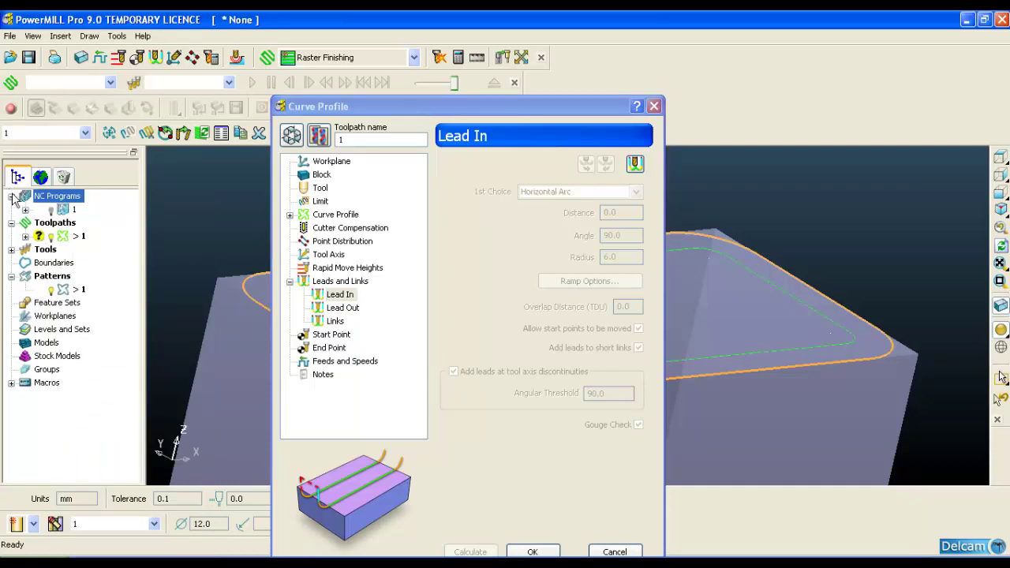
# Set the output file of NC program 1 to gh.tap in My Documents and write the program
pyautogui.rightClick(68, 213)
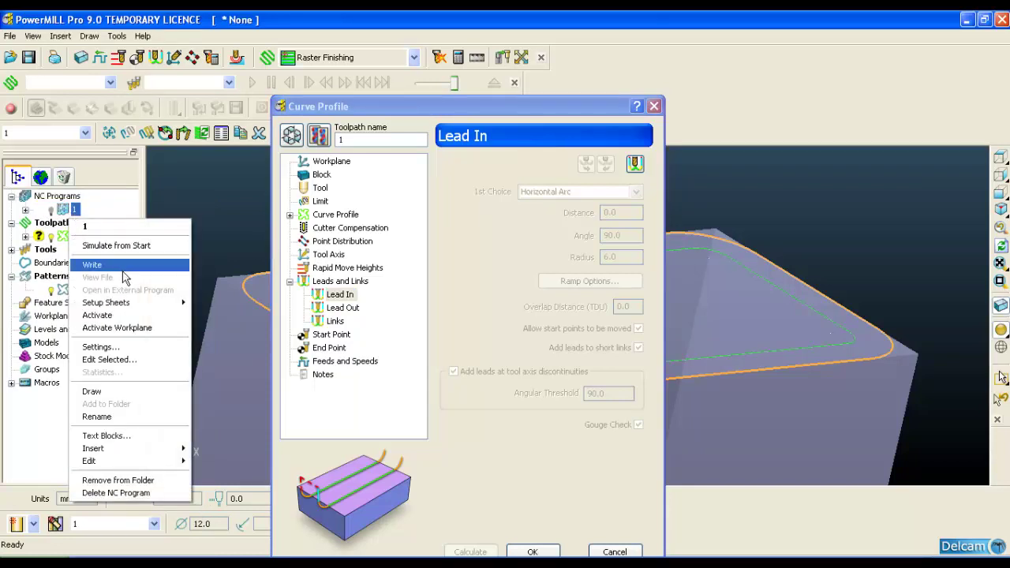
pyautogui.click(143, 348)
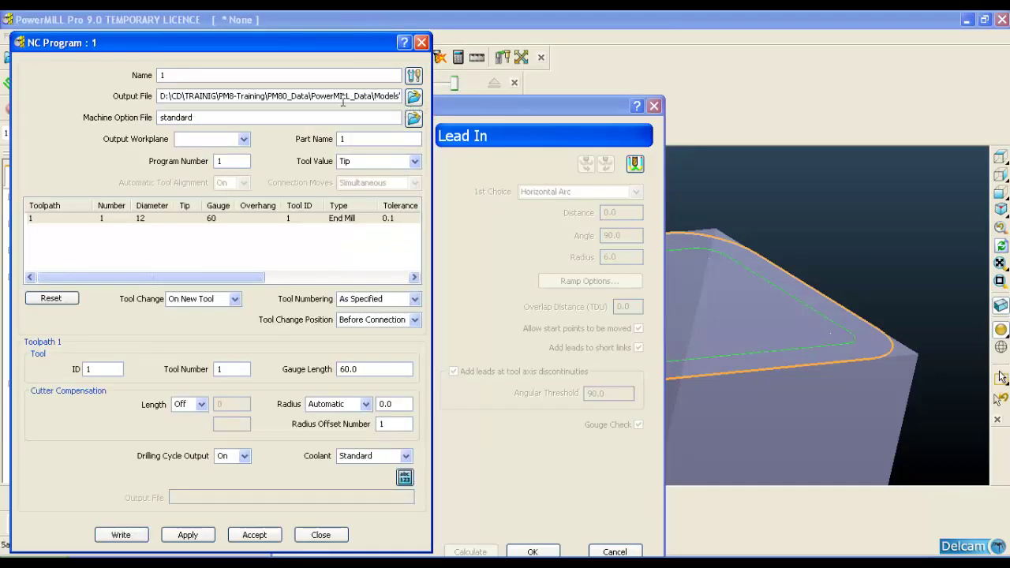
pyautogui.click(413, 95)
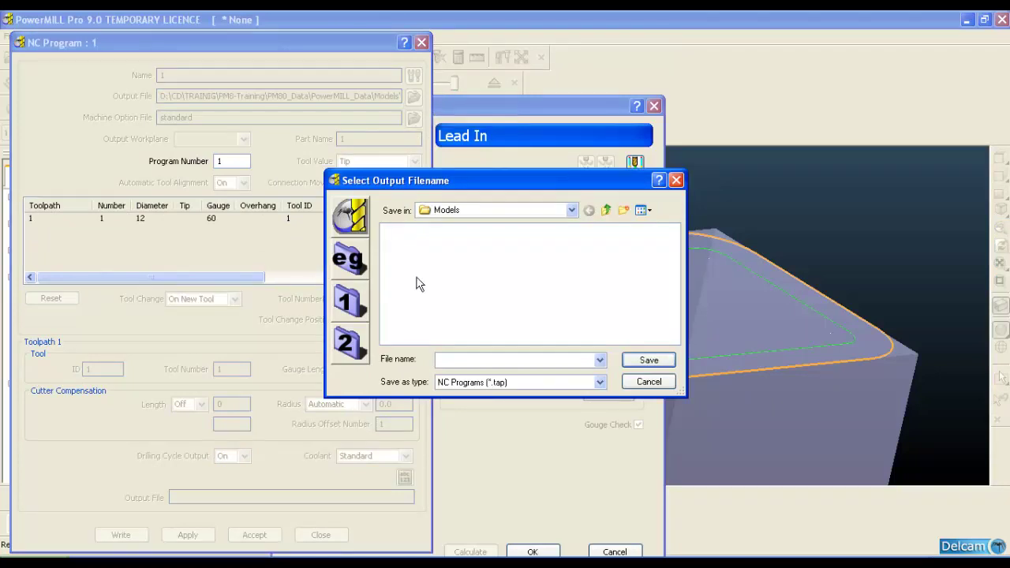
pyautogui.click(568, 211)
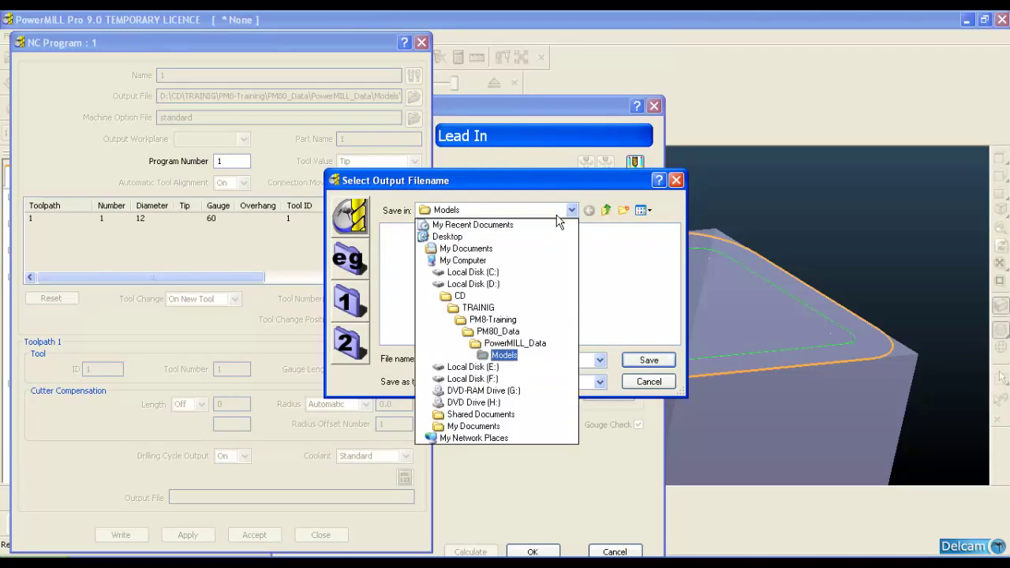
pyautogui.click(496, 249)
pyautogui.click(471, 359)
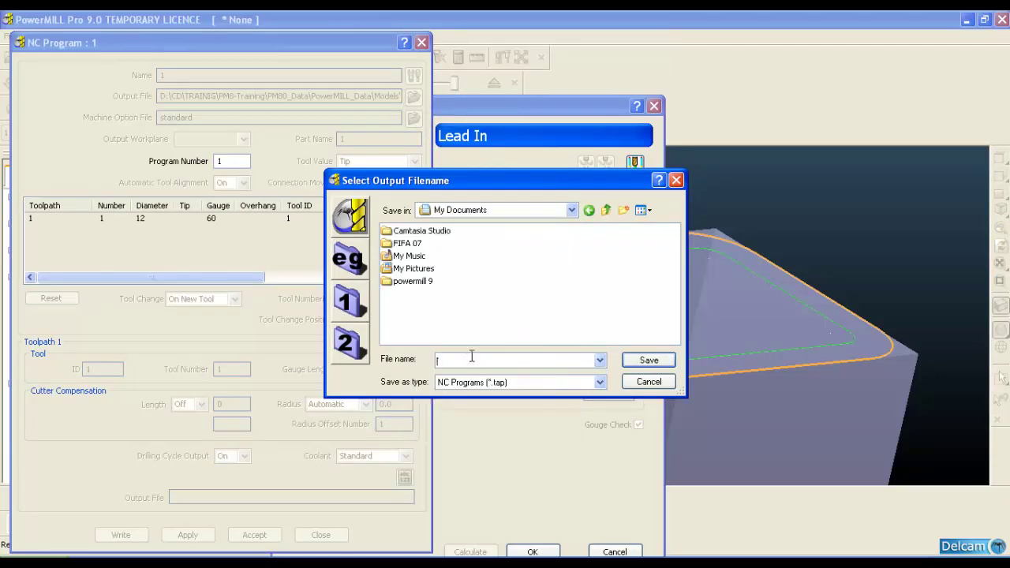
pyautogui.click(633, 362)
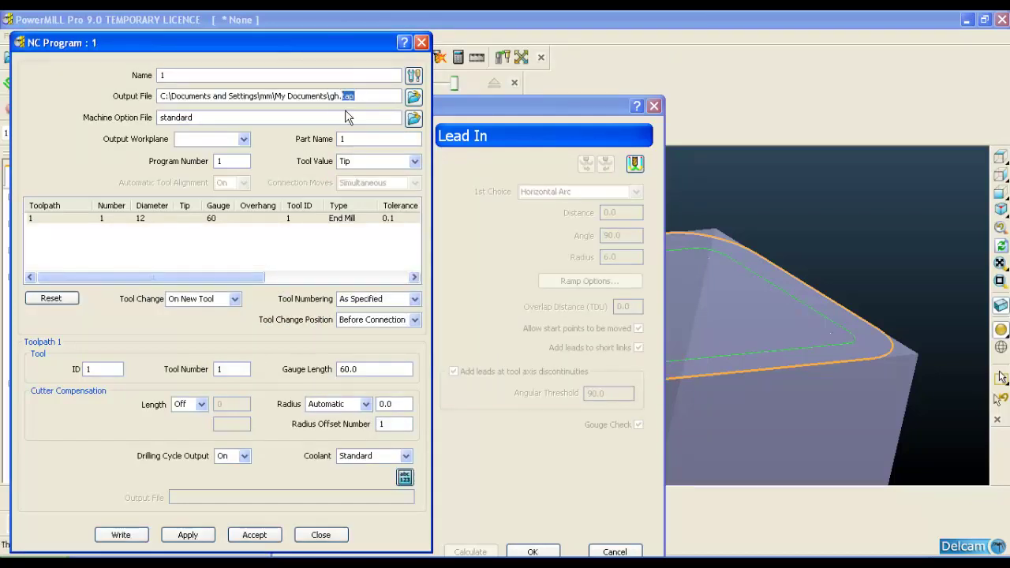
pyautogui.click(347, 117)
pyautogui.click(120, 535)
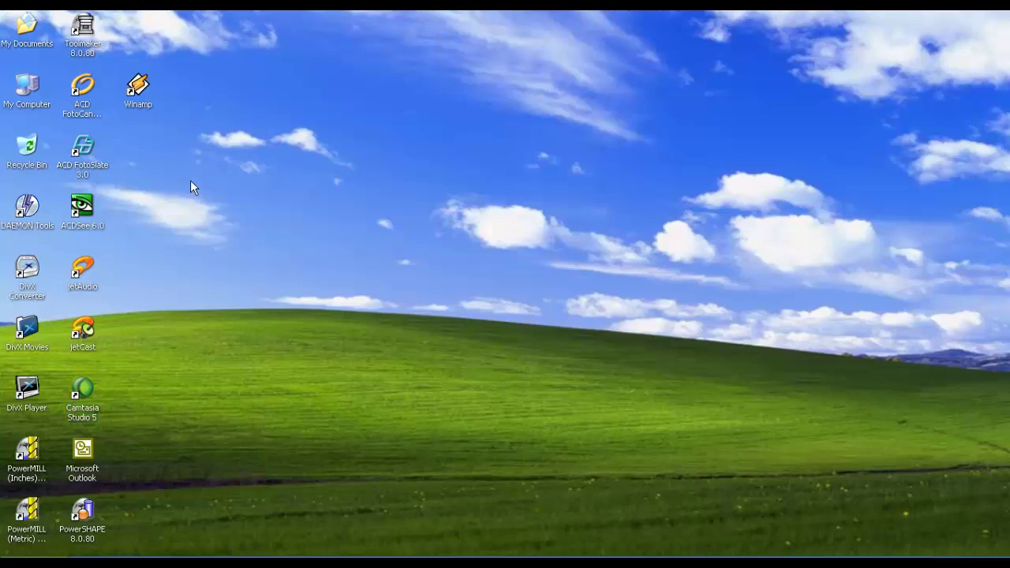
# Open the My Documents folder in Windows and open gh.tap with WordPad
pyautogui.doubleClick(26, 27)
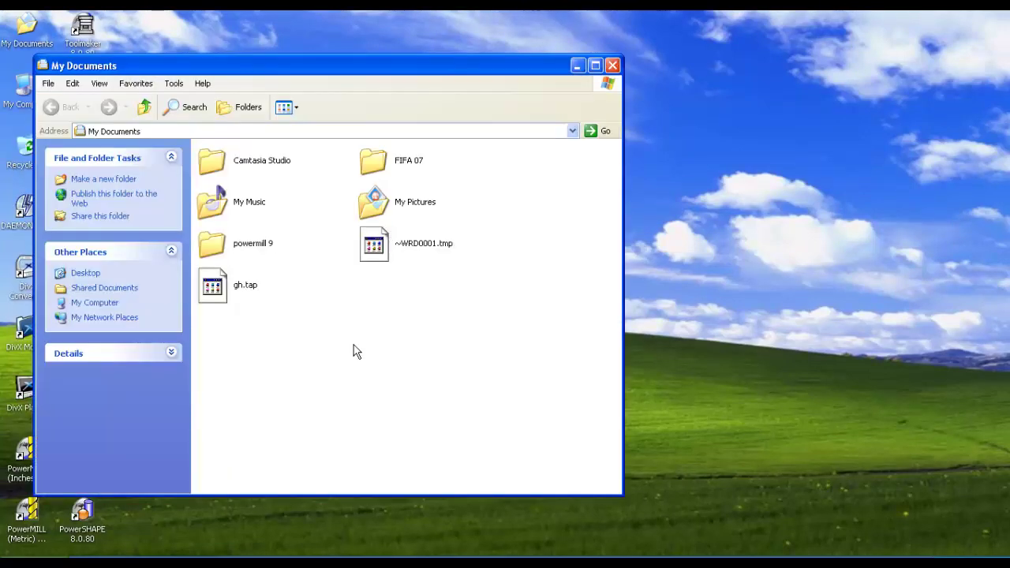
pyautogui.moveTo(298, 77); pyautogui.dragTo(452, 66)
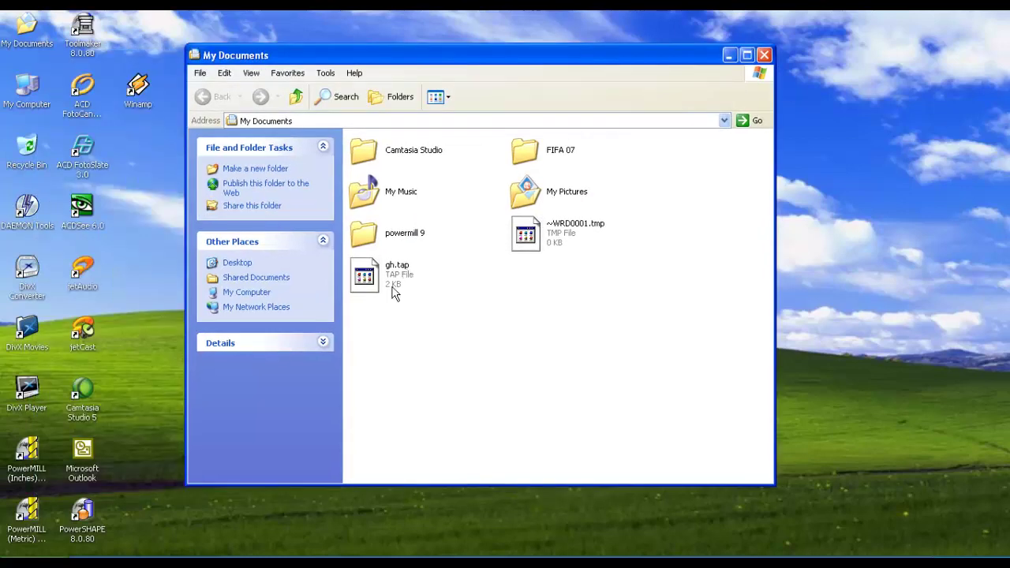
pyautogui.moveTo(401, 273); pyautogui.dragTo(407, 280, button='right')
pyautogui.click(388, 323)
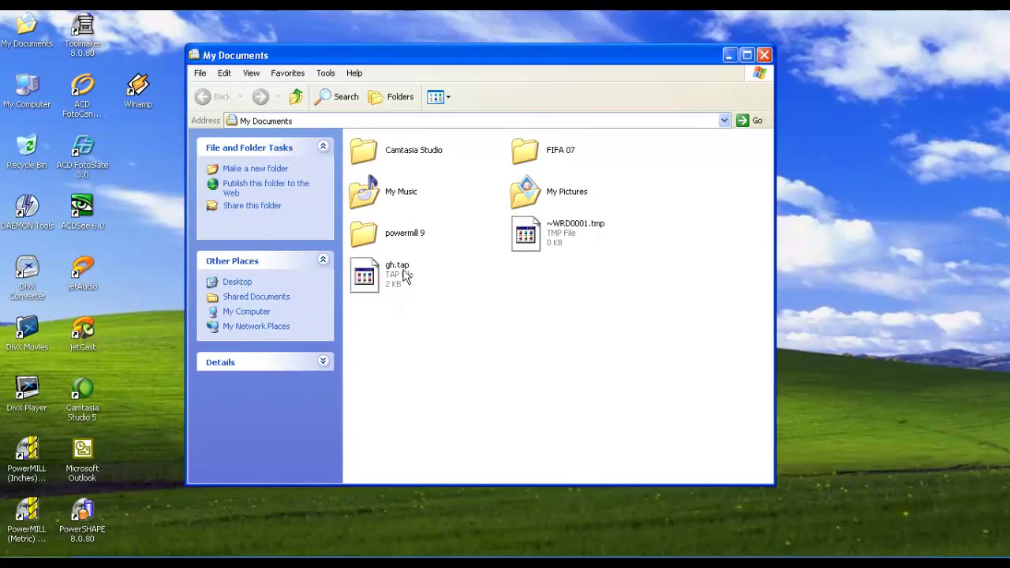
pyautogui.click(398, 272)
pyautogui.rightClick(404, 271)
pyautogui.doubleClick(384, 277)
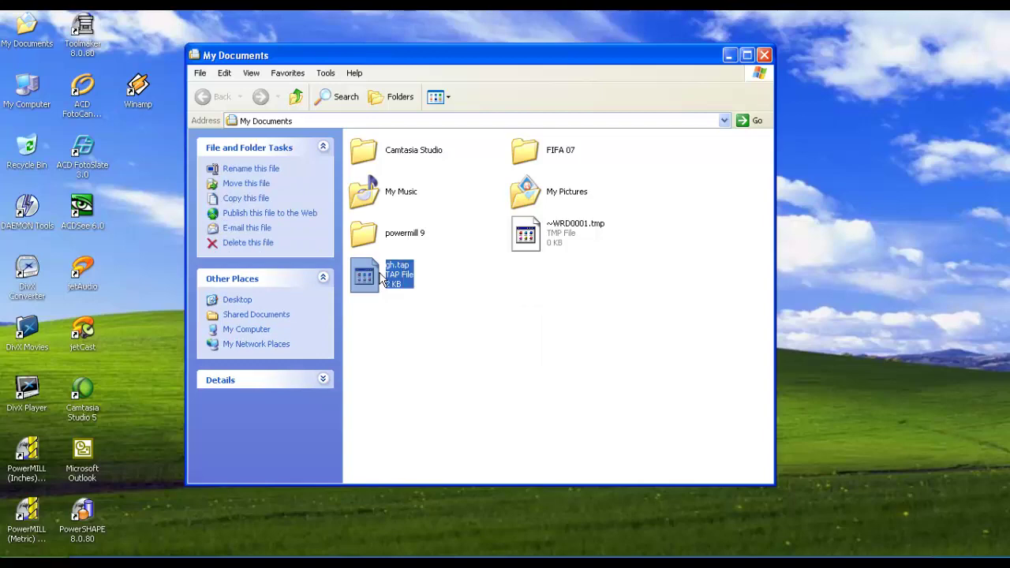
pyautogui.click(406, 332)
pyautogui.click(552, 359)
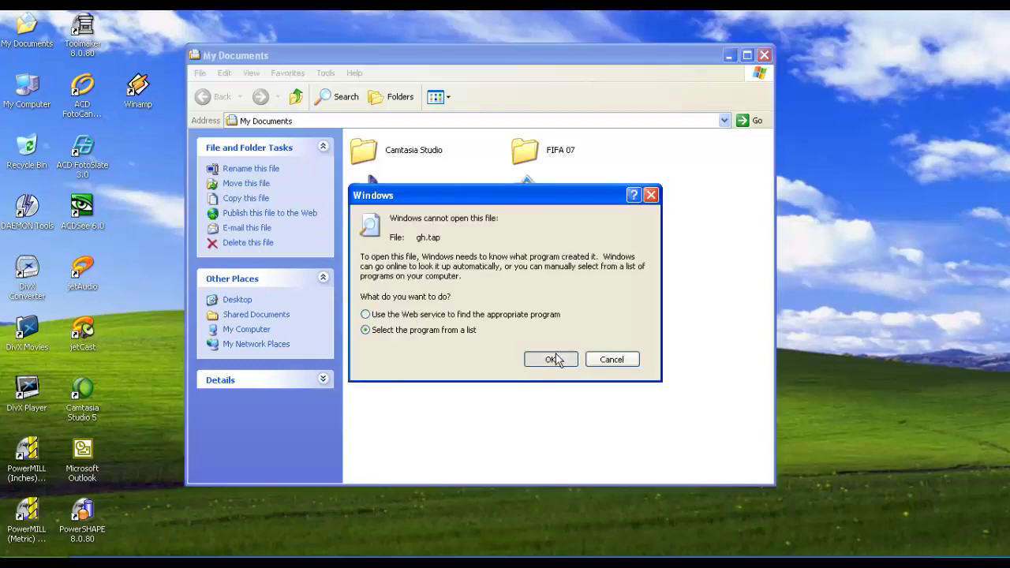
pyautogui.scroll(-1, 455, 283)
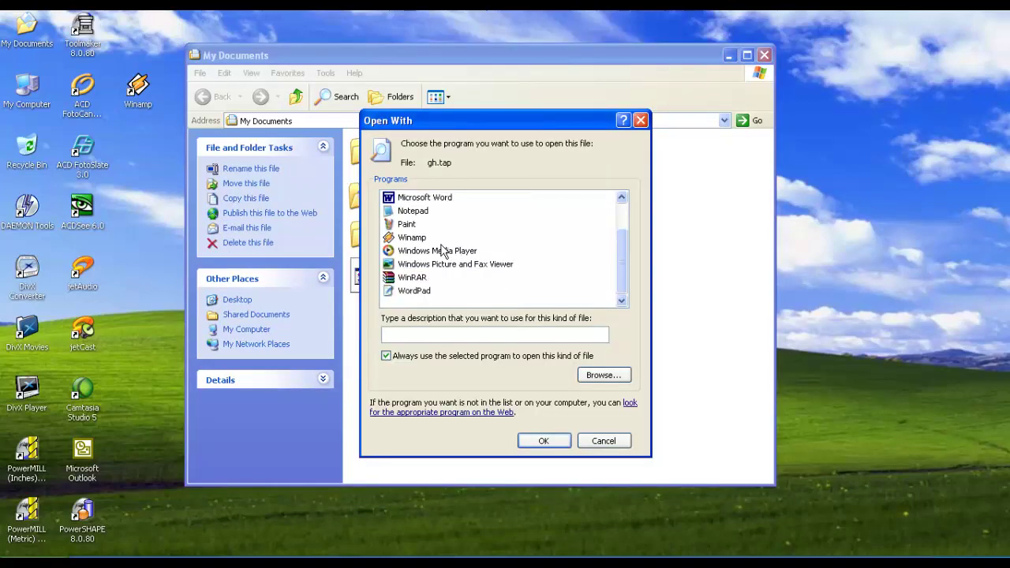
pyautogui.click(419, 293)
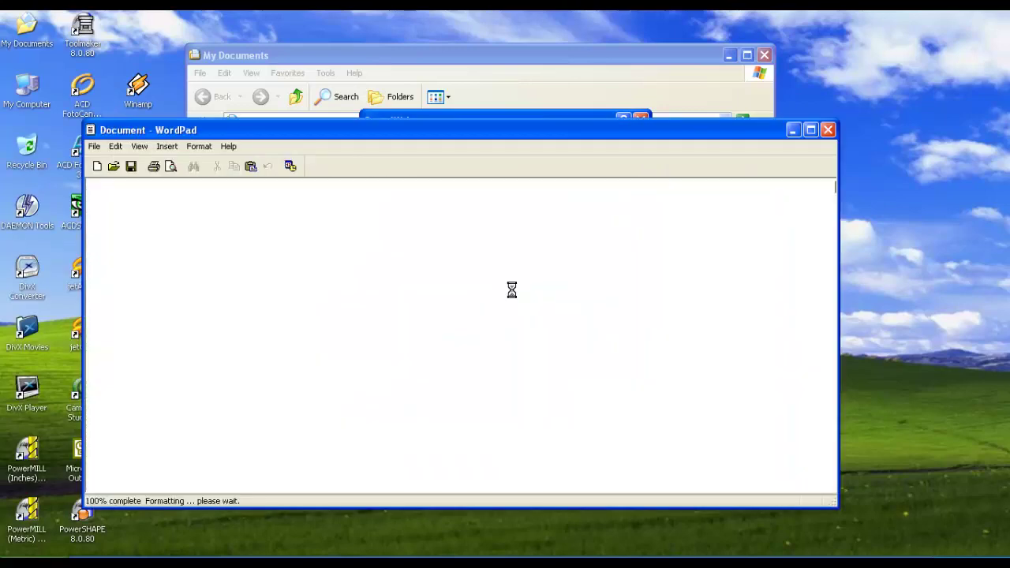
# Left-align the entire text of the NC file to make it readable
pyautogui.scroll(-3, 539, 304)
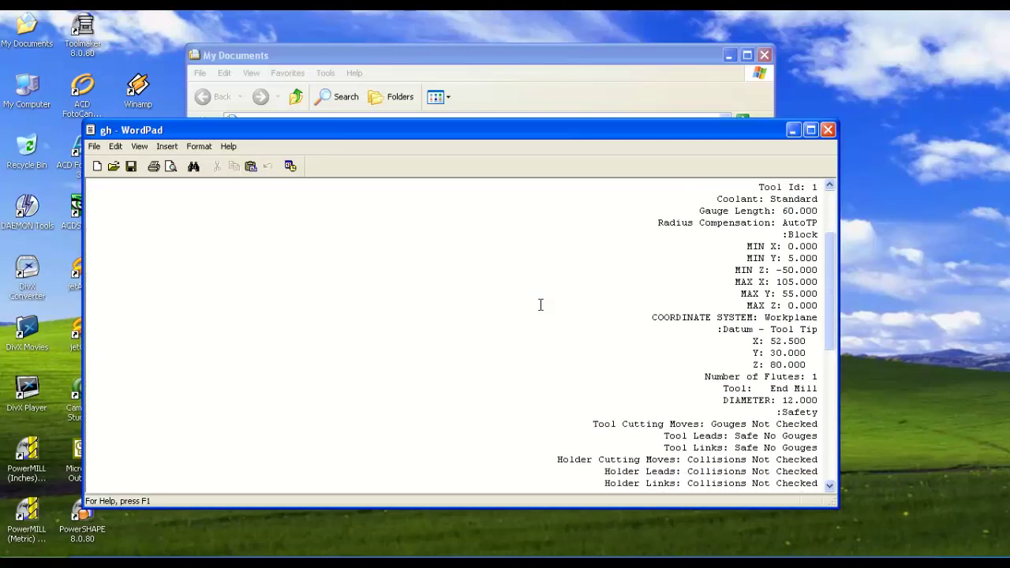
pyautogui.hotkey('ctrl', 'a')
pyautogui.hotkey('ctrl', 'l')
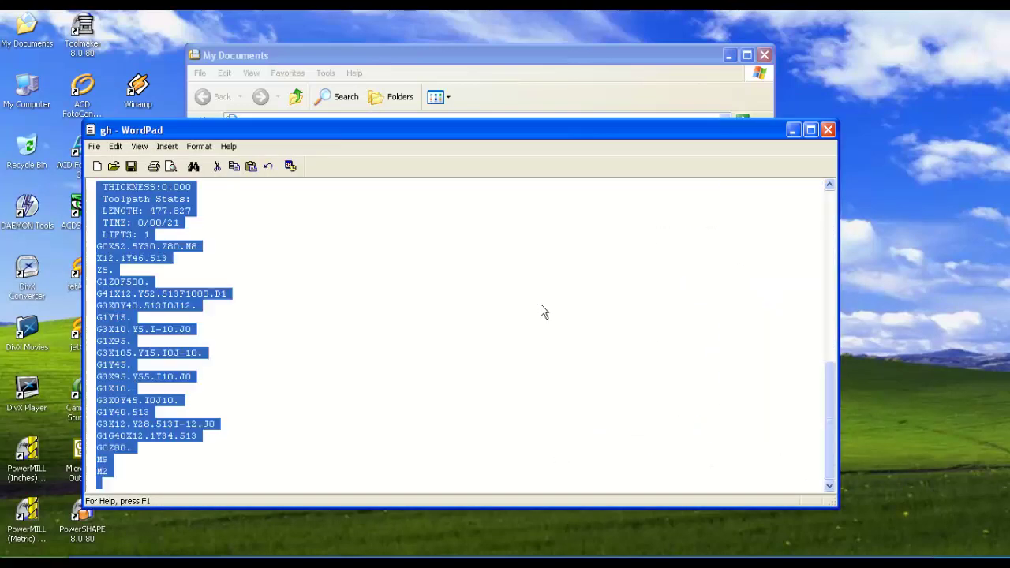
pyautogui.click(191, 307)
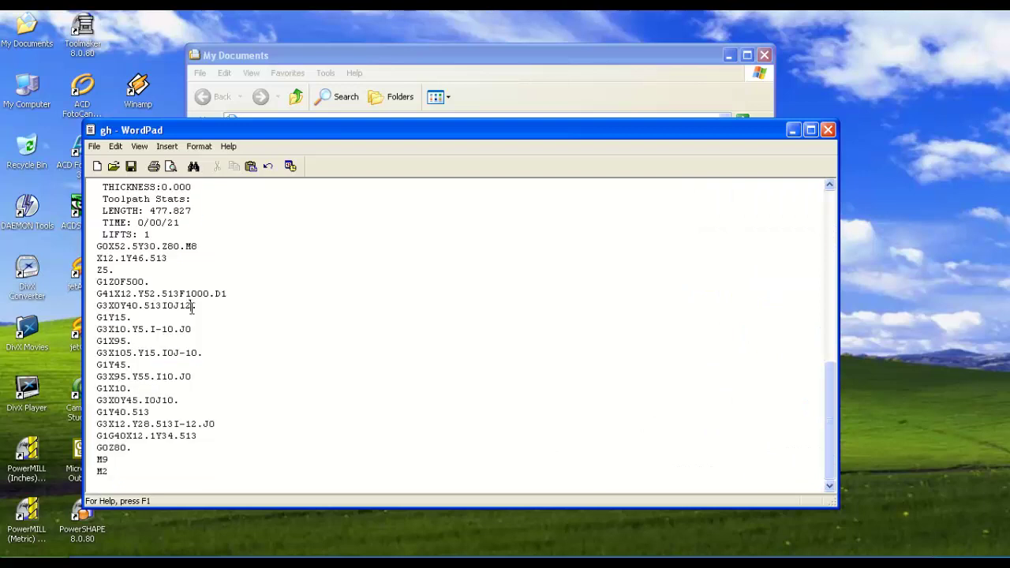
# Examine the G41 and G40 cutter compensation codes and the arc moves beside them in the NC code
pyautogui.moveTo(109, 294); pyautogui.dragTo(102, 294)
pyautogui.click(149, 305)
pyautogui.moveTo(126, 434); pyautogui.dragTo(108, 435)
pyautogui.click(167, 424)
pyautogui.moveTo(408, 134); pyautogui.dragTo(435, 143)
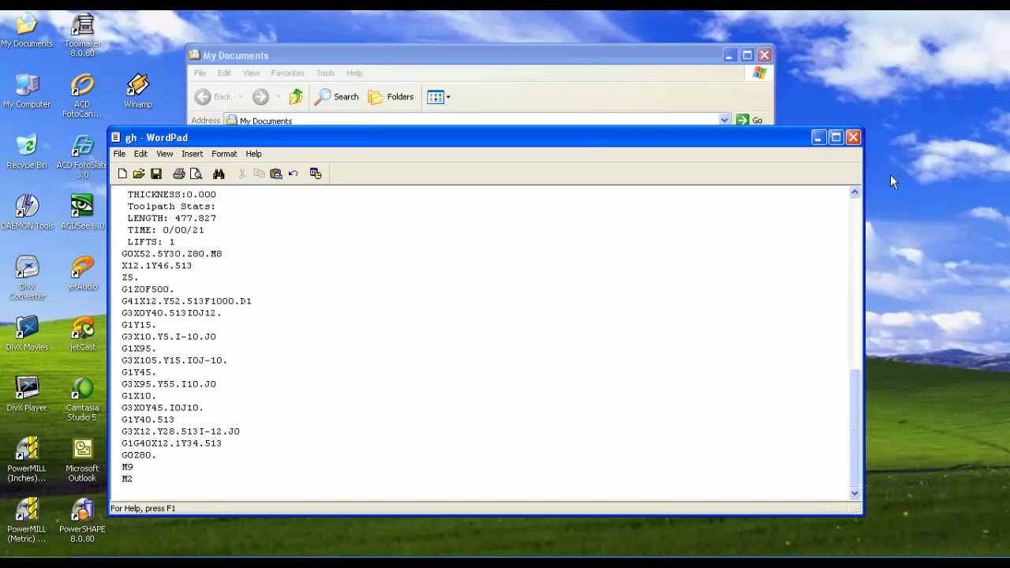
# Review the tool, safety and toolpath information above the NC code, and close the file
pyautogui.scroll(12, 266, 372)
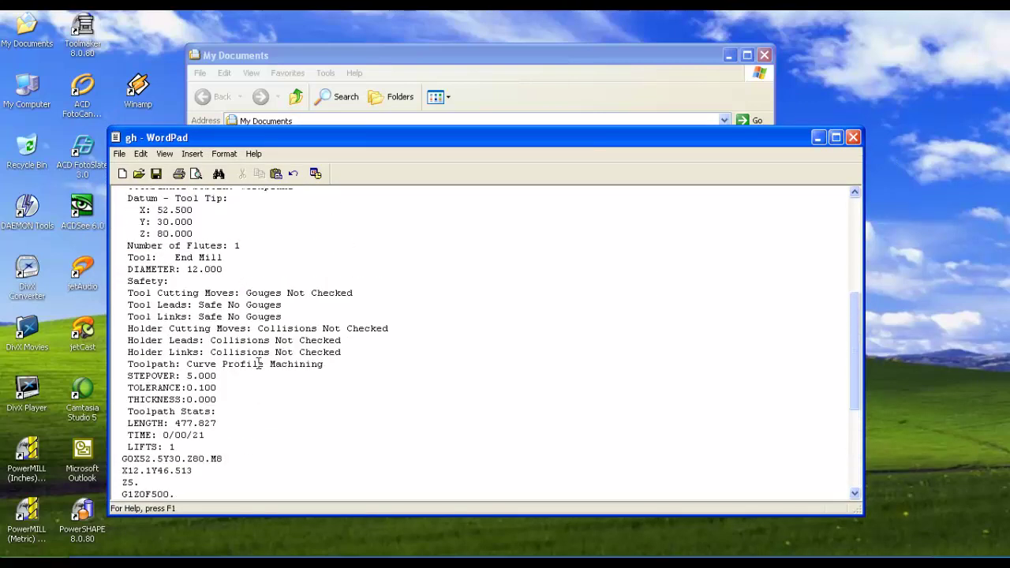
pyautogui.scroll(1, 250, 362)
pyautogui.scroll(-10, 252, 355)
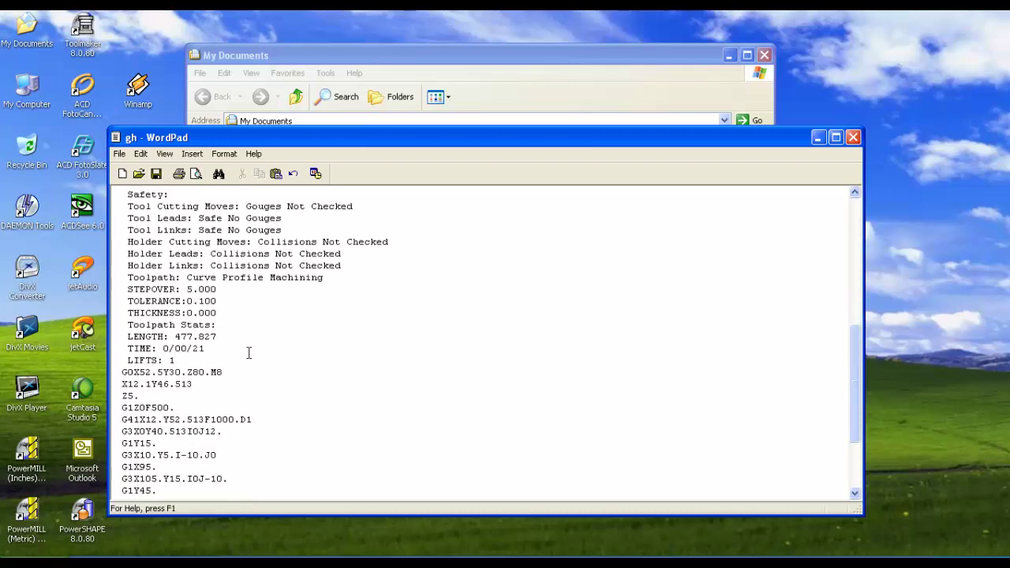
pyautogui.scroll(-3, 257, 343)
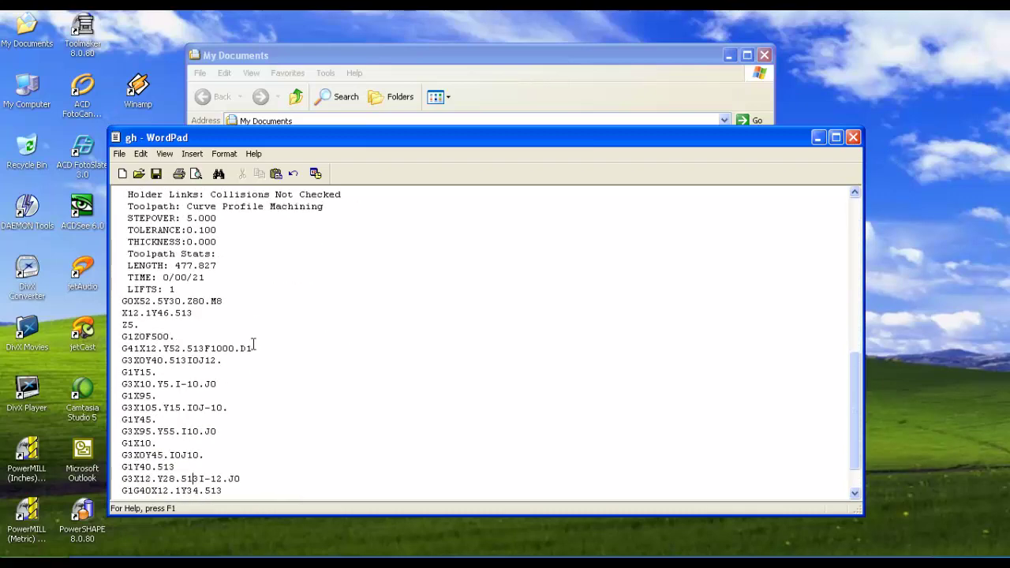
pyautogui.click(852, 137)
pyautogui.click(483, 349)
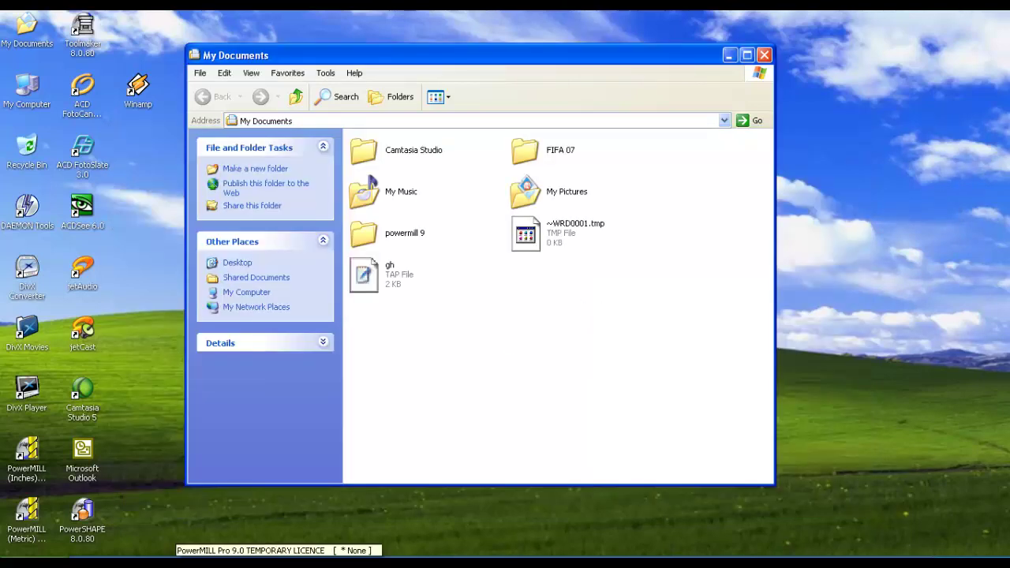
# Switch back to PowerMILL and close the Information, Curve Profile and NC Program windows
pyautogui.click(278, 550)
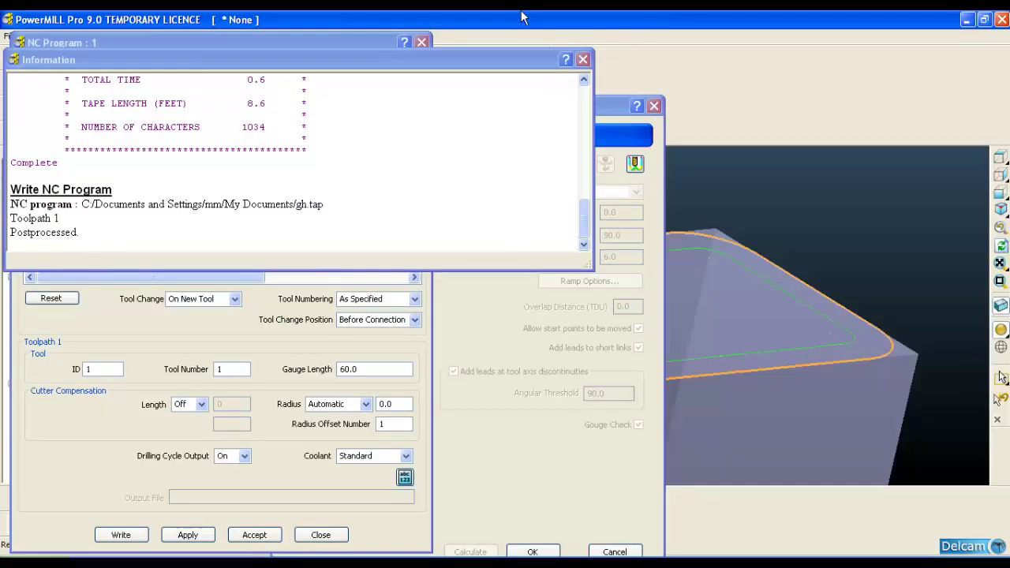
pyautogui.click(583, 60)
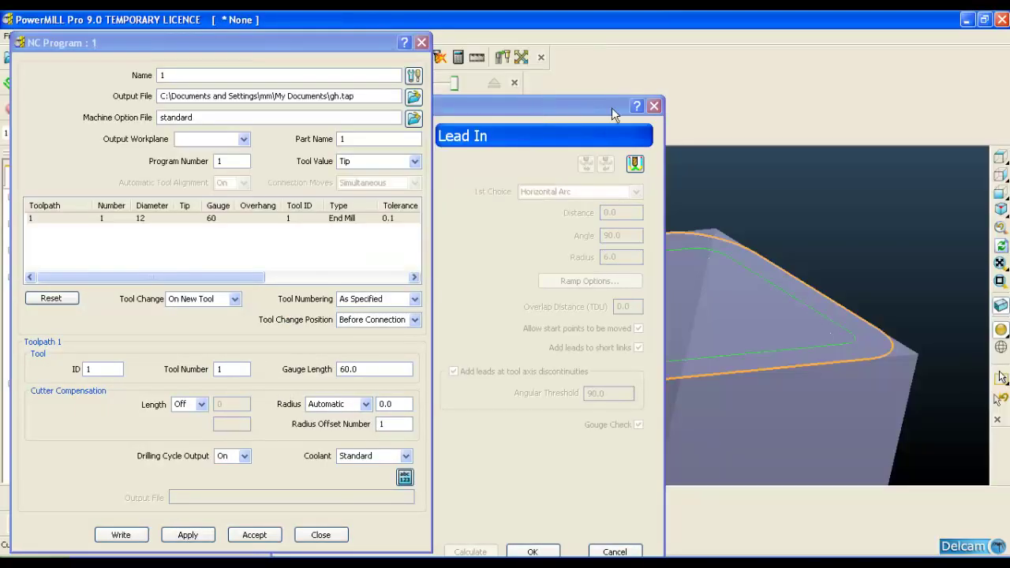
pyautogui.click(654, 106)
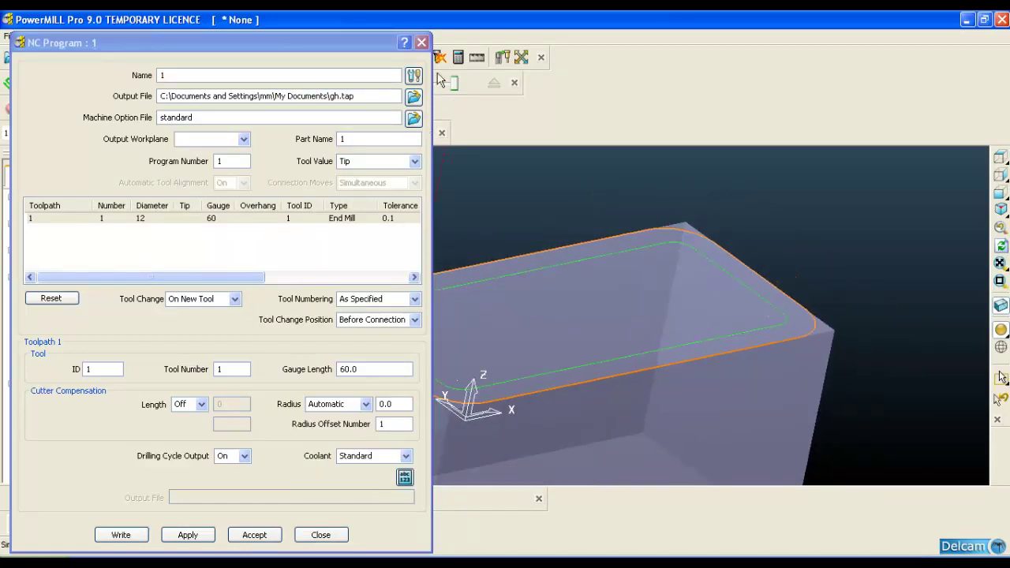
pyautogui.click(421, 42)
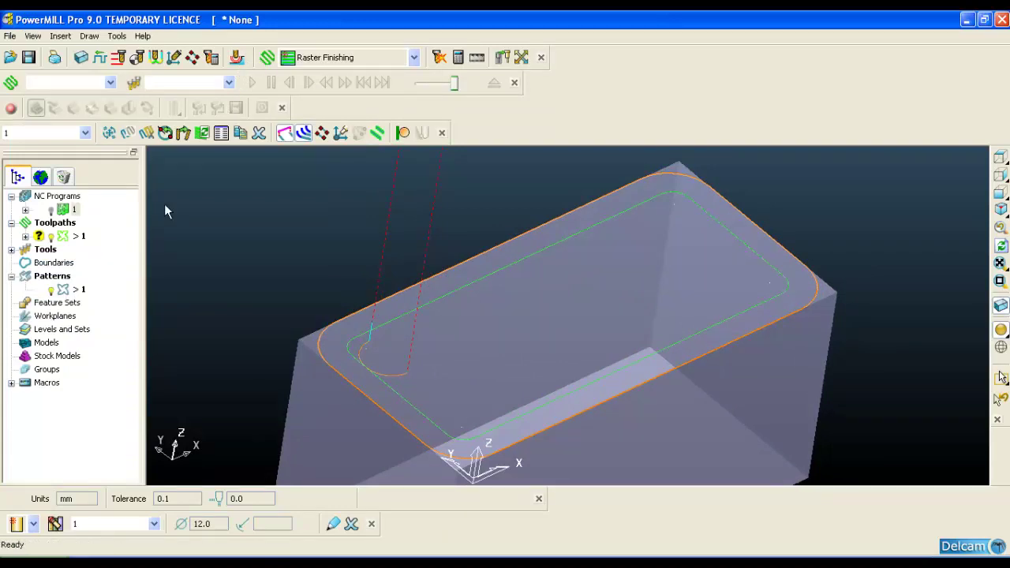
# Reopen toolpath 1's Curve Profile settings for editing, set Floor Z to -3 and recalculate the toolpath
pyautogui.rightClick(75, 235)
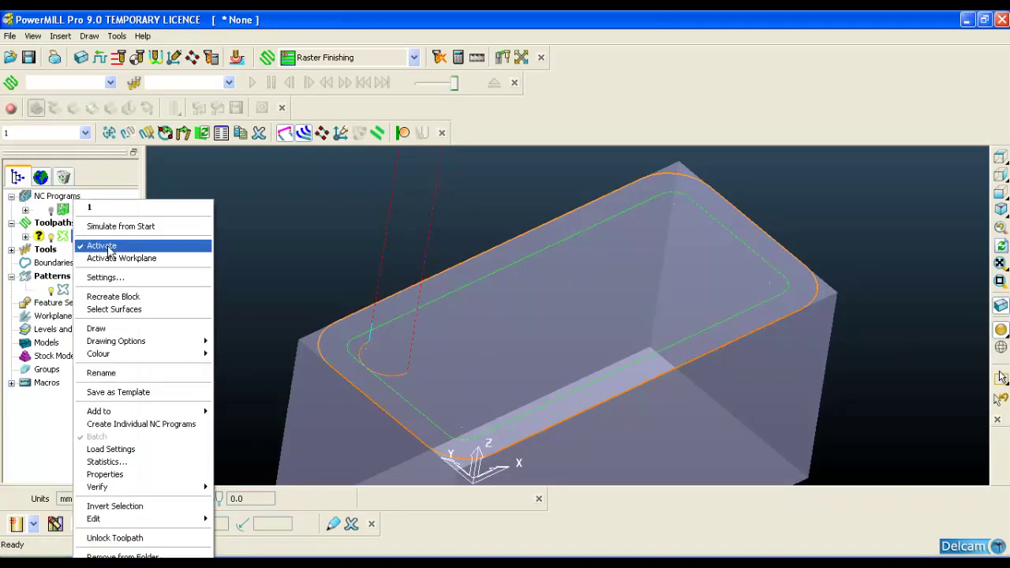
pyautogui.click(119, 277)
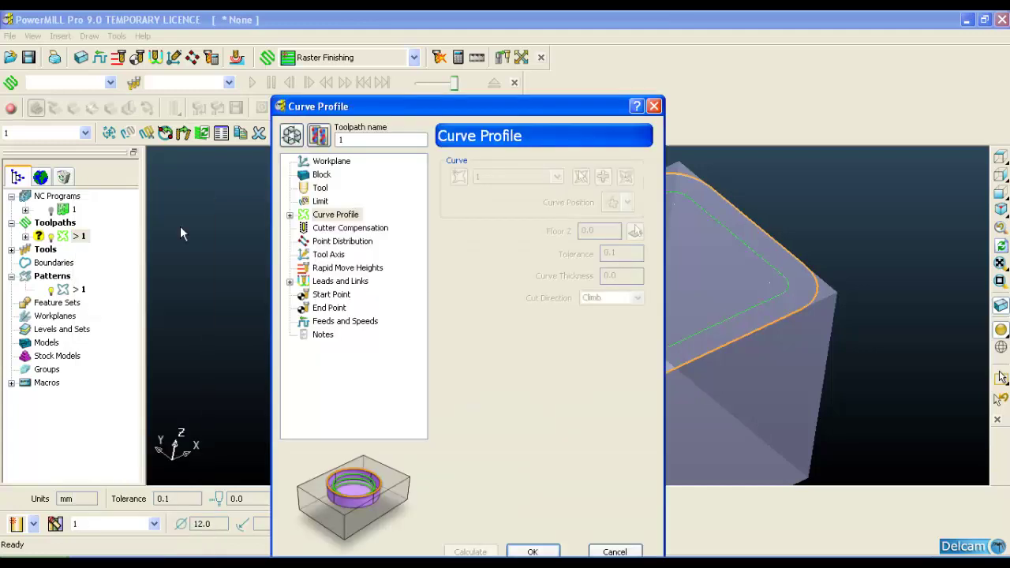
pyautogui.moveTo(301, 109); pyautogui.dragTo(192, 62)
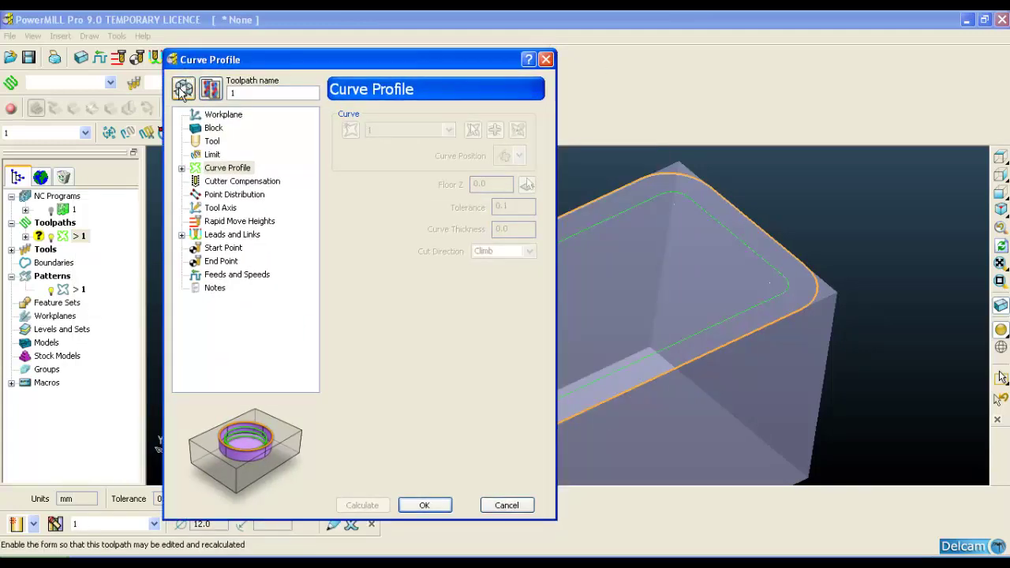
pyautogui.click(183, 89)
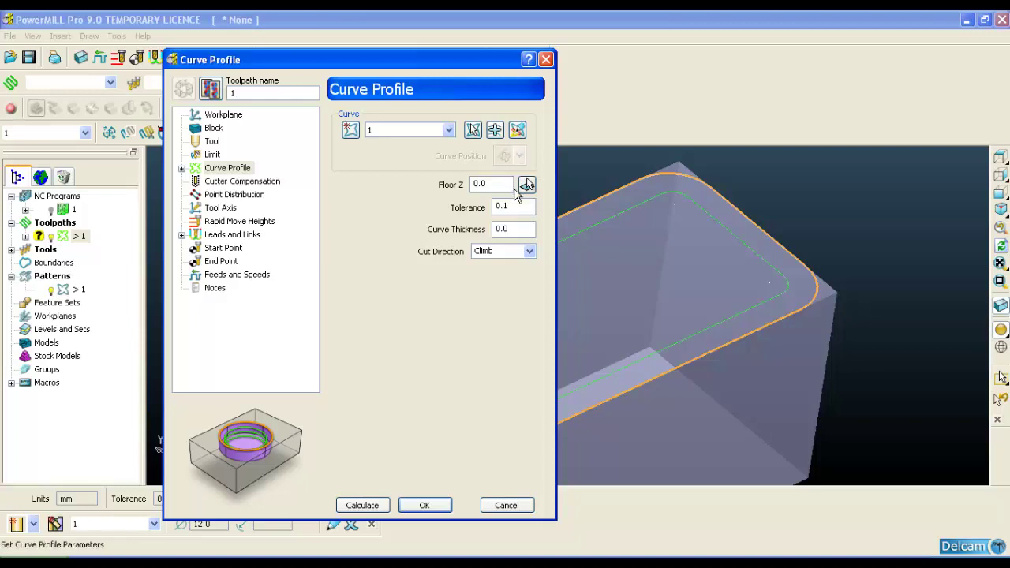
pyautogui.moveTo(489, 183); pyautogui.dragTo(473, 183)
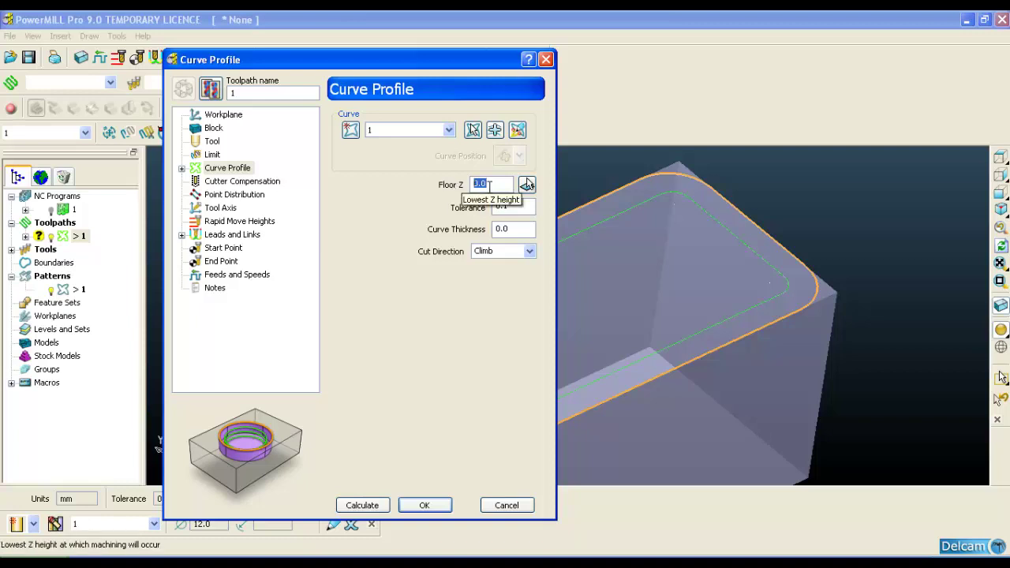
pyautogui.write('-3')
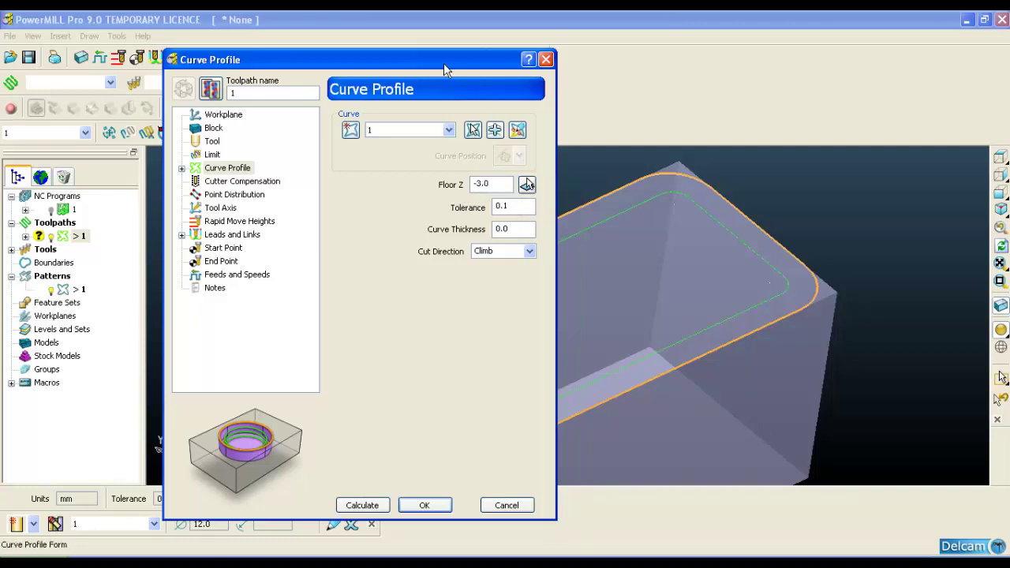
pyautogui.moveTo(443, 63); pyautogui.dragTo(387, 34)
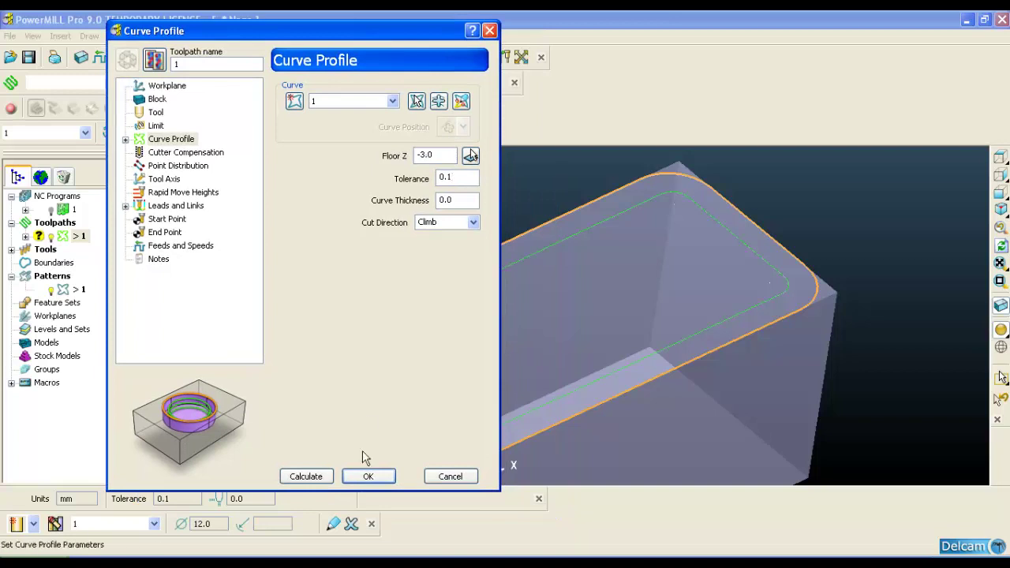
pyautogui.click(306, 476)
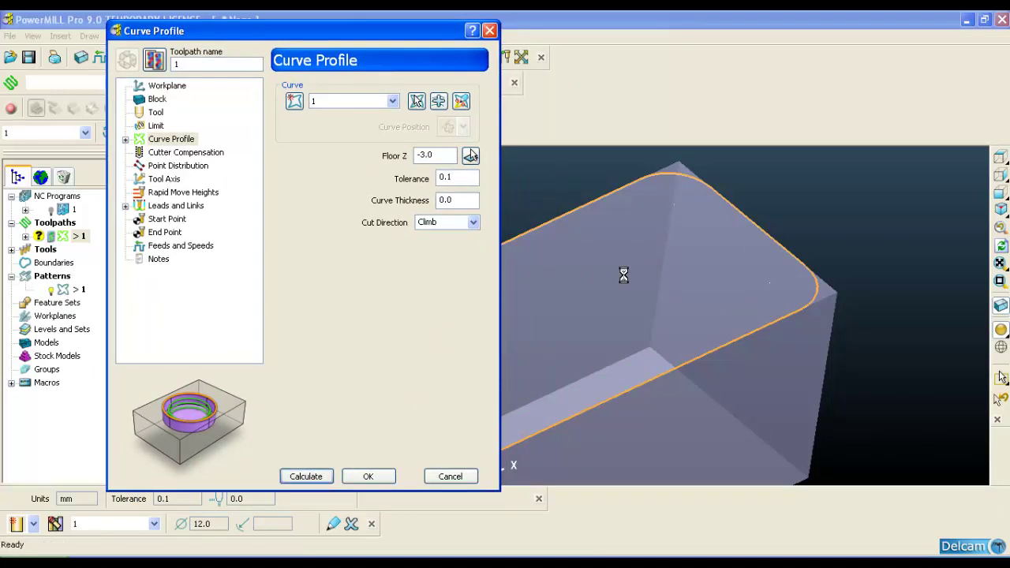
pyautogui.moveTo(692, 255)
pyautogui.mouseDown(button='middle')
pyautogui.moveTo(680, 212)
pyautogui.moveTo(684, 238)
pyautogui.moveTo(696, 237)
pyautogui.mouseUp(button='middle')
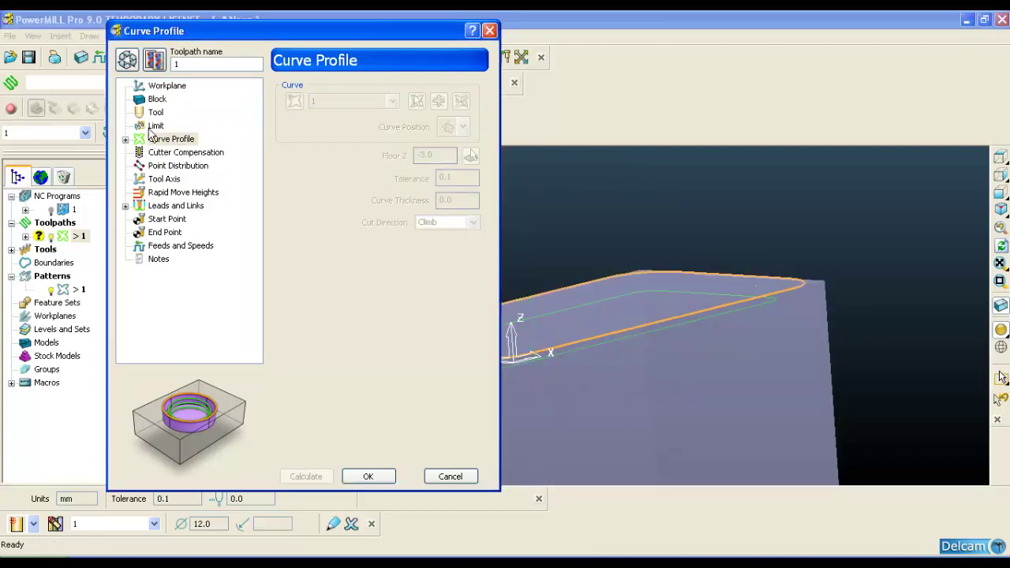
# Open toolpath 1 for editing and review its Limit, Cutter Compensation, Point Distribution and Curve Profile settings, and close them
pyautogui.click(153, 127)
pyautogui.click(127, 59)
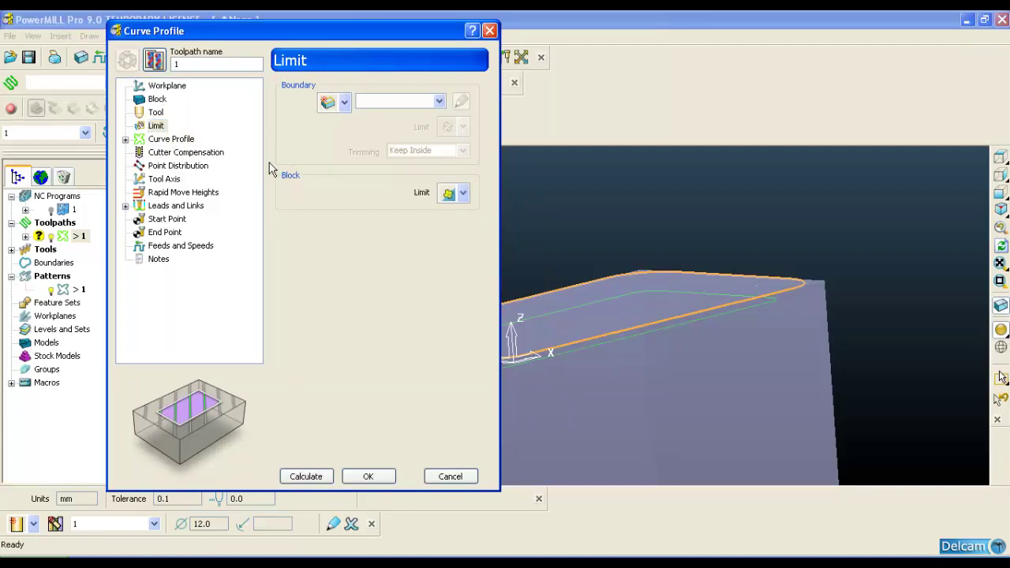
pyautogui.click(178, 153)
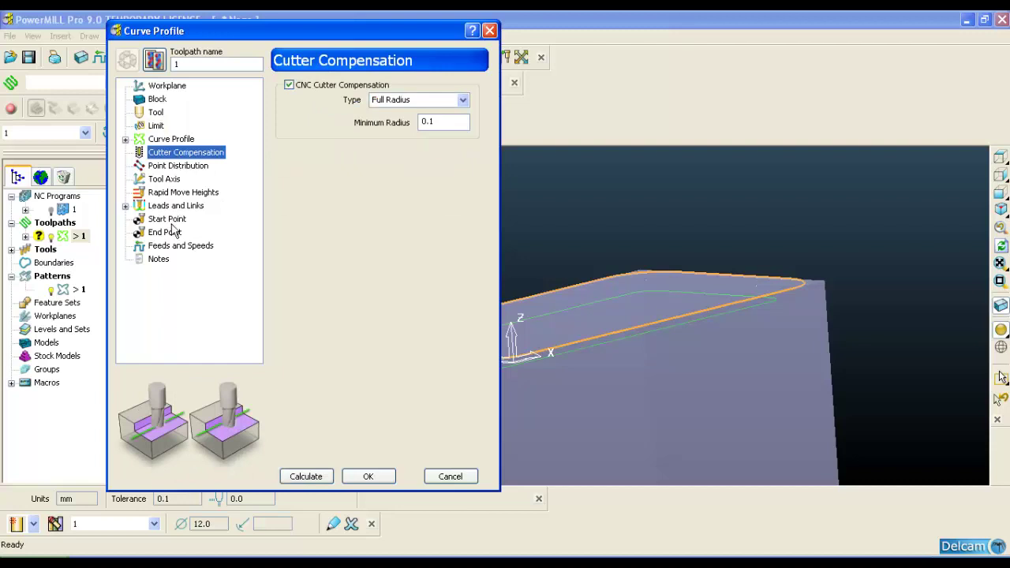
pyautogui.click(167, 180)
pyautogui.click(168, 168)
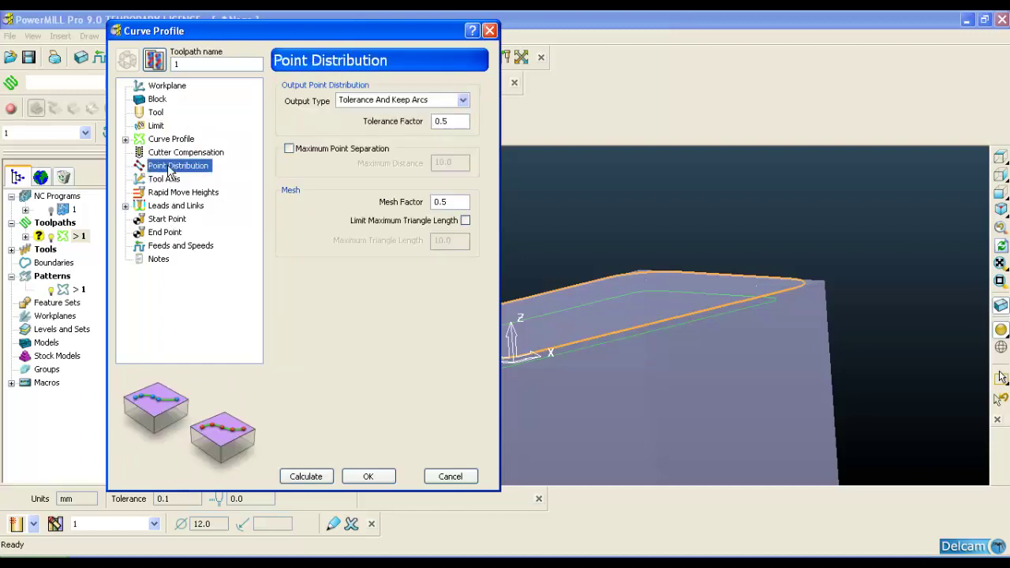
pyautogui.click(169, 156)
pyautogui.click(163, 141)
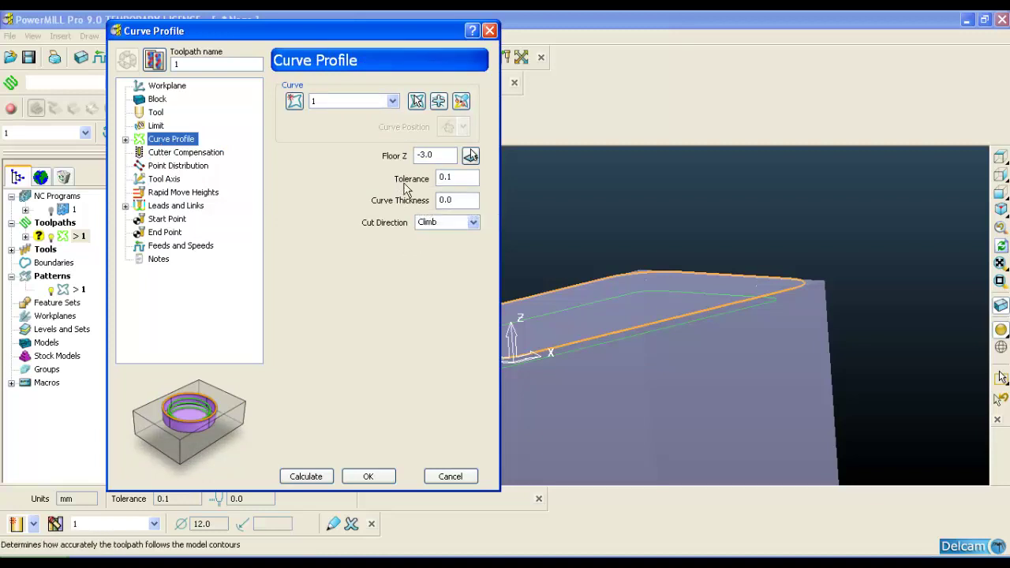
pyautogui.click(374, 479)
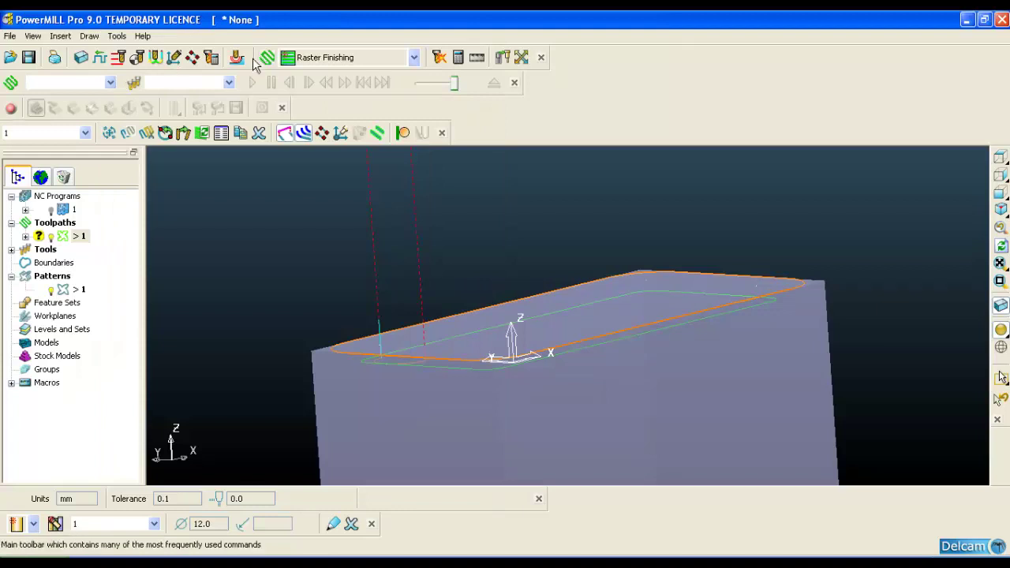
# Create a new 2D Curve Area Clearance toolpath with pattern 1 as its curve
pyautogui.click(267, 57)
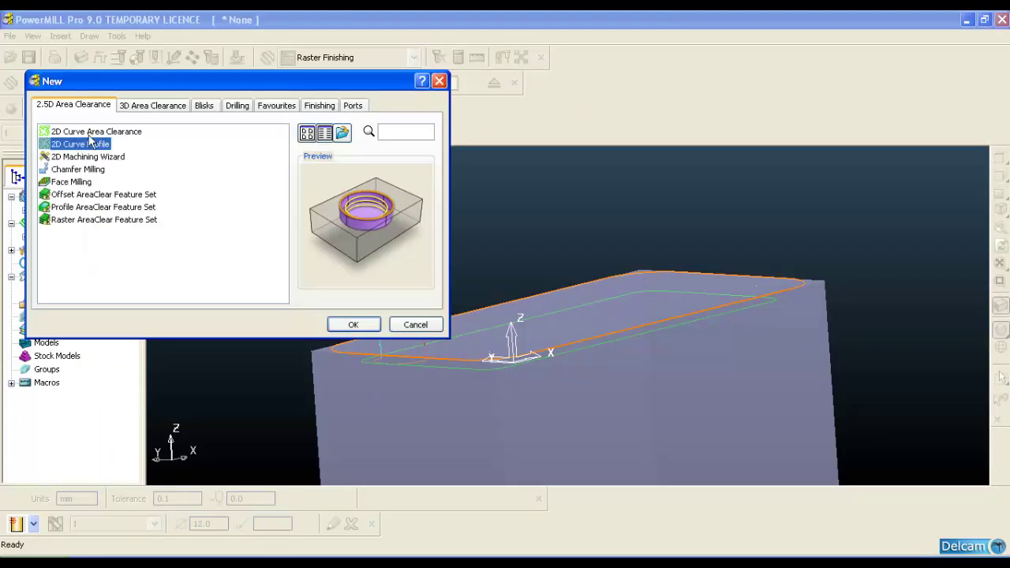
pyautogui.click(93, 132)
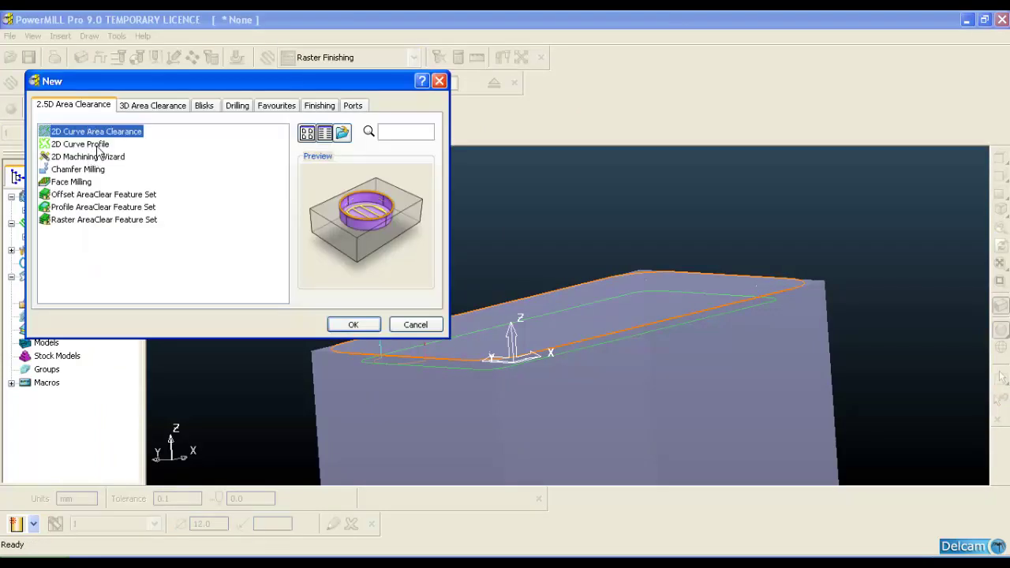
pyautogui.click(354, 325)
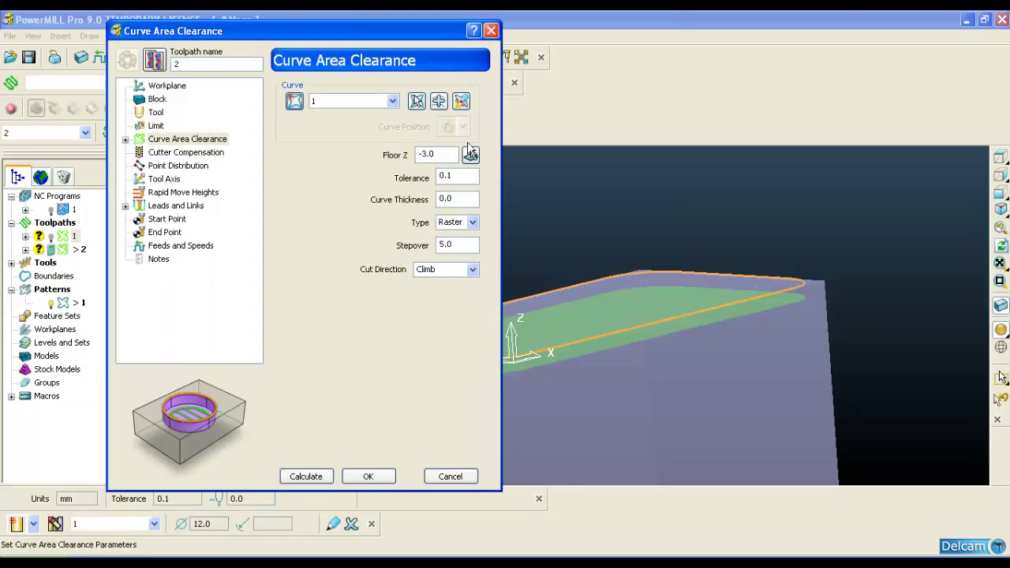
pyautogui.click(392, 101)
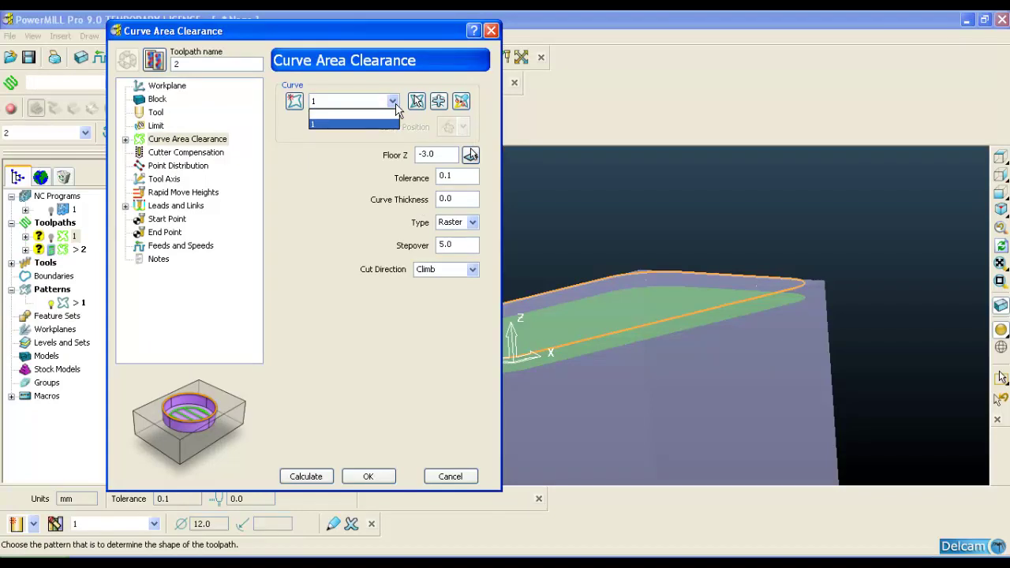
pyautogui.click(391, 119)
# Review the Curve Area Clearance toolpath's limit, cut distance and draft settings, and close the window without calculating
pyautogui.moveTo(676, 237); pyautogui.dragTo(658, 254, button='middle')
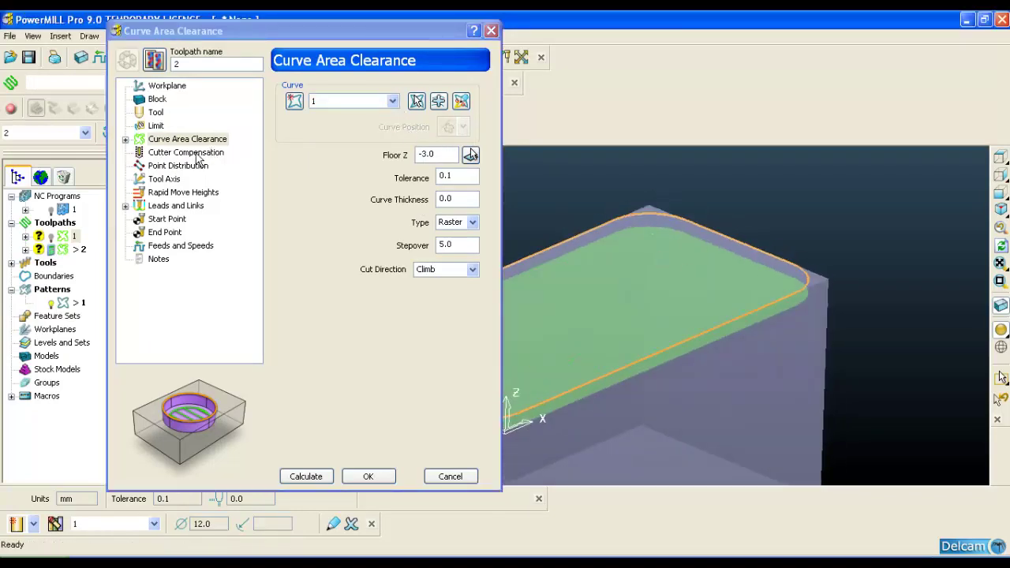
pyautogui.click(157, 126)
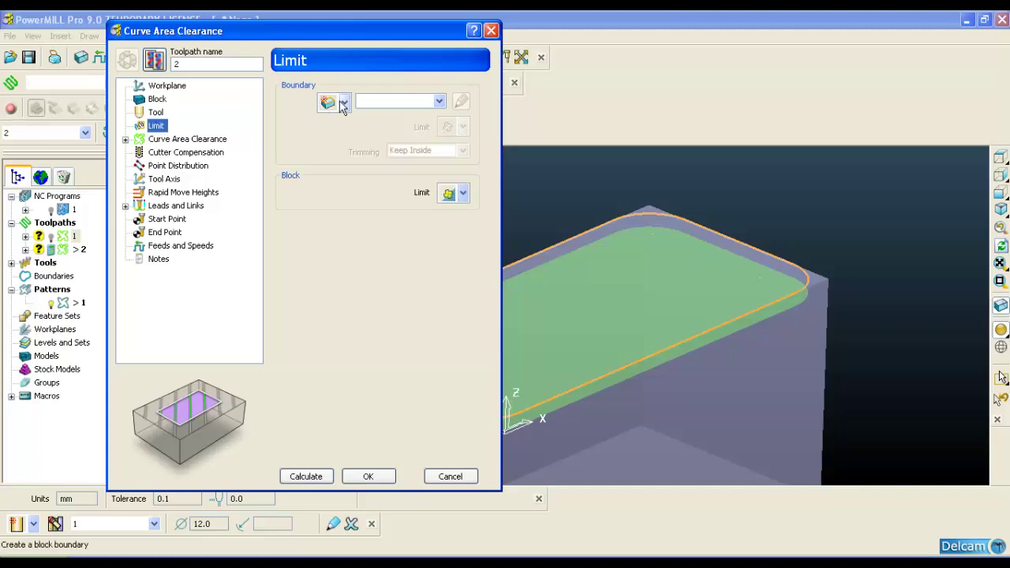
pyautogui.click(194, 139)
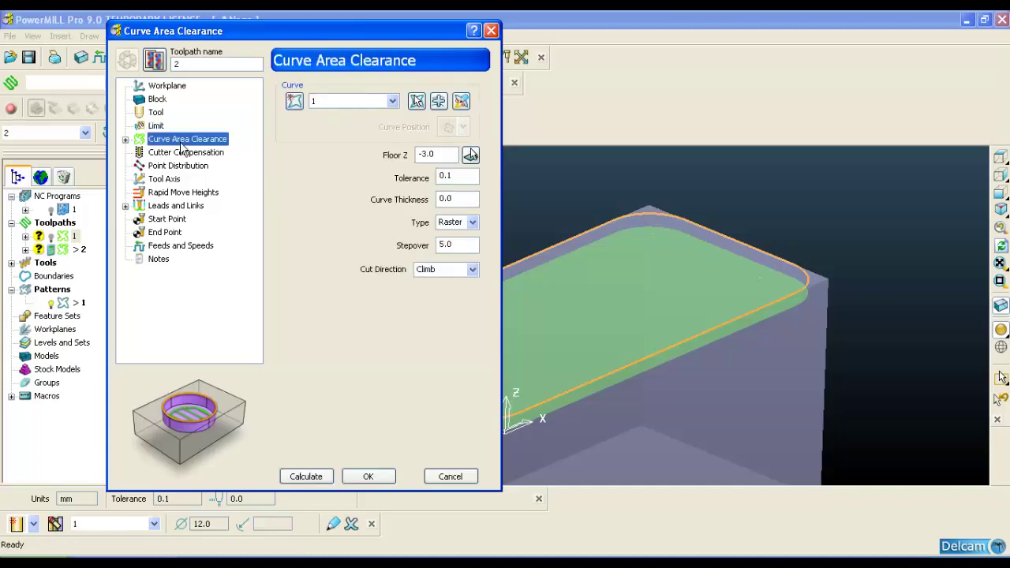
pyautogui.click(178, 153)
pyautogui.click(181, 139)
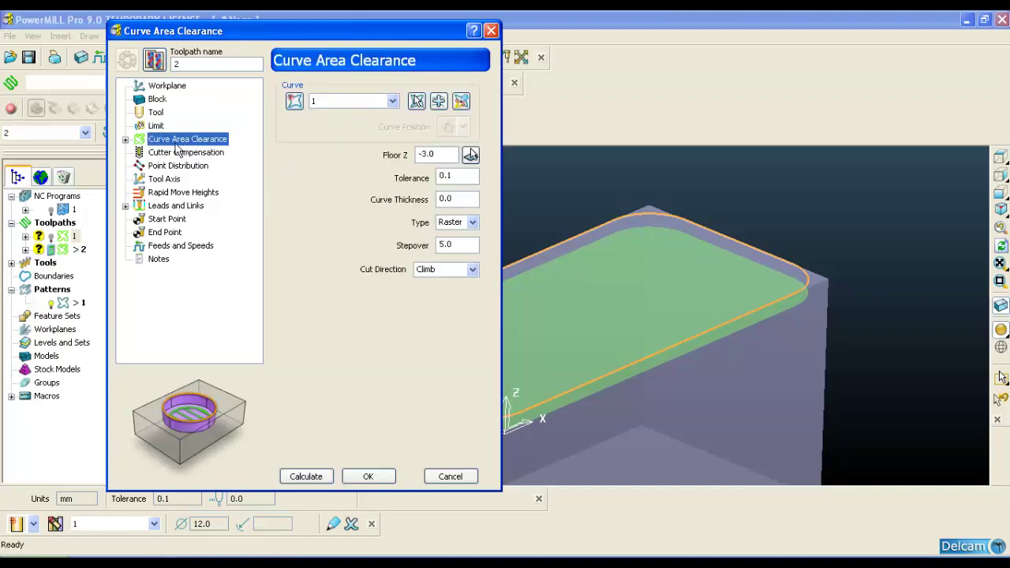
pyautogui.doubleClick(136, 140)
pyautogui.click(177, 153)
pyautogui.click(171, 166)
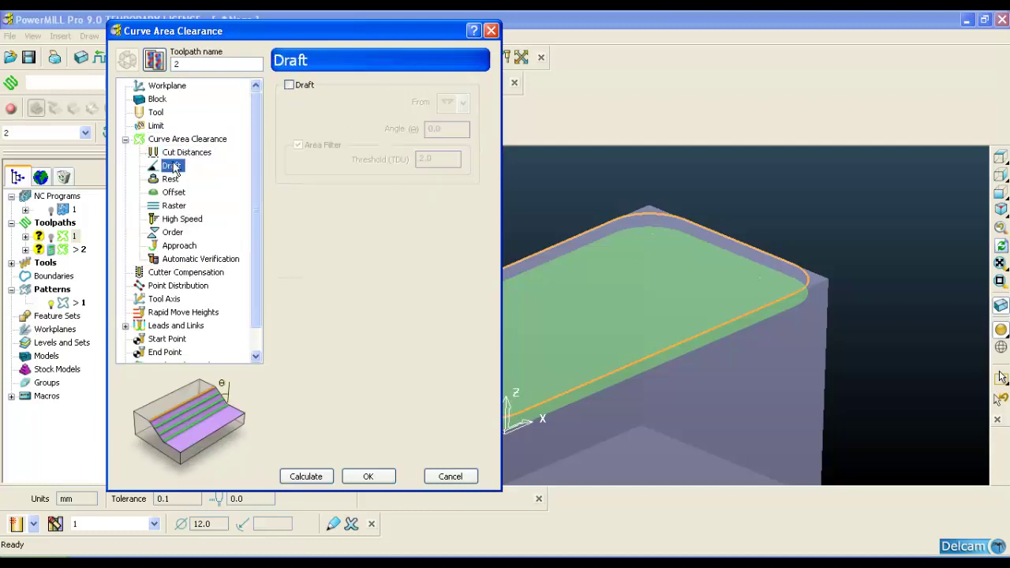
pyautogui.click(491, 30)
# Activate toolpath 1 and open its Curve Profile cut distance settings for editing
pyautogui.click(74, 236)
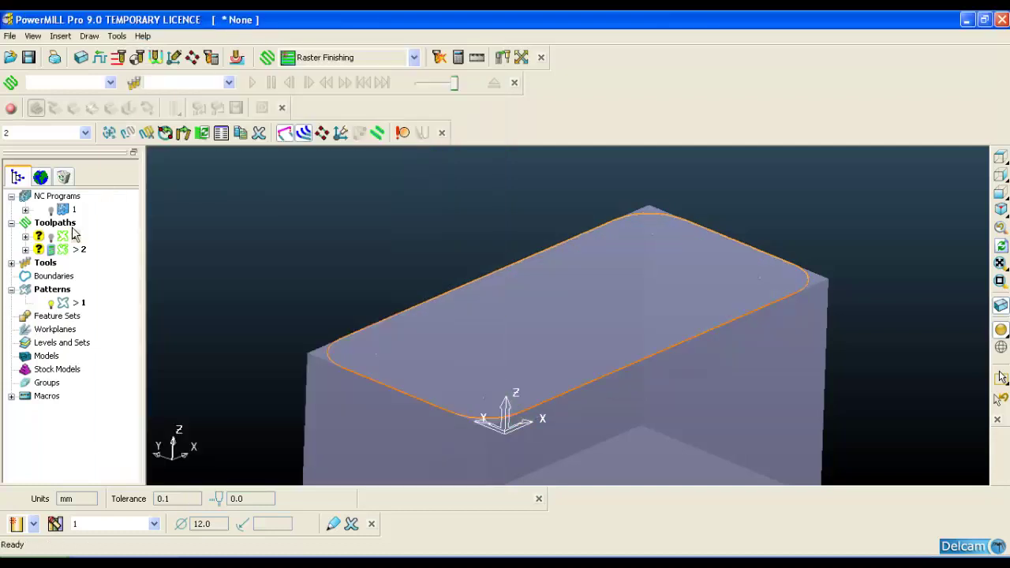
pyautogui.doubleClick(66, 243)
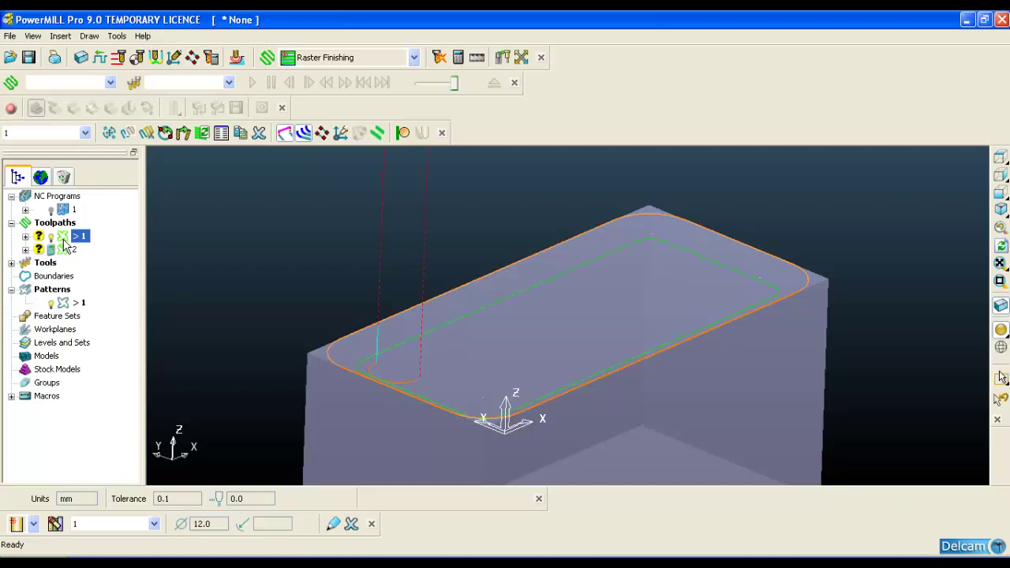
pyautogui.rightClick(64, 243)
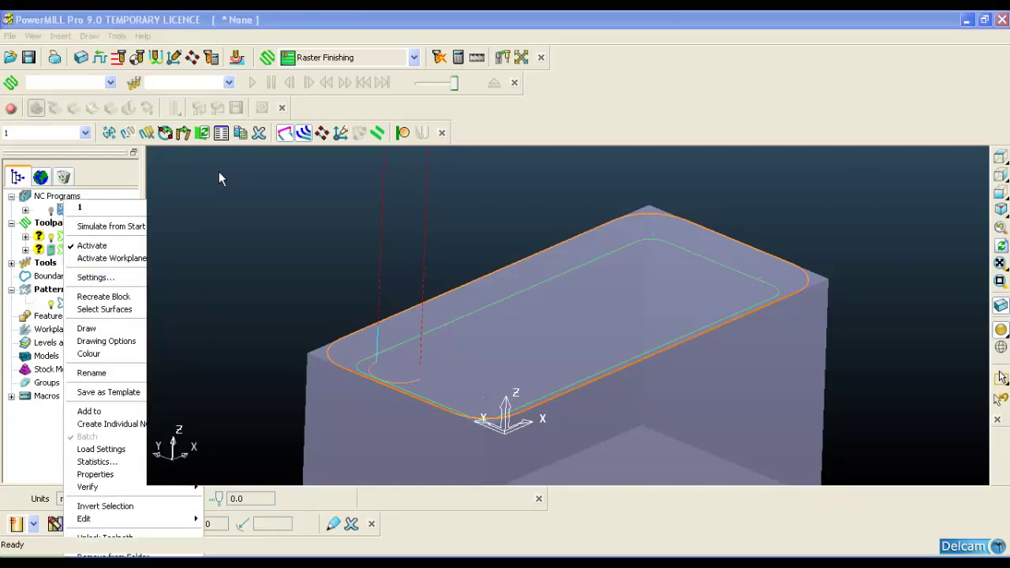
pyautogui.click(95, 277)
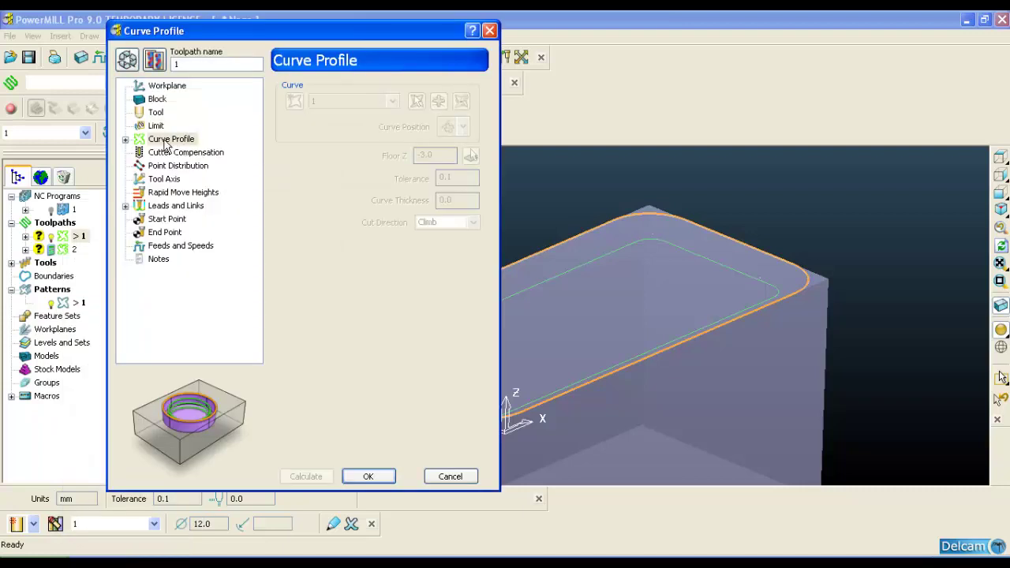
pyautogui.click(125, 139)
pyautogui.click(180, 152)
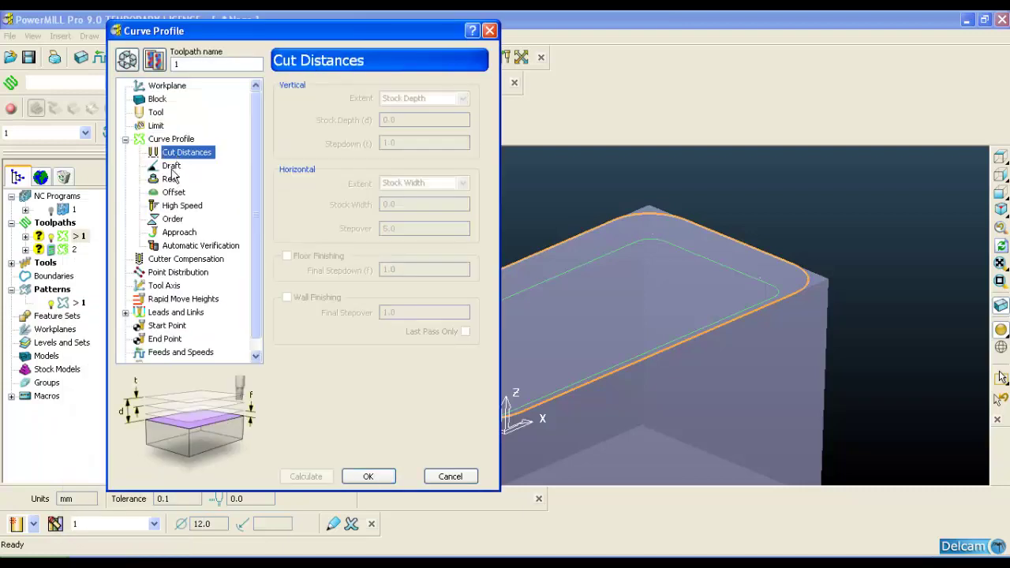
pyautogui.click(127, 59)
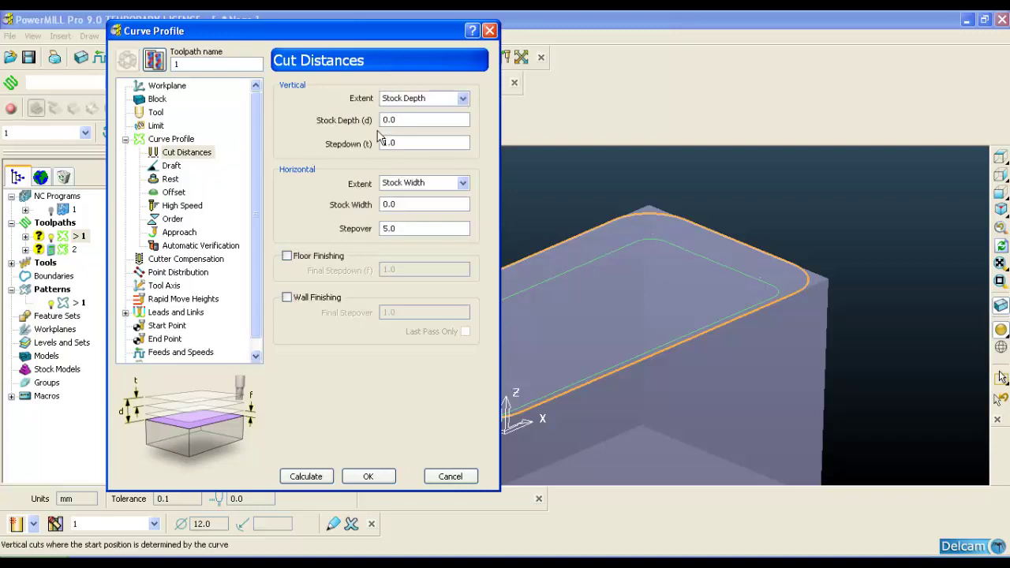
# Set toolpath 1's vertical stepdown to 0.5 and stock depth to 30, and calculate the toolpath
pyautogui.moveTo(368, 30); pyautogui.dragTo(323, 16)
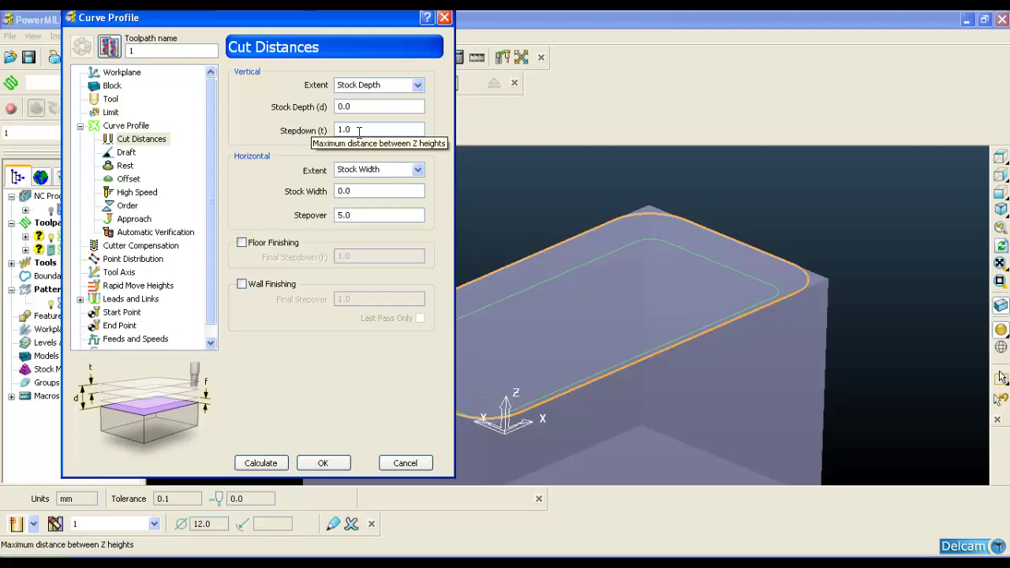
pyautogui.moveTo(359, 132); pyautogui.dragTo(332, 139)
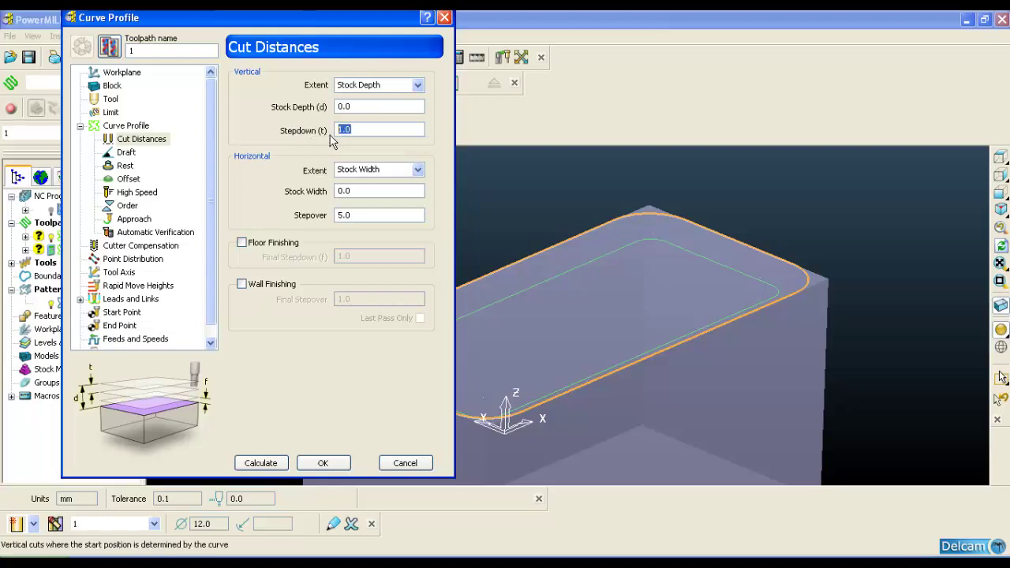
pyautogui.write('.5')
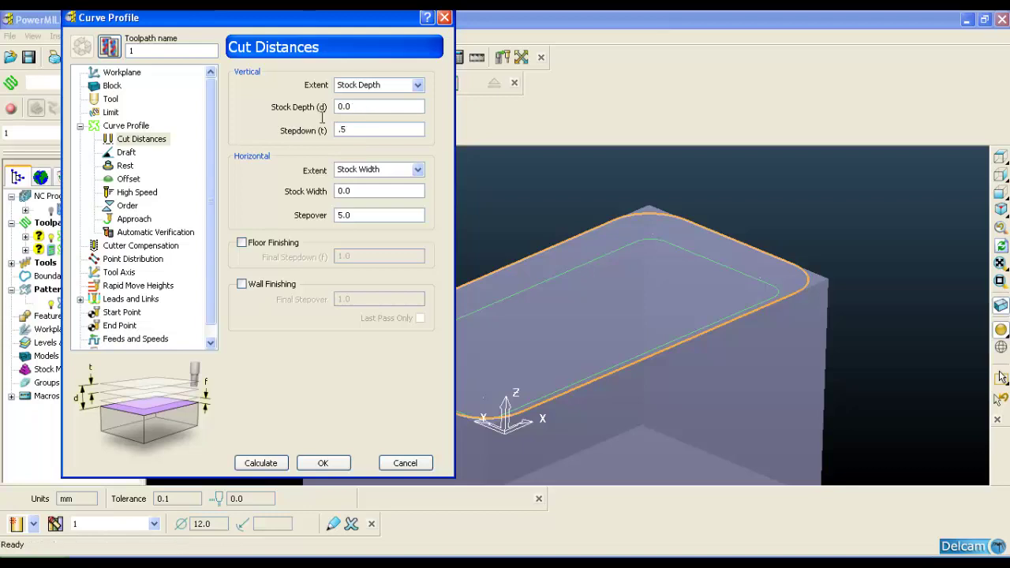
pyautogui.moveTo(353, 107); pyautogui.dragTo(335, 113)
pyautogui.write('3')
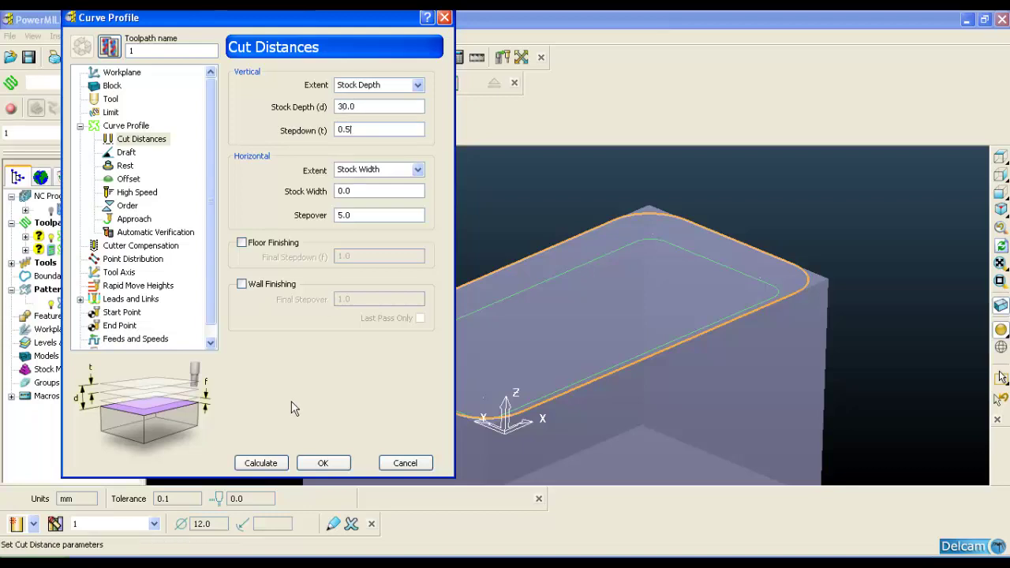
pyautogui.click(251, 464)
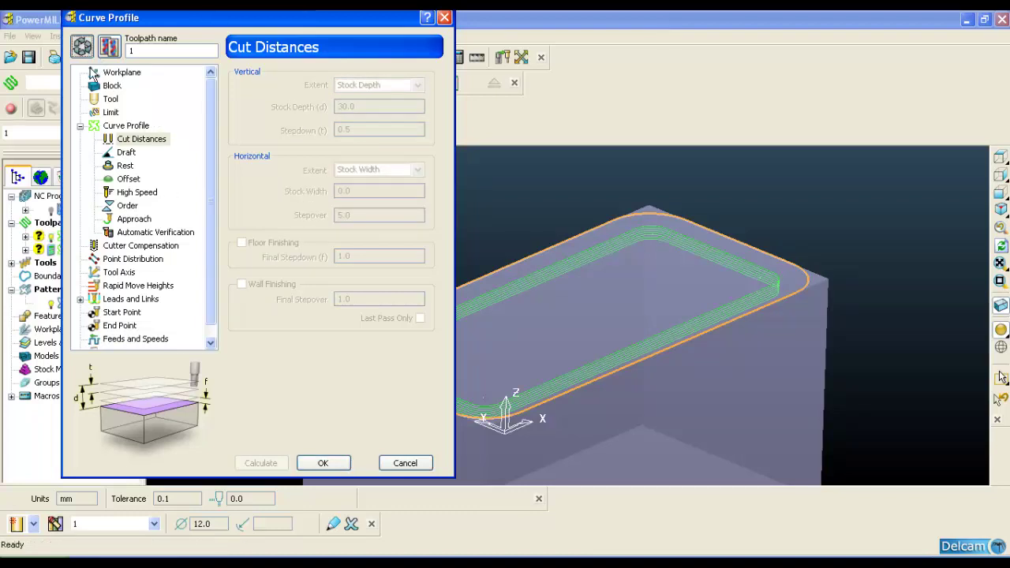
# Unlock toolpath 1's Curve Profile settings for editing, show the toolpath points and examine the stepped passes at the corners
pyautogui.click(125, 126)
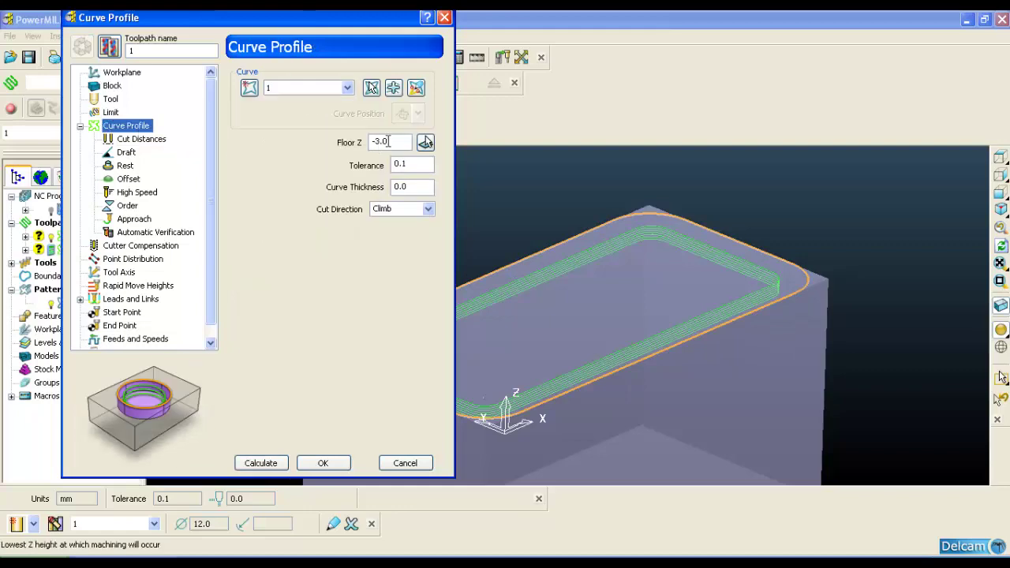
pyautogui.moveTo(646, 247)
pyautogui.mouseDown(button='middle')
pyautogui.moveTo(648, 202)
pyautogui.moveTo(651, 250)
pyautogui.mouseUp(button='middle')
pyautogui.moveTo(331, 17); pyautogui.dragTo(337, 317)
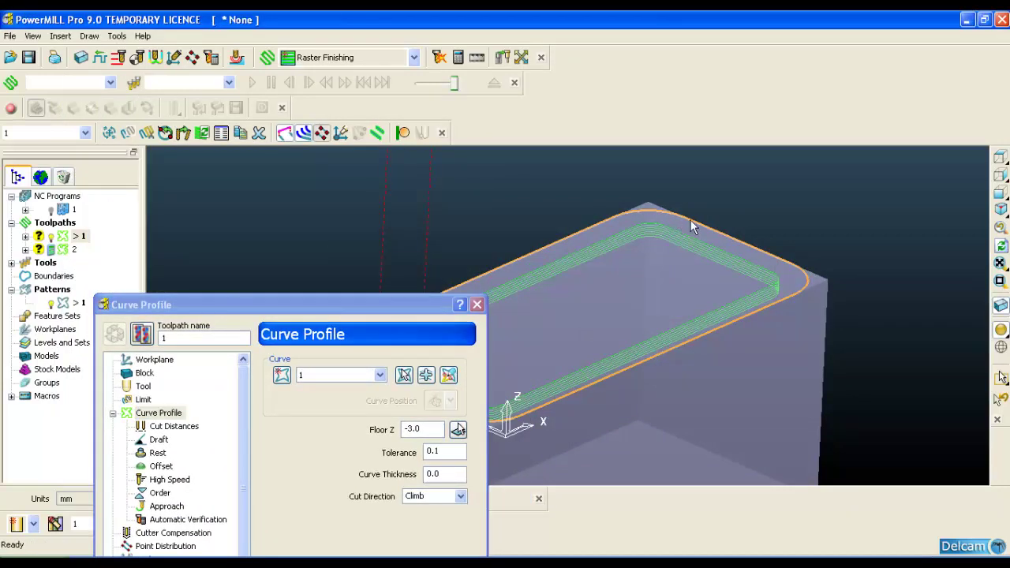
pyautogui.scroll(6, 657, 236)
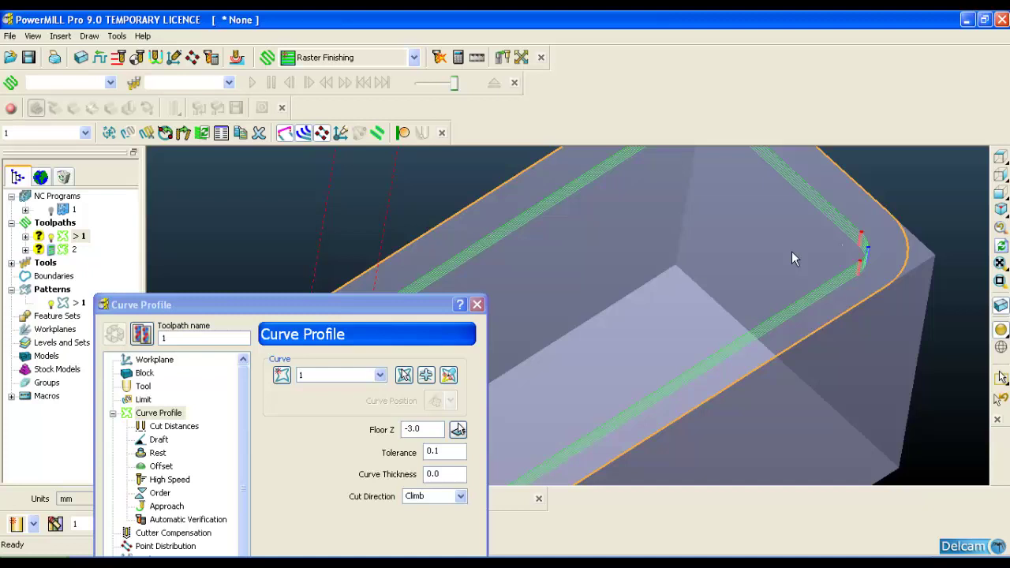
pyautogui.moveTo(394, 306); pyautogui.dragTo(499, 79)
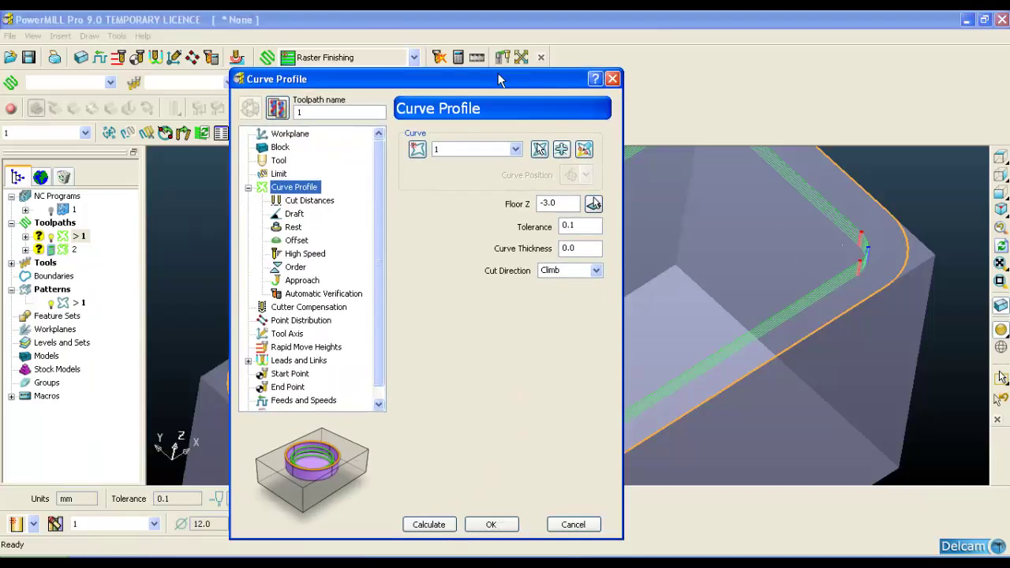
pyautogui.moveTo(499, 80); pyautogui.dragTo(376, 84)
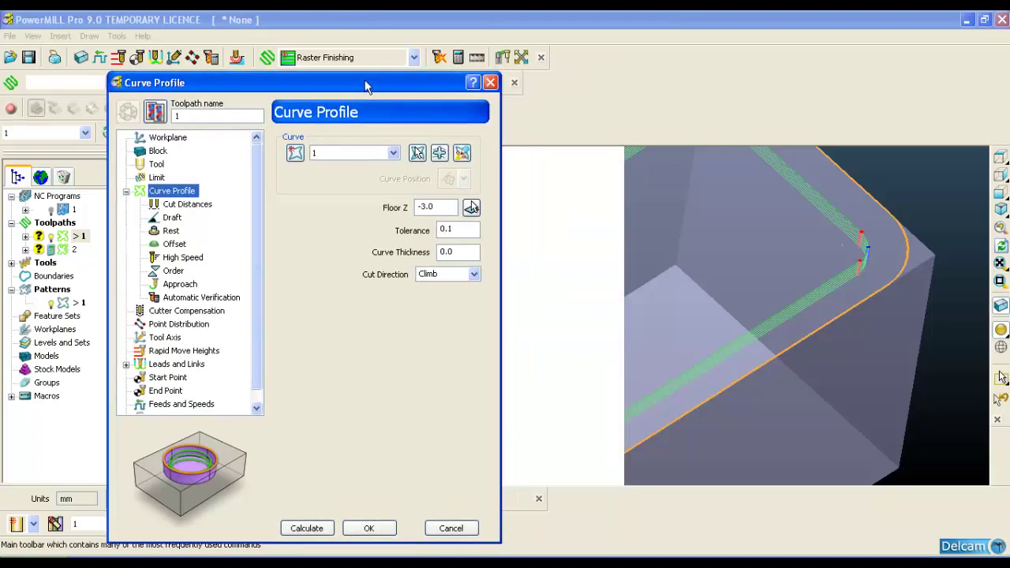
pyautogui.moveTo(678, 250); pyautogui.dragTo(692, 196, button='middle')
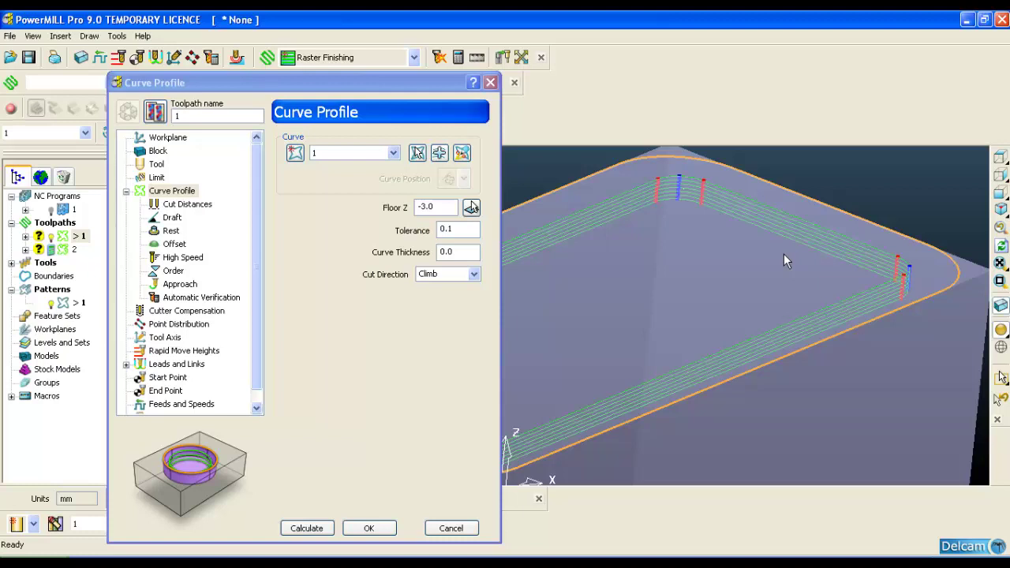
# Enable draft for toolpath 1 and look over its Offset and Rest machining settings
pyautogui.click(176, 230)
pyautogui.click(173, 219)
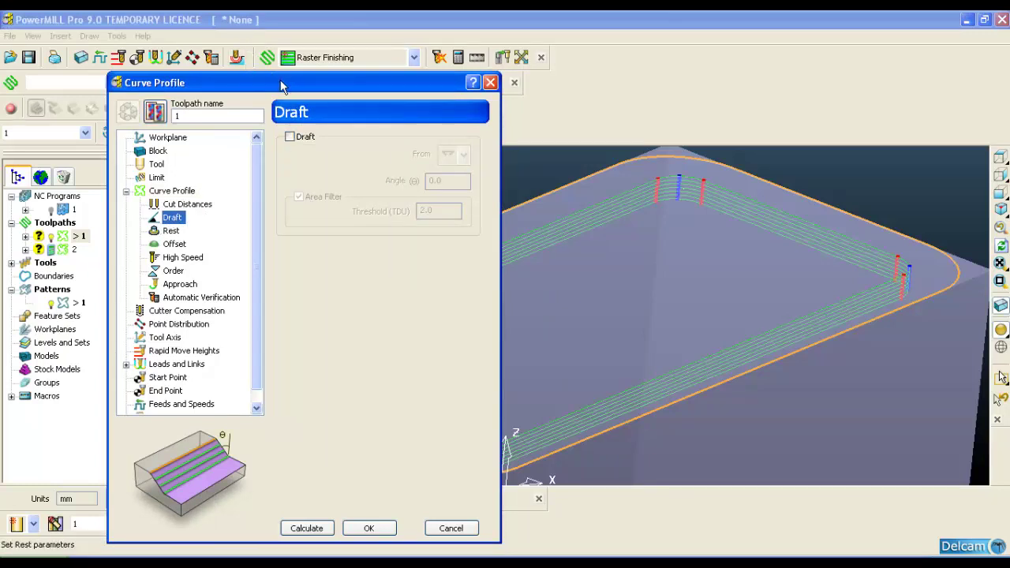
pyautogui.moveTo(281, 86); pyautogui.dragTo(235, 38)
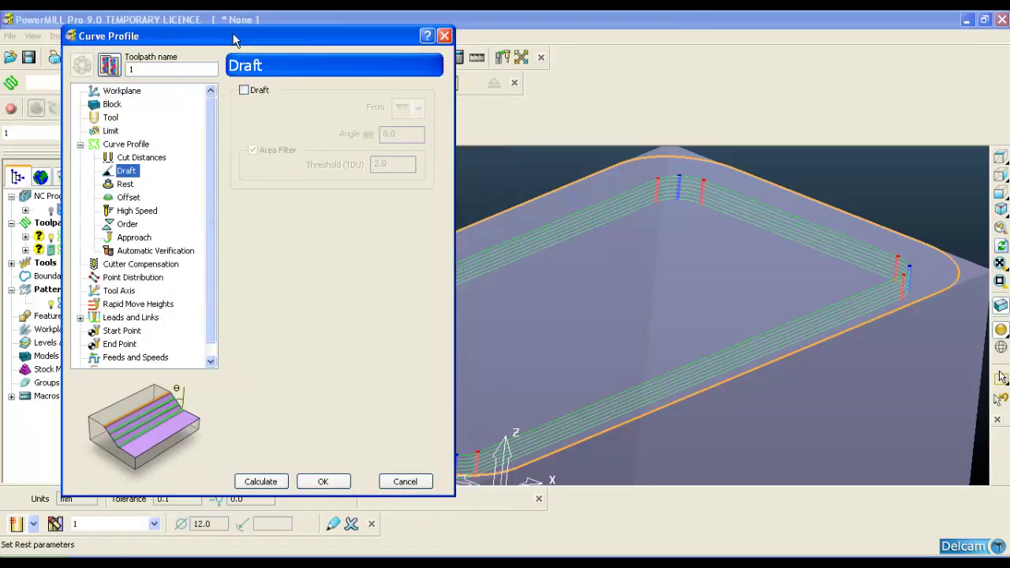
pyautogui.click(254, 91)
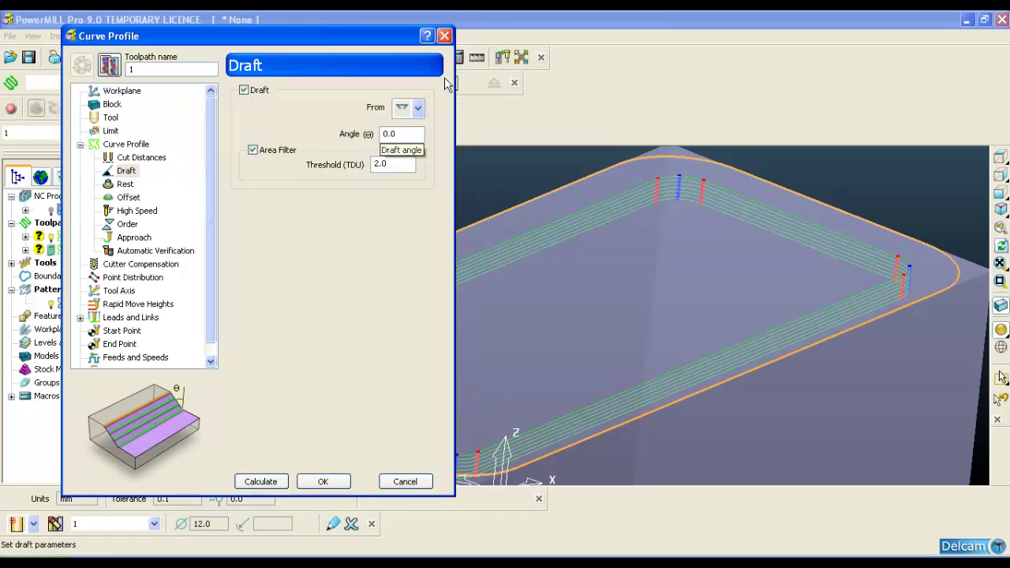
pyautogui.click(131, 186)
pyautogui.click(130, 195)
pyautogui.click(130, 183)
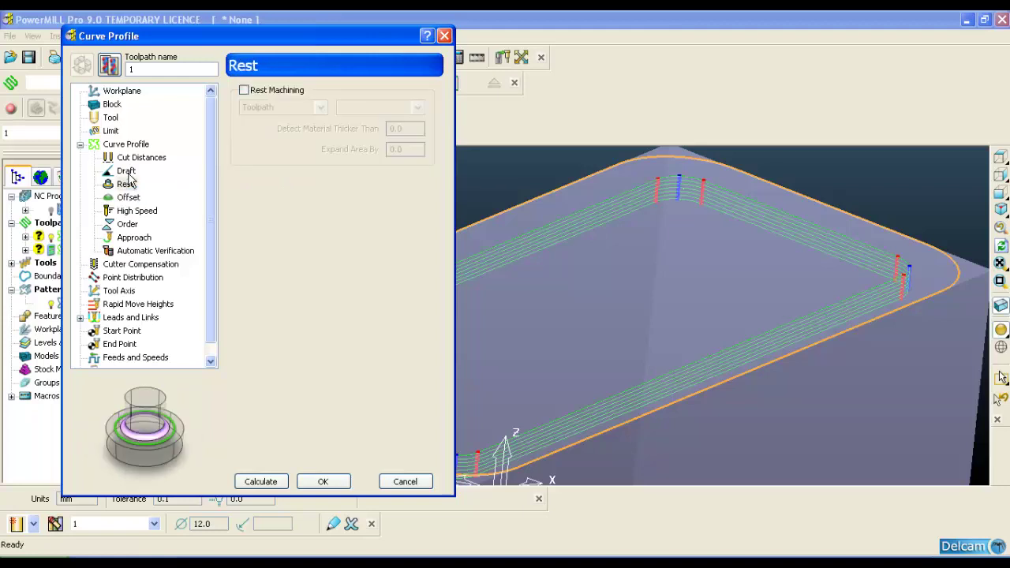
# Look over toolpath 1's Tool Axis, Rapid Move Heights, Start Point, End Point and Feeds and Speeds settings
pyautogui.moveTo(208, 212); pyautogui.dragTo(211, 254)
pyautogui.click(126, 276)
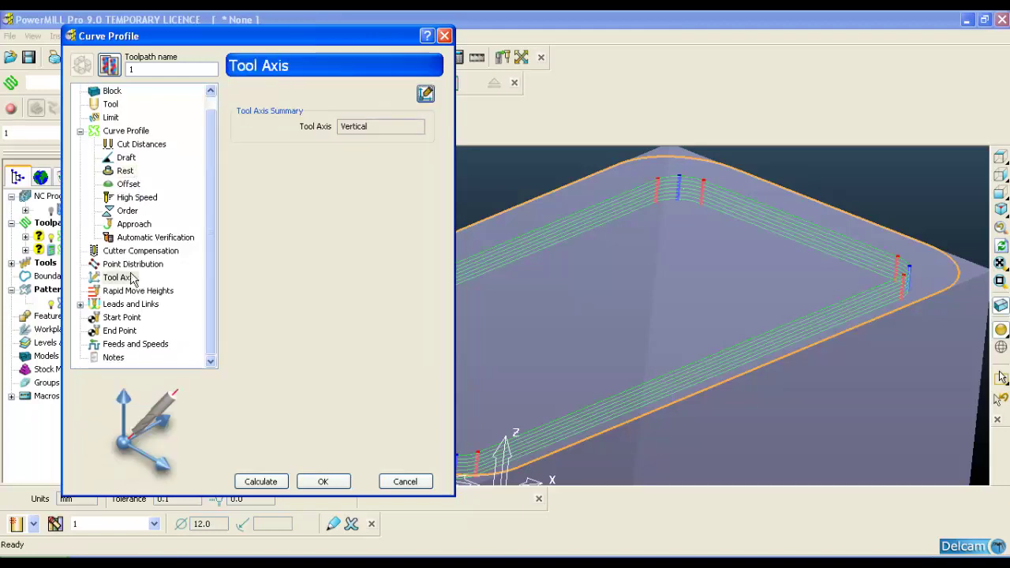
pyautogui.click(130, 290)
pyautogui.click(118, 317)
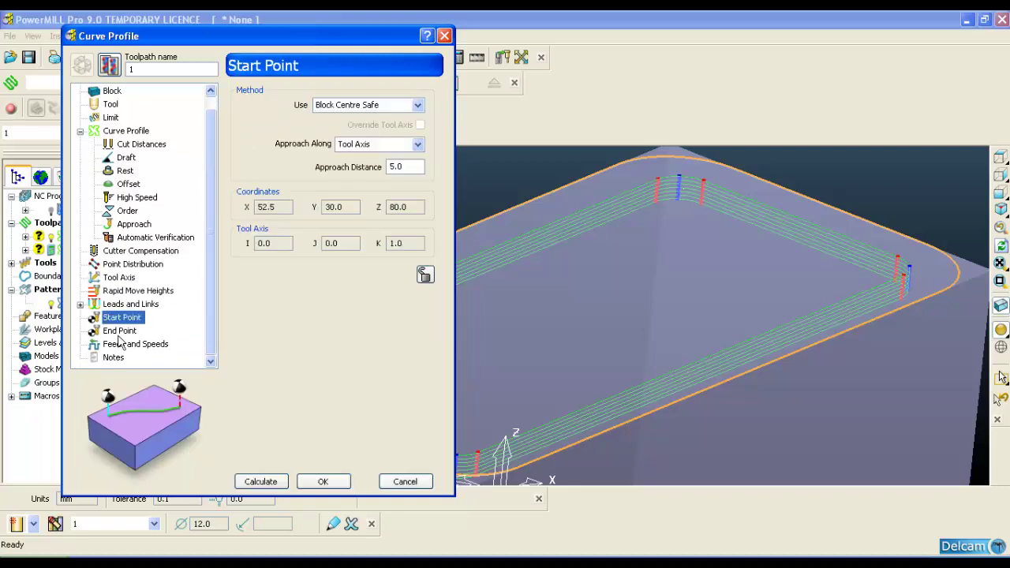
pyautogui.click(120, 331)
pyautogui.click(134, 343)
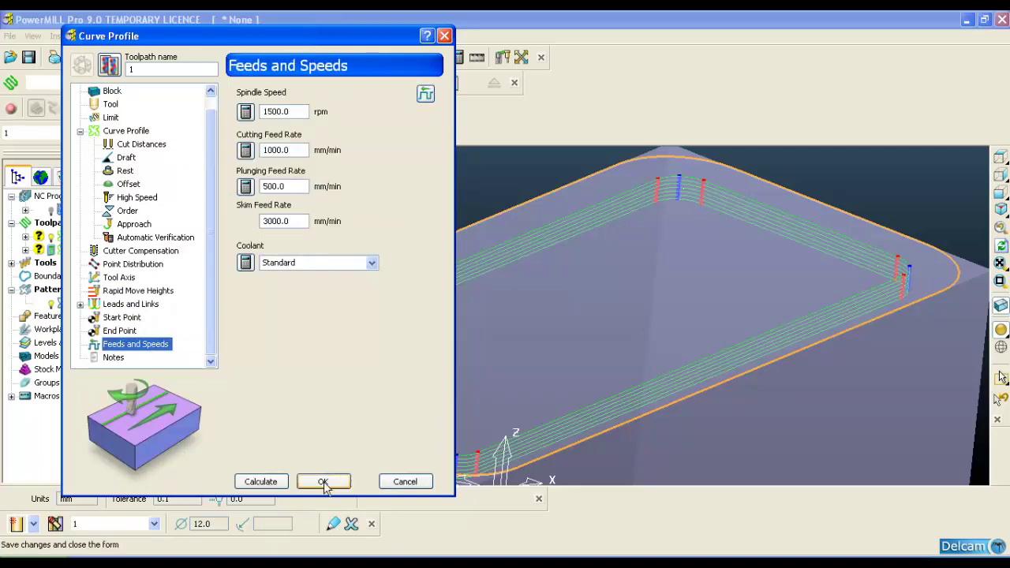
pyautogui.click(126, 172)
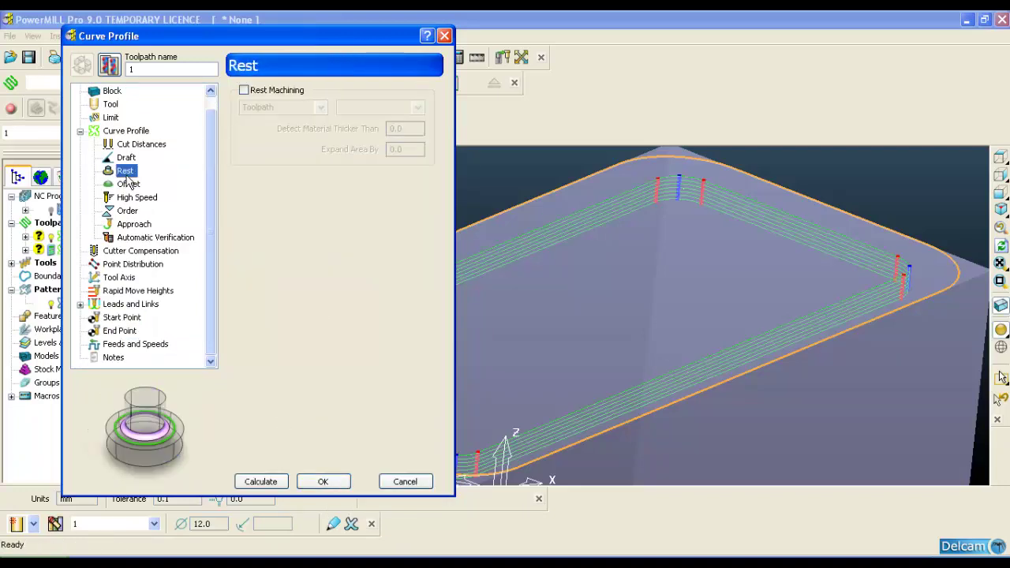
# Set toolpath 1's draft angle to 3, calculate the toolpath and examine the ends of its stepped passes in side view
pyautogui.click(126, 158)
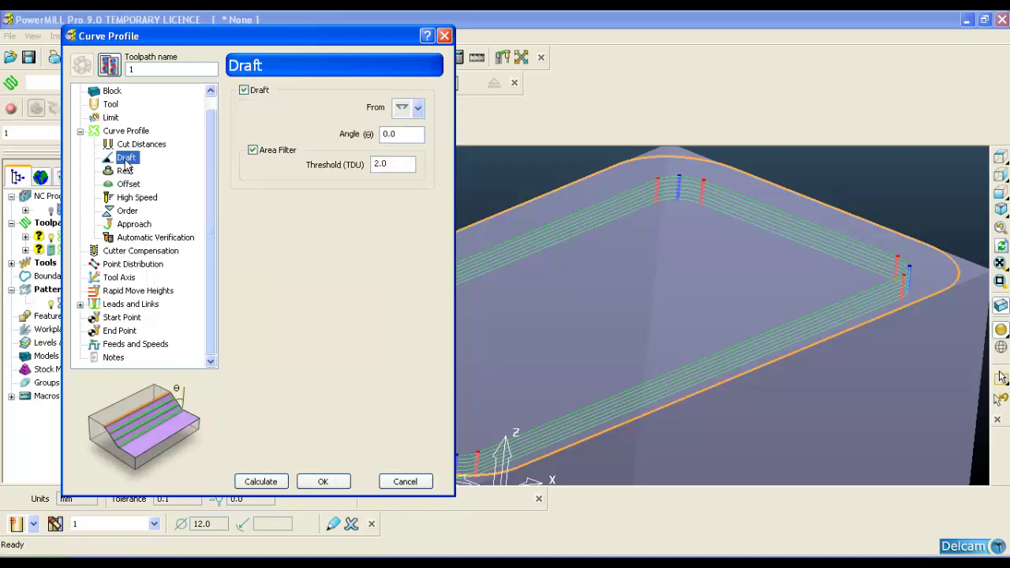
pyautogui.doubleClick(408, 135)
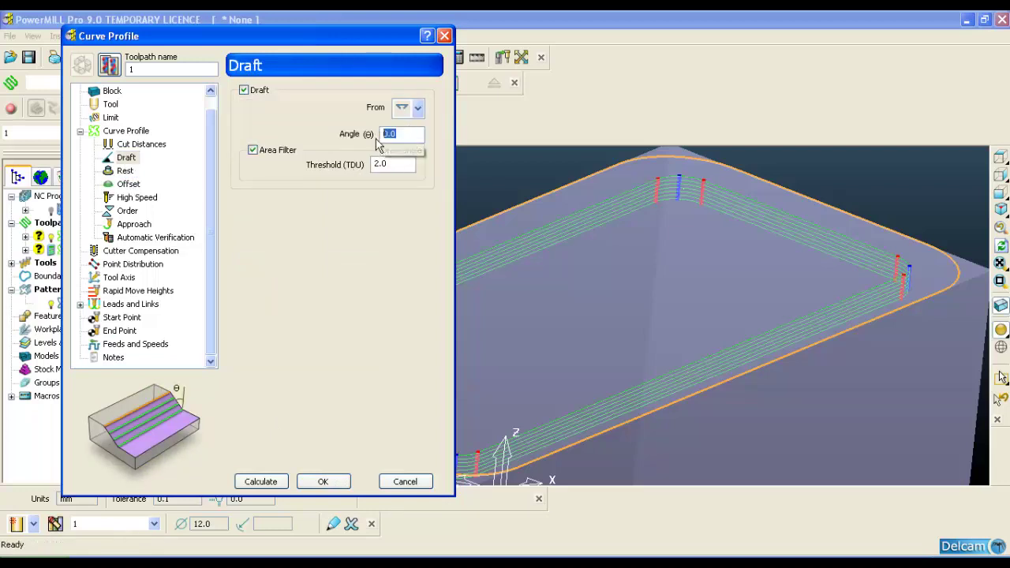
pyautogui.write('3')
pyautogui.click(261, 482)
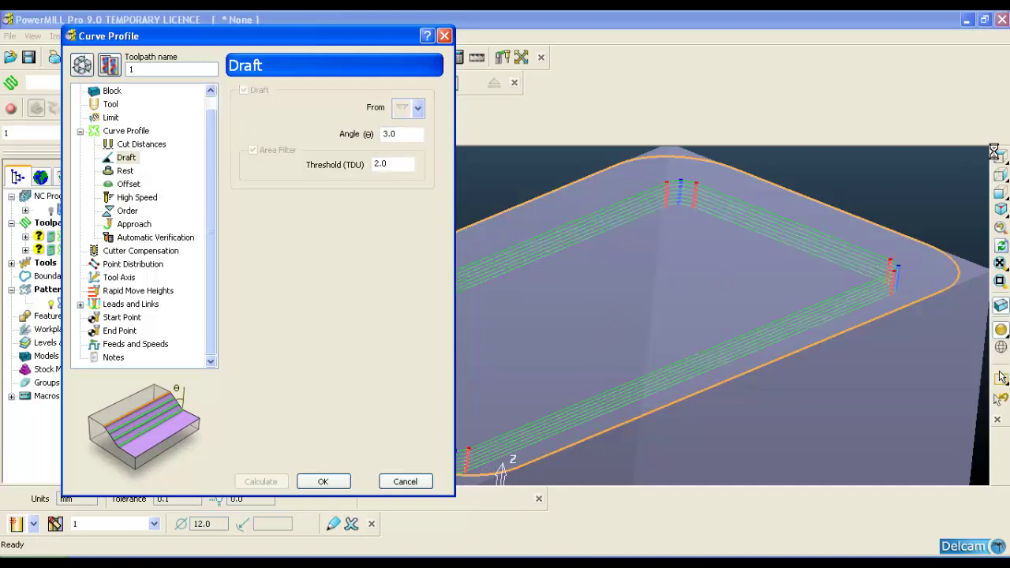
pyautogui.click(1002, 176)
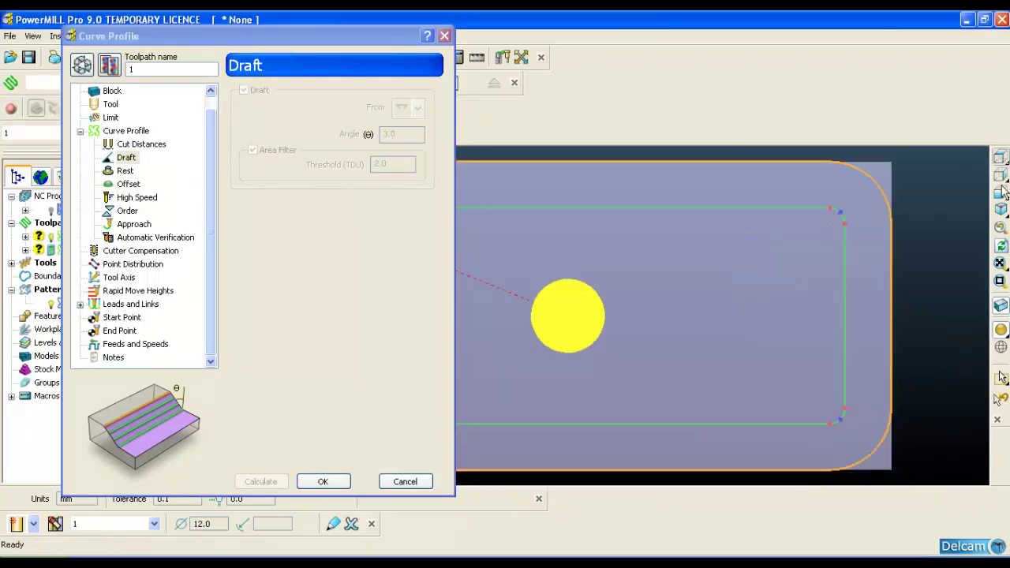
pyautogui.click(1000, 194)
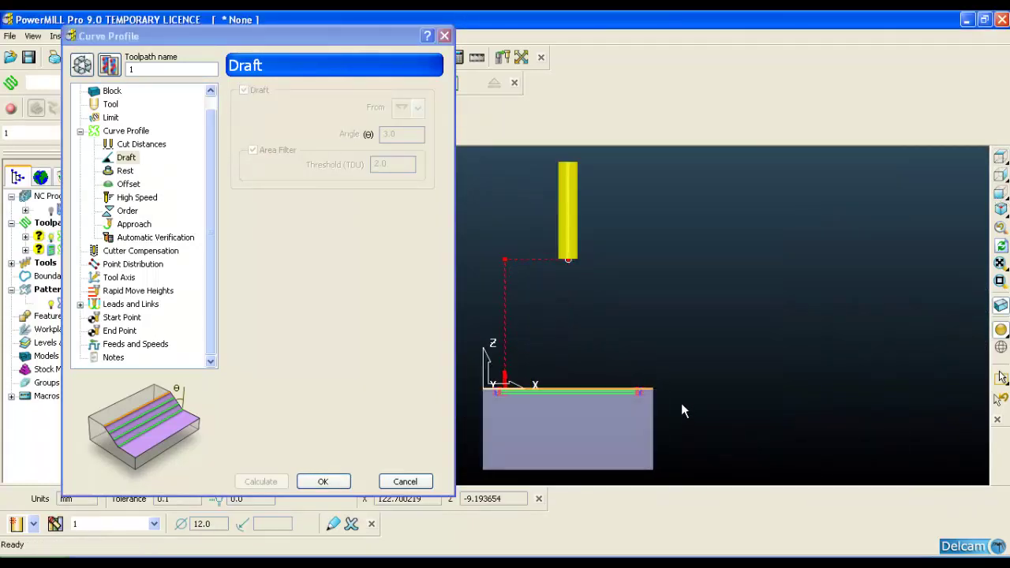
pyautogui.keyDown('ctrl'); pyautogui.keyDown('shift'); pyautogui.moveTo(658, 367); pyautogui.dragTo(627, 400, button='middle'); pyautogui.keyUp('shift'); pyautogui.keyUp('ctrl')
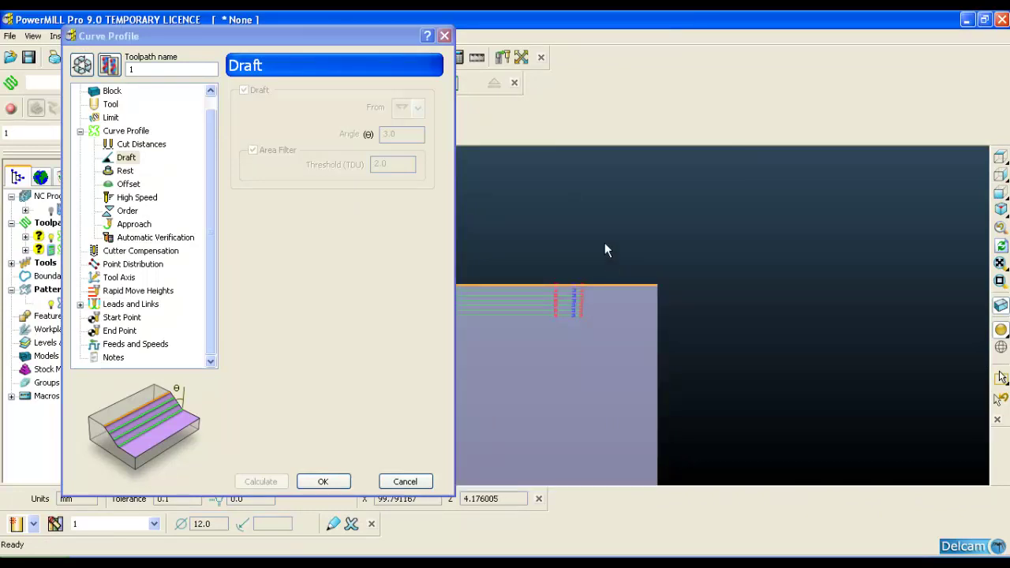
pyautogui.moveTo(604, 242); pyautogui.dragTo(558, 377, button='middle')
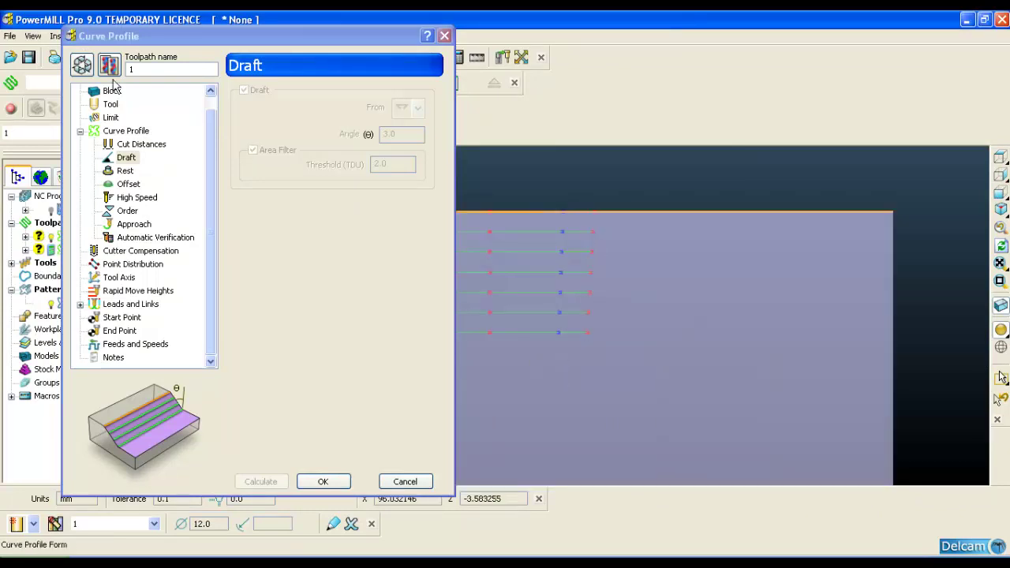
# Unlock toolpath 1's settings, set the draft angle to 10 and recalculate the toolpath
pyautogui.click(82, 65)
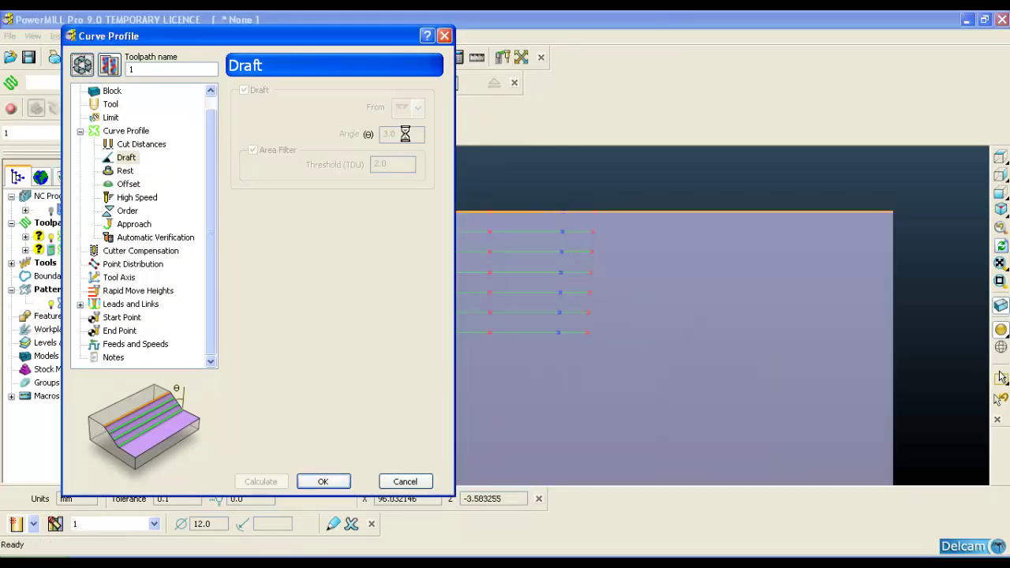
pyautogui.doubleClick(392, 136)
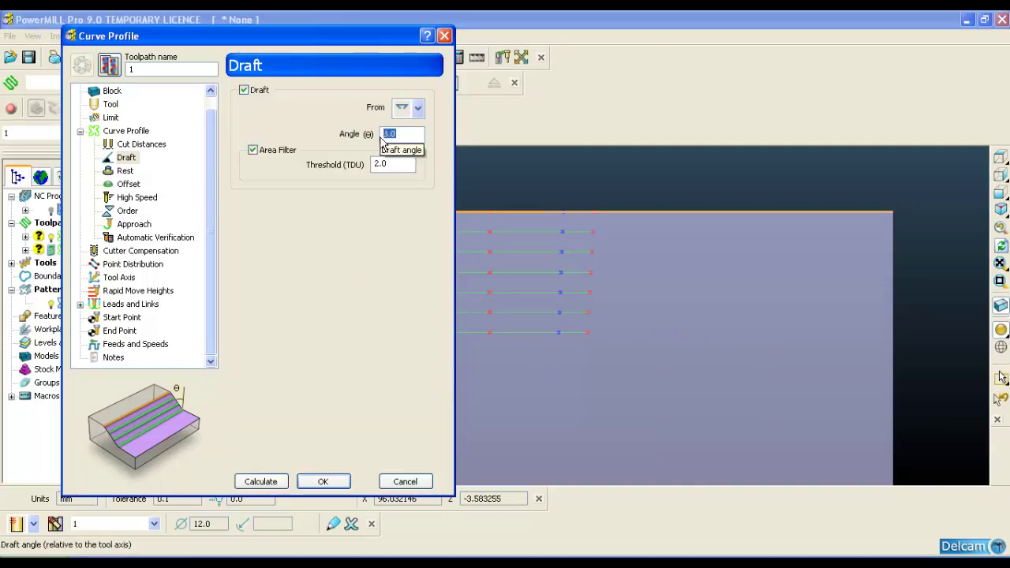
pyautogui.write('10')
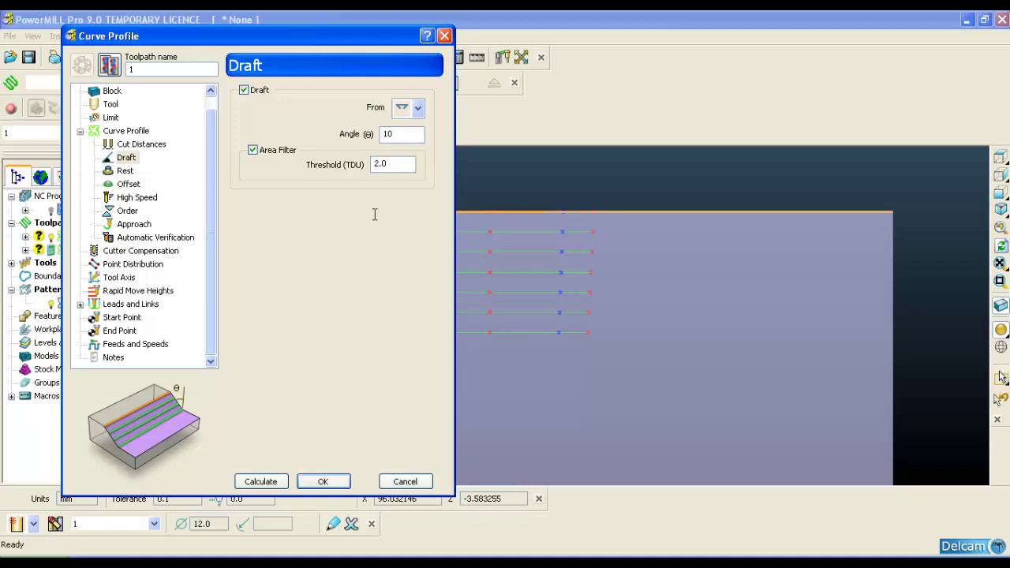
pyautogui.click(261, 482)
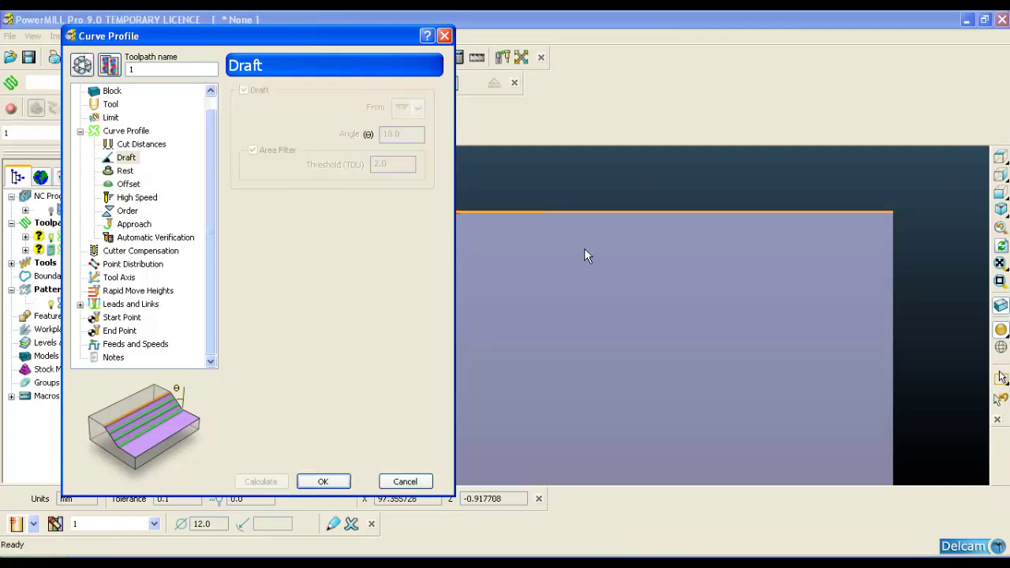
# Examine the drafted passes at the corners in plan, side and angled views, and close the Curve Profile settings
pyautogui.moveTo(582, 248); pyautogui.dragTo(615, 268, button='middle')
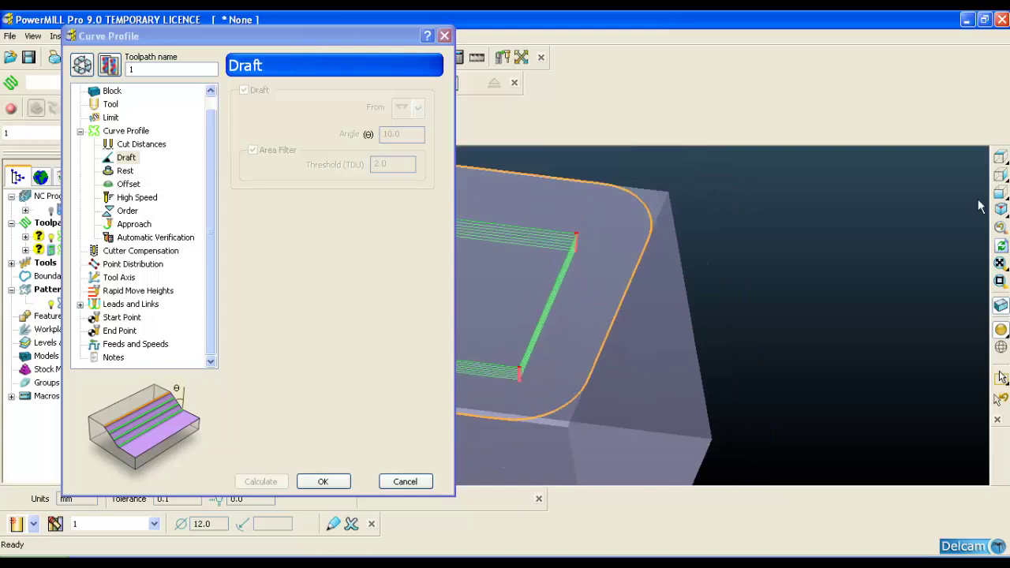
pyautogui.click(999, 158)
pyautogui.click(999, 172)
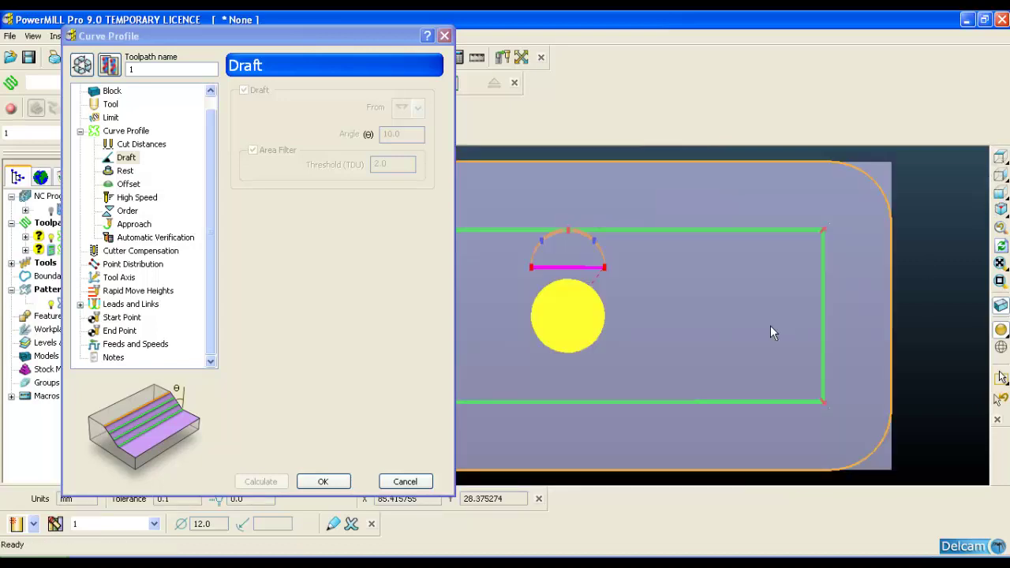
pyautogui.moveTo(770, 325); pyautogui.dragTo(552, 286, button='middle')
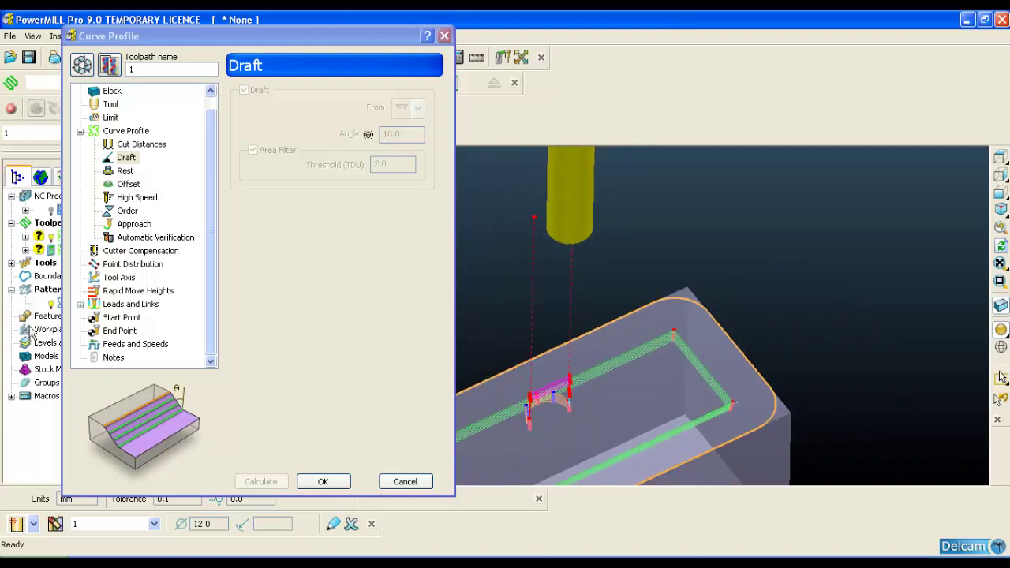
pyautogui.click(11, 264)
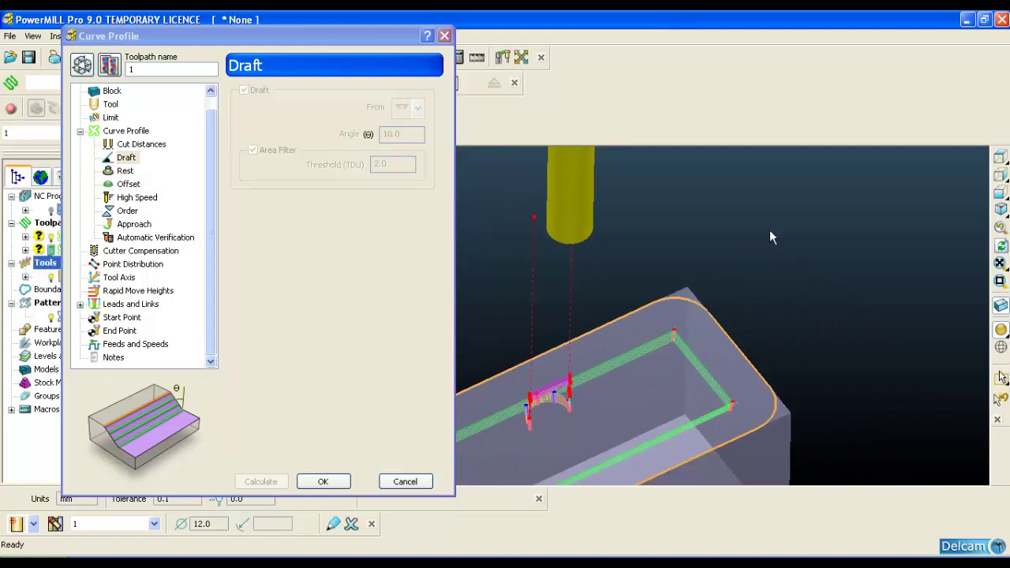
pyautogui.click(1000, 175)
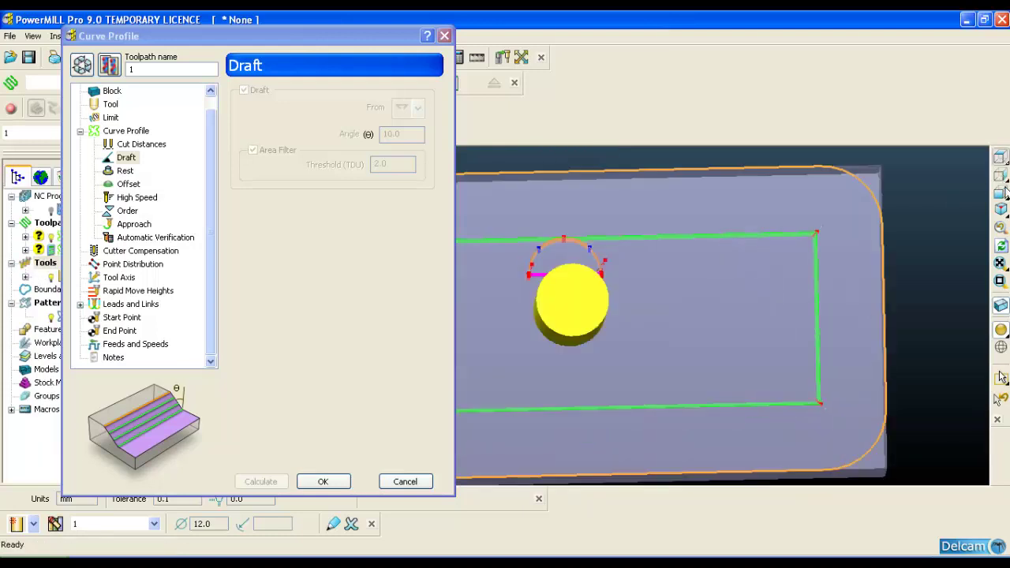
pyautogui.click(1000, 193)
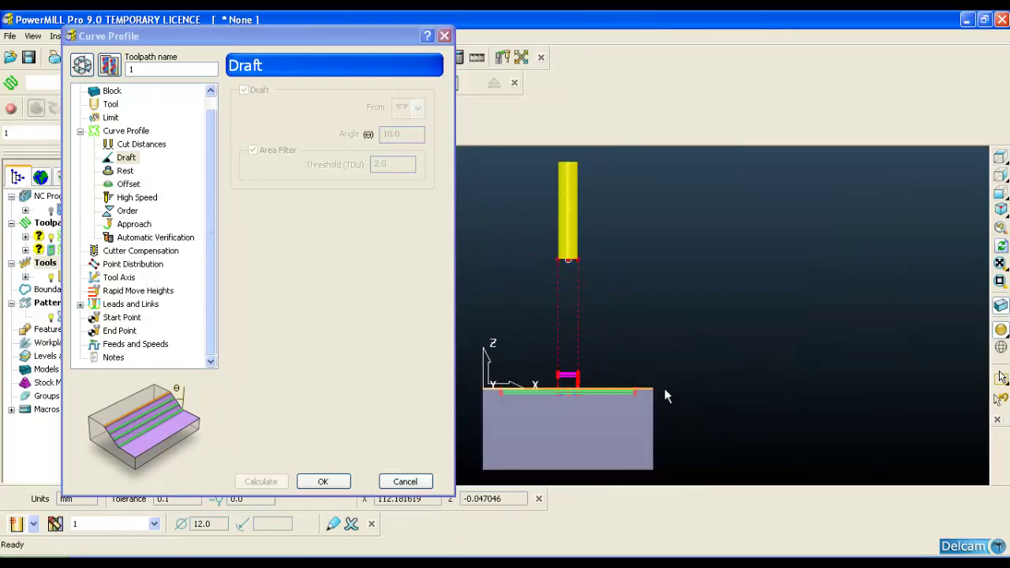
pyautogui.scroll(5, 643, 398)
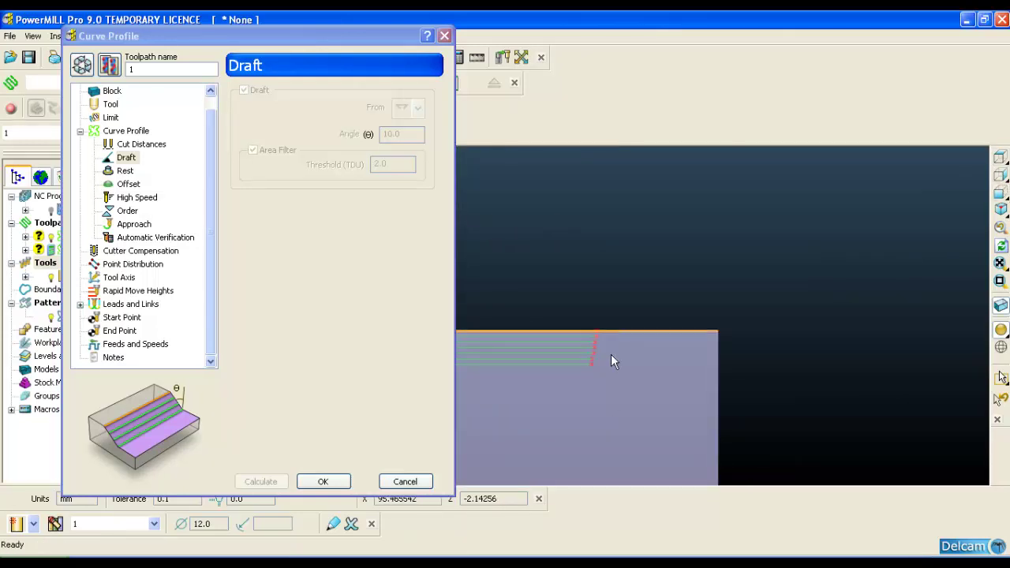
pyautogui.keyDown('ctrl'); pyautogui.keyDown('shift'); pyautogui.moveTo(613, 311); pyautogui.dragTo(569, 395, button='middle'); pyautogui.keyUp('shift'); pyautogui.keyUp('ctrl')
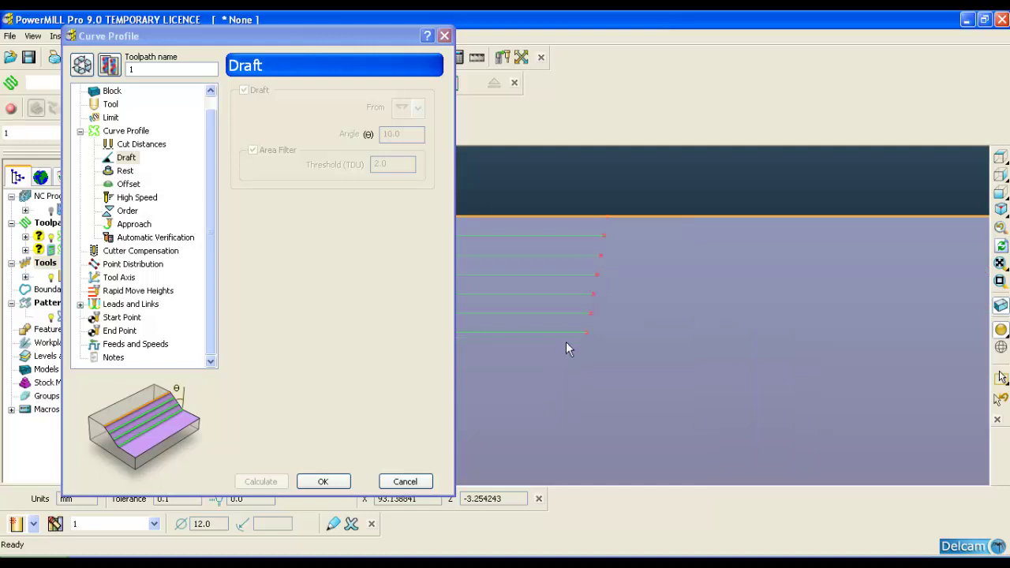
pyautogui.moveTo(566, 341); pyautogui.dragTo(655, 373, button='middle')
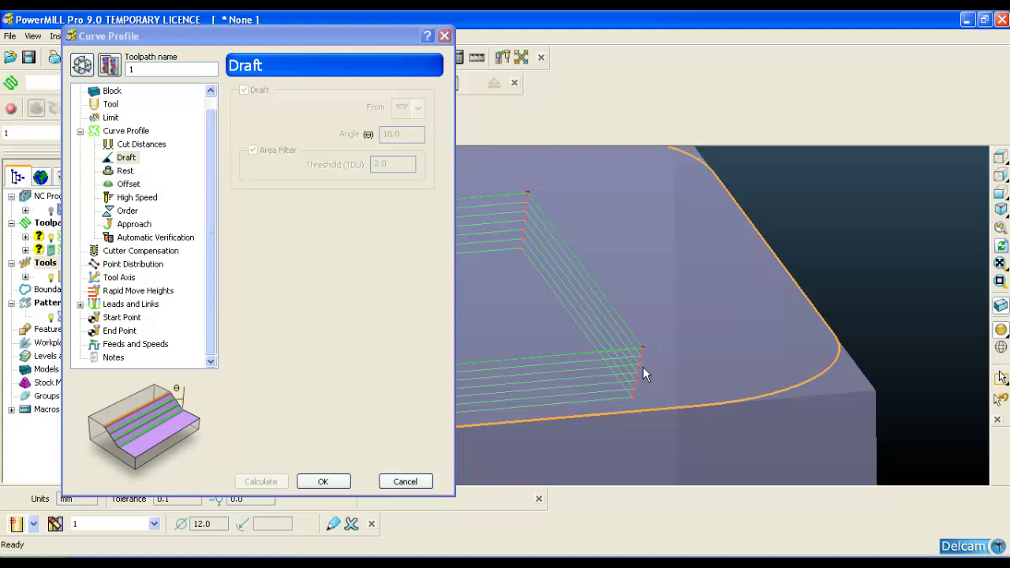
pyautogui.click(324, 482)
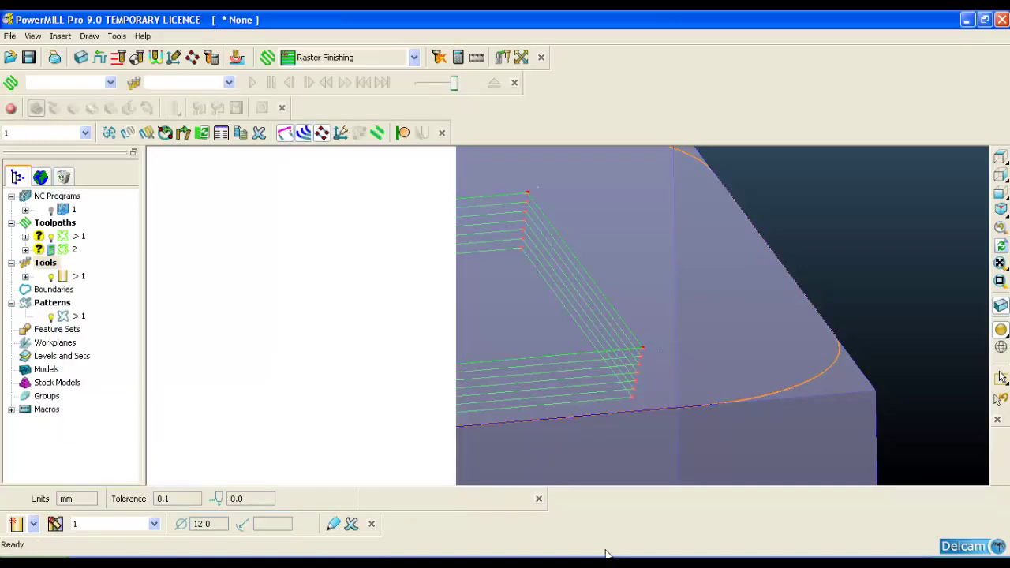
pyautogui.scroll(-3, 559, 332)
pyautogui.moveTo(558, 331); pyautogui.dragTo(508, 347, button='middle')
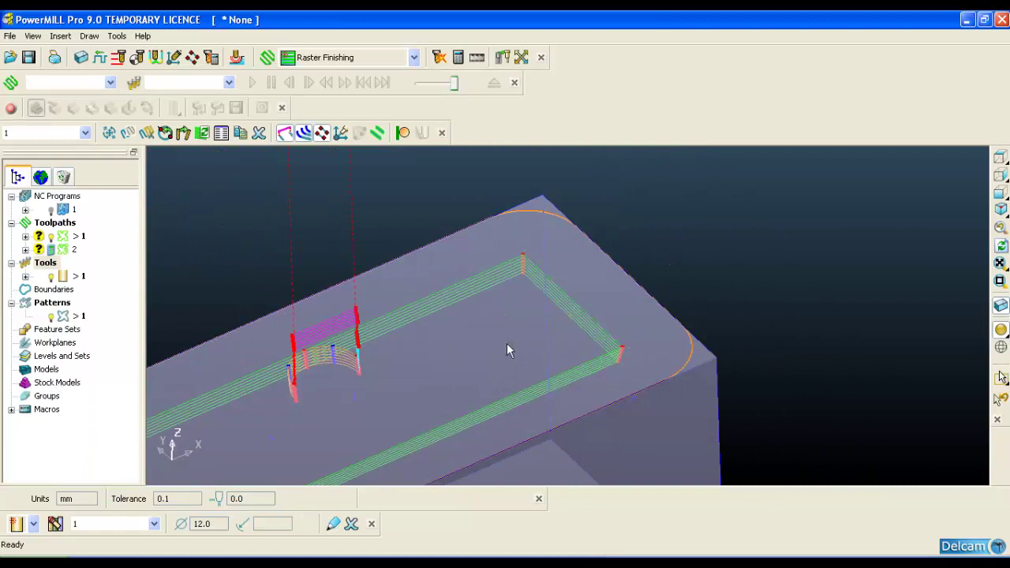
# Save the project as 03 in the training folder
pyautogui.click(33, 62)
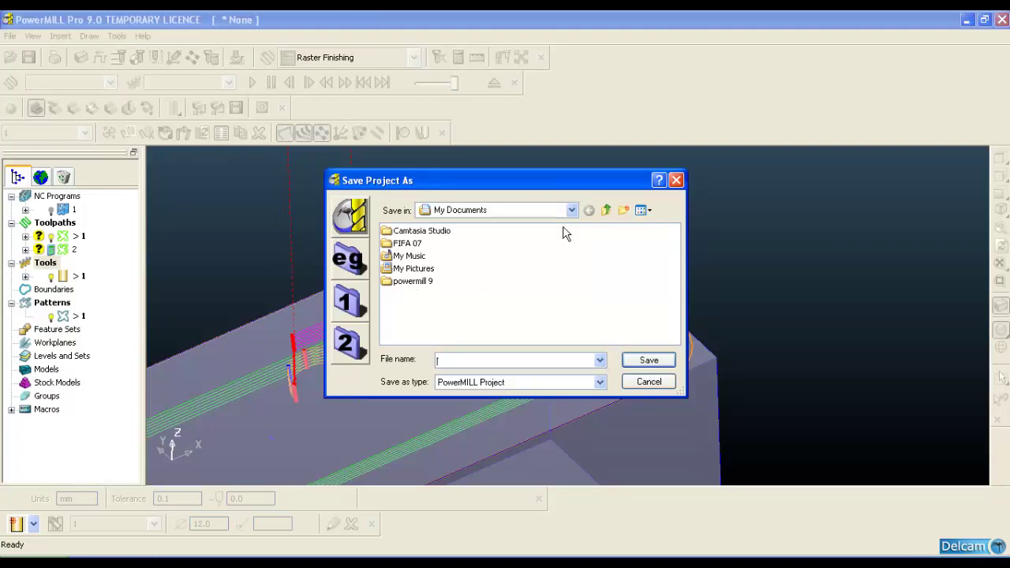
pyautogui.click(356, 300)
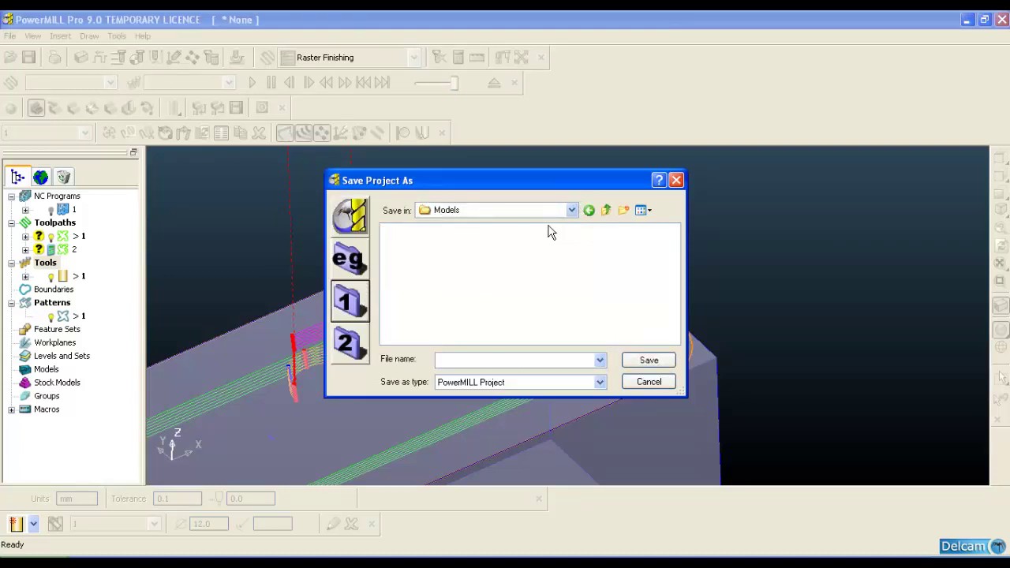
pyautogui.click(606, 210)
pyautogui.click(606, 211)
pyautogui.click(606, 211)
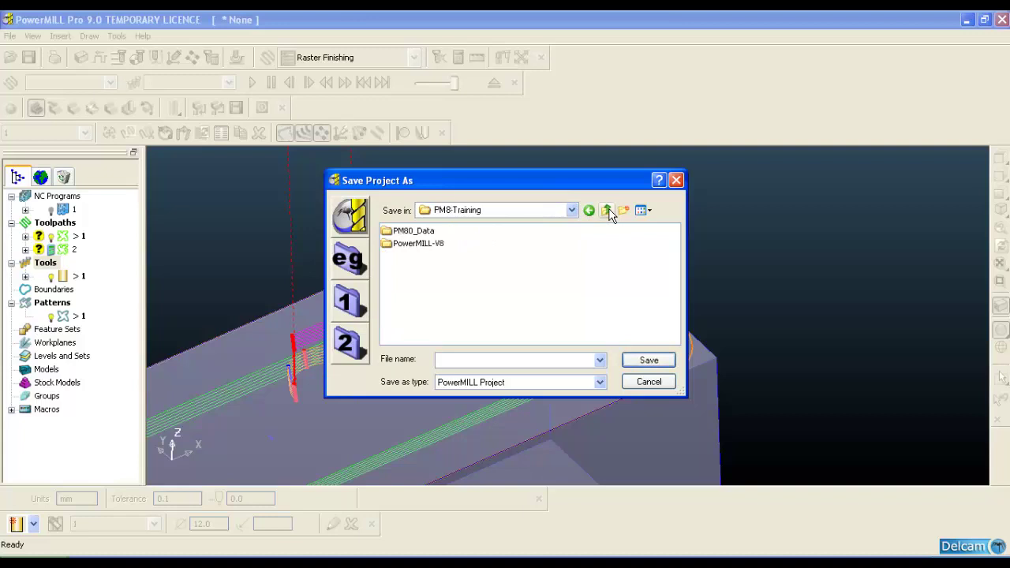
pyautogui.click(605, 210)
pyautogui.doubleClick(404, 293)
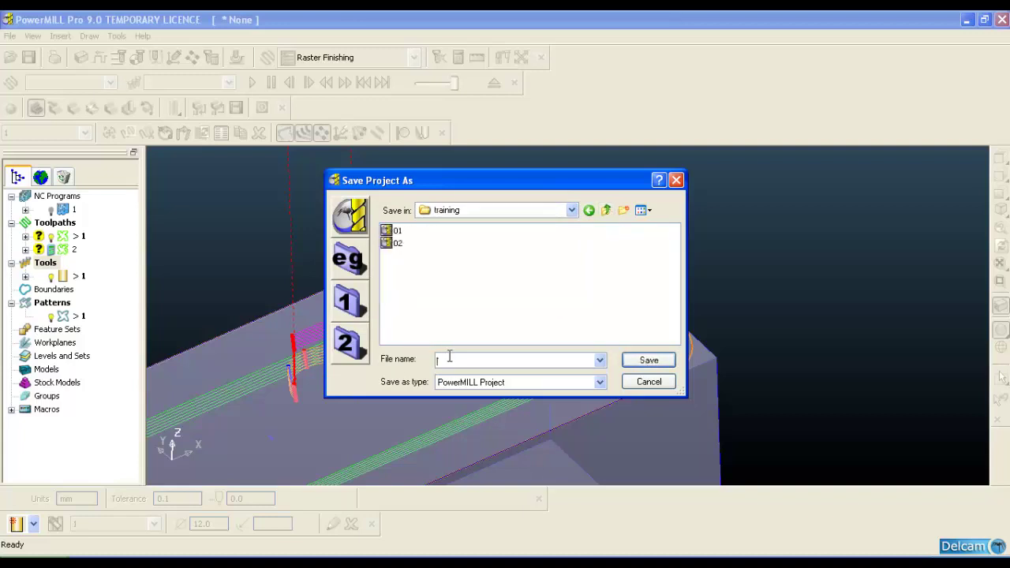
pyautogui.write('03')
pyautogui.click(642, 360)
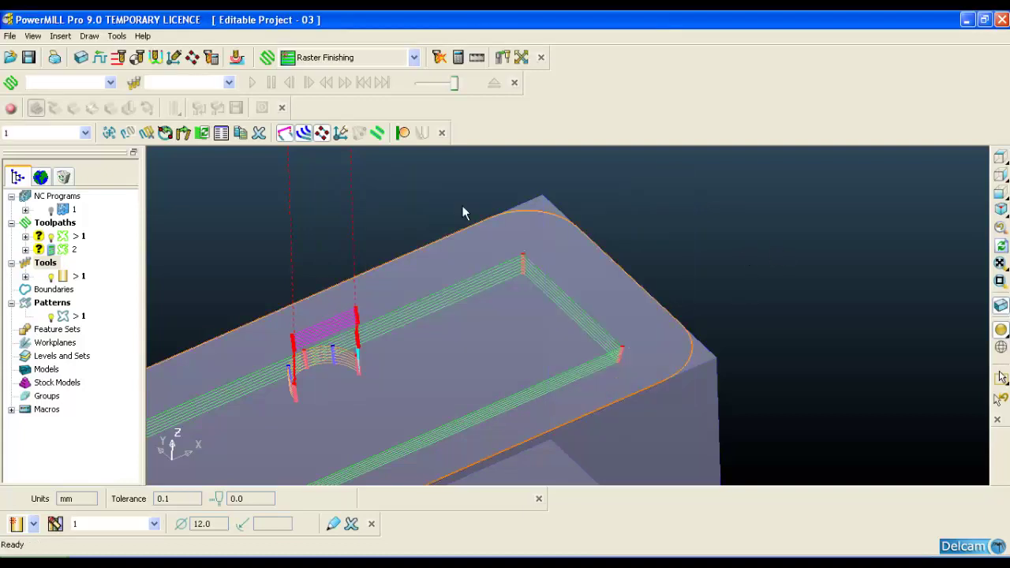
# Delete all data from the current session and accept the warning
pyautogui.click(11, 36)
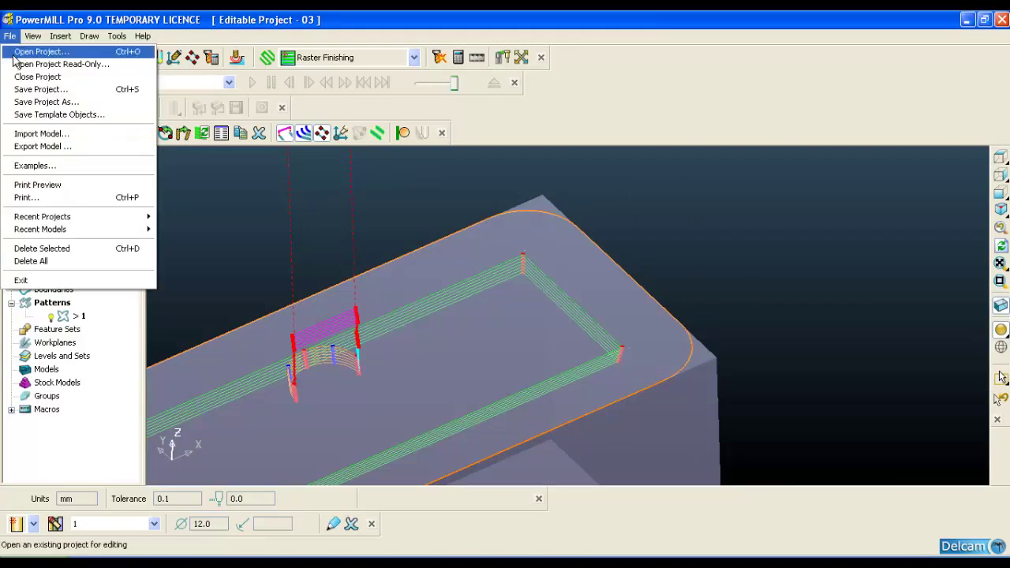
pyautogui.click(52, 261)
pyautogui.click(62, 301)
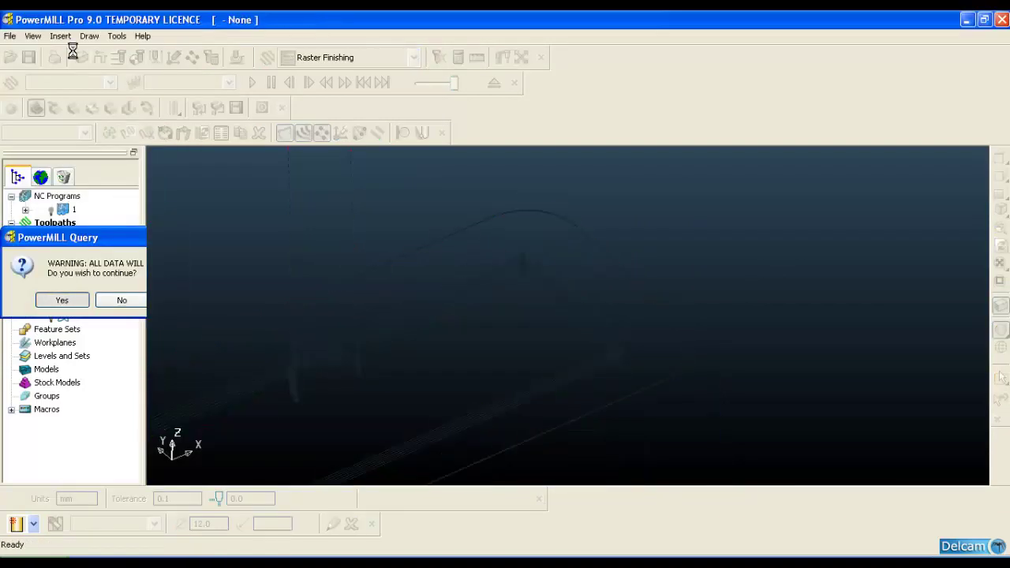
# Import the mouse model from the Models example folder into the empty session
pyautogui.click(10, 36)
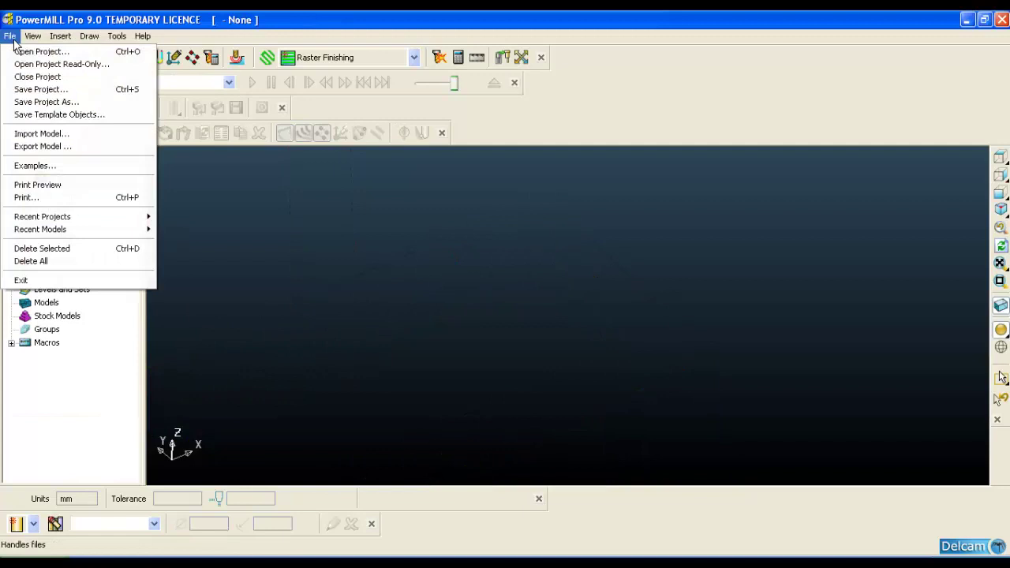
pyautogui.click(39, 137)
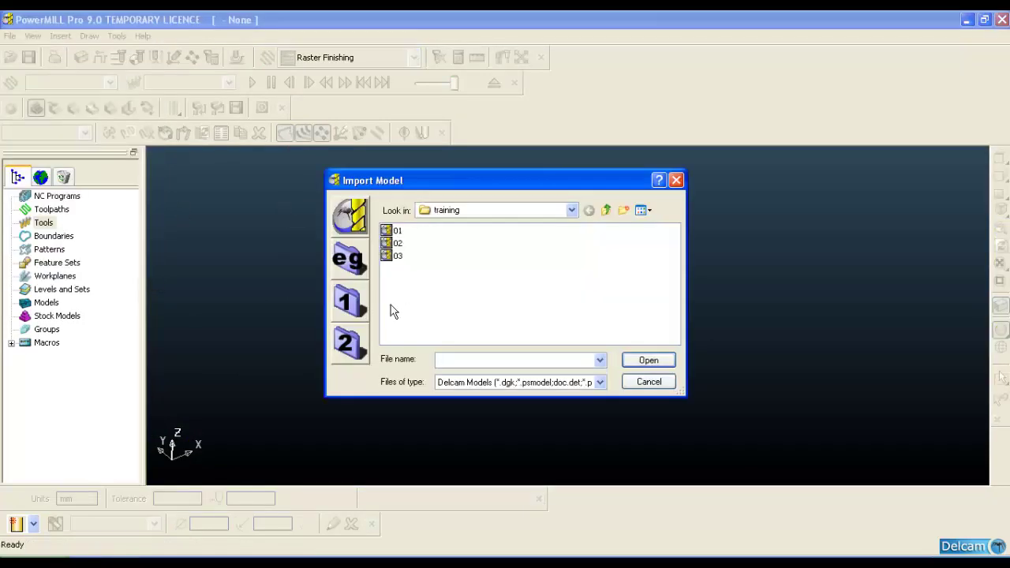
pyautogui.click(350, 302)
pyautogui.click(478, 284)
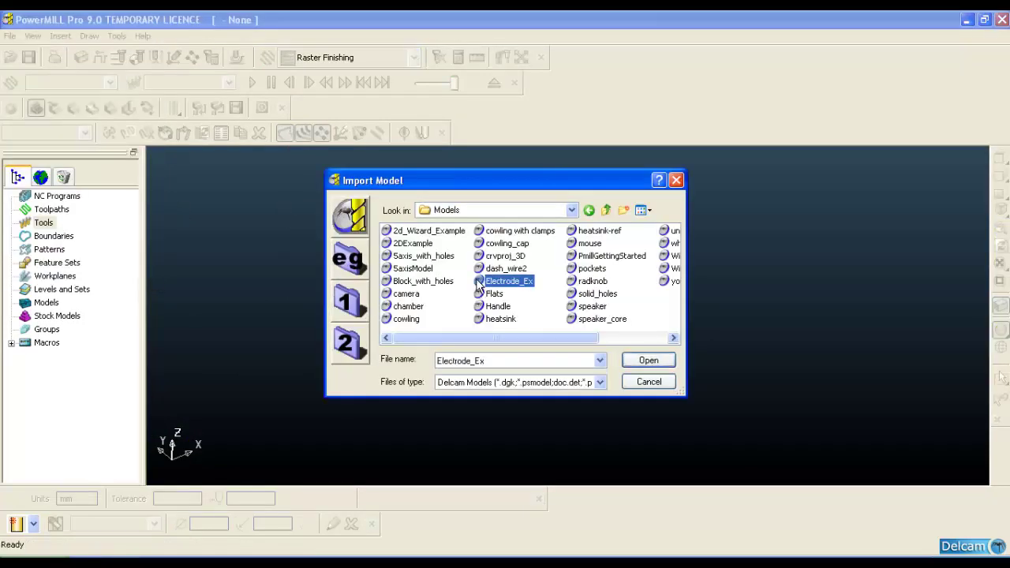
pyautogui.press('p')
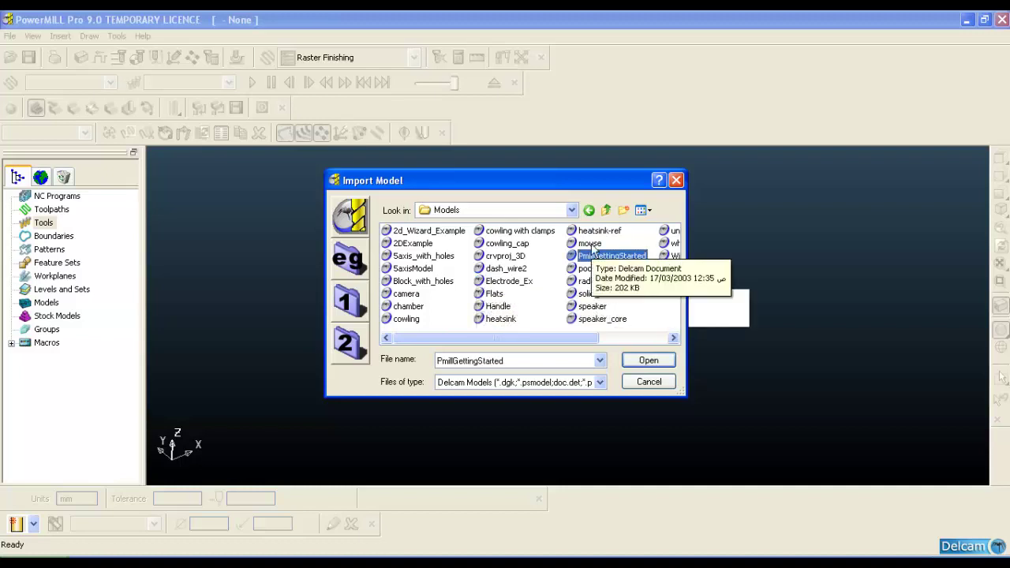
pyautogui.click(592, 244)
pyautogui.doubleClick(592, 245)
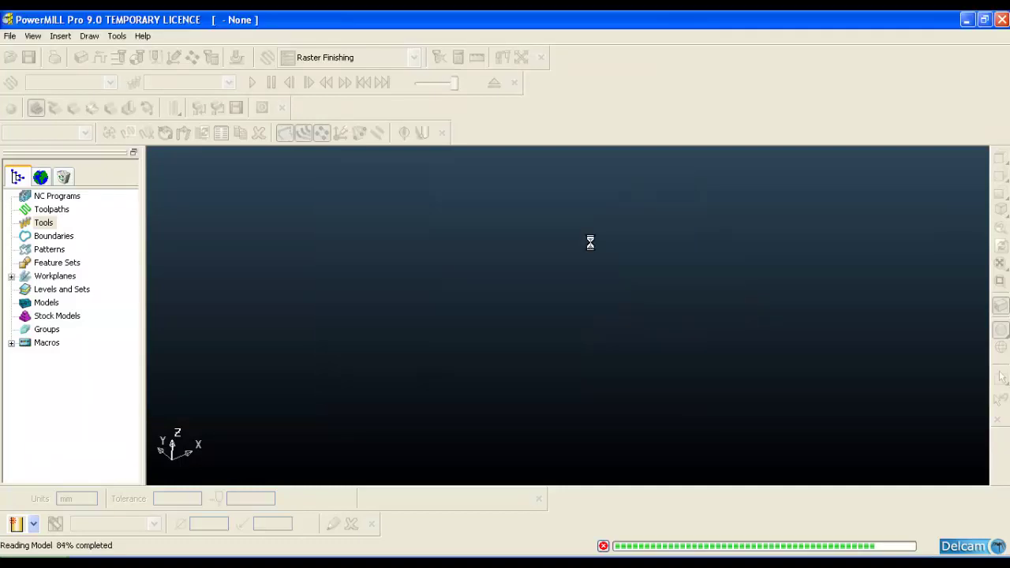
pyautogui.scroll(-5, 613, 258)
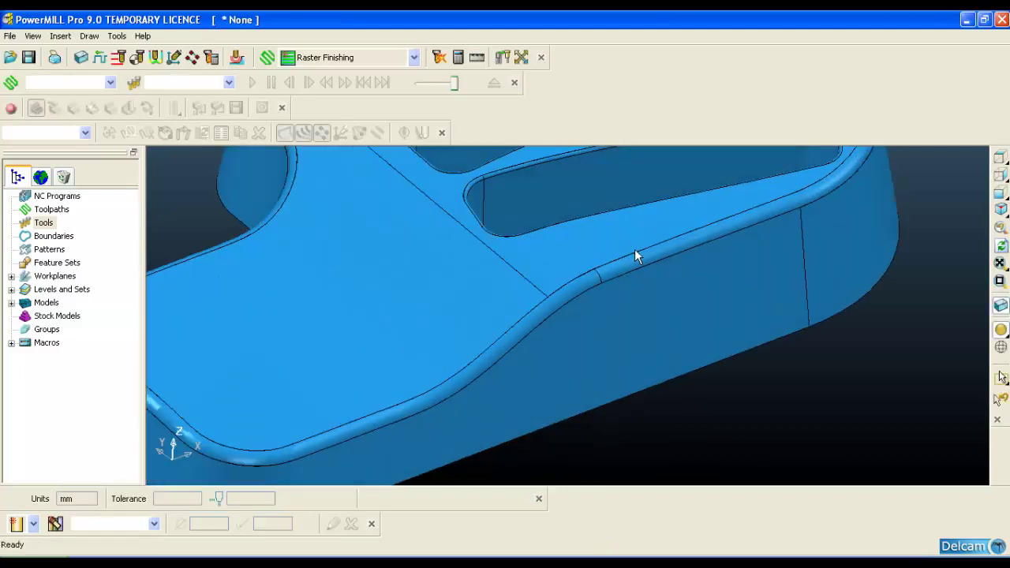
pyautogui.moveTo(570, 258); pyautogui.dragTo(619, 328, button='middle')
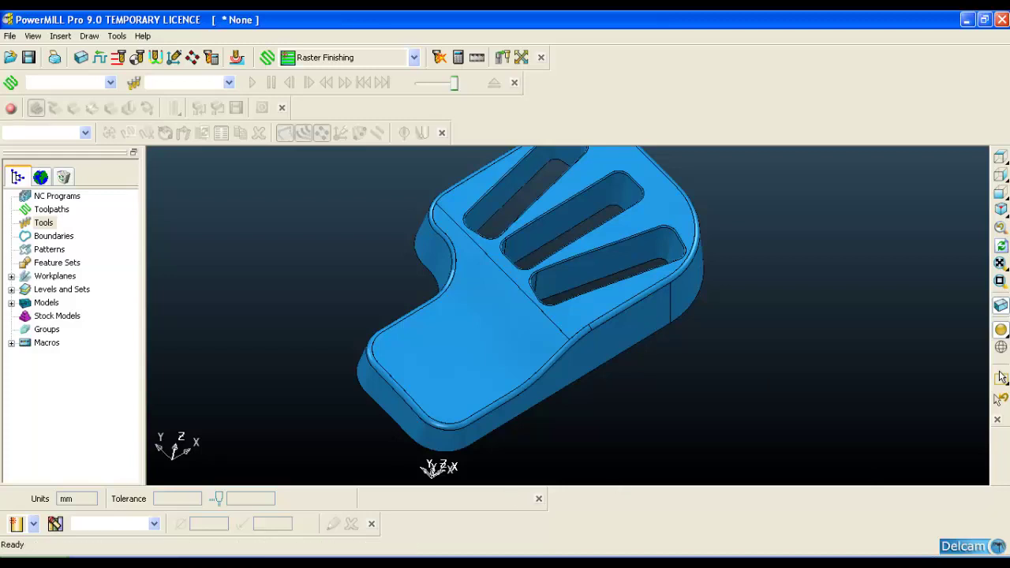
pyautogui.click(867, 441)
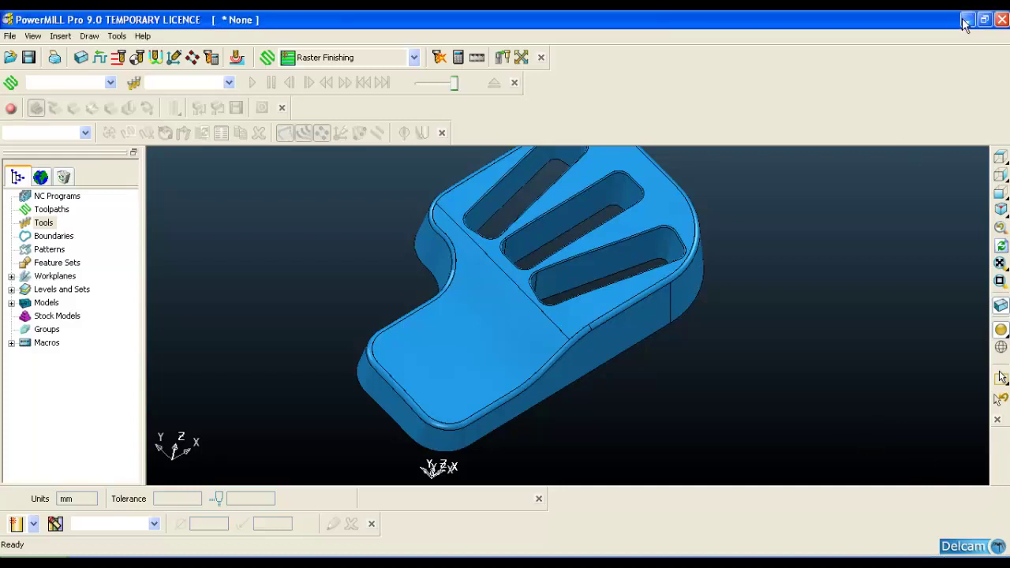